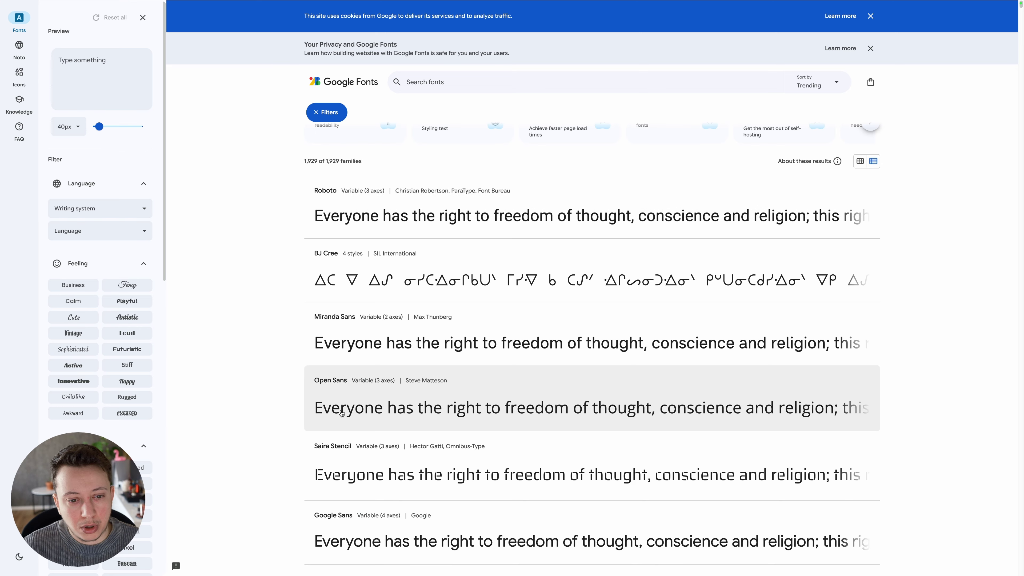
- Examine the sample text of the trending font families in the Google Fonts list, from Roboto down to Roboto Mono
scroll(248, 357, "down", 2)
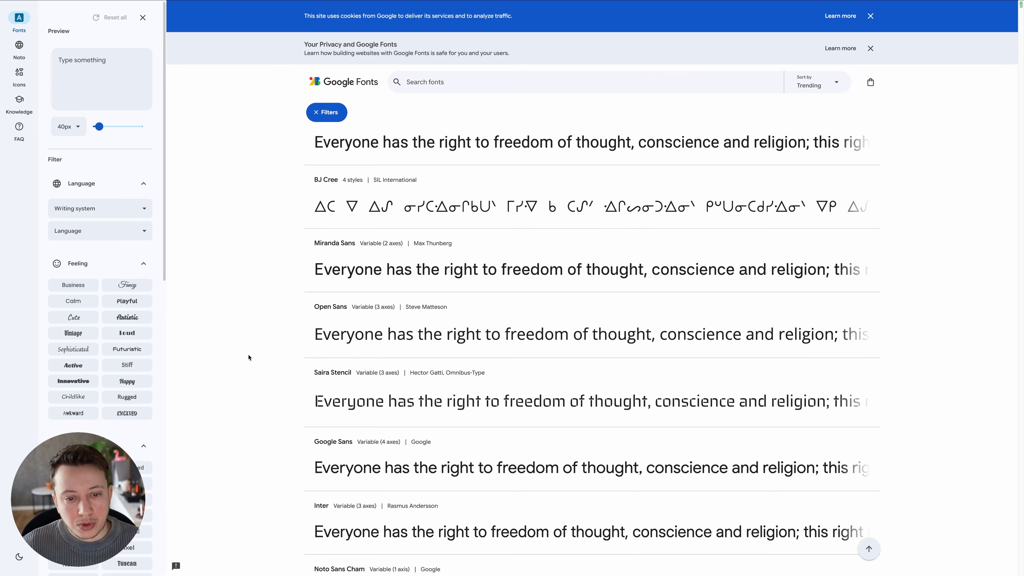
scroll(248, 357, "up", 1)
scroll(278, 354, "down", 1)
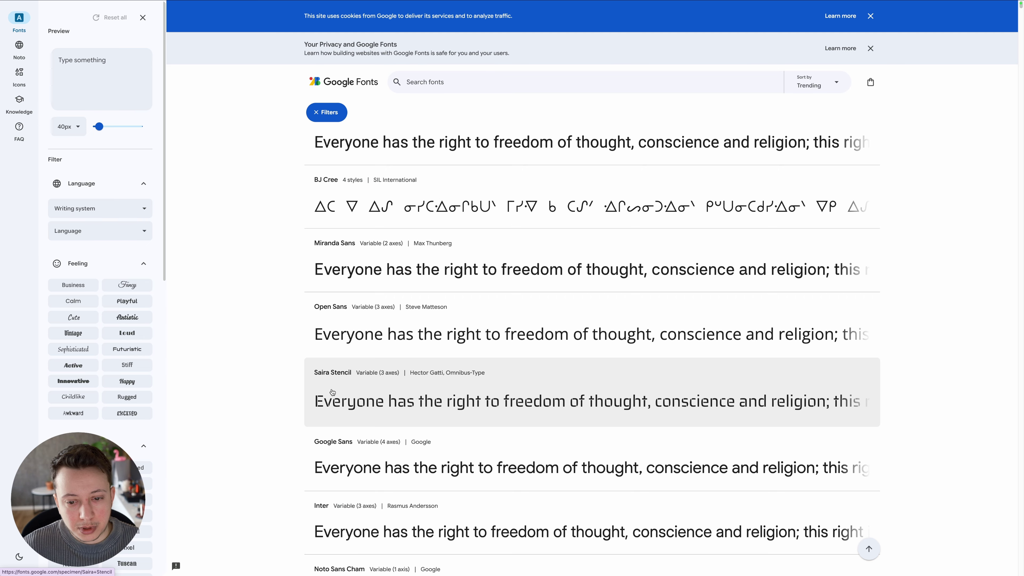
scroll(256, 367, "down", 8)
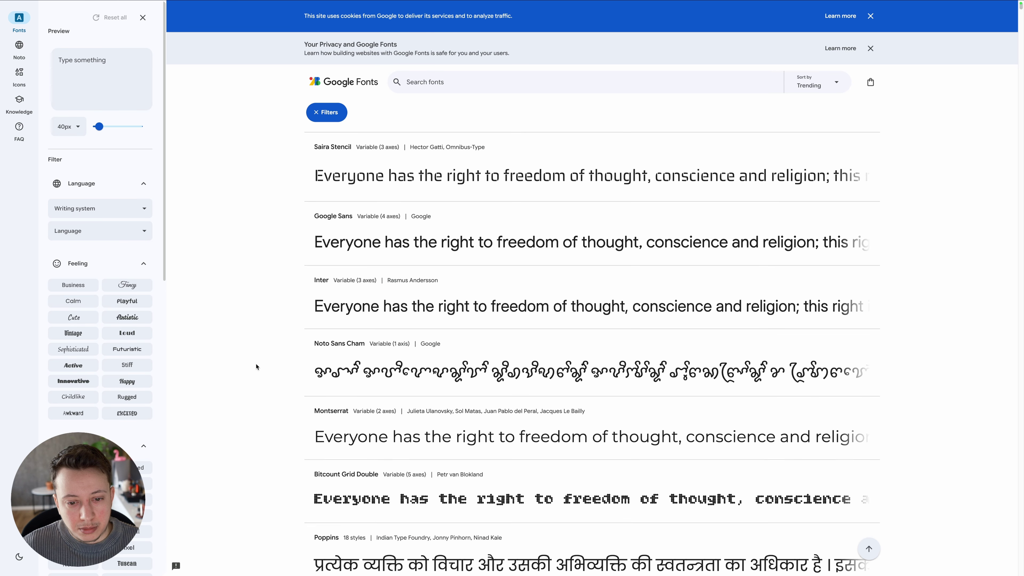
scroll(256, 366, "down", 1)
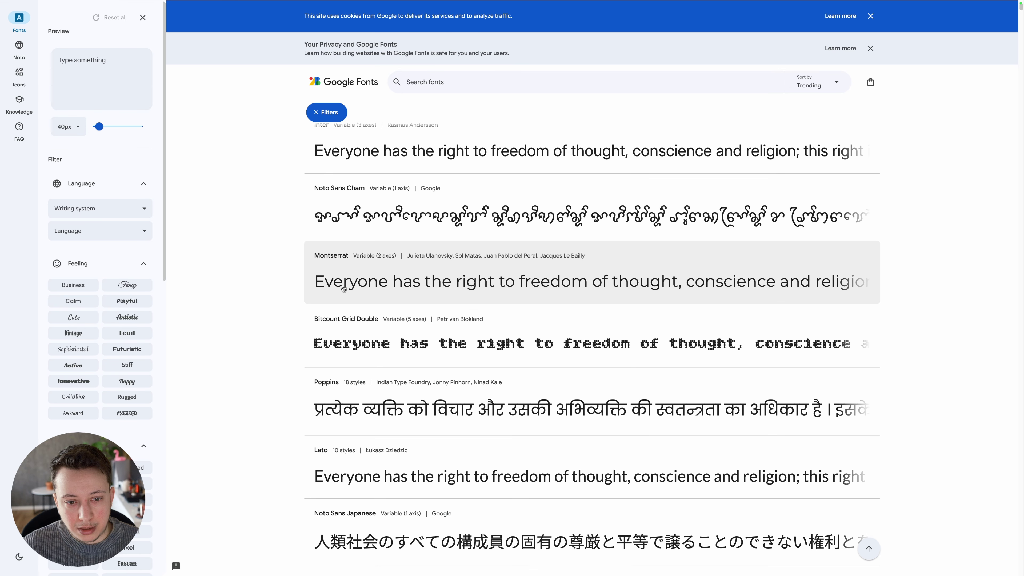
scroll(279, 323, "down", 1)
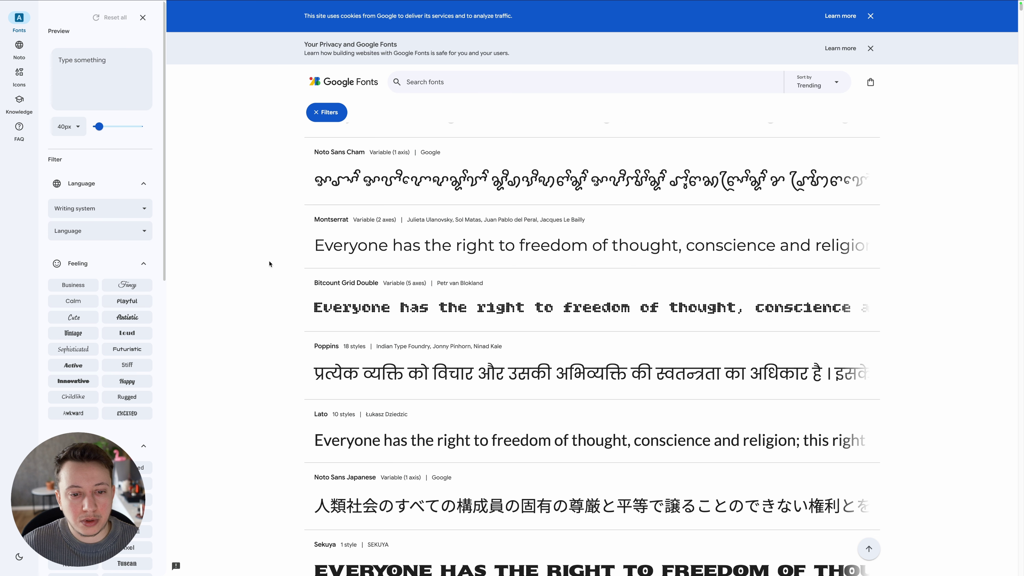
scroll(269, 263, "down", 6)
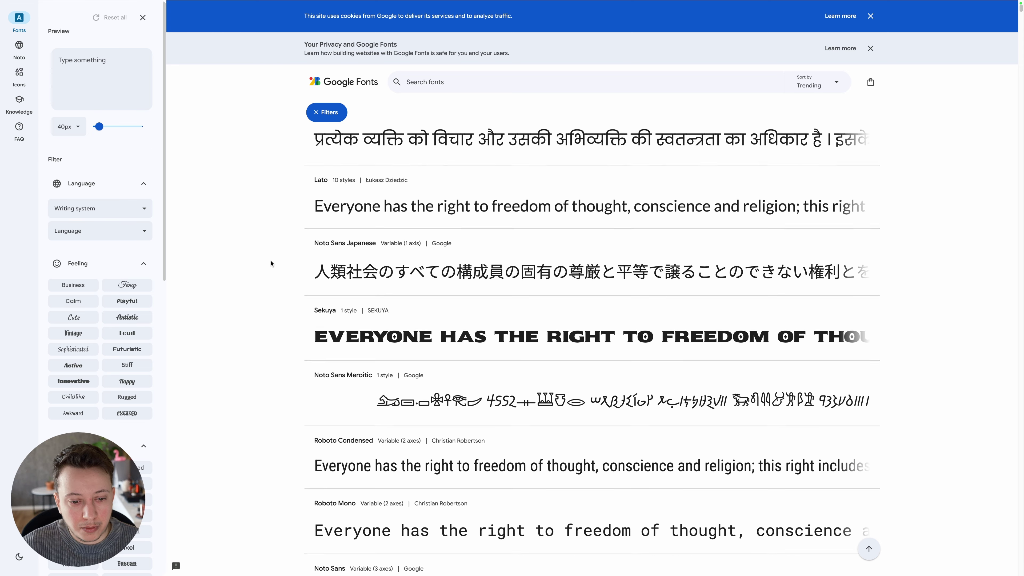
scroll(272, 265, "down", 2)
- Switch to the atipo foundry site and look through its catalogue of pay-what-you-want font families
left_click(147, 20)
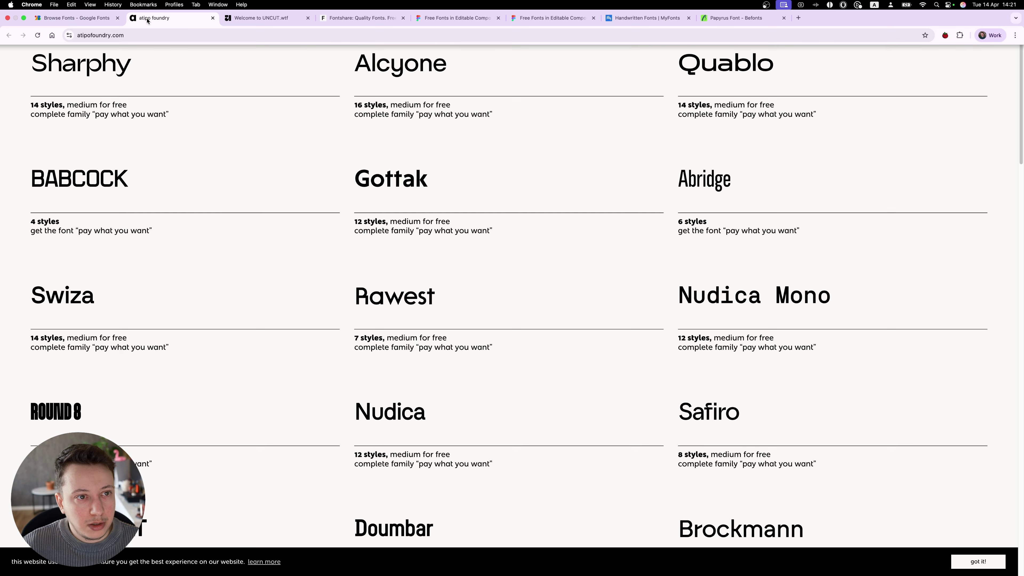
mouse_move(169, 14)
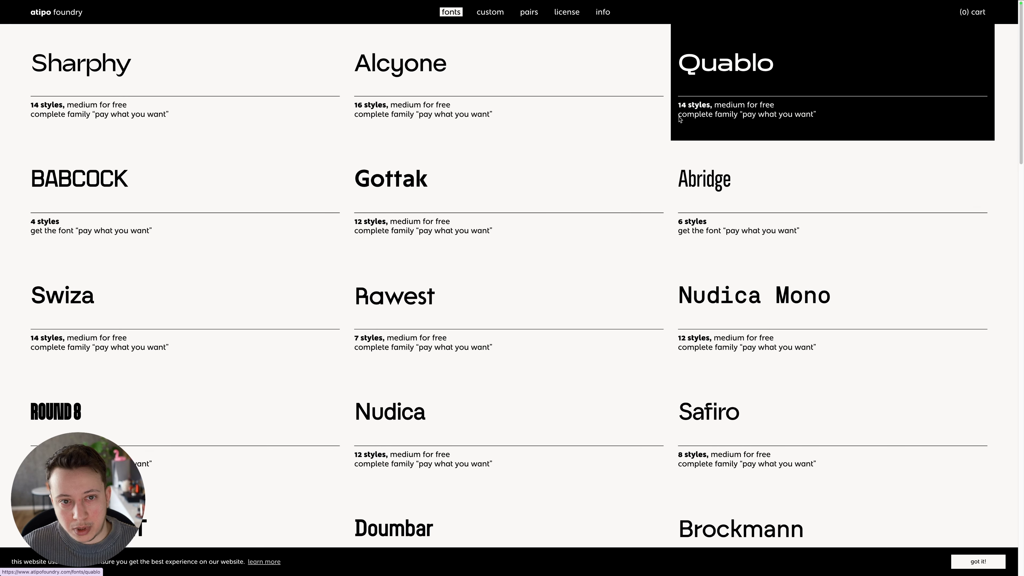
scroll(349, 219, "down", 1)
scroll(348, 220, "down", 10)
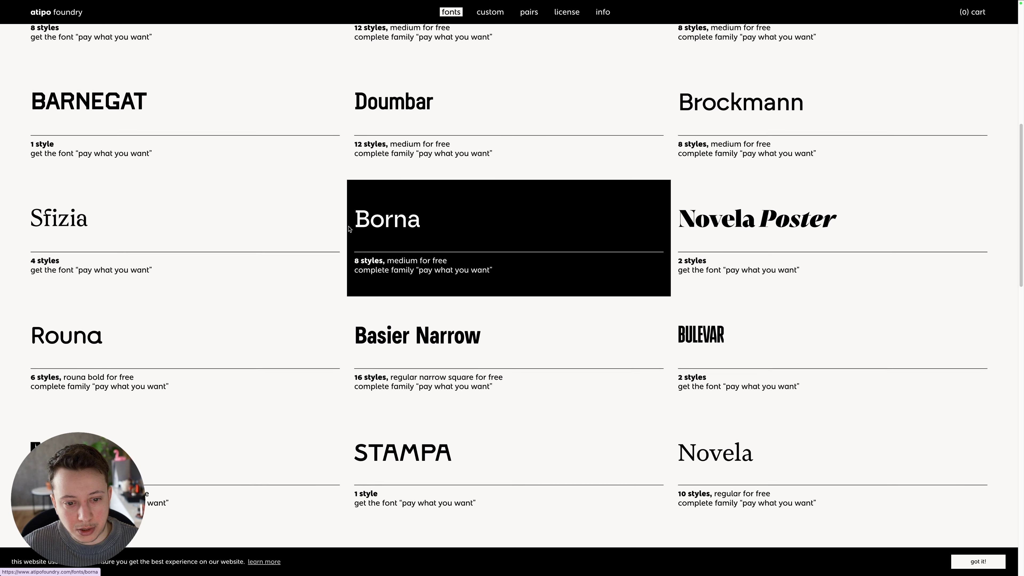
scroll(357, 246, "down", 3)
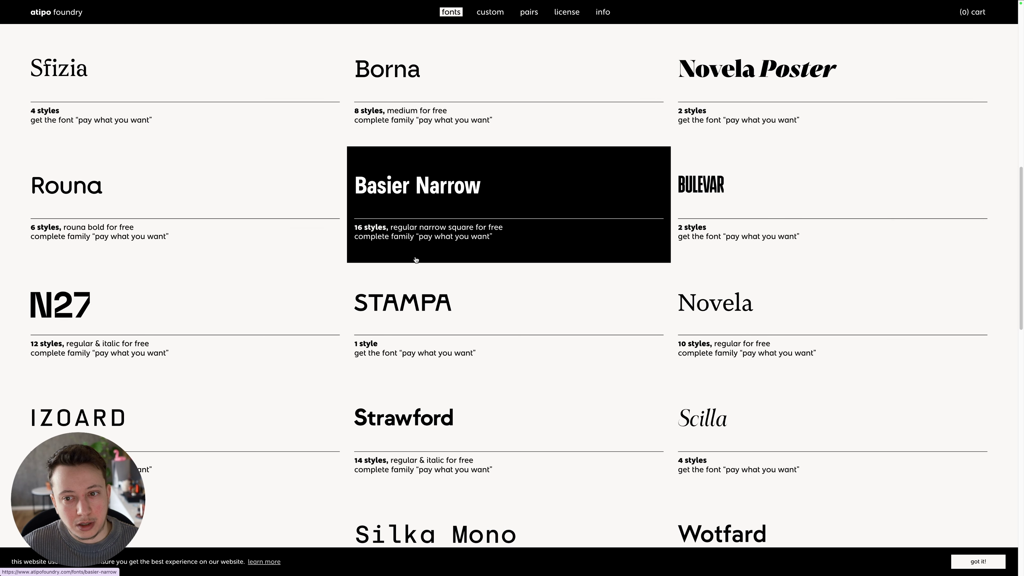
scroll(307, 172, "up", 3)
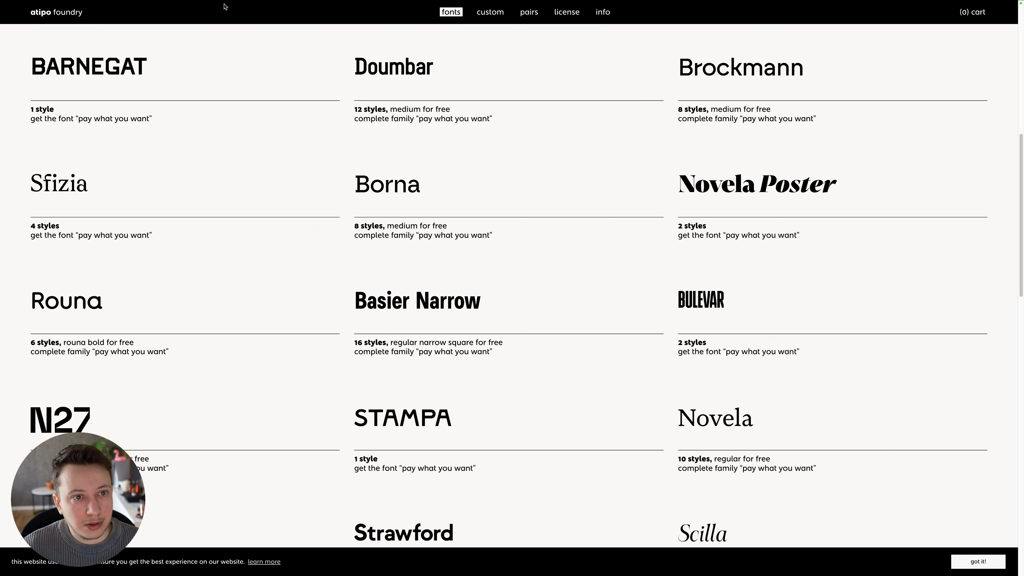
- Switch to the Uncut site, open its Sans Serif category and look through the typeface specimens there
mouse_move(246, 2)
left_click(262, 18)
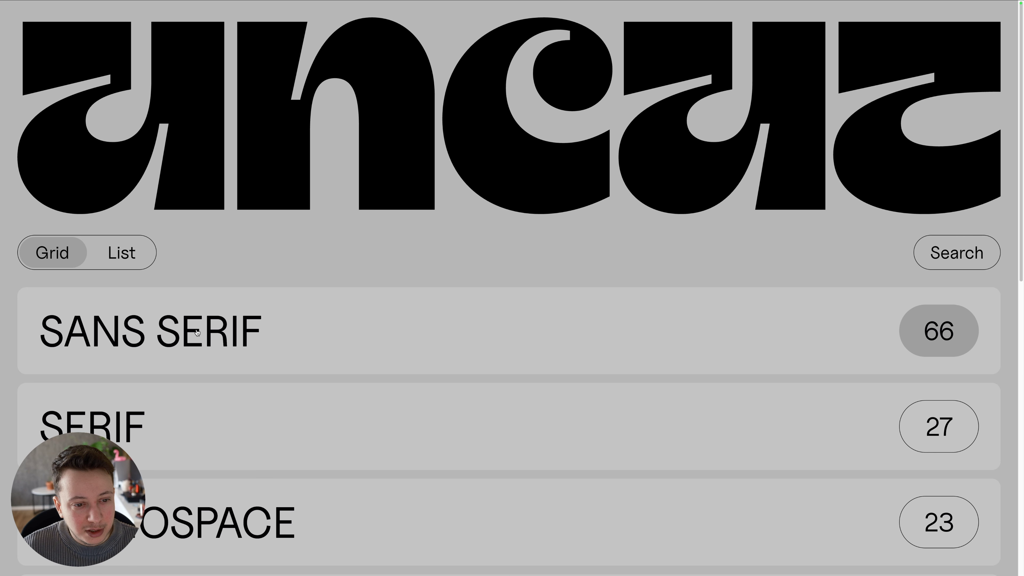
scroll(218, 259, "down", 3)
scroll(201, 263, "down", 3)
left_click(315, 105)
scroll(316, 169, "down", 6)
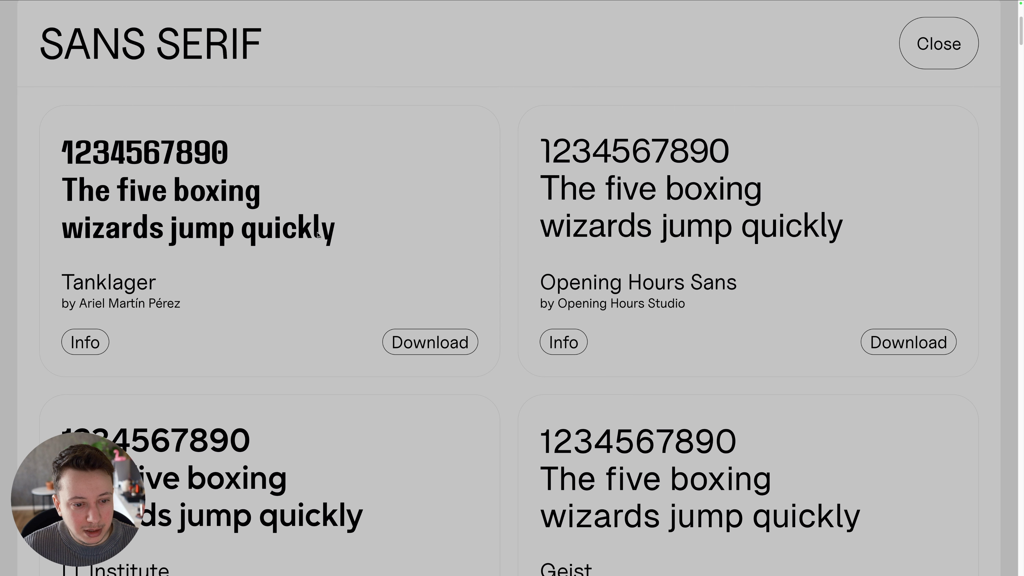
scroll(318, 235, "down", 15)
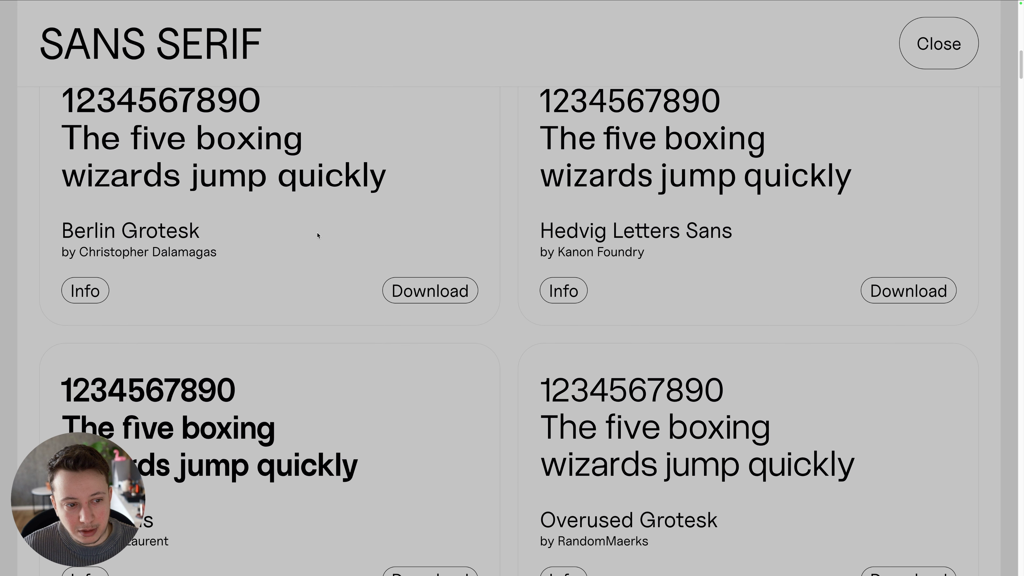
scroll(317, 235, "down", 8)
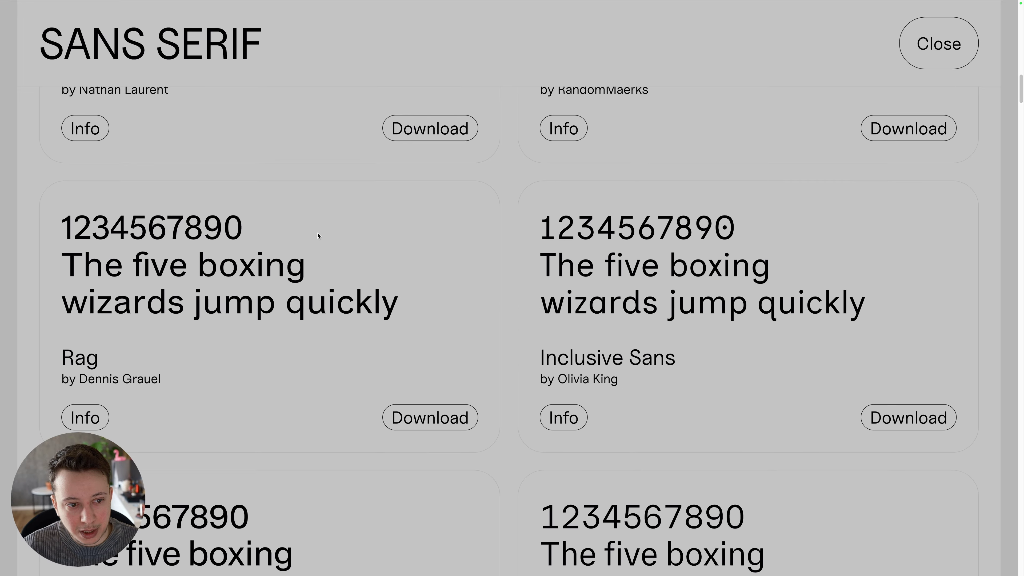
- Switch to the Fontshare site and look through its popular fonts from Satoshi to General Sans
mouse_move(338, 3)
left_click(350, 21)
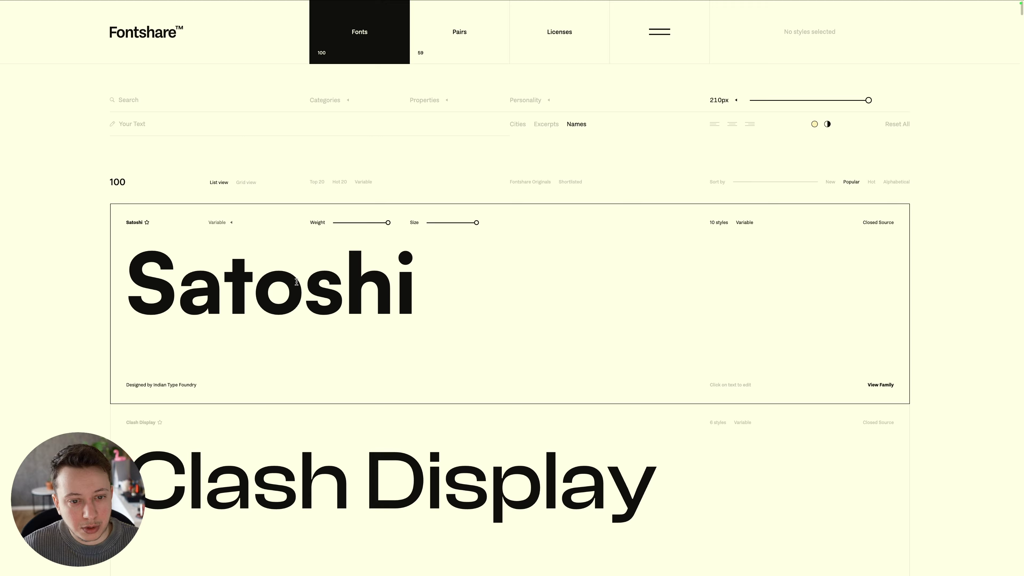
scroll(296, 282, "down", 10)
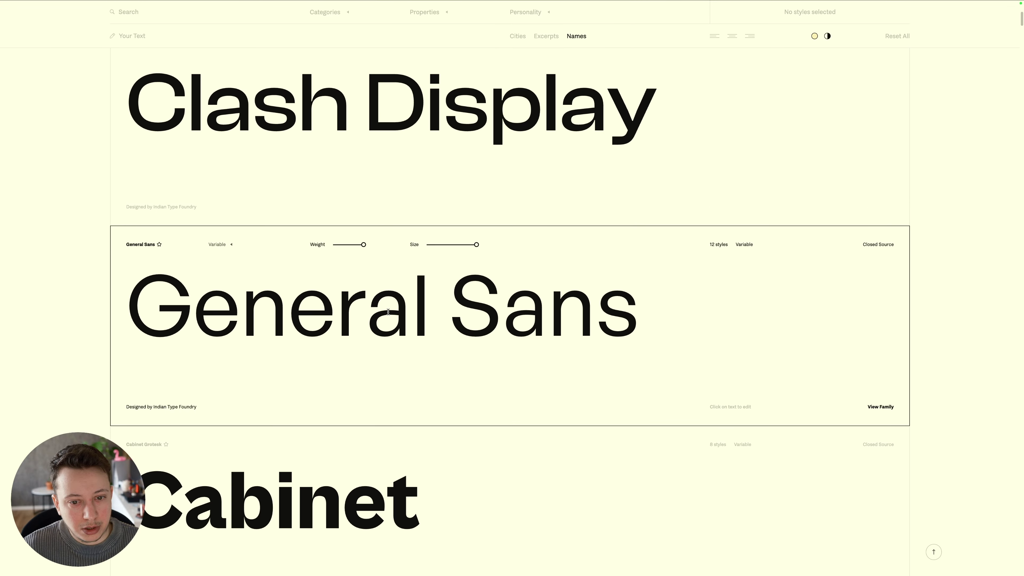
- Switch to the Figma Community page of Free Fonts in Editable Components and read its description and preview
mouse_move(434, 3)
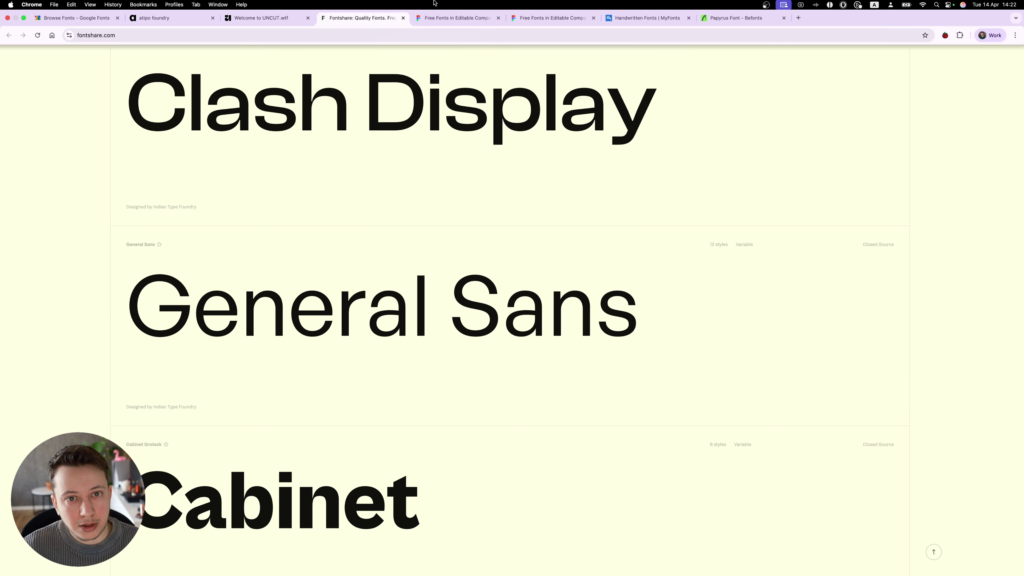
left_click(452, 20)
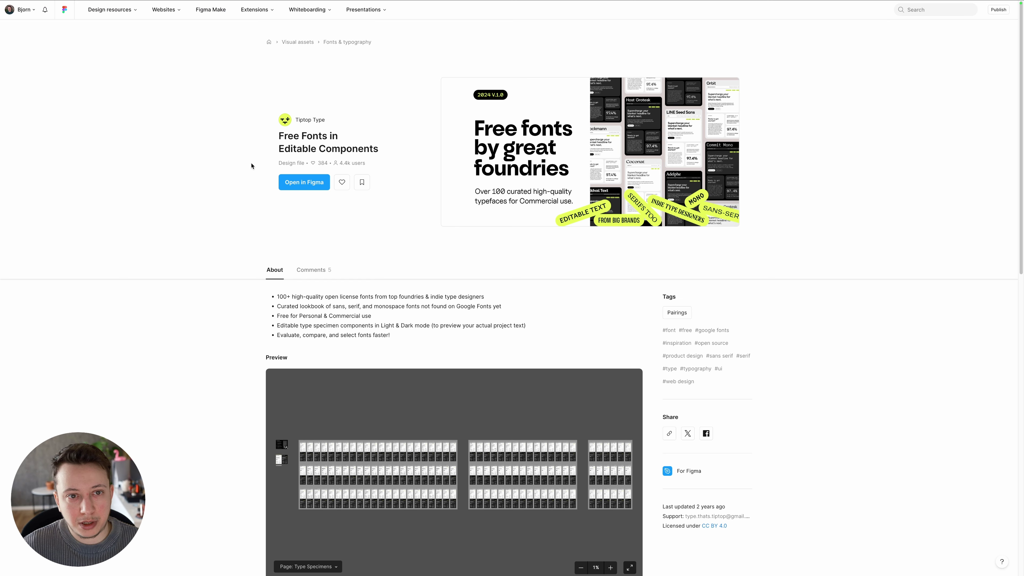
scroll(248, 173, "down", 5)
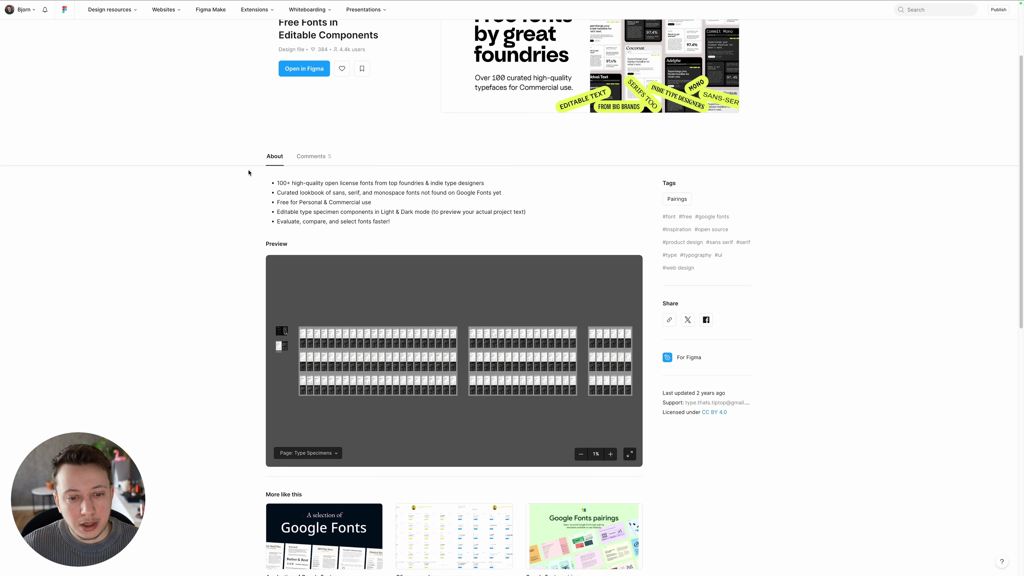
scroll(249, 173, "down", 1)
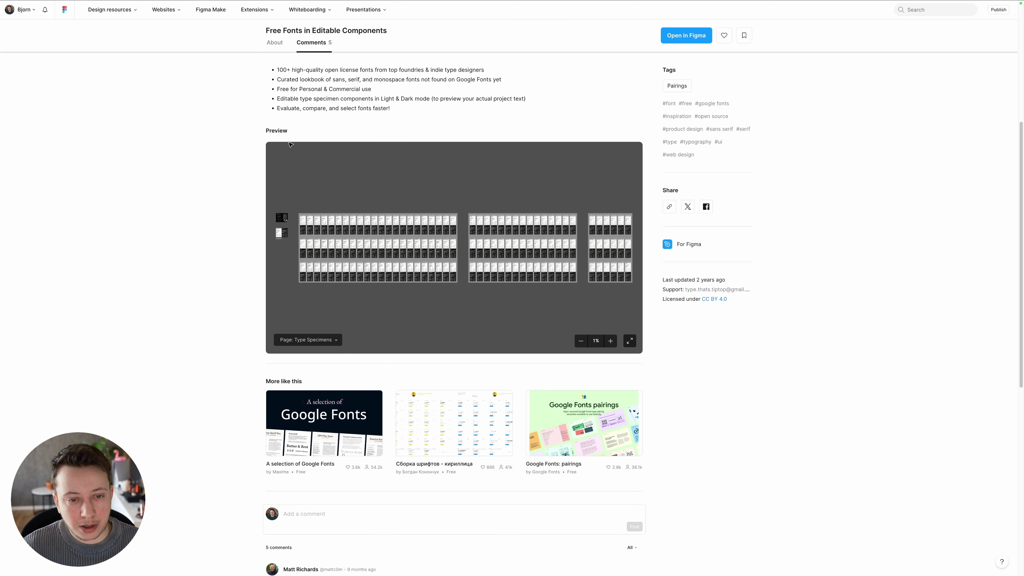
- Switch to the Free Fonts in Editable Components design file and inspect the Absans and Aileron specimens up close
mouse_move(520, 1)
left_click(539, 19)
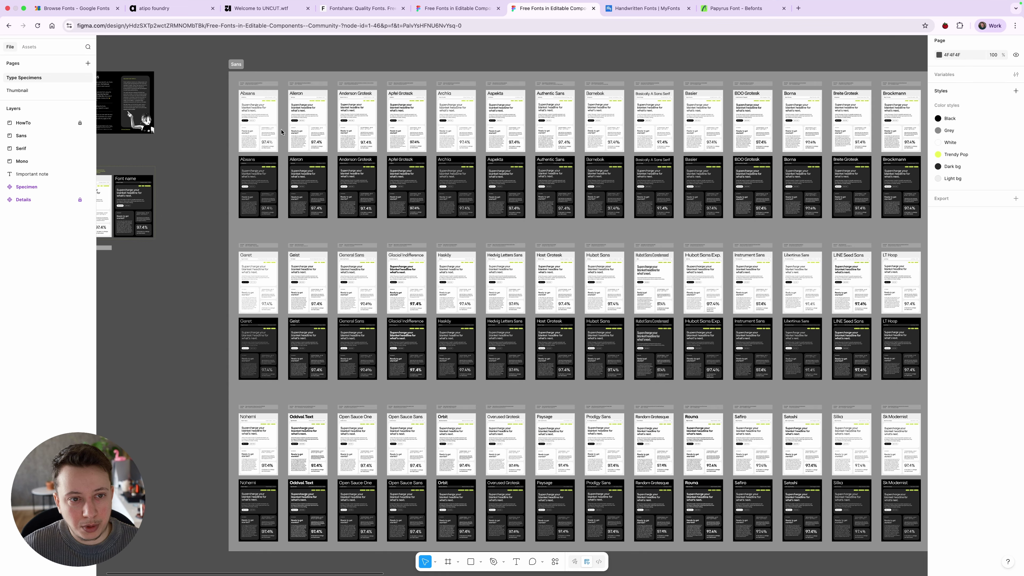
scroll(362, 181, "down", 5)
scroll(362, 181, "right", 7)
scroll(362, 181, "left", 7)
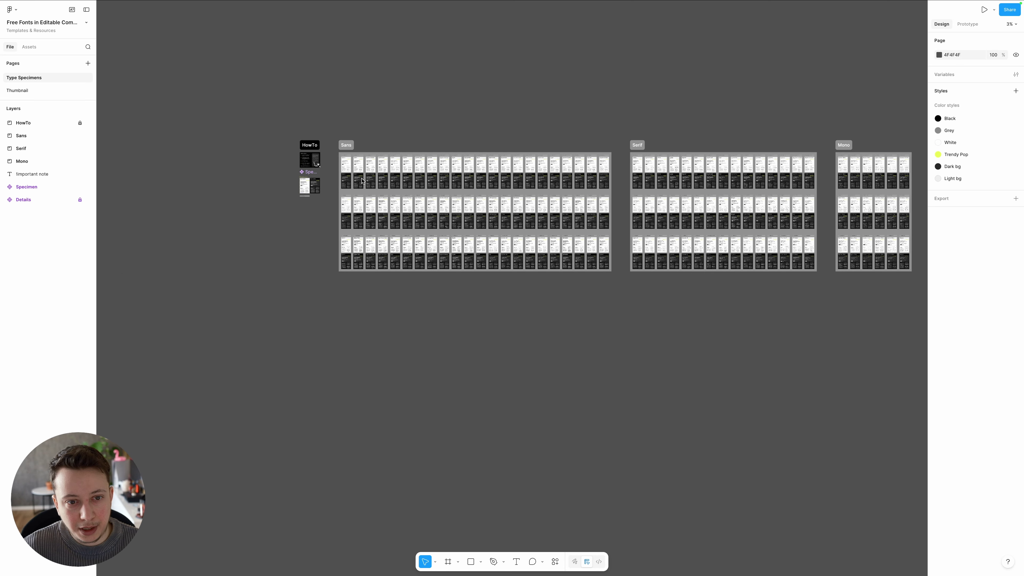
scroll(362, 161, "up", 15)
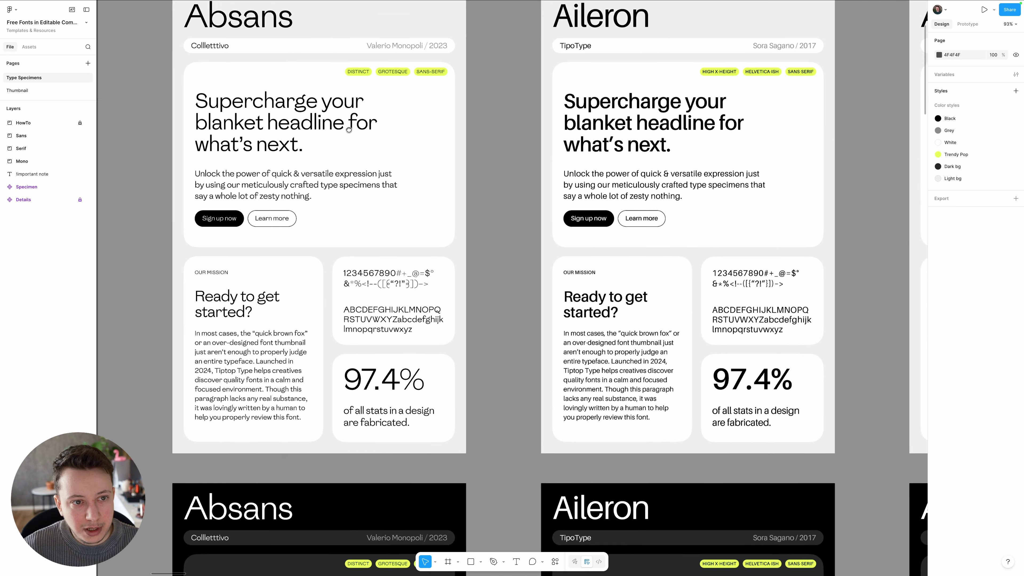
scroll(338, 193, "down", 3)
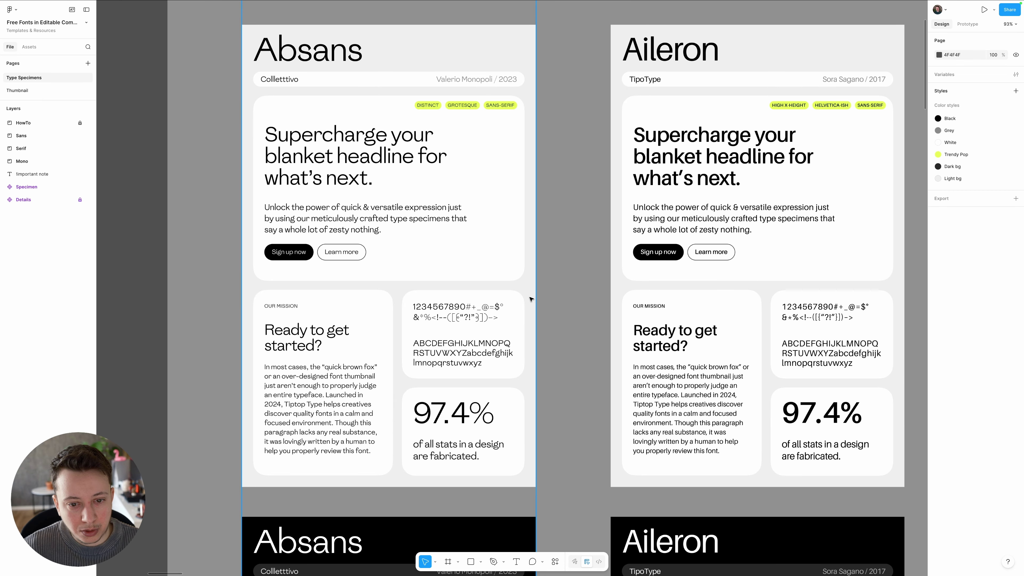
- Compare the light and dark specimens across the Sans section, finishing with an overview of the Sans, Serif and Mono sections
scroll(531, 299, "right", 15)
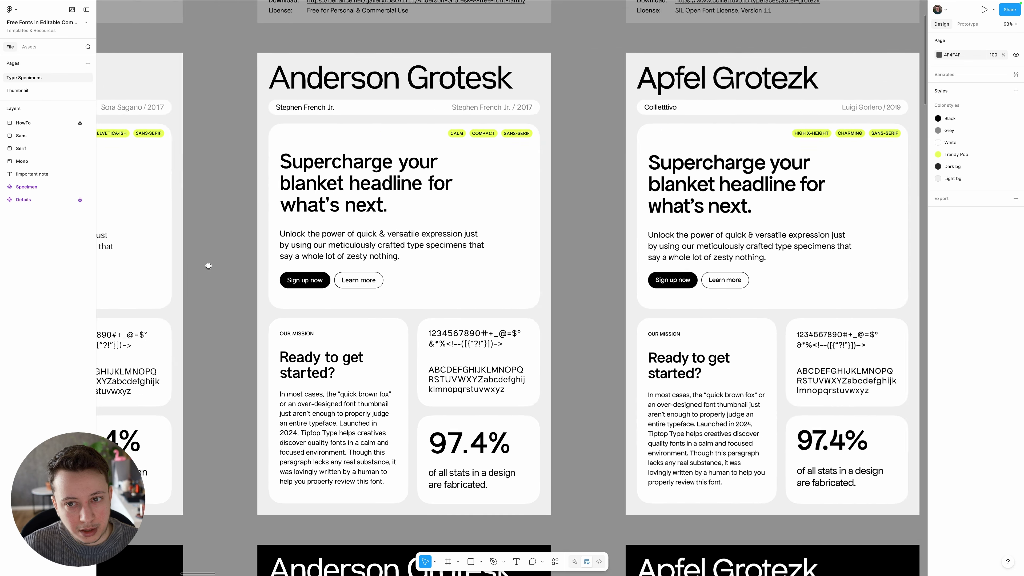
scroll(208, 266, "down", 10)
scroll(515, 290, "down", 3)
scroll(515, 290, "right", 5)
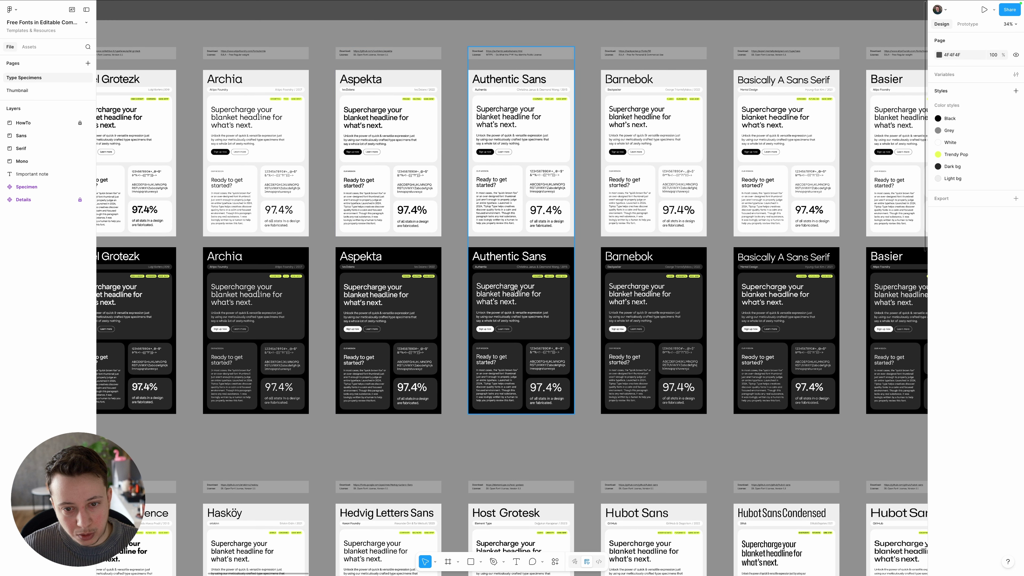
scroll(515, 290, "down", 10)
scroll(469, 276, "left", 7)
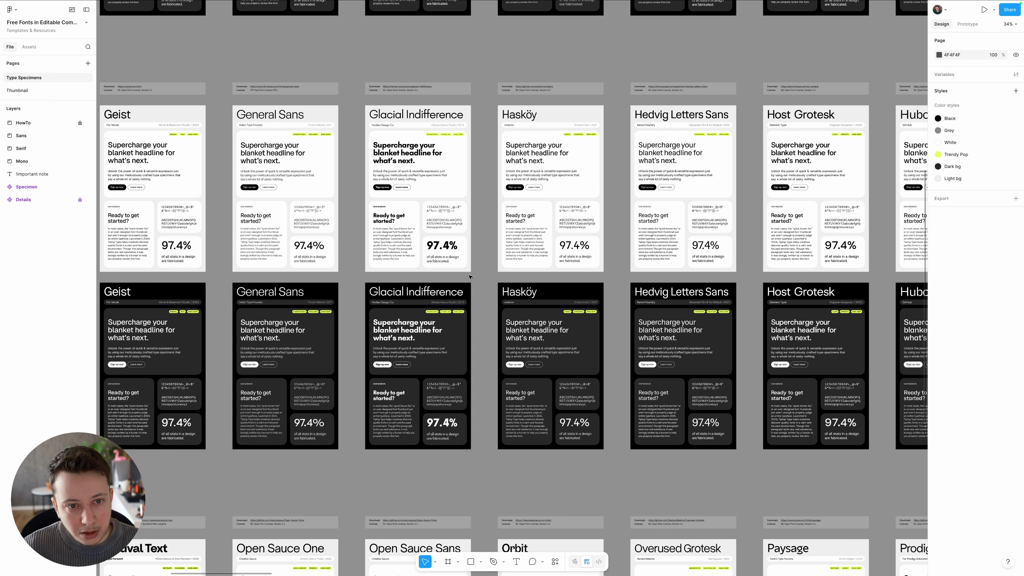
scroll(469, 277, "left", 8)
scroll(404, 283, "down", 10)
scroll(391, 284, "up", 3)
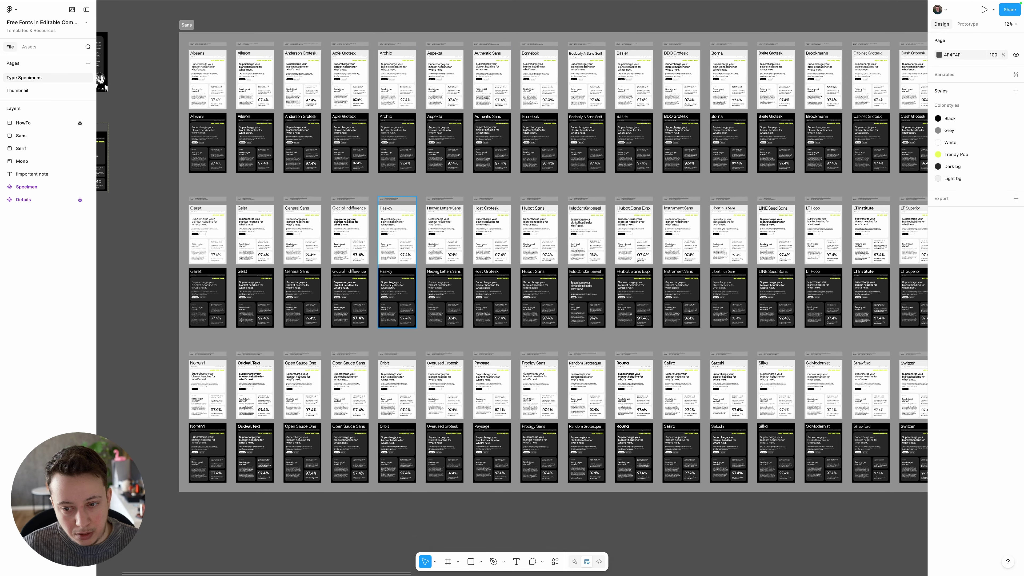
scroll(390, 284, "down", 8)
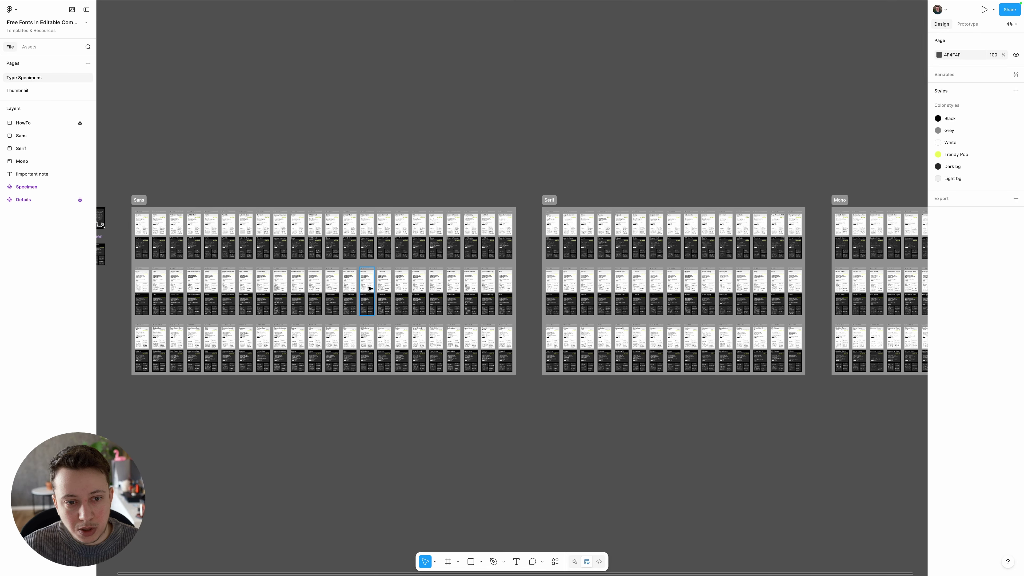
- Switch to the MyFonts Handwritten Fonts page and look through the decorative calligraphy fonts from Festive to Campana Script
left_click(645, 8)
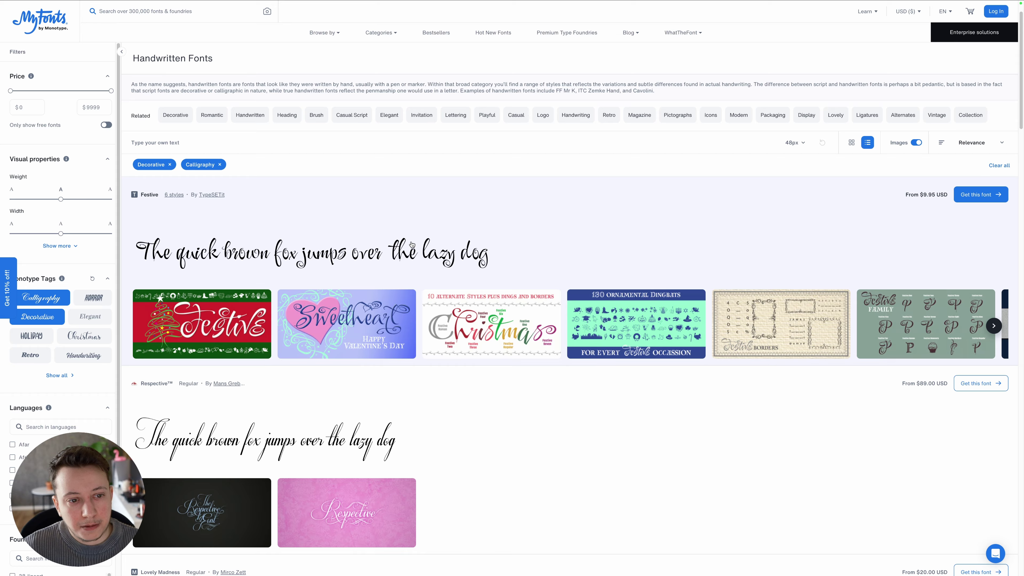
scroll(355, 276, "down", 1)
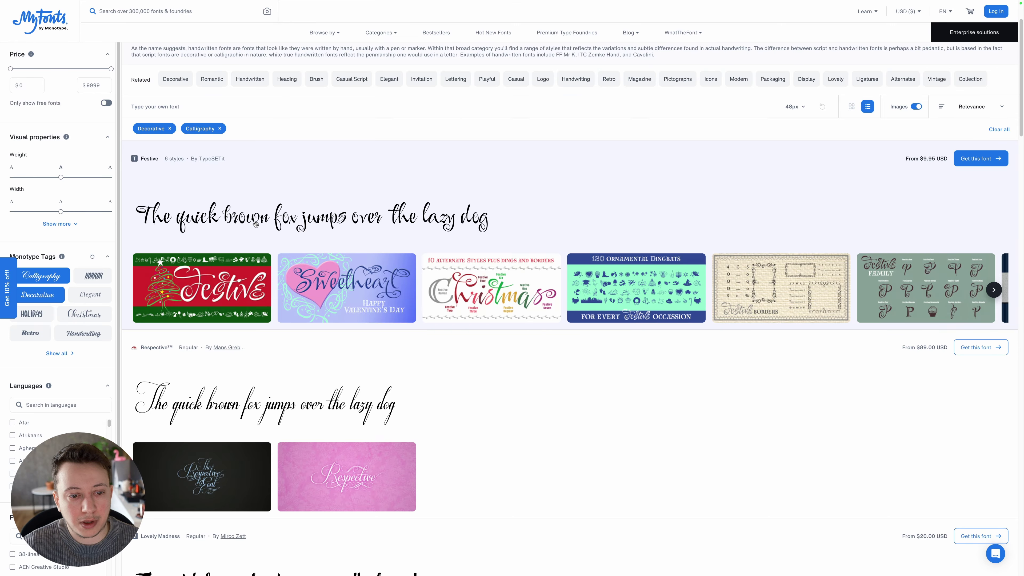
scroll(255, 224, "down", 4)
scroll(255, 224, "down", 4)
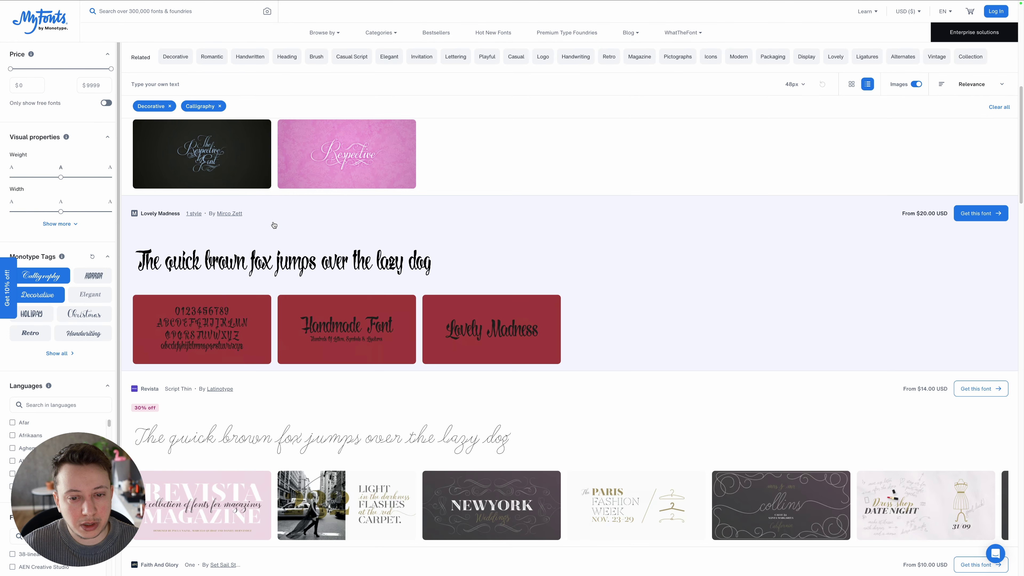
scroll(273, 225, "down", 8)
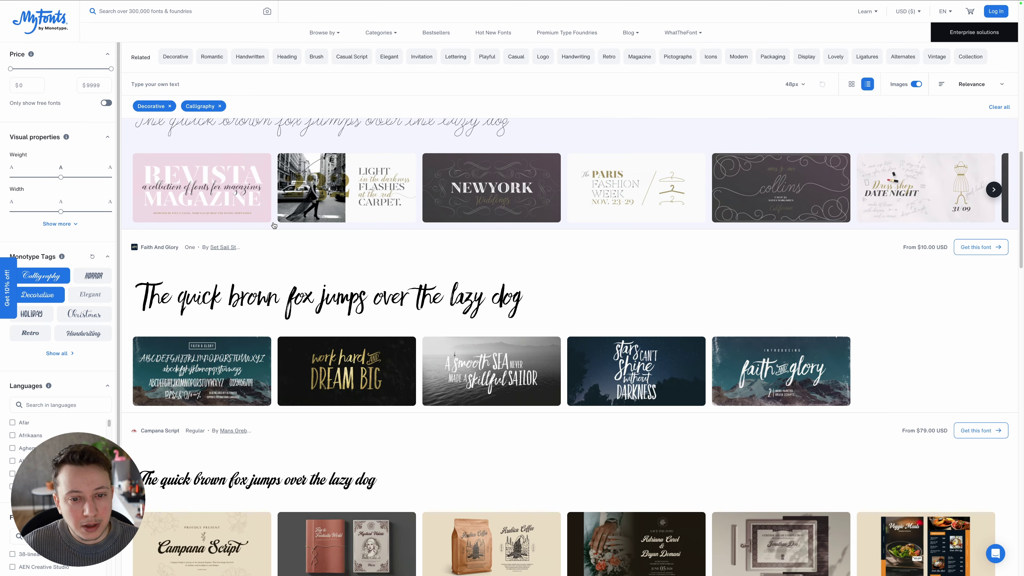
scroll(274, 225, "down", 3)
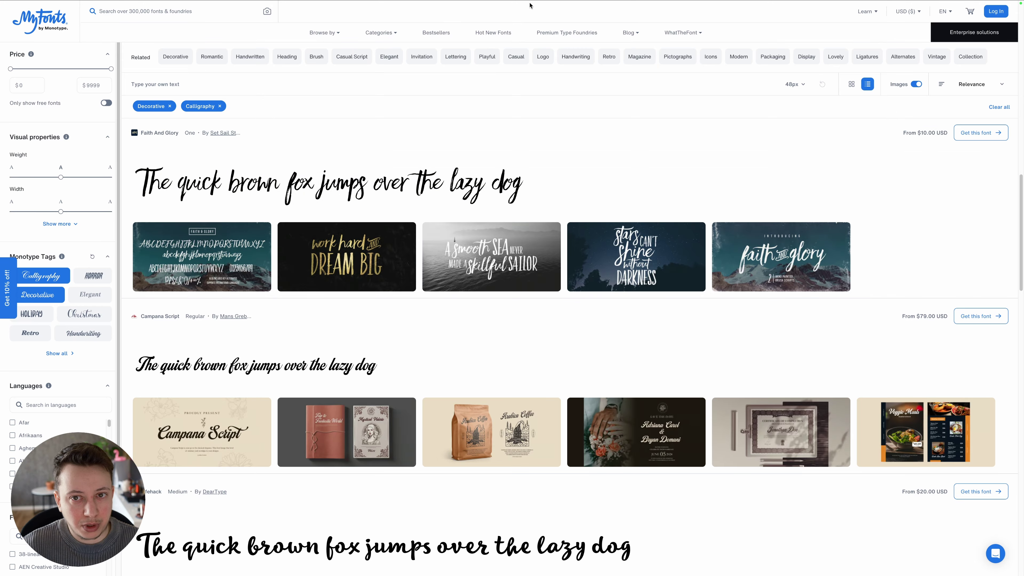
- Switch to the Figma type specimen file and set the Main card headline's letter spacing to -11%
left_click(735, 8)
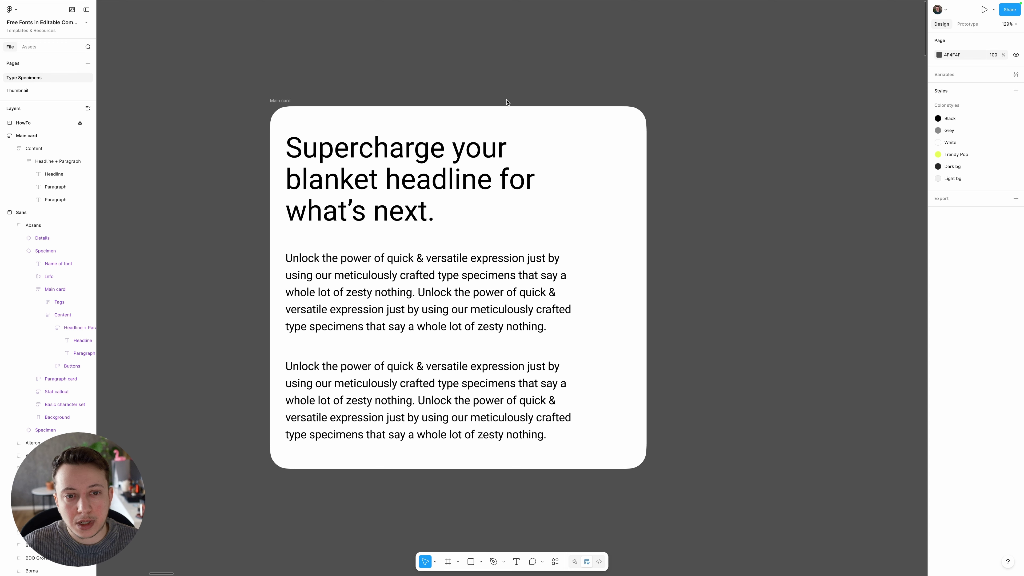
left_click(418, 151)
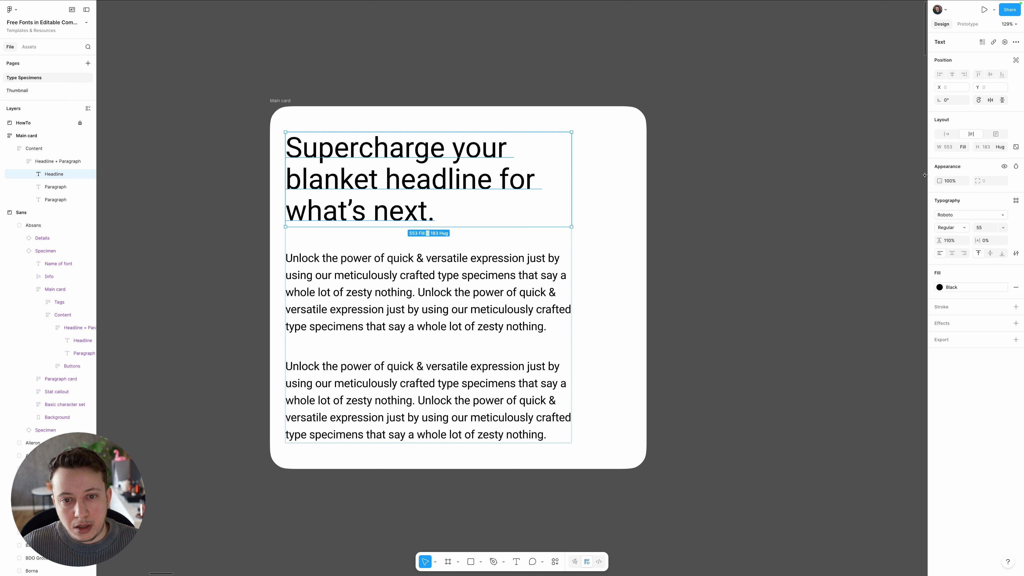
left_click(990, 241)
type("-11")
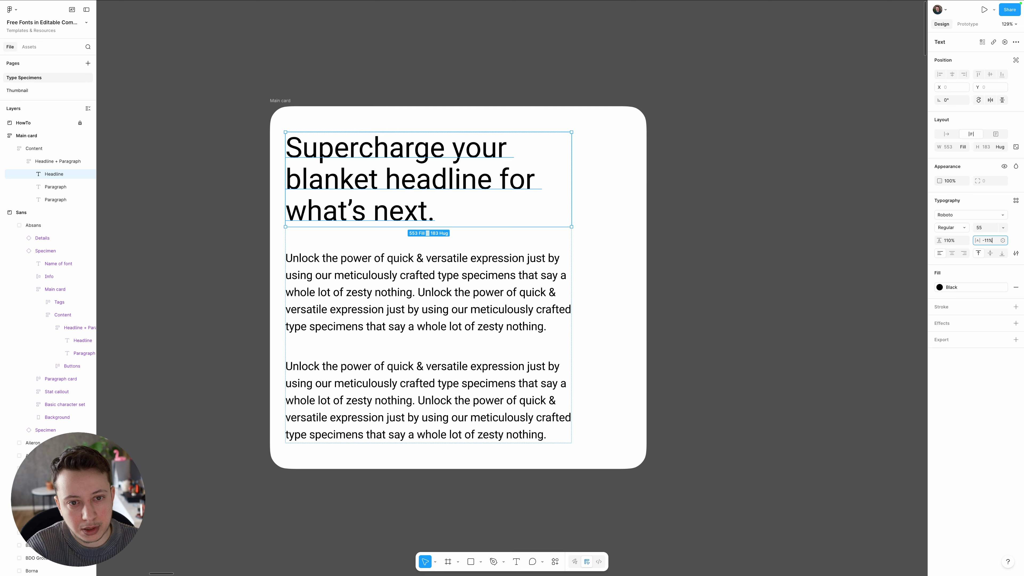
key("Return")
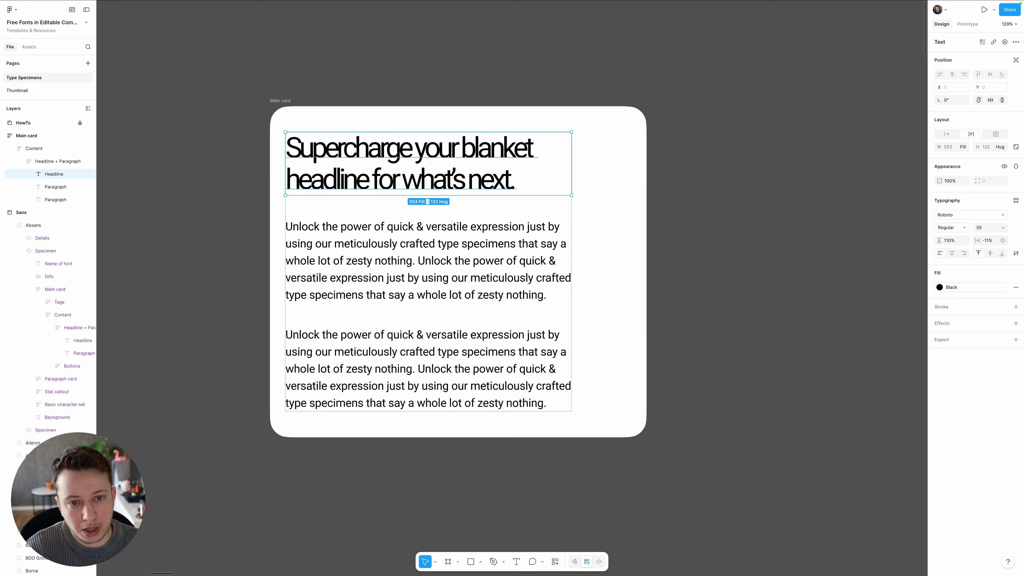
- Try a letter spacing of 1% on the headline and reset it to 0%
left_click(993, 242)
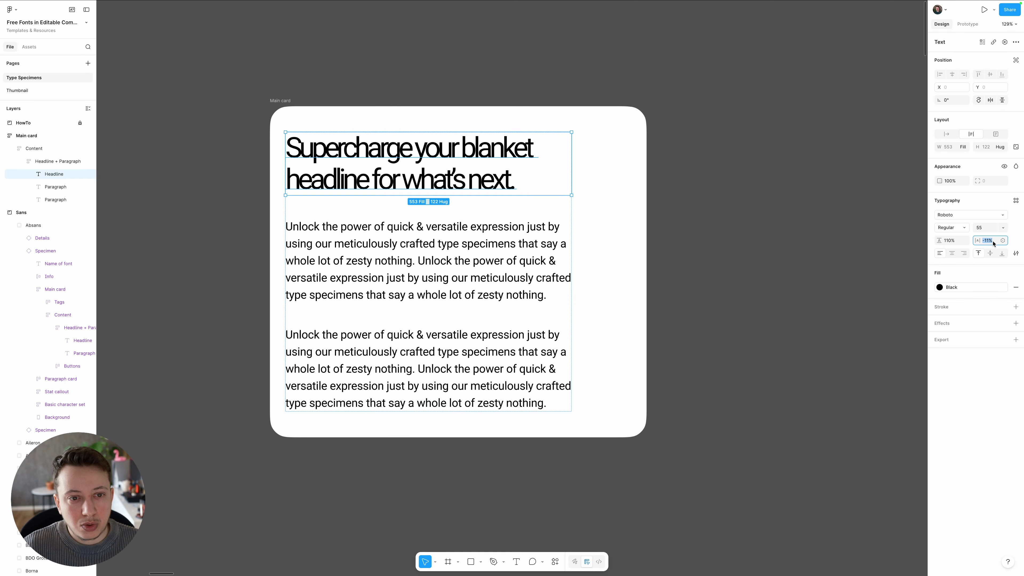
type("1")
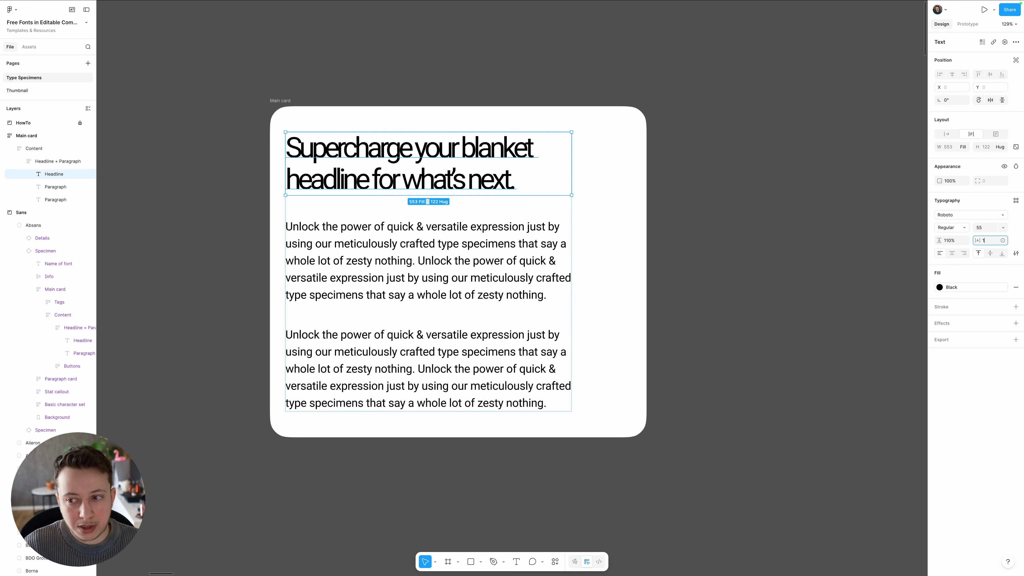
key("Return")
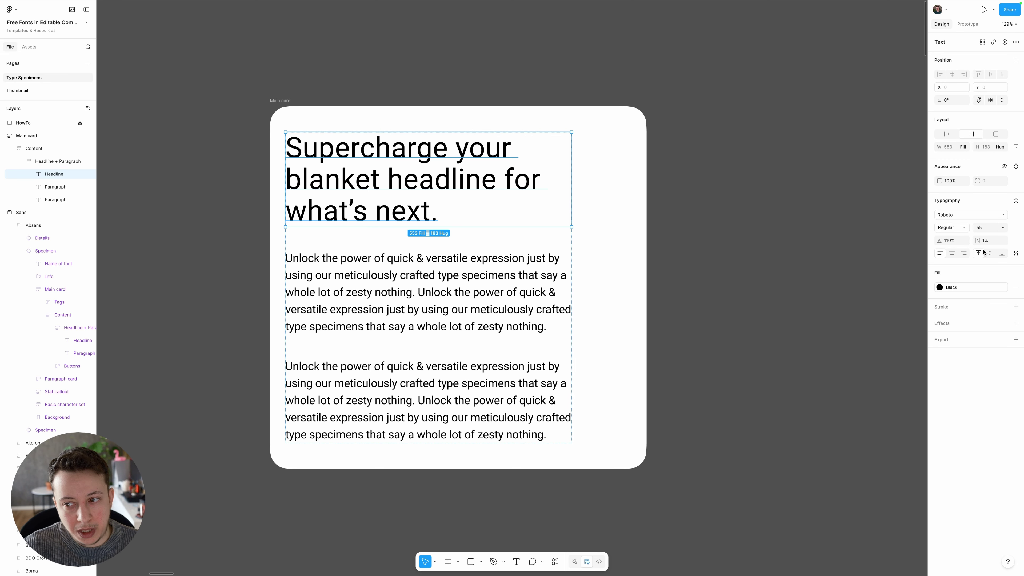
left_click(986, 241)
type("0")
key("Return")
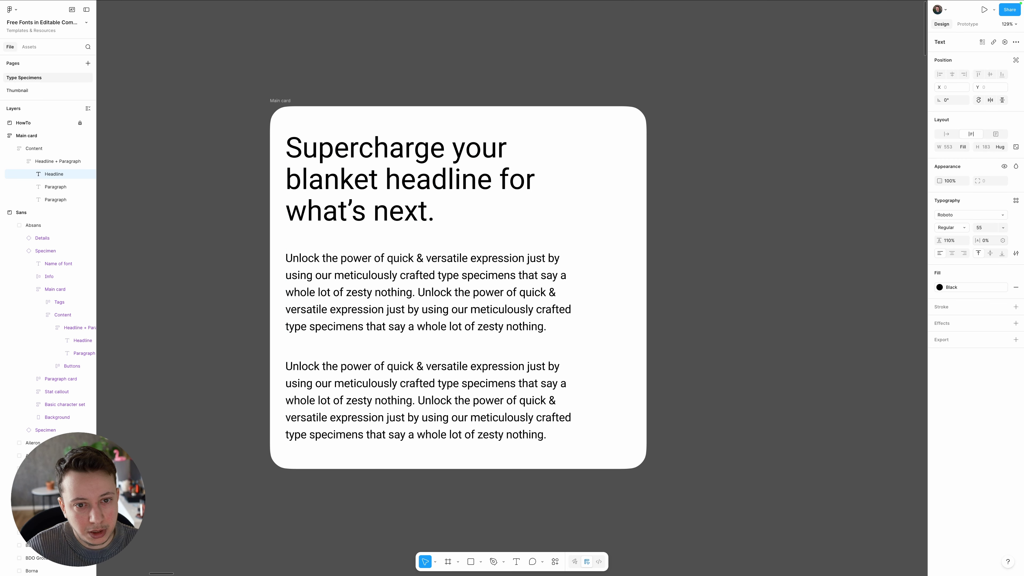
- Set the headline's letter spacing to -1% and deselect it to view the result
left_click(990, 242)
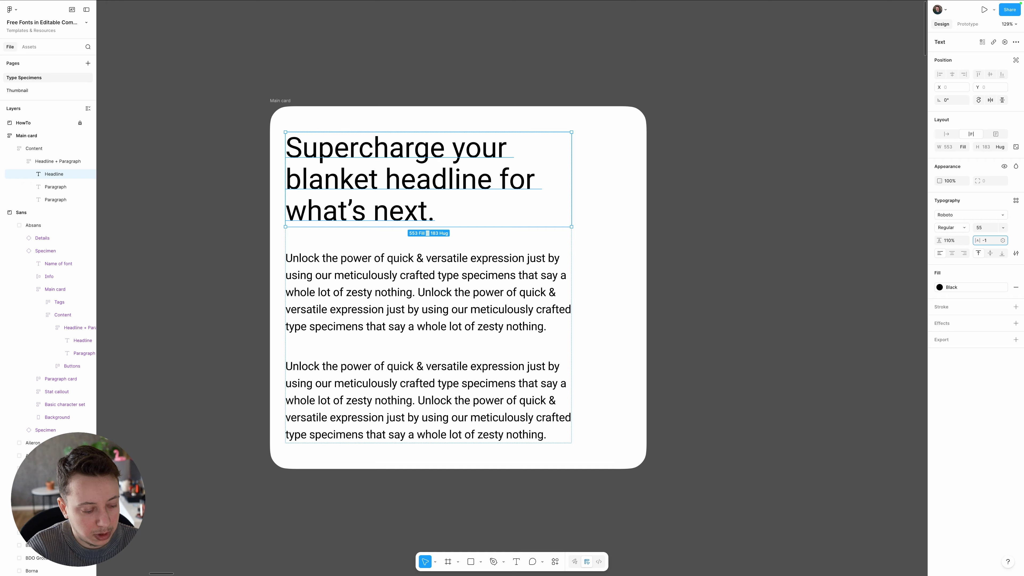
key("Return")
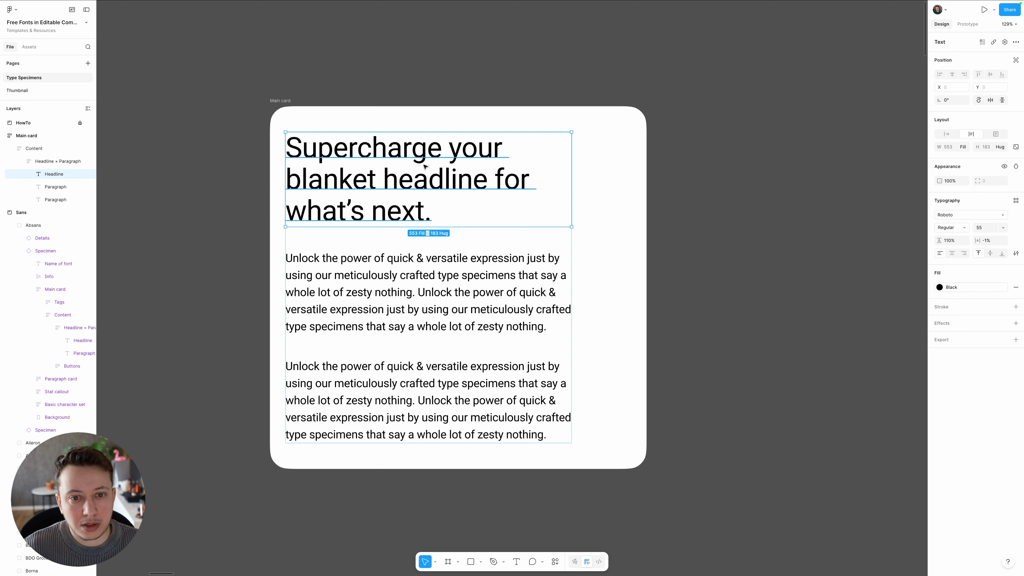
key("Escape")
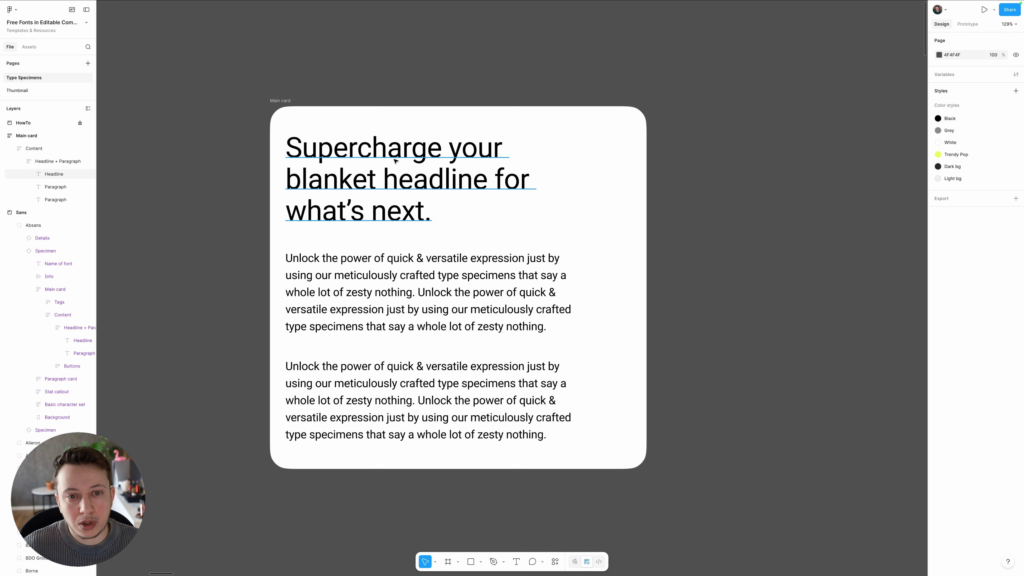
left_click(393, 158, "super")
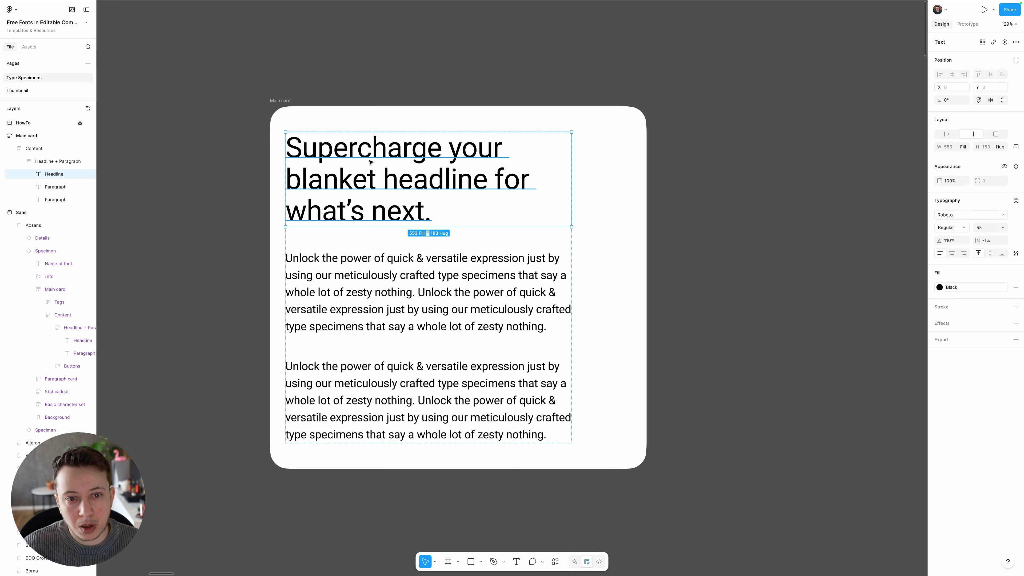
left_click(465, 82)
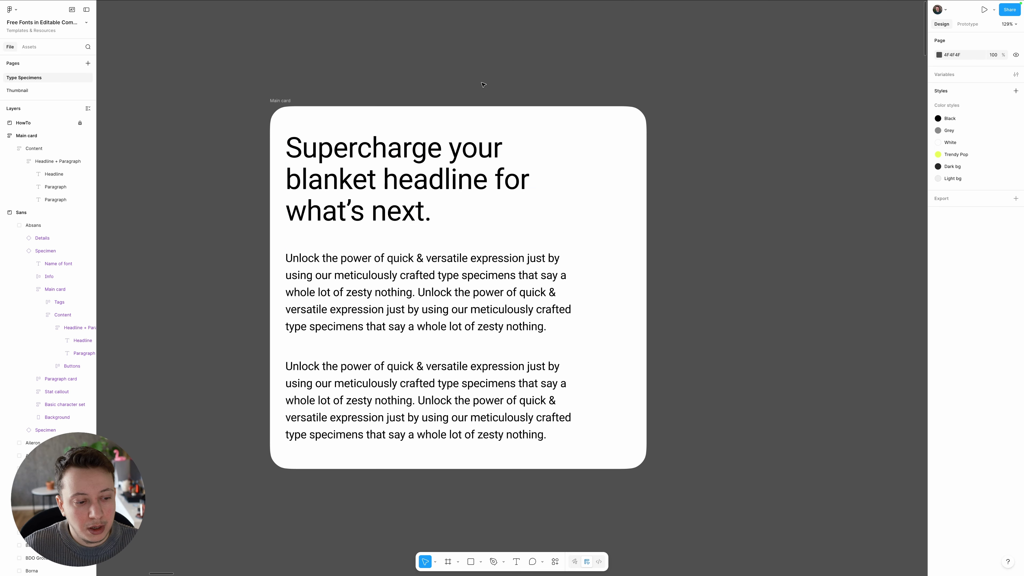
- Try a line height of 150% on the headline and undo the change
left_click(411, 180)
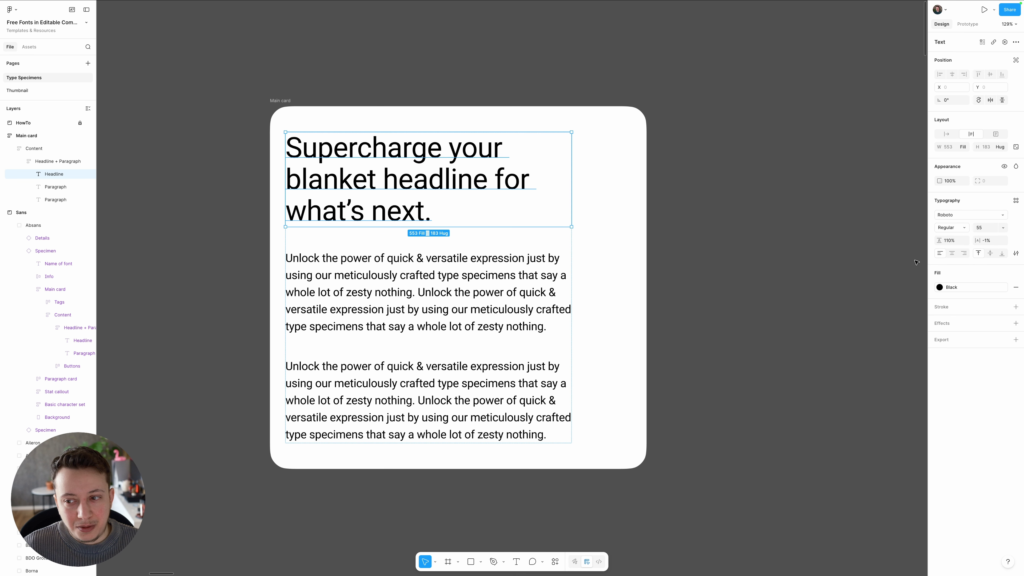
left_click(952, 240)
type("150")
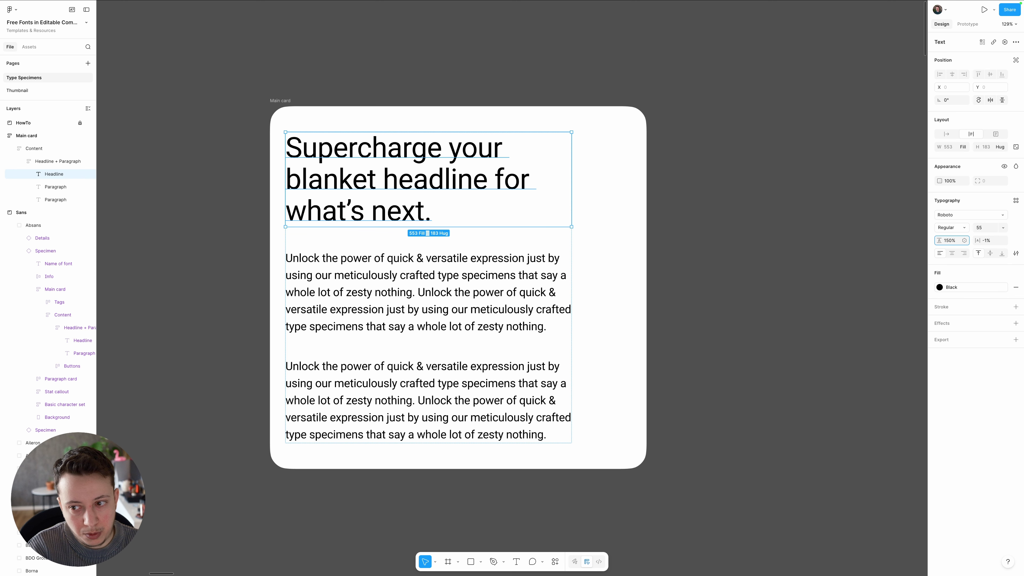
key("Return")
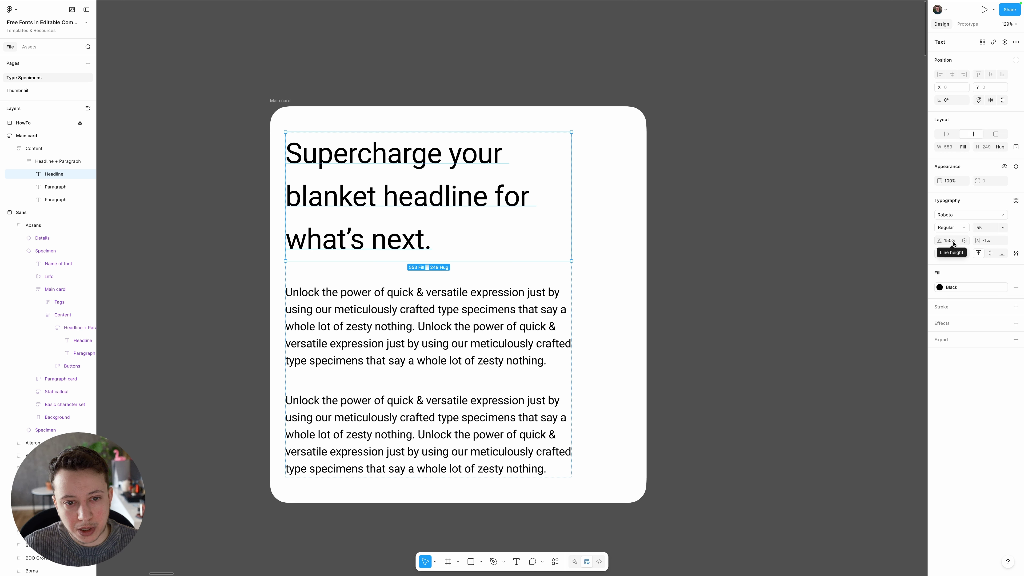
key("ctrl+z")
- Try a line height of 110% on the first paragraph, compare it with the second paragraph, and undo the change
left_click(403, 274)
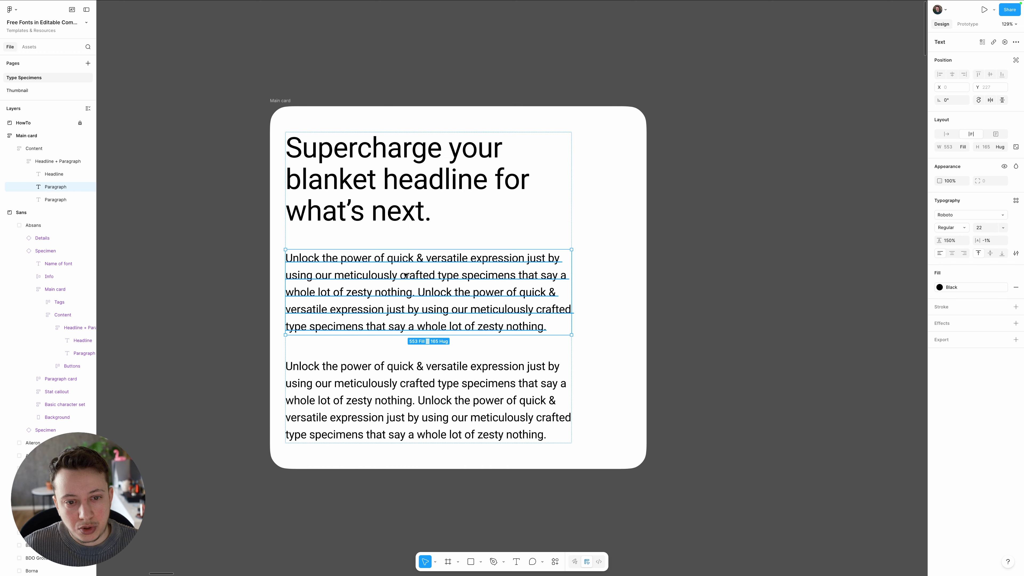
left_click(951, 240)
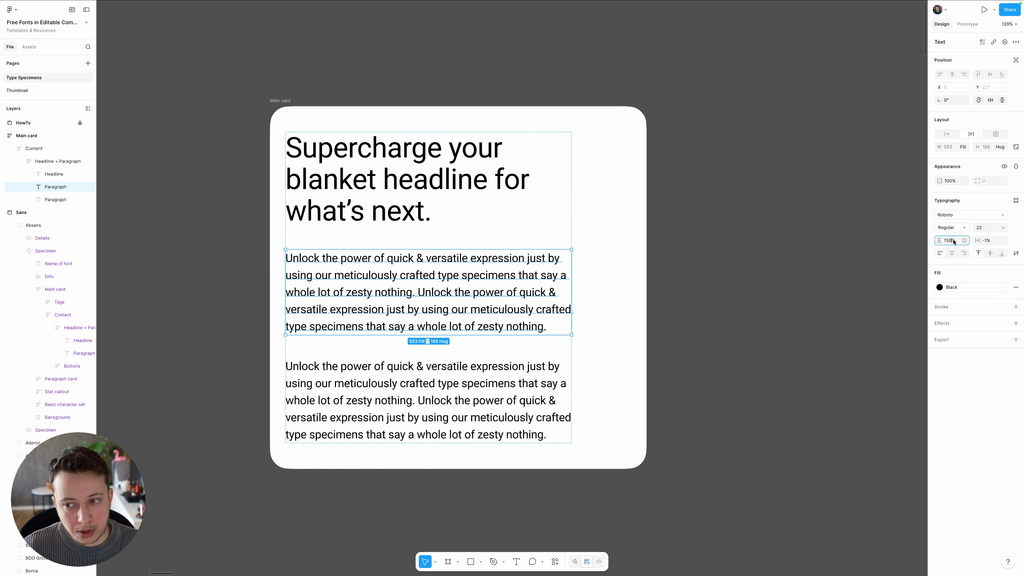
type("11")
type("0")
key("Return")
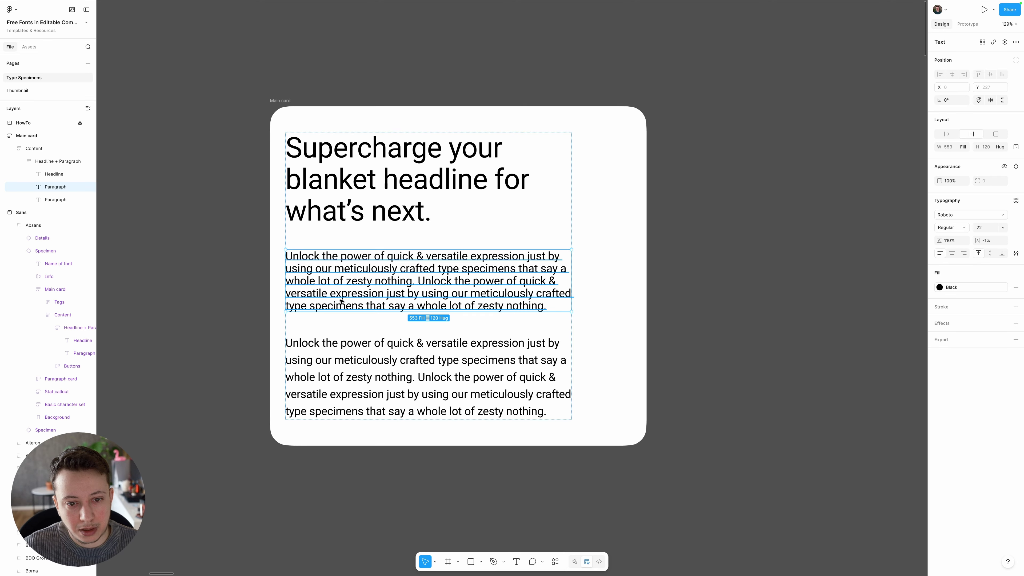
left_click(744, 285)
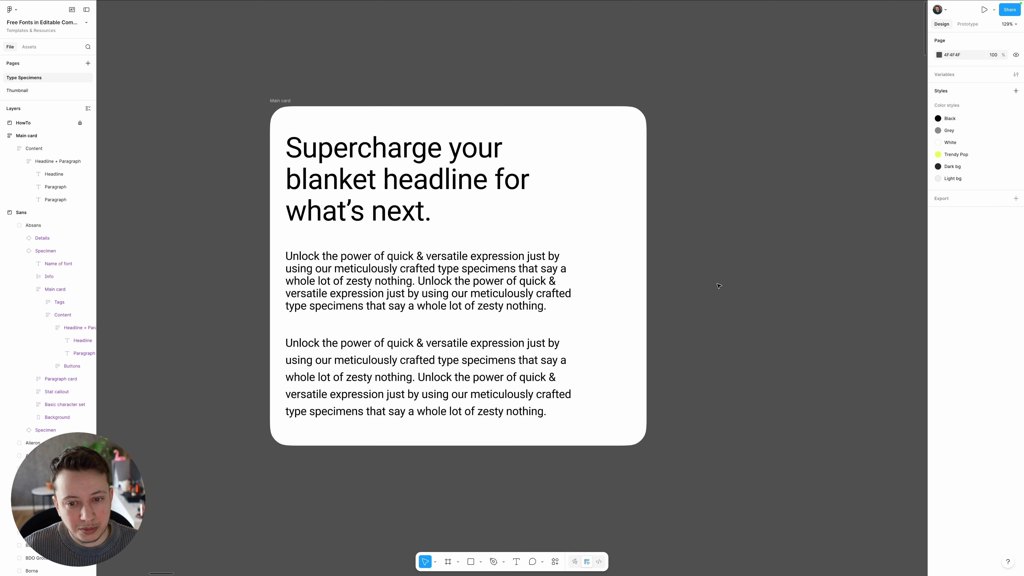
left_click(423, 282)
key("ctrl+z")
key("Escape")
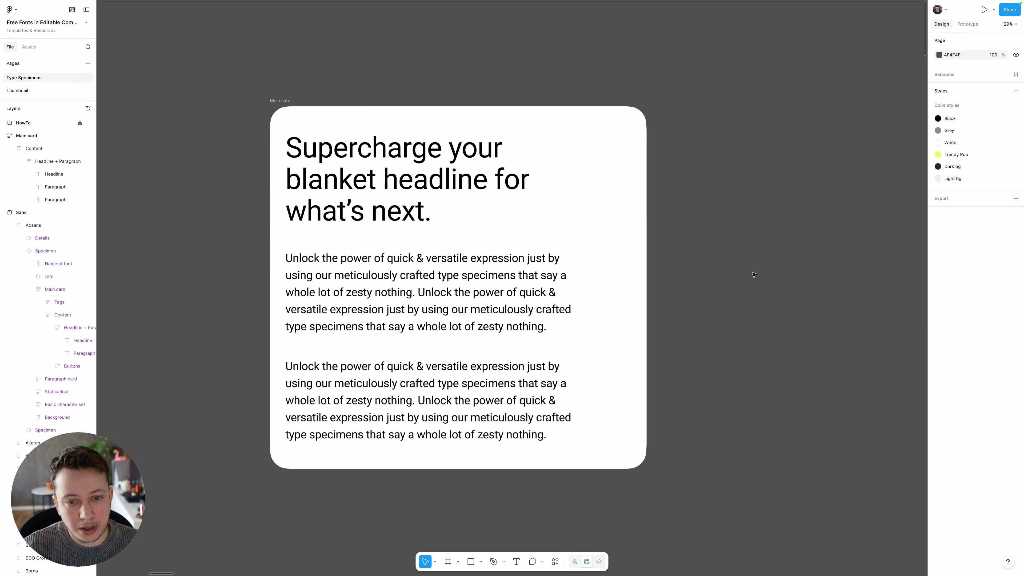
- Check the headline's line height and examine the spacing between the two paragraphs in the Main card
left_click(372, 167)
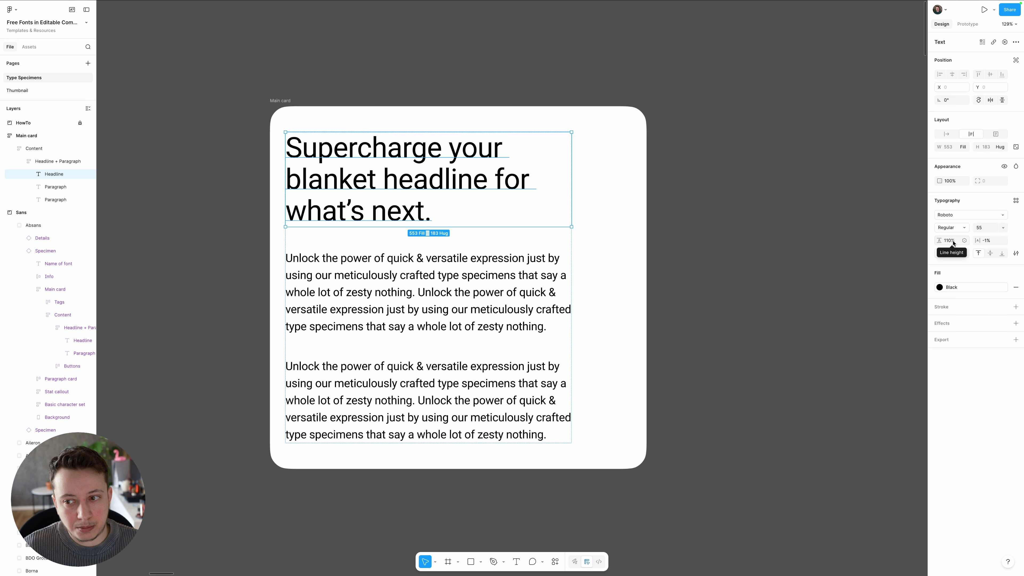
left_click(784, 249)
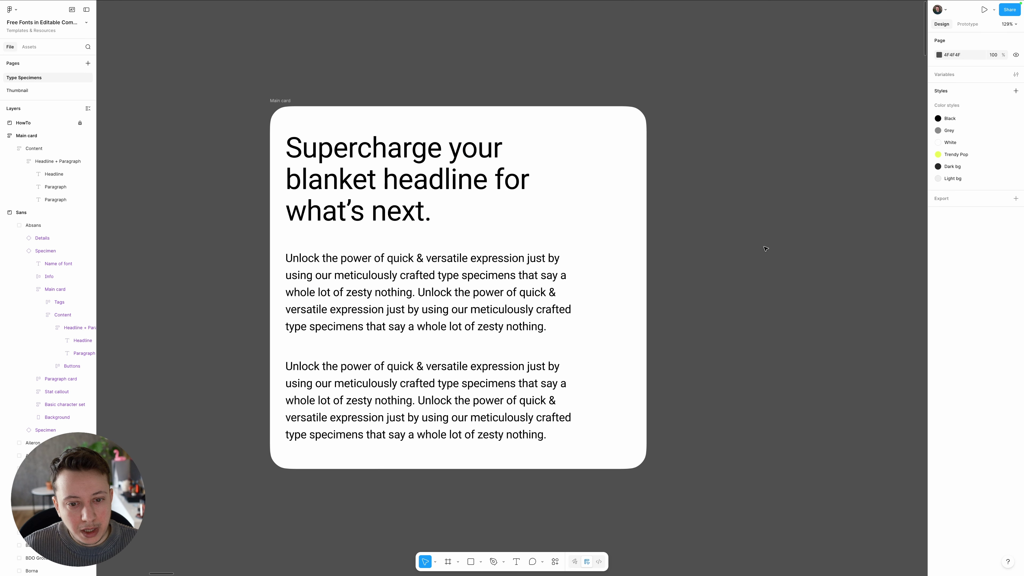
scroll(738, 261, "down", 5)
scroll(736, 263, "up", 5)
scroll(729, 230, "down", 2)
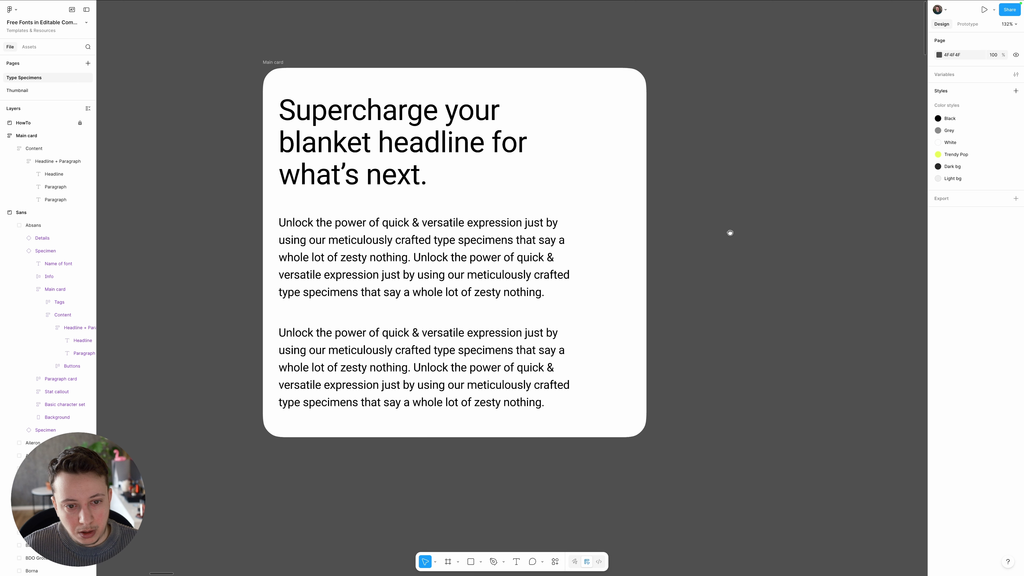
left_click(432, 254, "super")
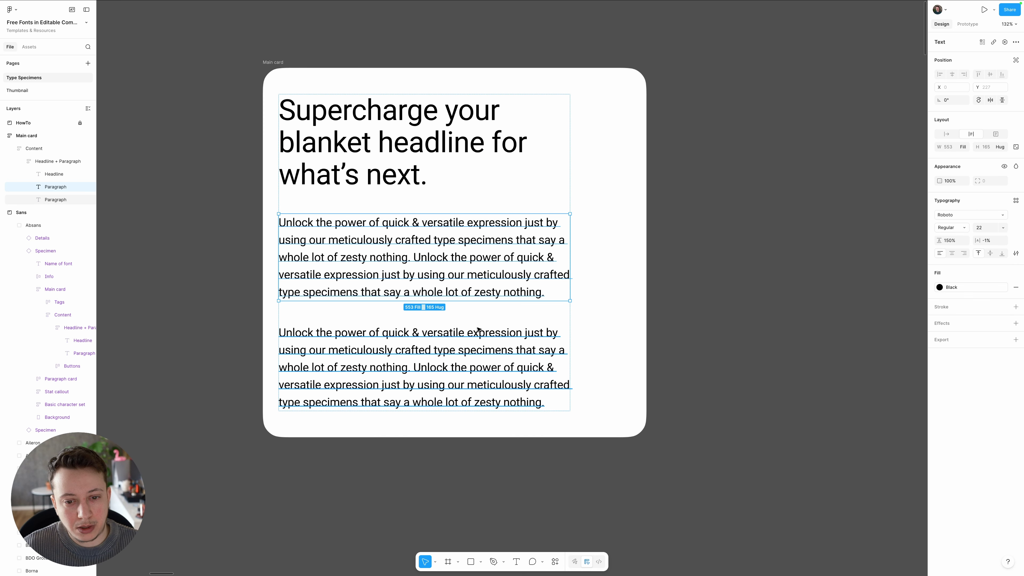
key("alt")
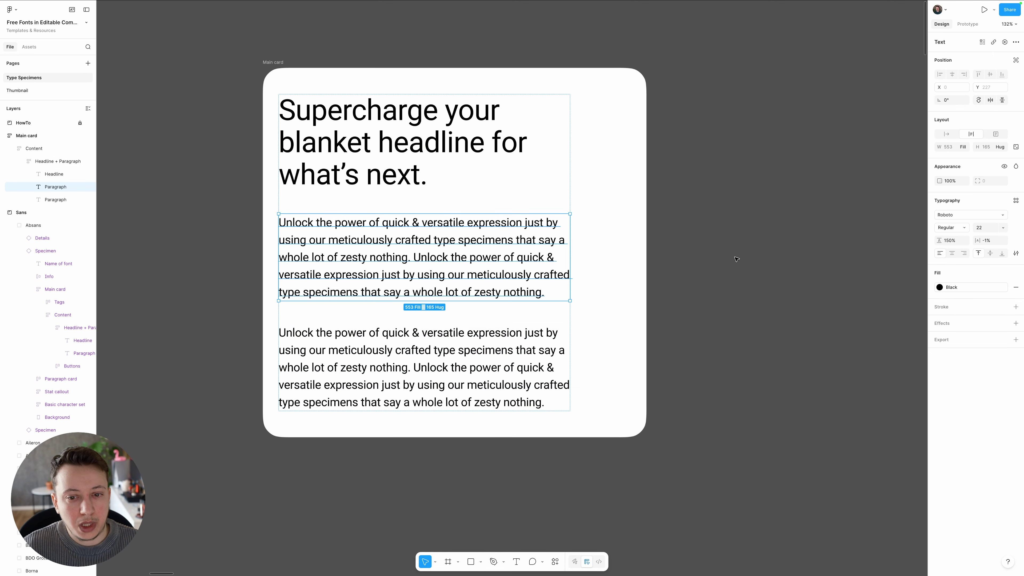
left_click(744, 253)
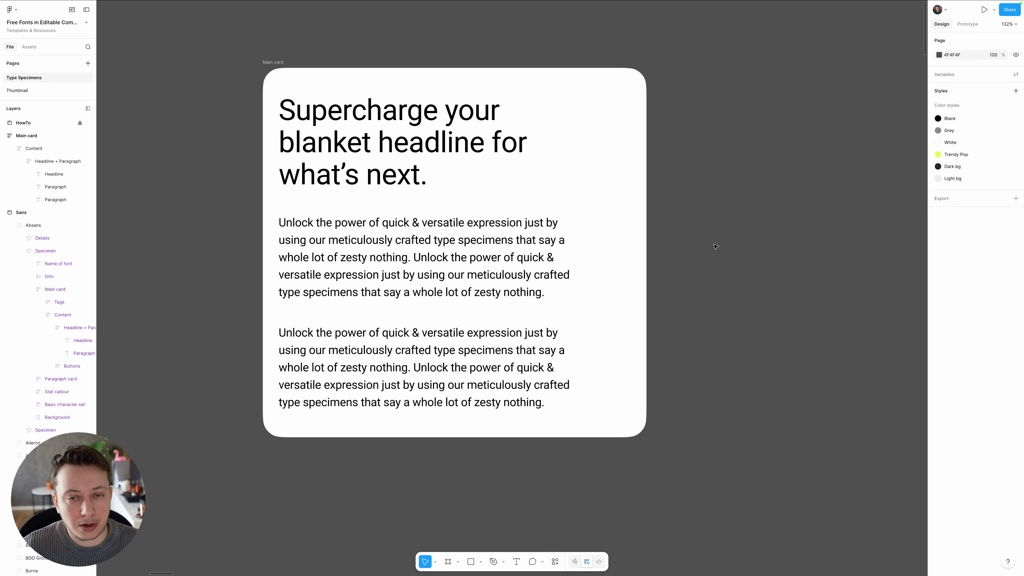
- Try right alignment on the first paragraph and return it to left alignment
left_click(399, 274)
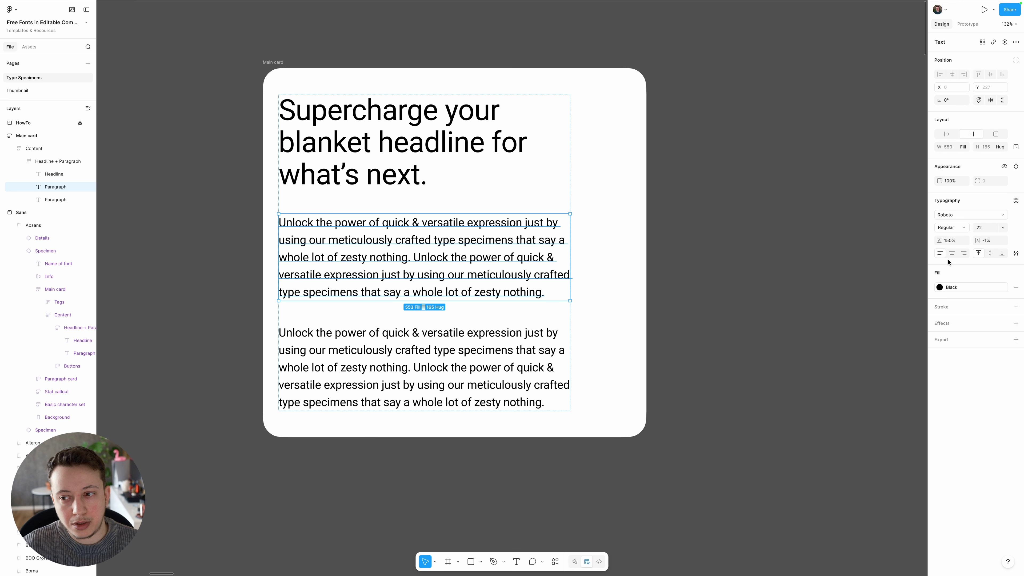
left_click(963, 253)
left_click(939, 254)
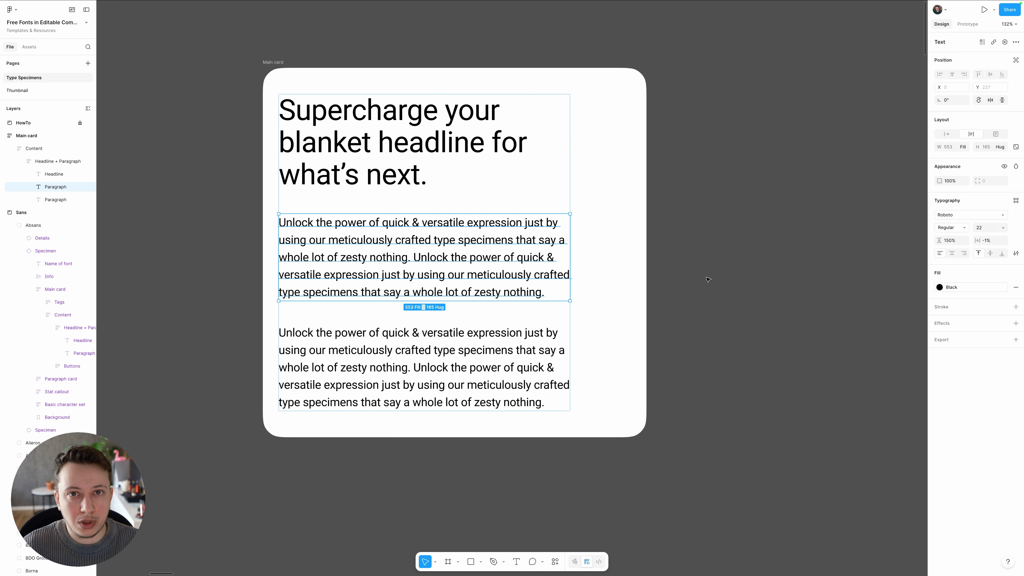
left_click(655, 295)
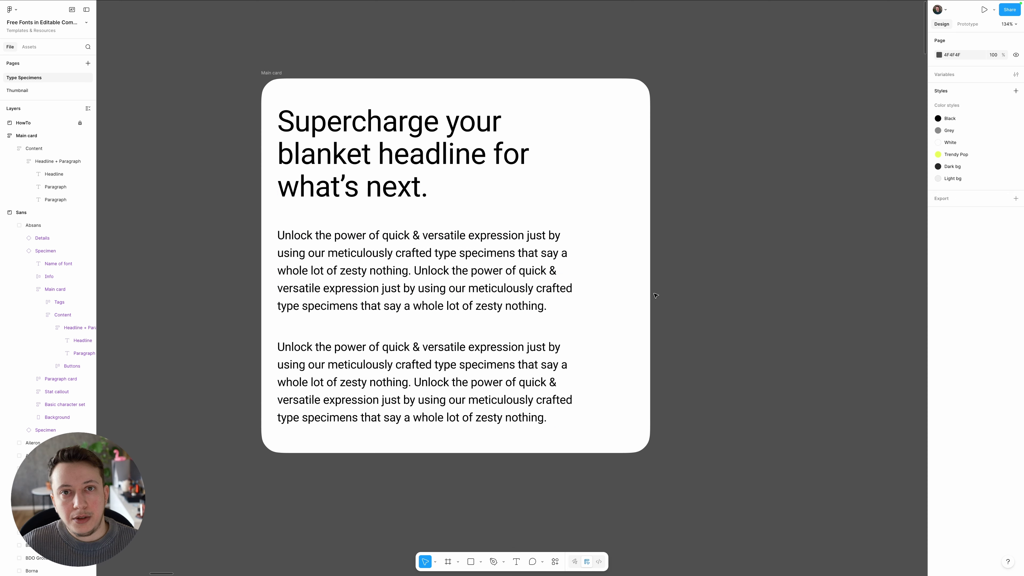
- Delete the second paragraph from the Main card and center-align the remaining paragraph's text
left_click(507, 350)
key("Delete")
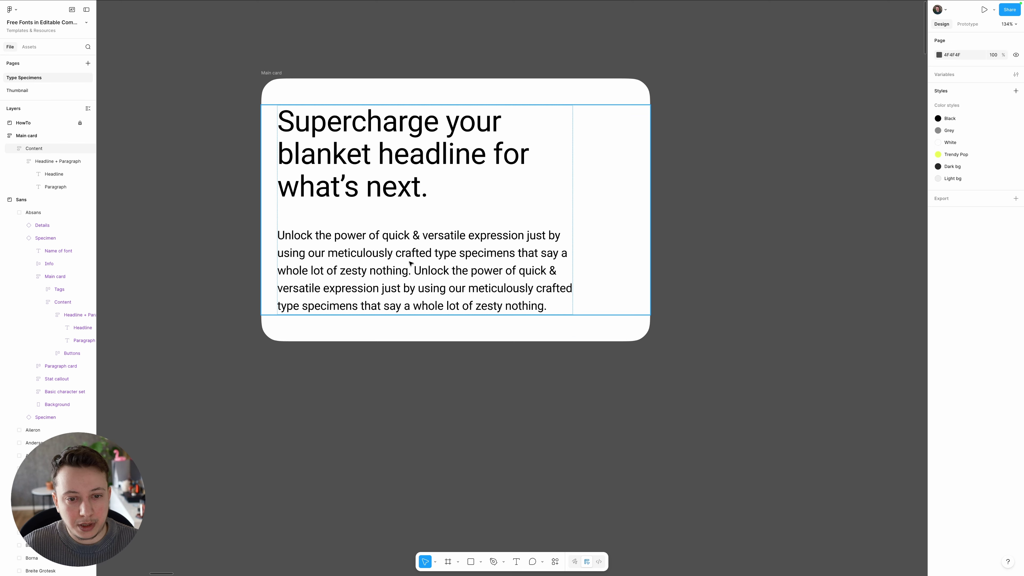
left_click(415, 247)
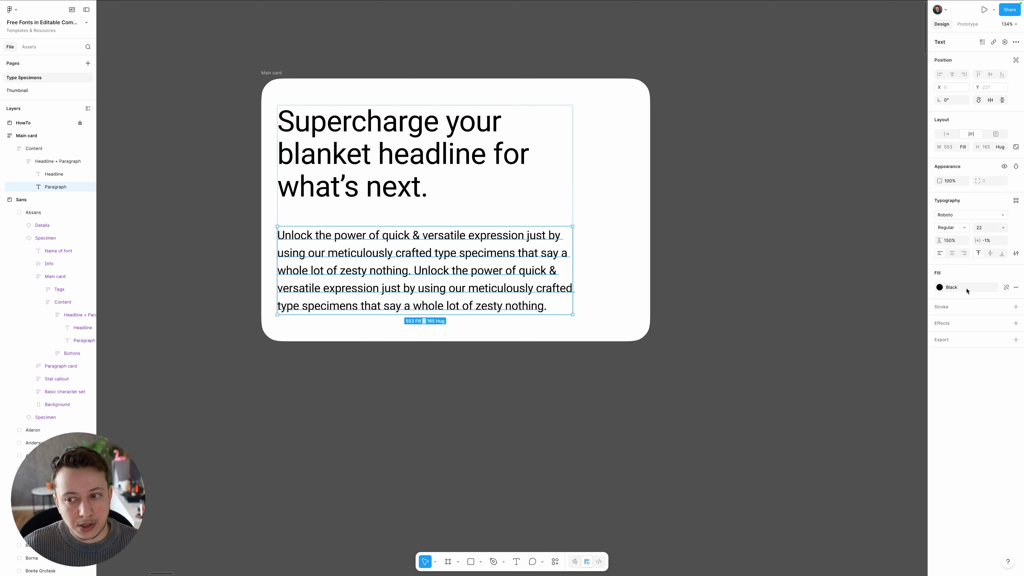
left_click(951, 254)
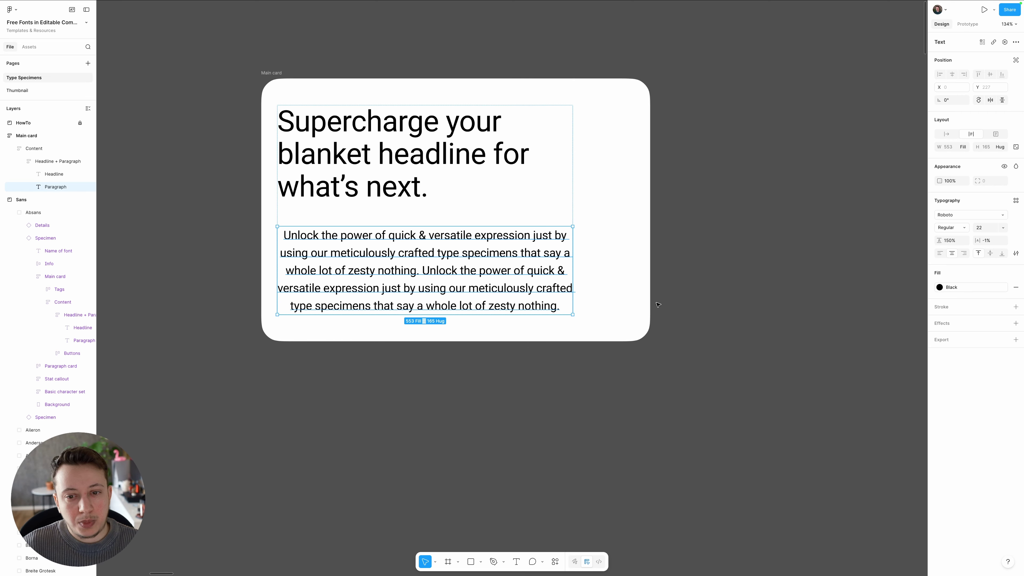
left_click(758, 296)
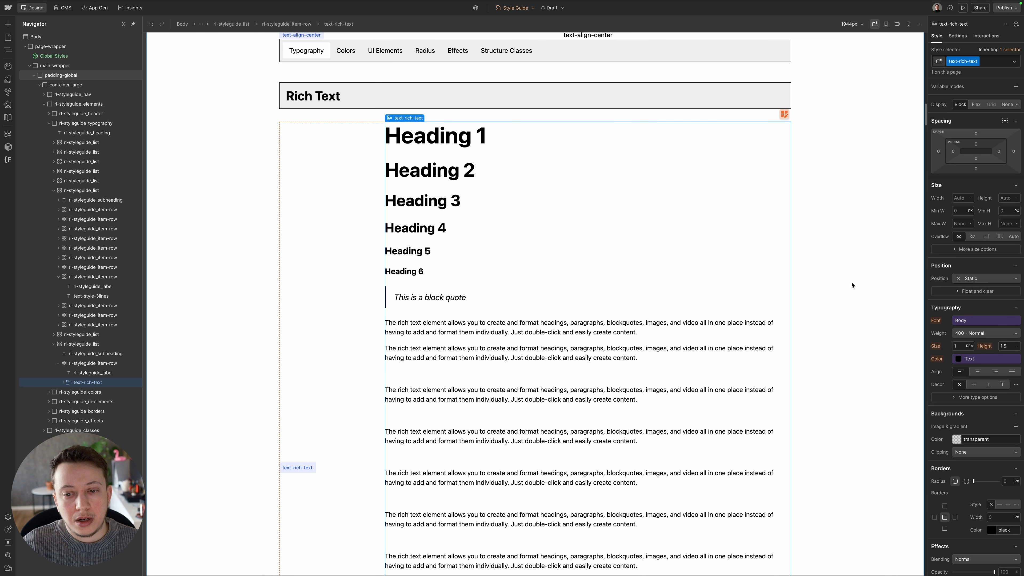
- Set the maximum width of the text-rich-text element to 80ch
scroll(814, 274, "down", 1)
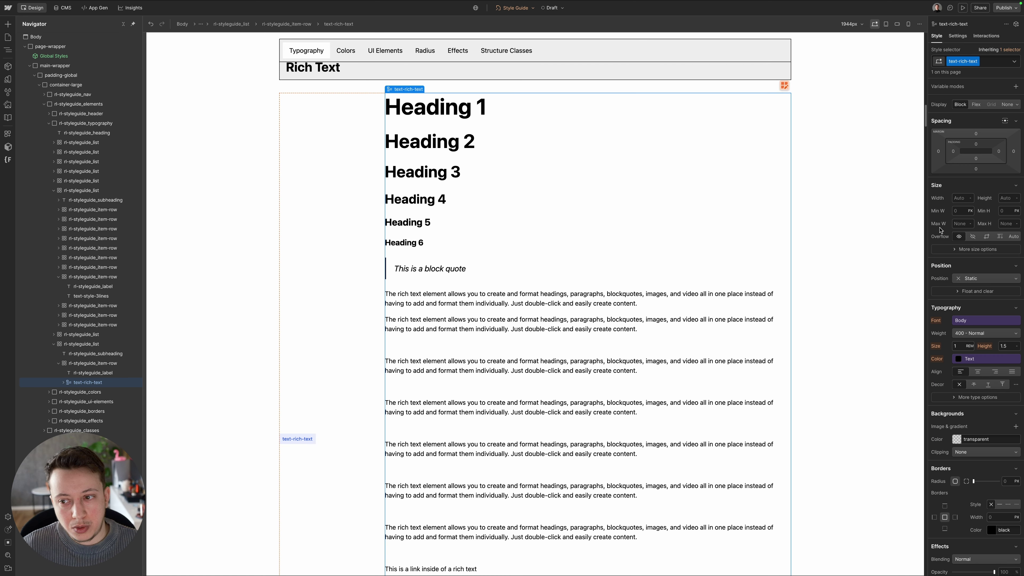
left_click(961, 224)
type("8")
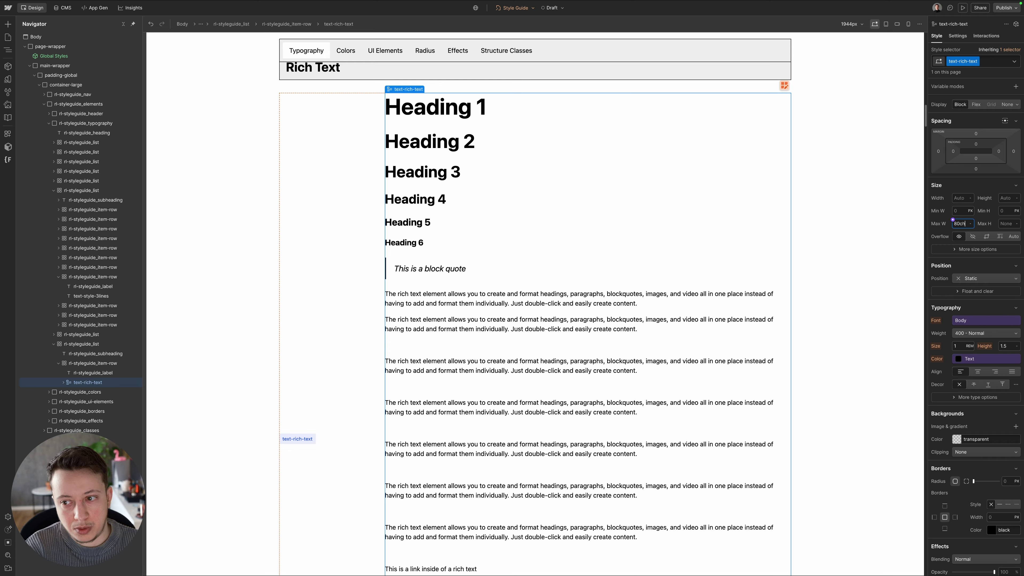
type("0ch")
key("Return")
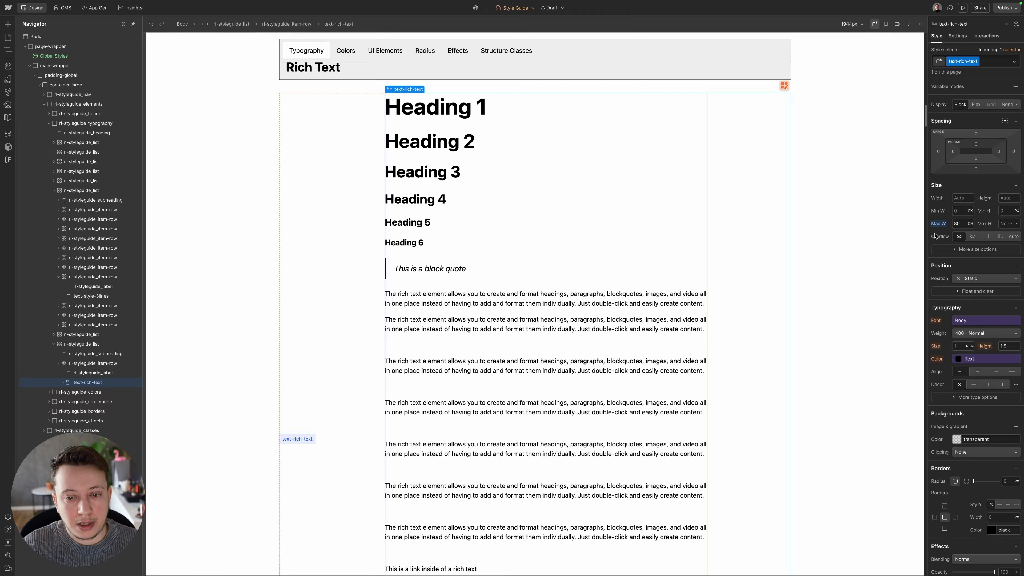
- Highlight a single character in the first rich text paragraph, leave text editing, and select the surrounding rl-styleguide_item-row
double_click(591, 303)
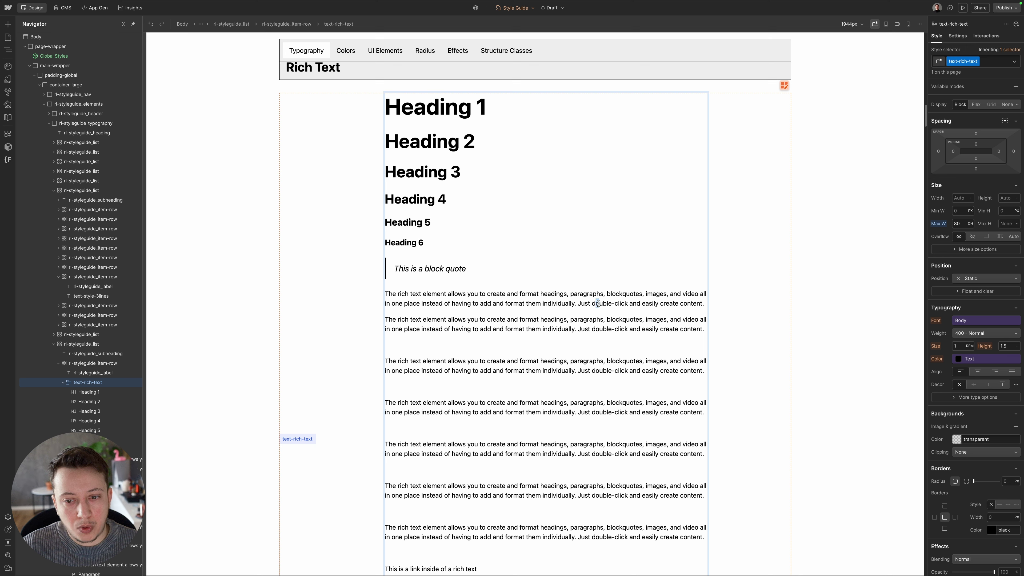
left_click_drag(597, 304, 600, 309)
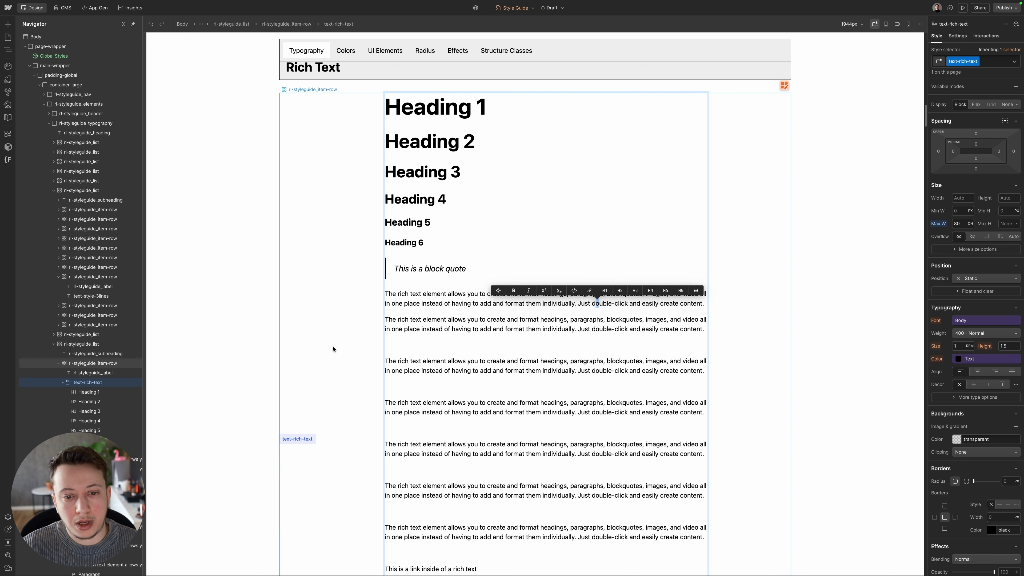
key("Escape")
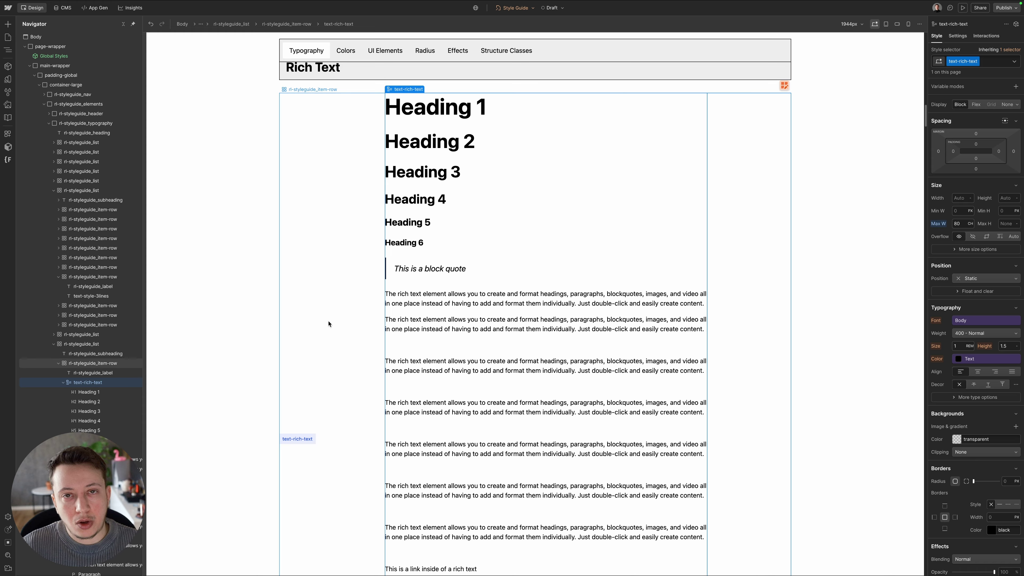
left_click(321, 325)
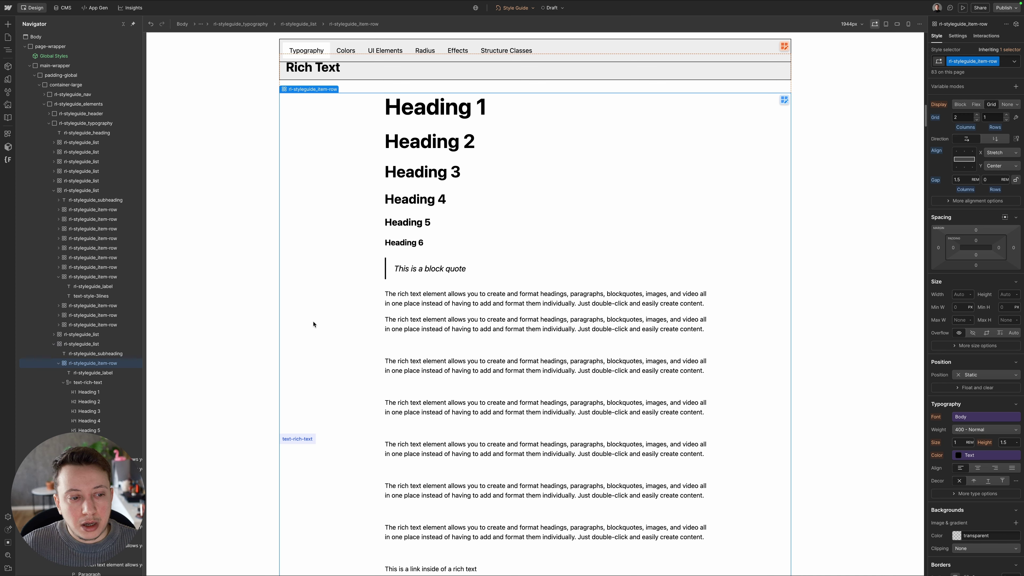
- Try end justification on the text-size-large paragraph under Text Sizes and reset its grid child justification
scroll(443, 343, "up", 10)
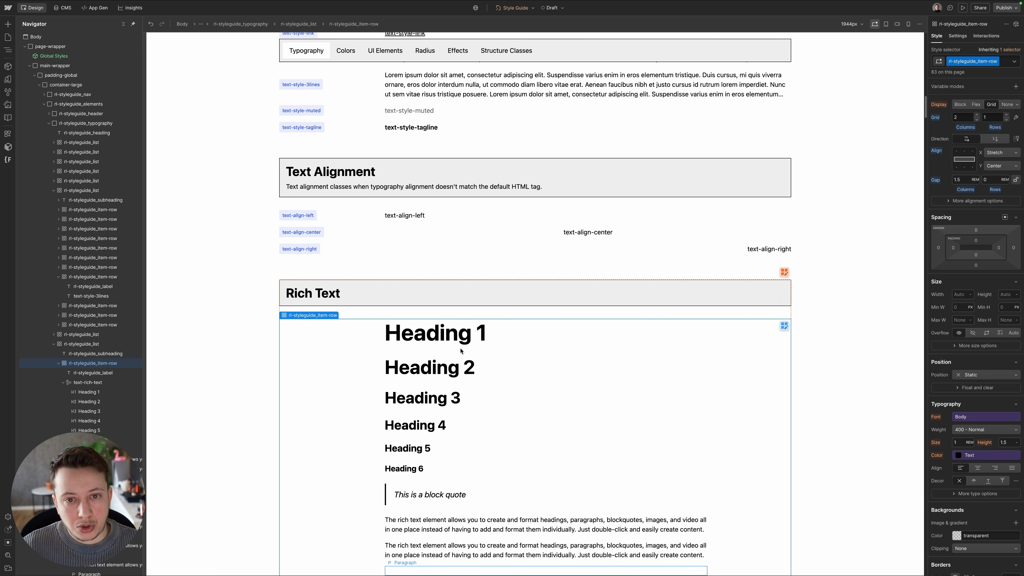
scroll(460, 351, "up", 12)
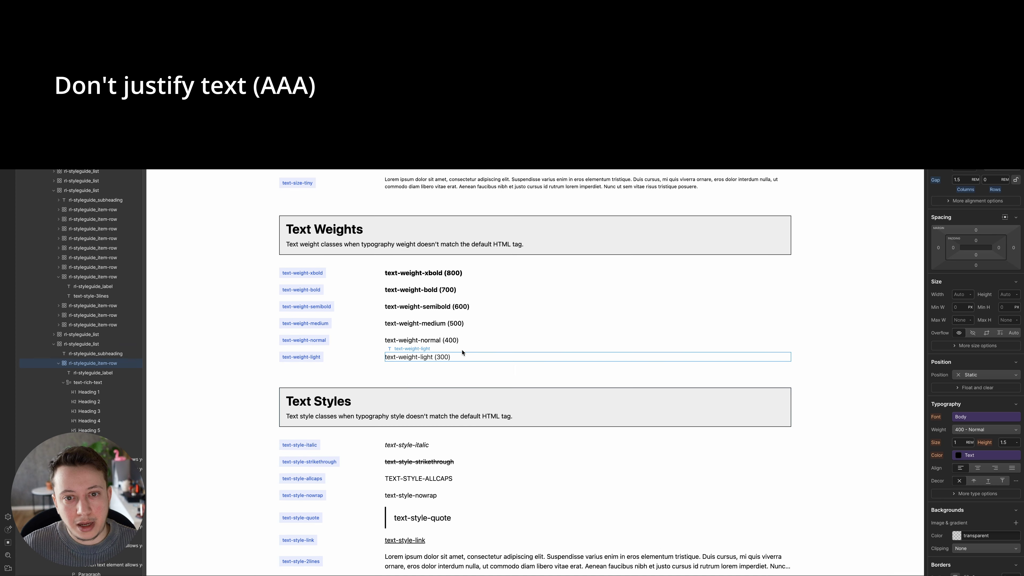
scroll(451, 331, "up", 2)
left_click(419, 302)
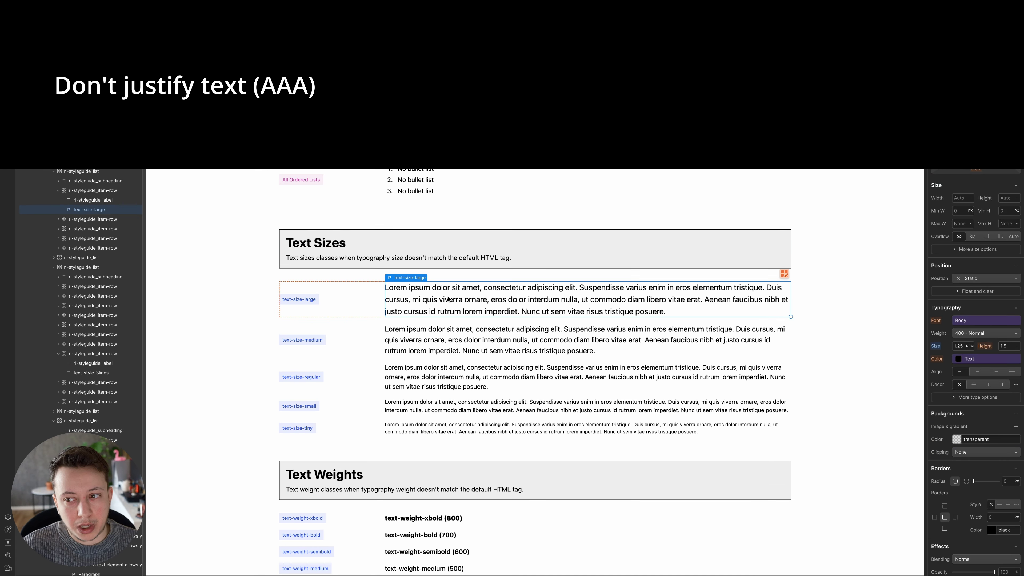
scroll(940, 212, "up", 4)
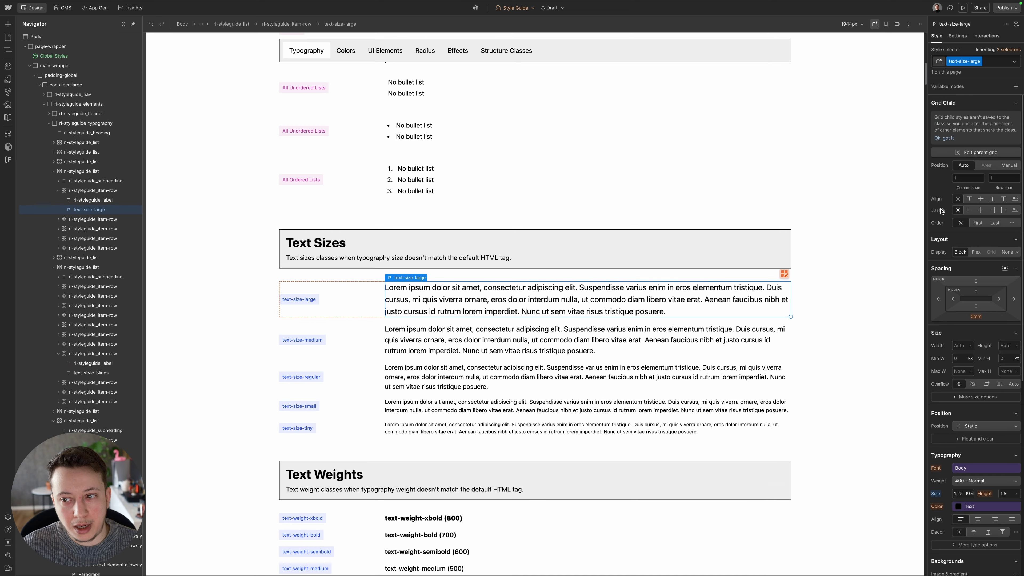
left_click(992, 209)
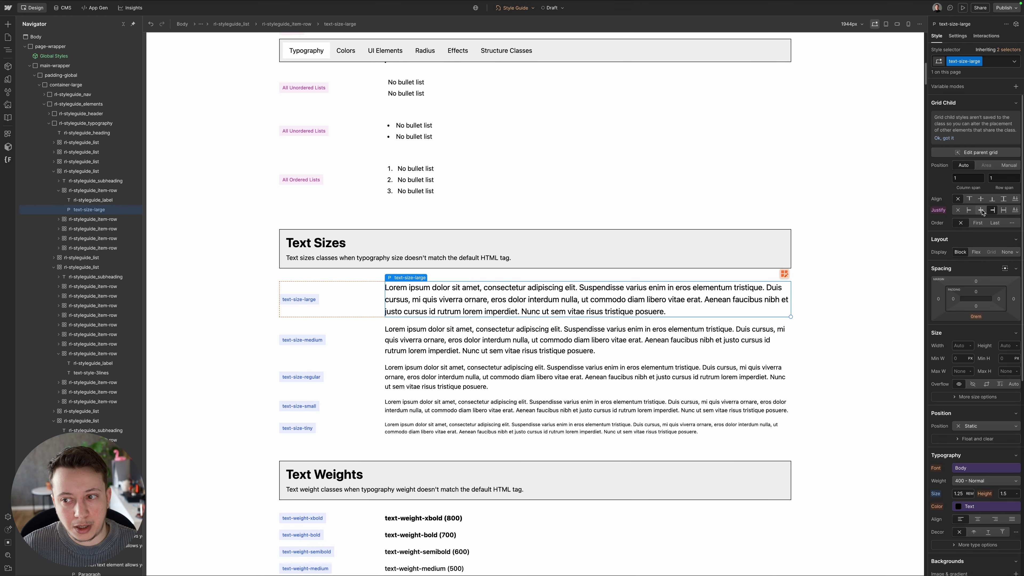
left_click(938, 210)
left_click(939, 222)
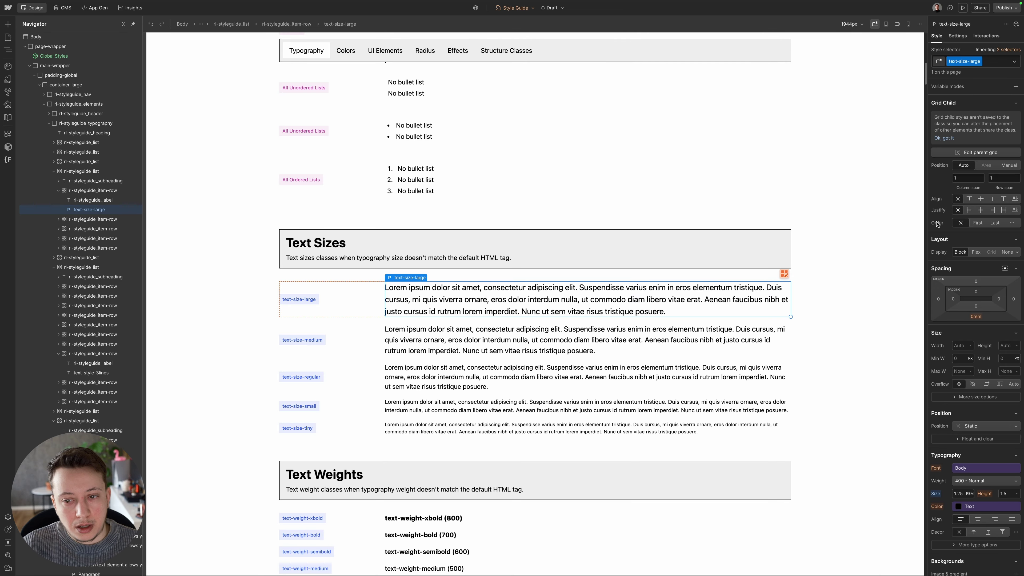
- Try right text alignment on the text-size-large paragraph and reset the alignment
scroll(937, 224, "down", 6)
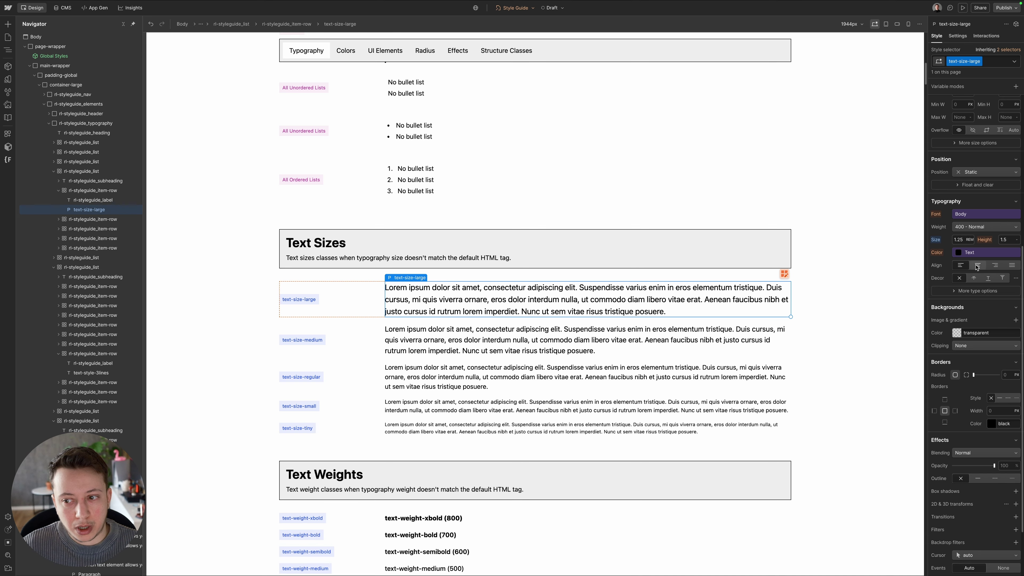
left_click(994, 265)
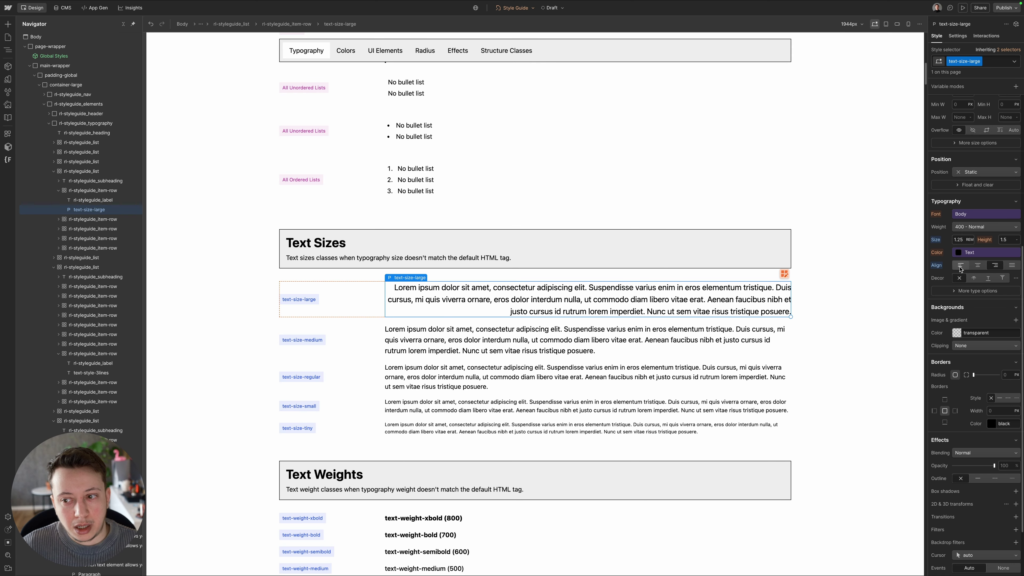
left_click(936, 266, "alt")
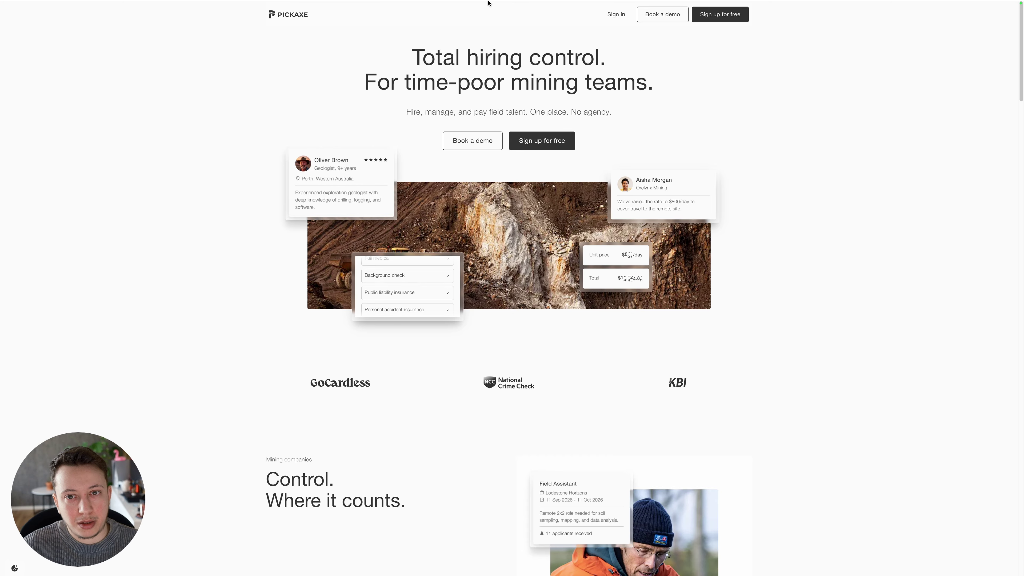
- Open the Customise fonts page in Chrome's appearance settings
mouse_move(824, 2)
left_click(1016, 36)
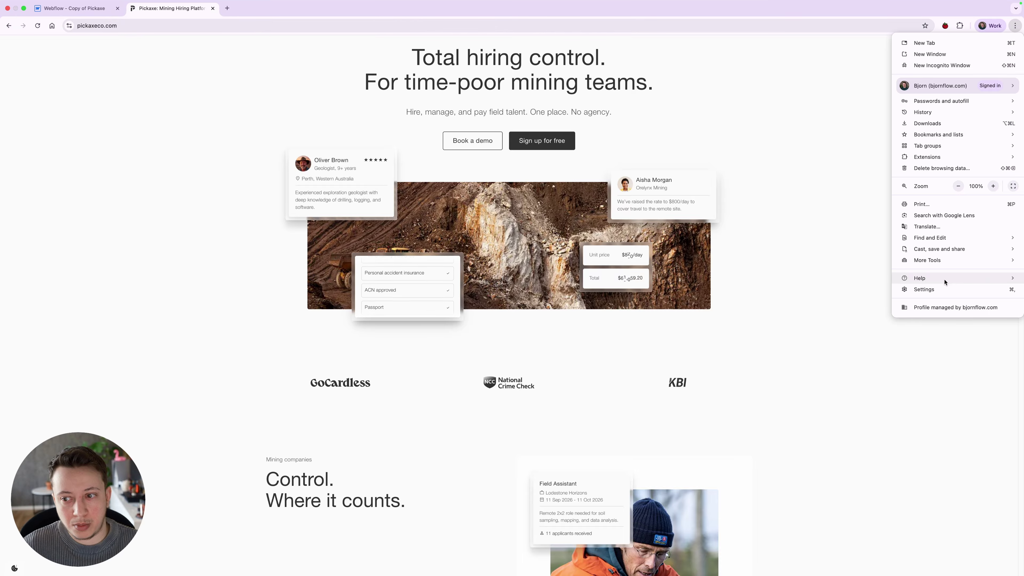
left_click(927, 299)
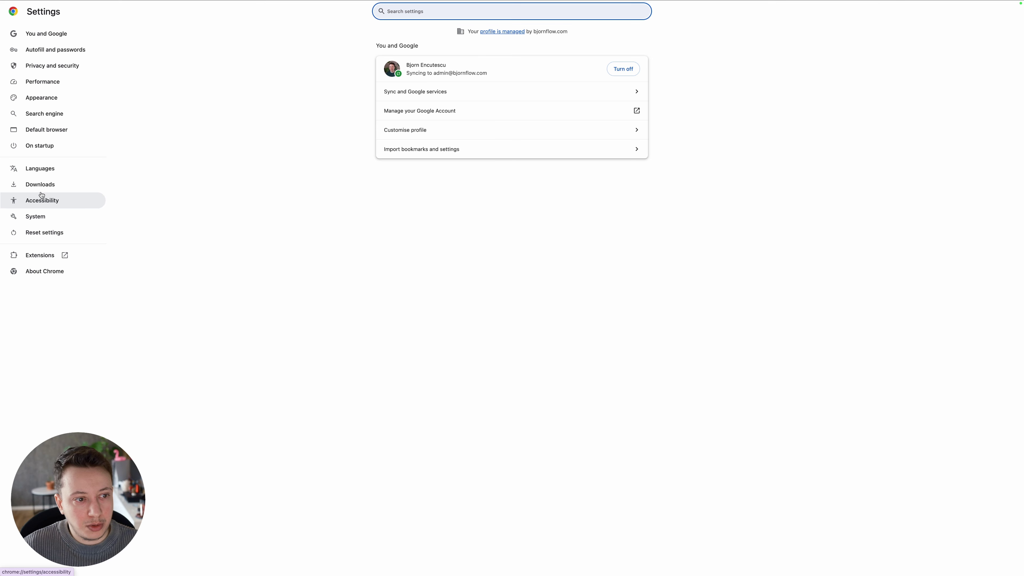
left_click(41, 98)
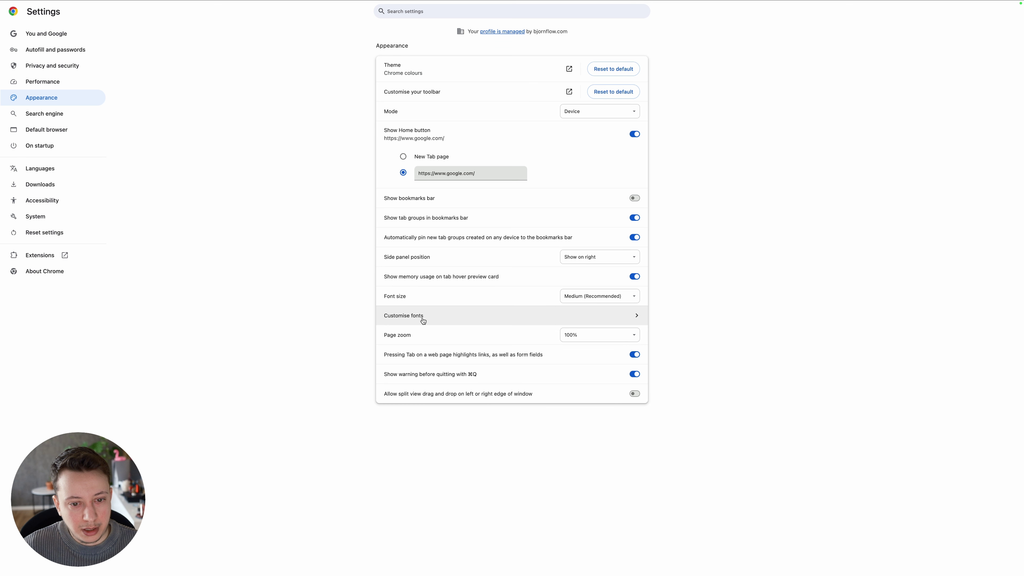
left_click(438, 318)
- Try a browser font size of 32, view the Pickaxe homepage with it, and restore the size to 16
mouse_move(587, 64)
left_click_drag(587, 64, 613, 64)
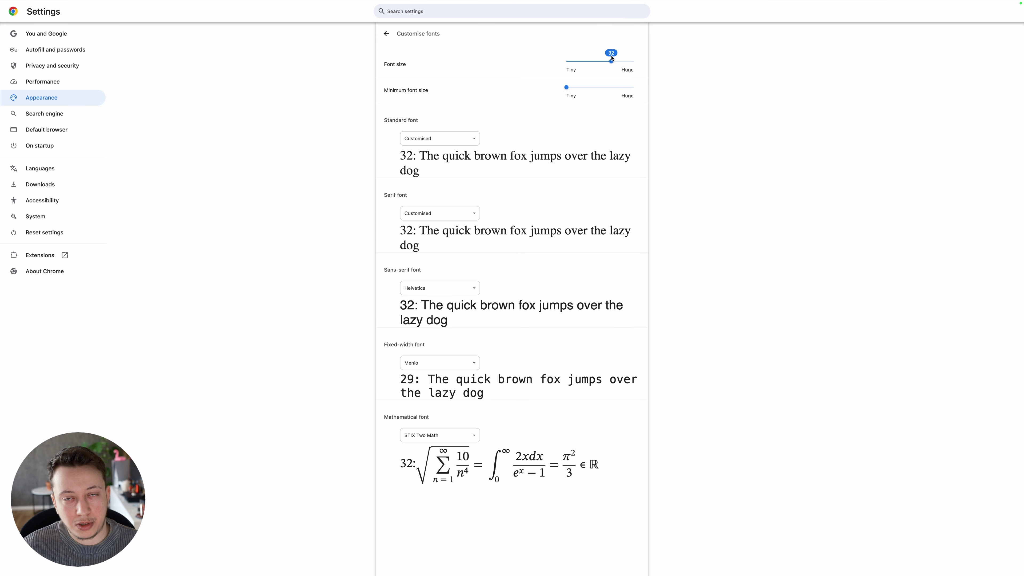
left_click(170, 8)
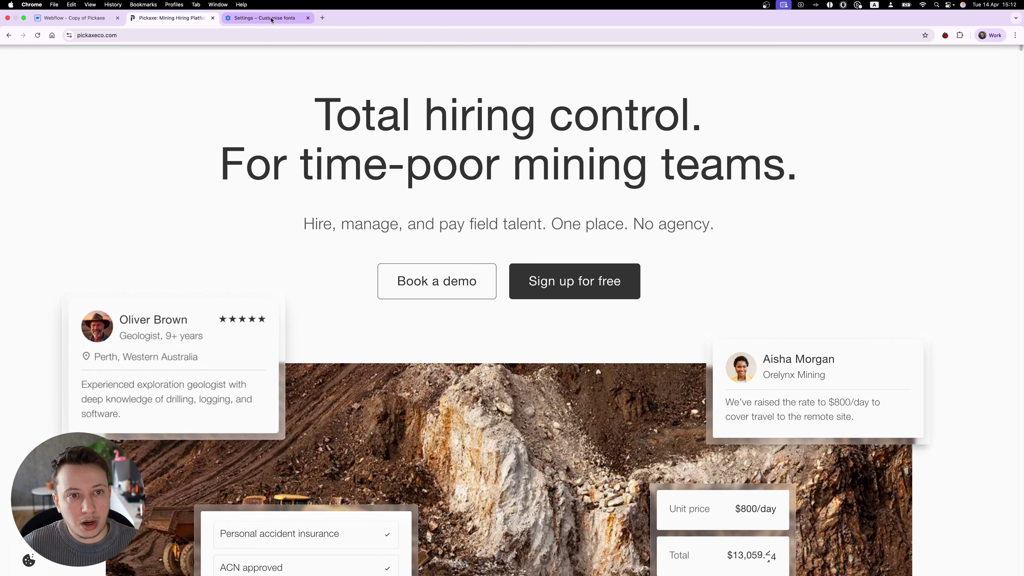
left_click(272, 19)
left_click_drag(611, 63, 587, 55)
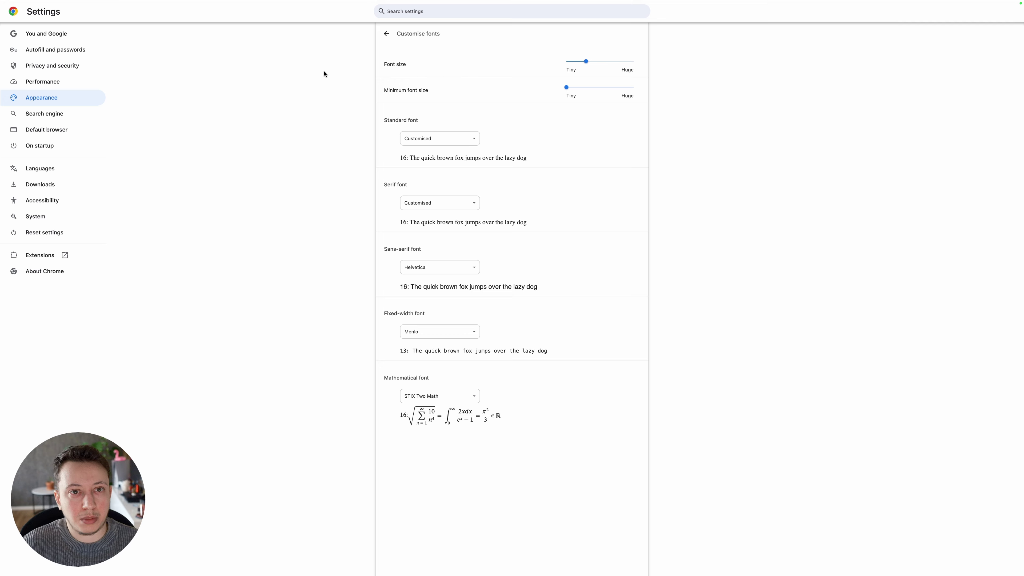
- Switch to the Pickaxe project in Webflow and examine the hero heading's font size, line height and available size units
left_click(77, 19)
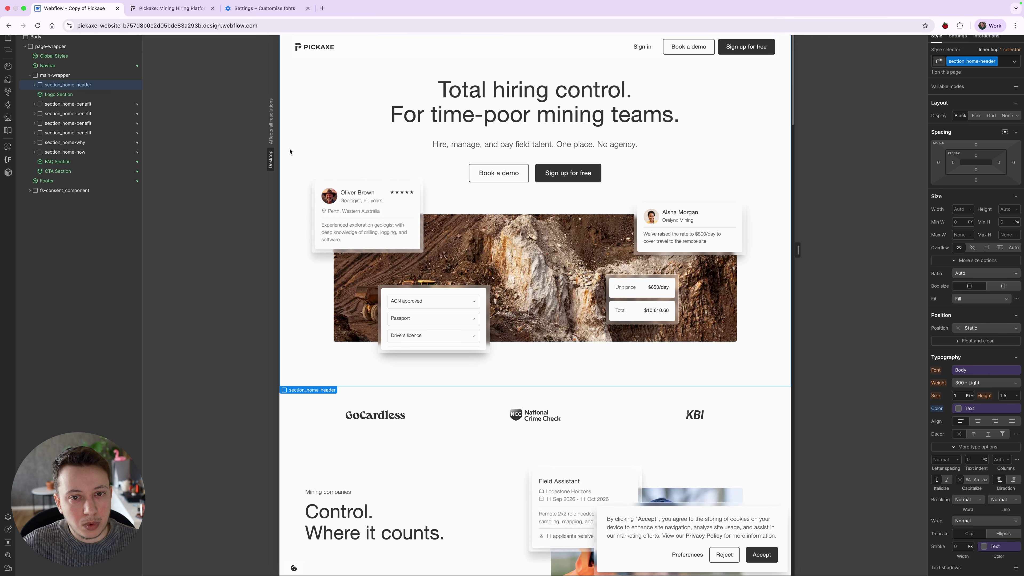
left_click(423, 99)
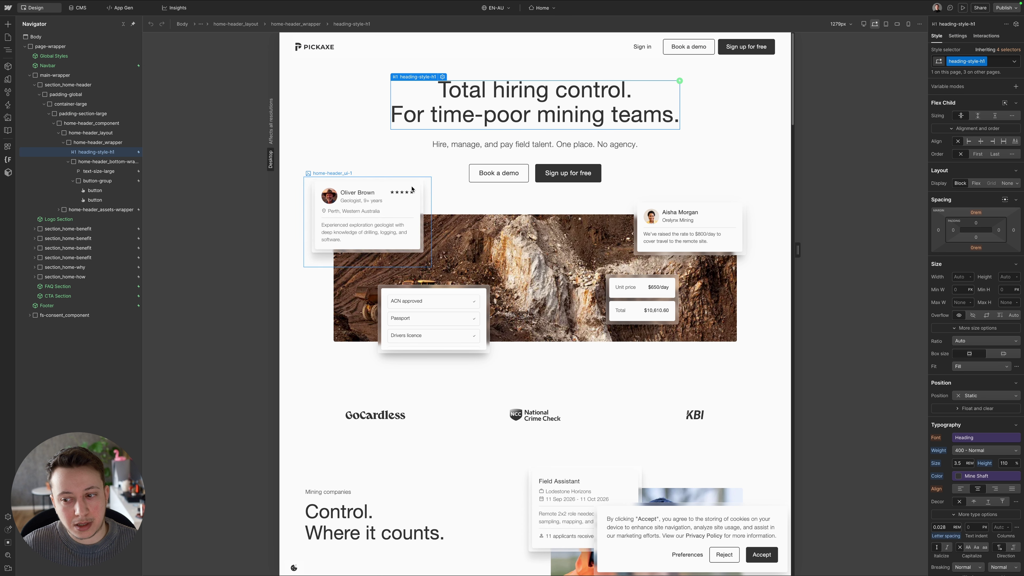
scroll(947, 315, "down", 4)
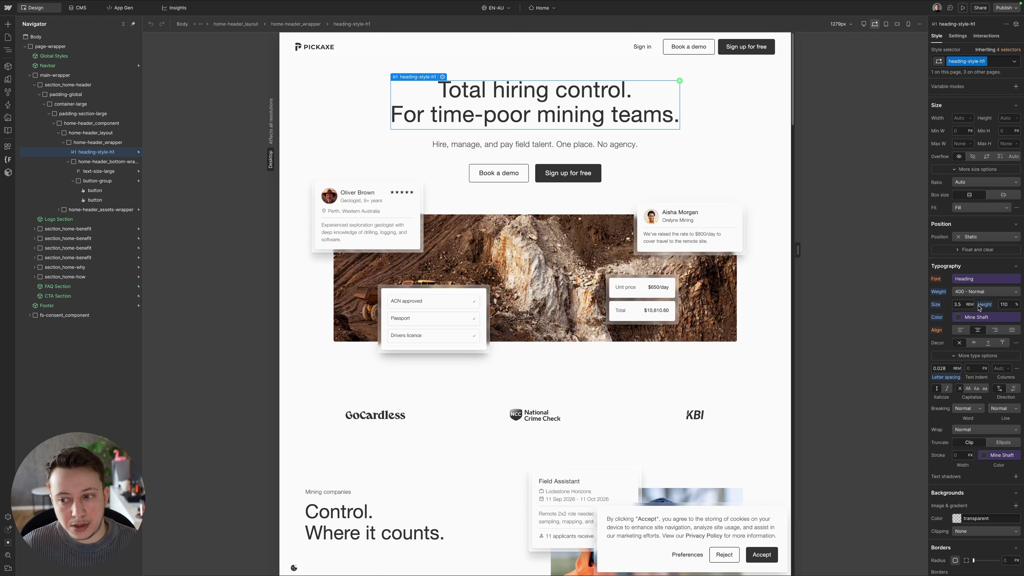
left_click(1016, 306)
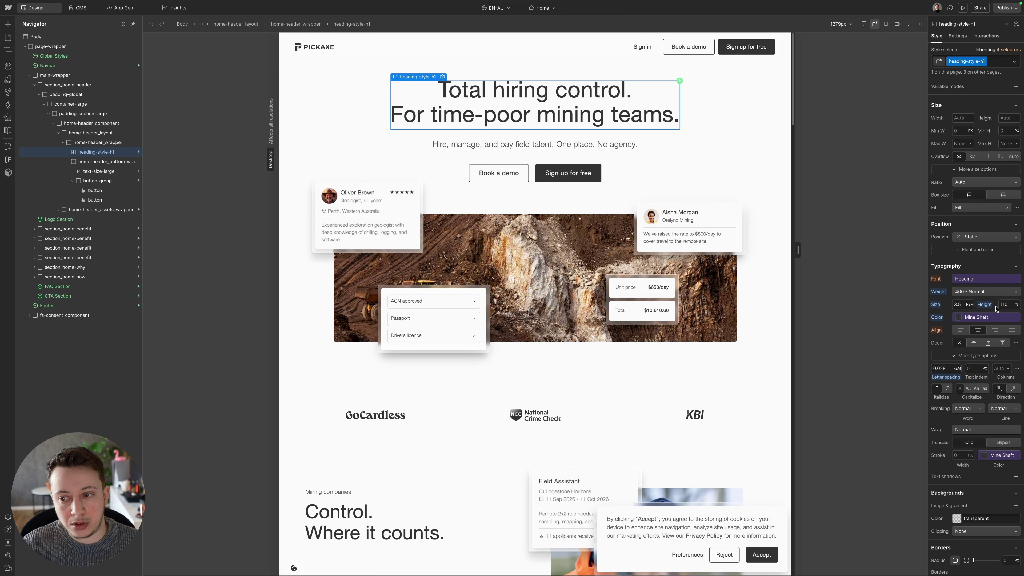
left_click(970, 305)
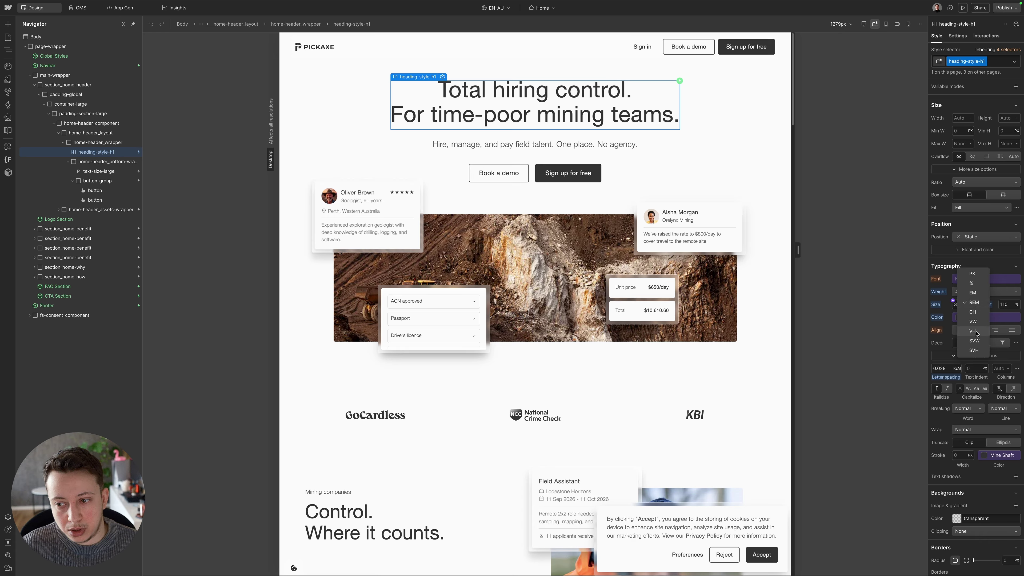
left_click(949, 313)
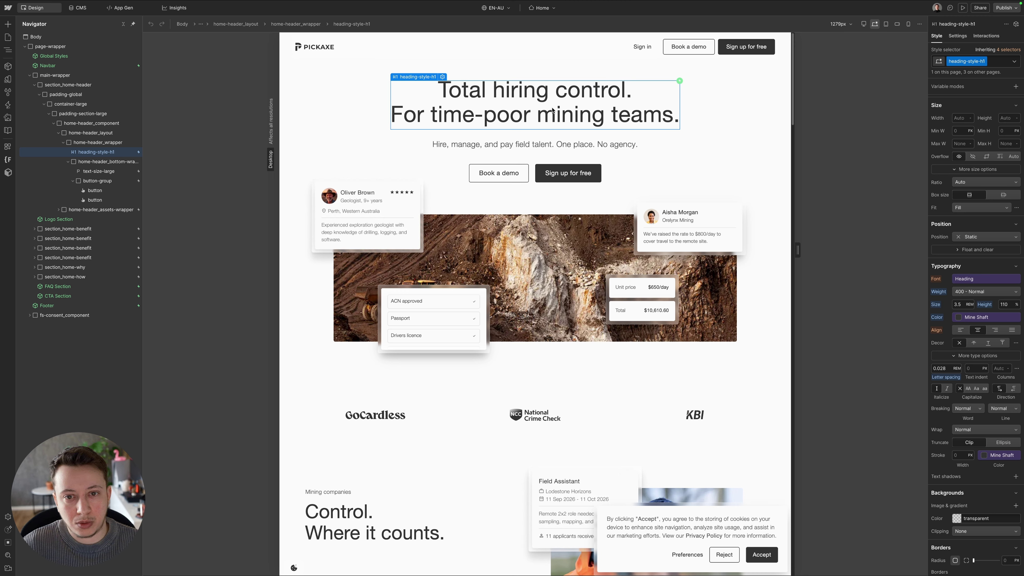
- Examine the layout of the hero wrapper and button group, and the "Book a demo" button's padding and typography
left_click(539, 136)
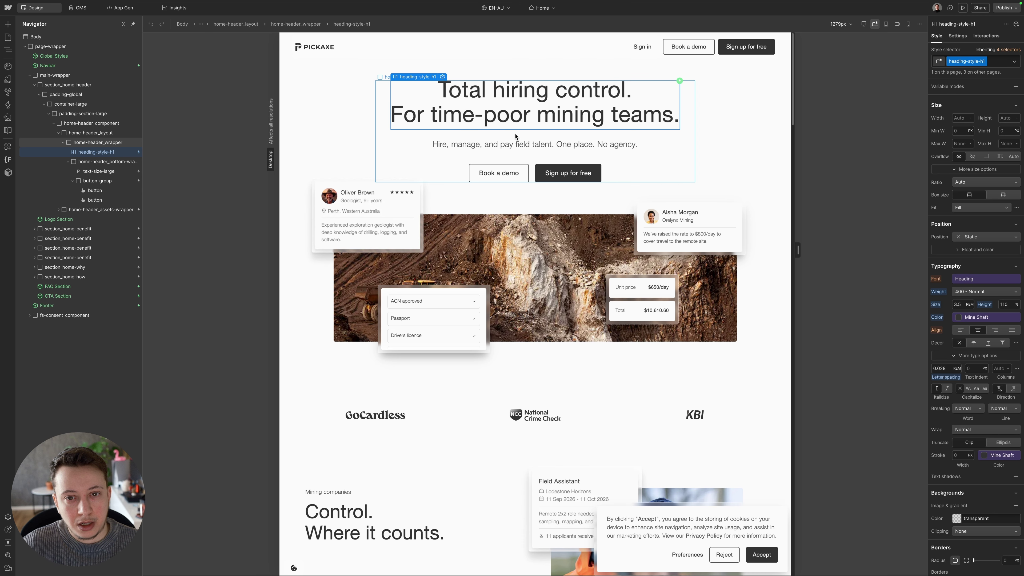
scroll(950, 319, "up", 5)
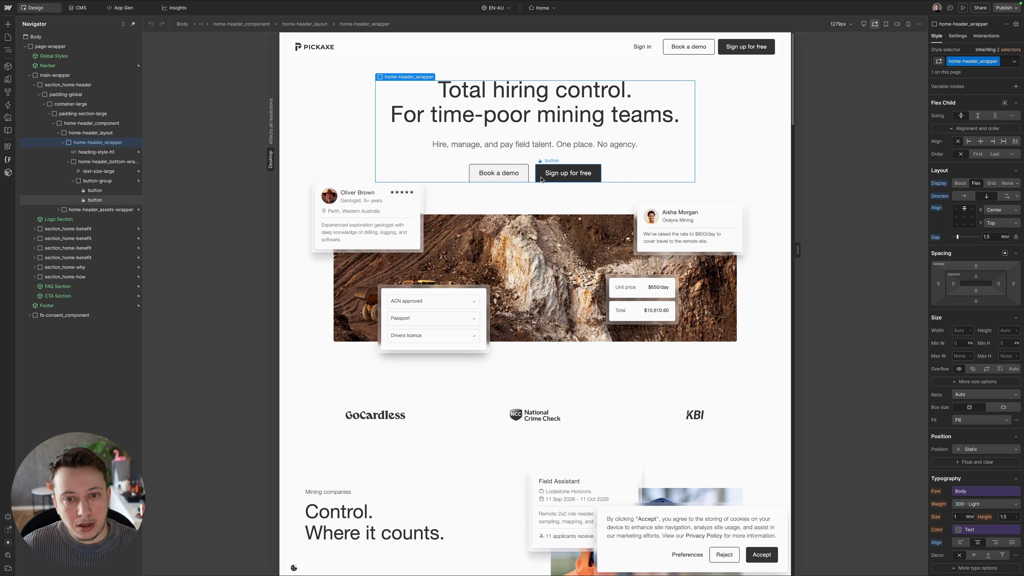
left_click(531, 178)
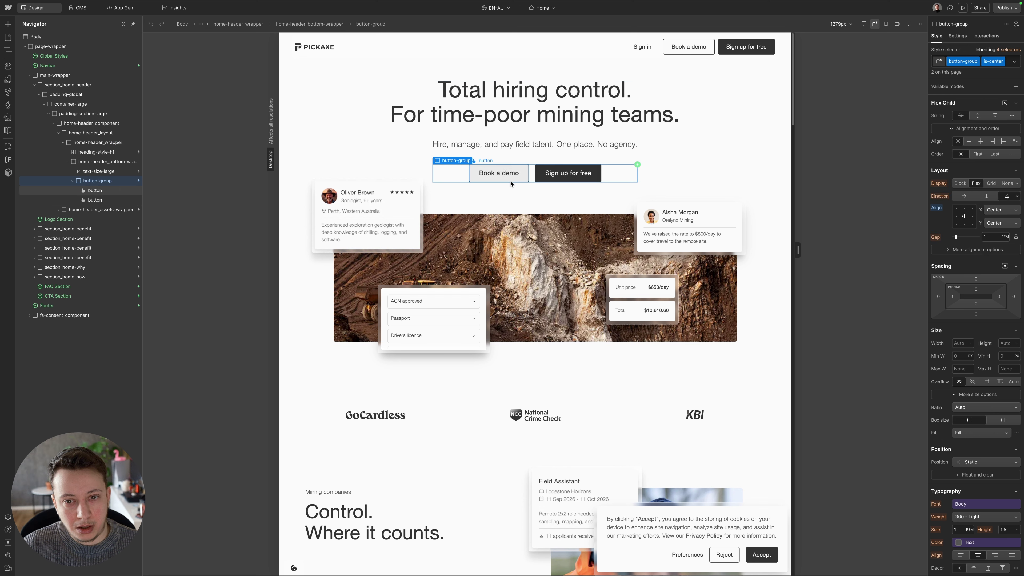
left_click(520, 178)
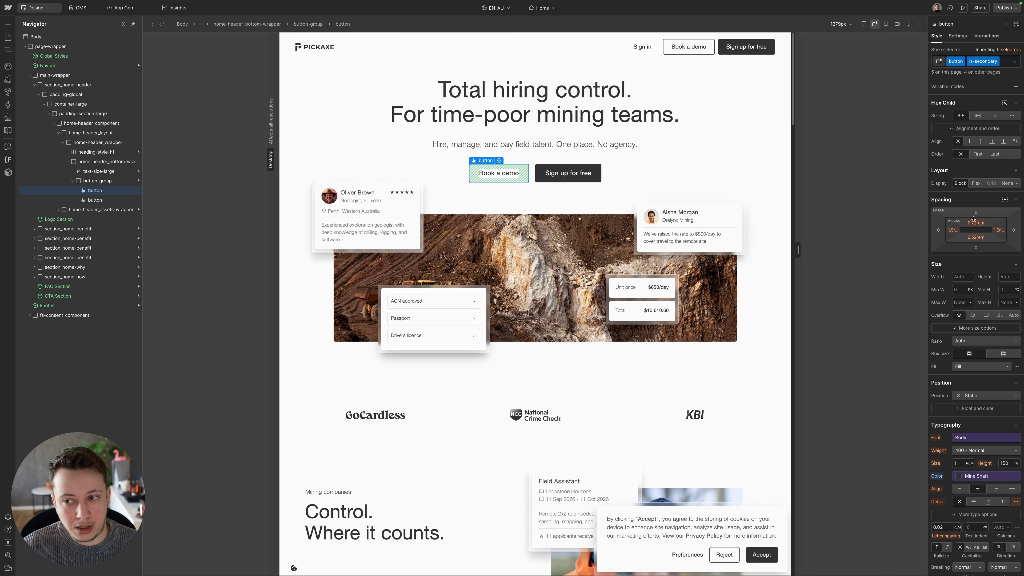
scroll(963, 347, "down", 3)
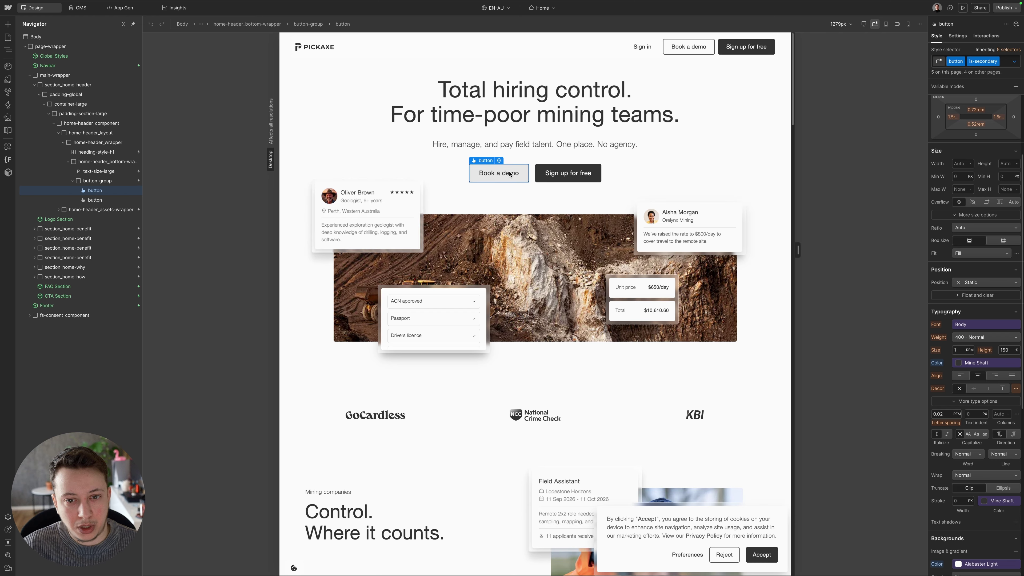
- Examine the sizing and layout of the hero's profile card image, compliance element and global padding wrapper
left_click(410, 225)
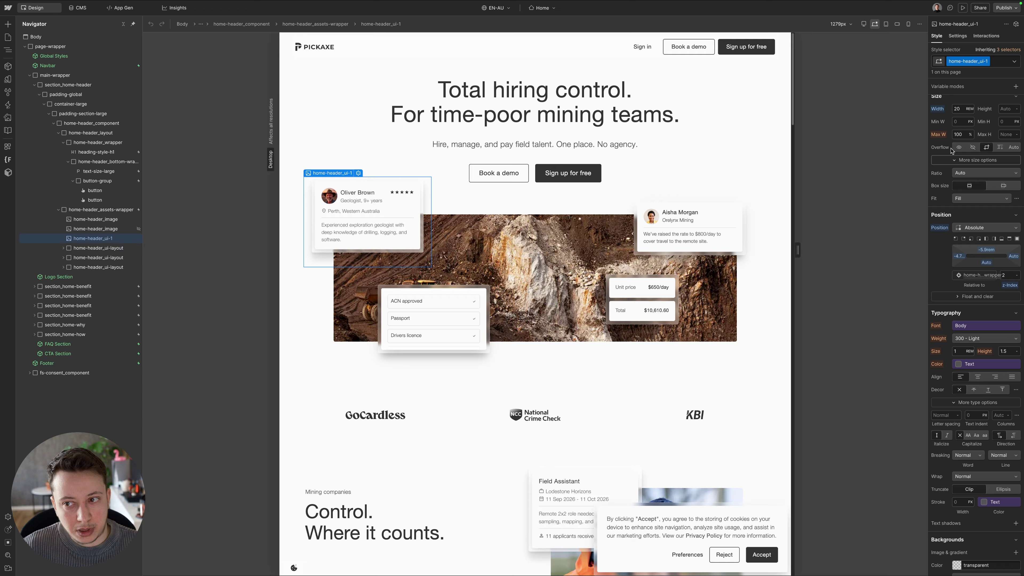
left_click(486, 308)
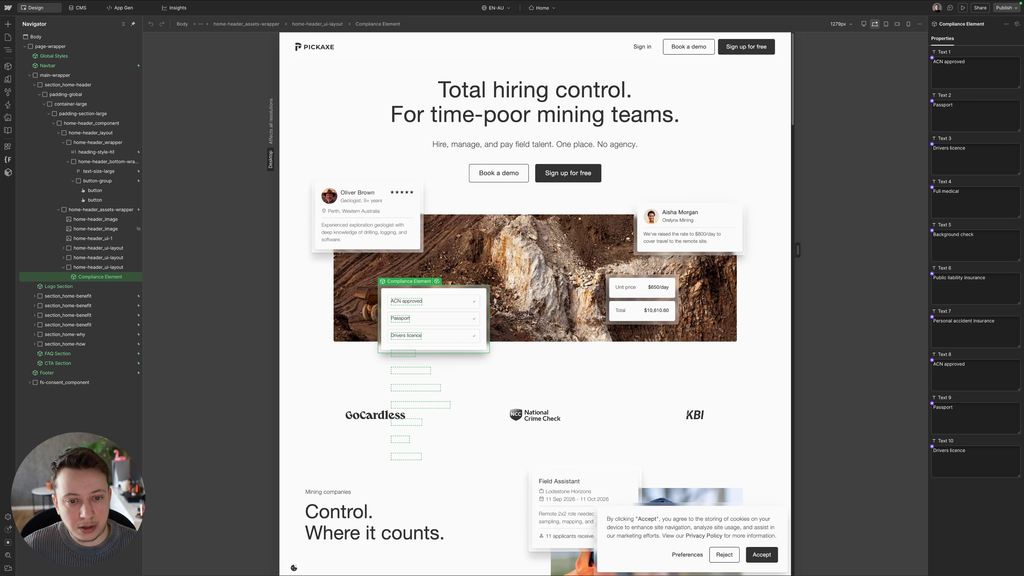
left_click(759, 163)
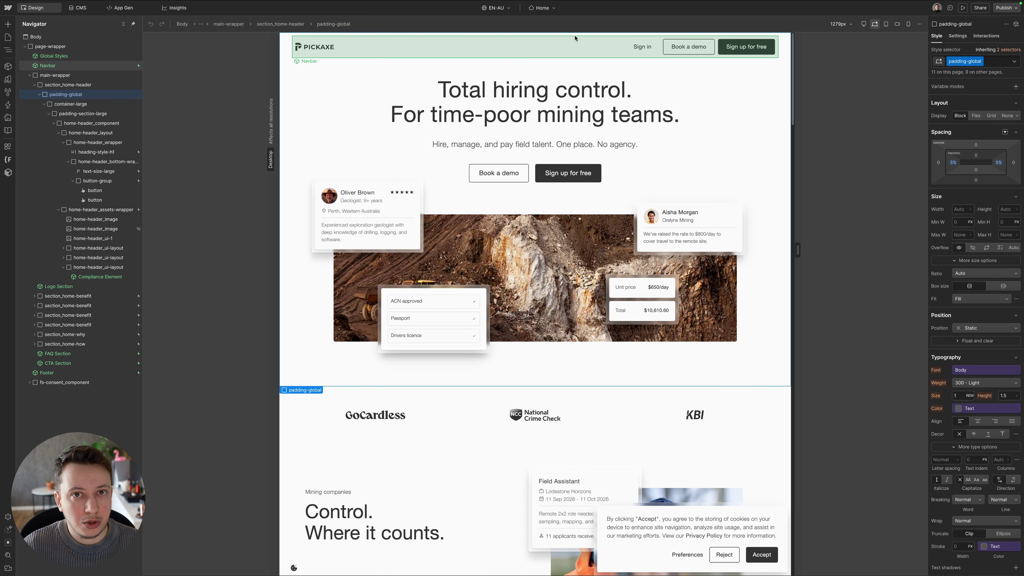
- Preview the Pickaxe homepage with a 32px text zoom and view its hero section at the larger desktop breakpoint
left_click(841, 24)
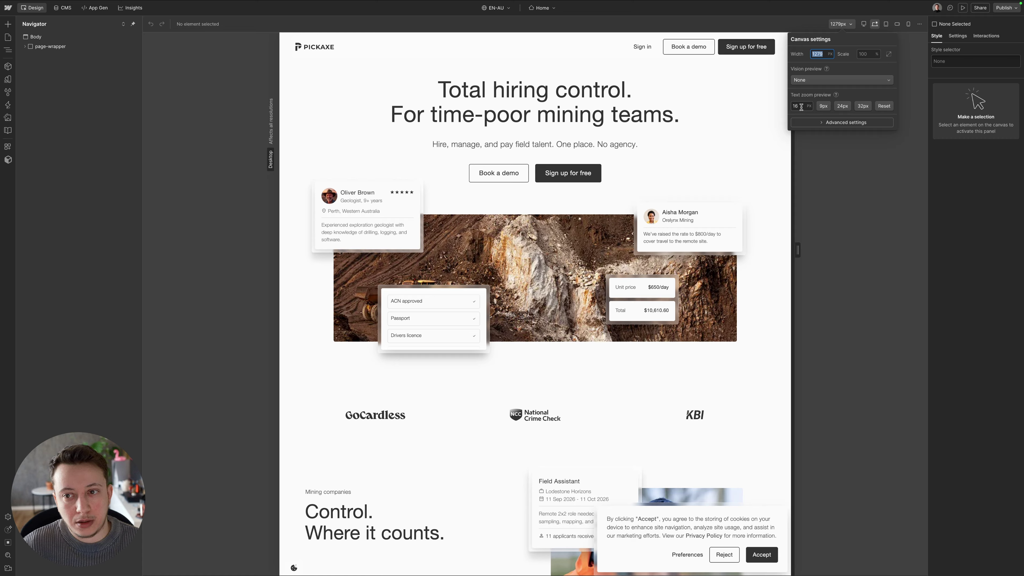
left_click(863, 106)
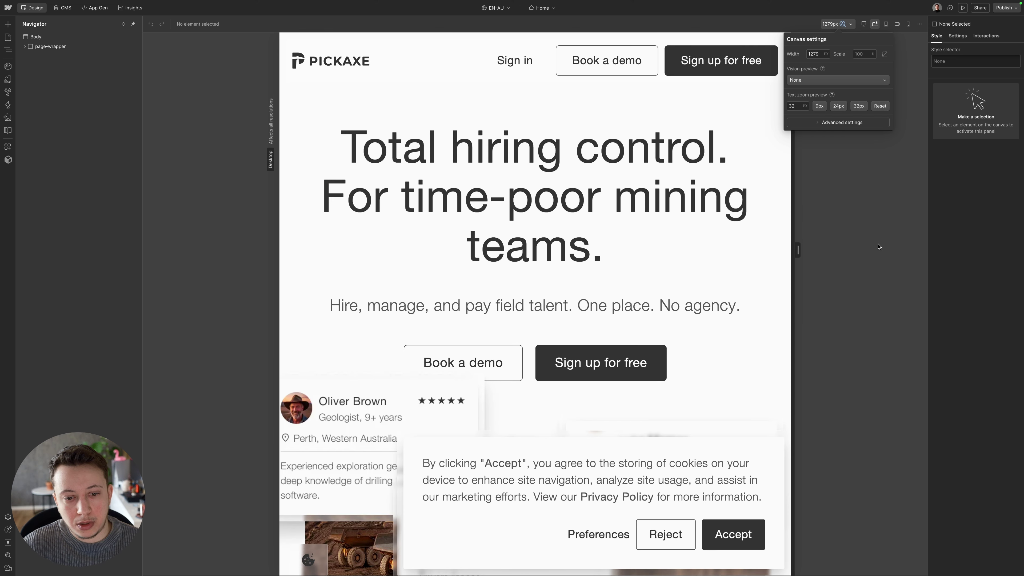
left_click(863, 23)
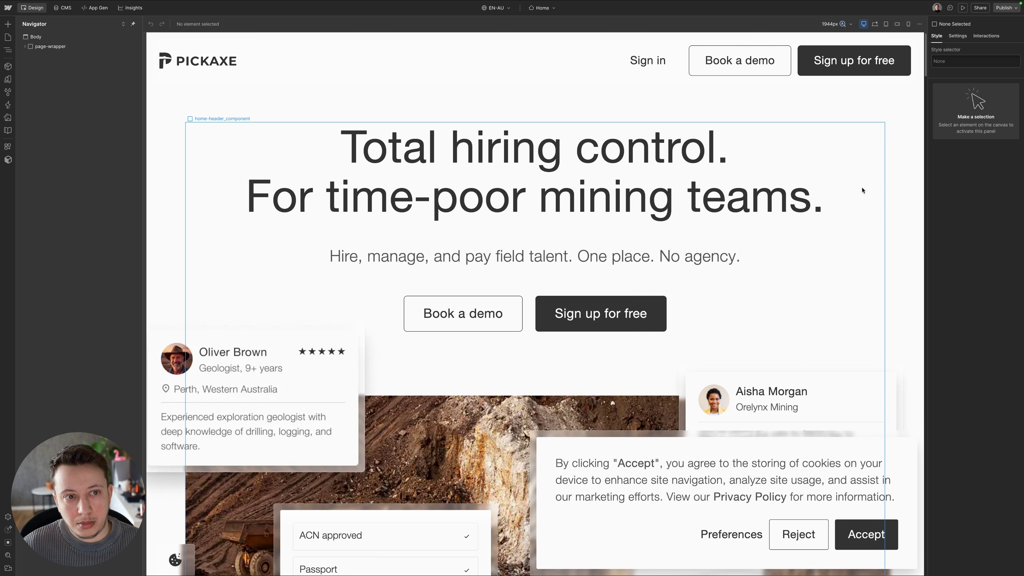
scroll(862, 190, "down", 3)
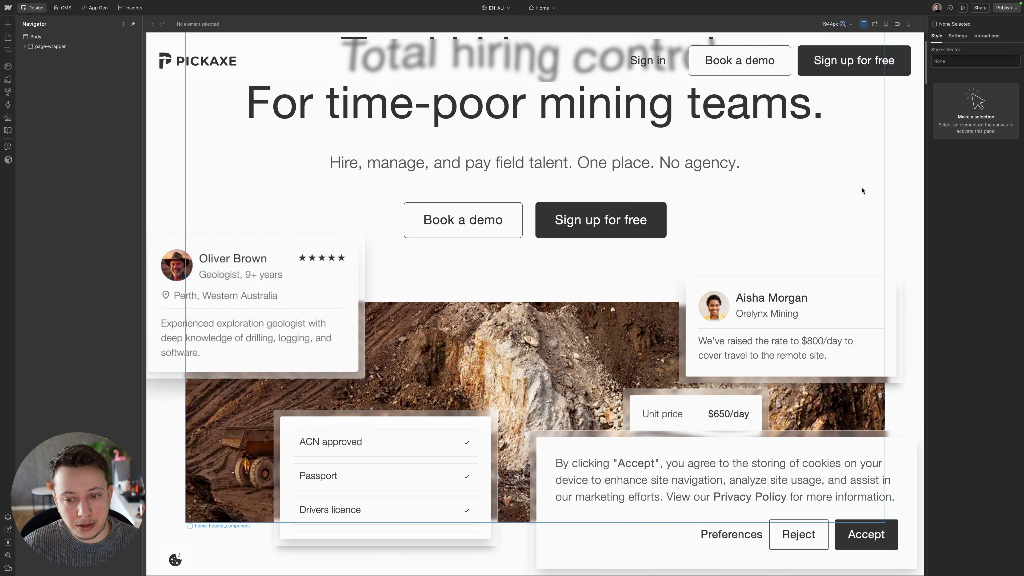
scroll(862, 190, "up", 3)
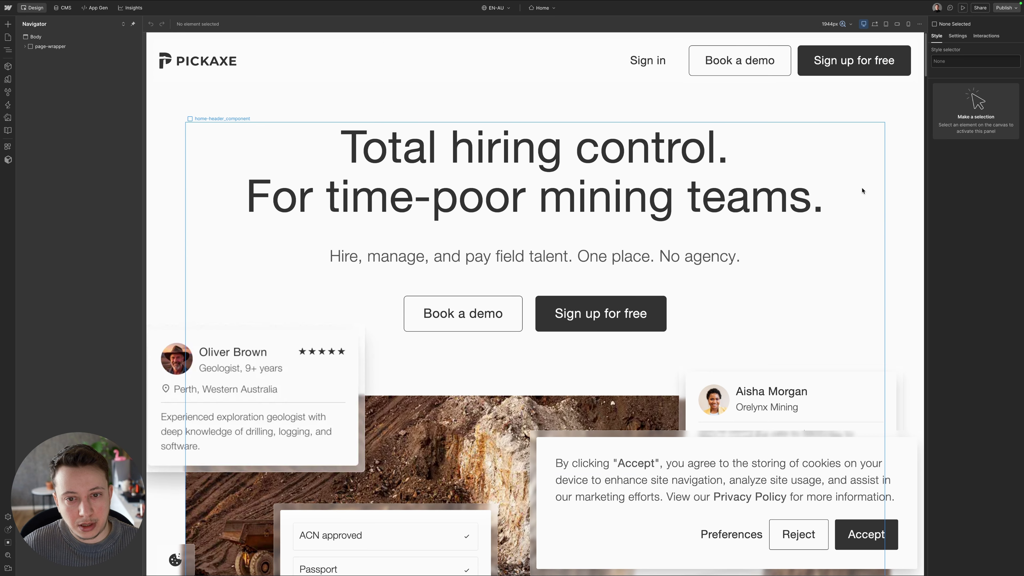
- Restore the canvas text zoom preview to 16px
left_click(843, 24)
left_click(800, 107)
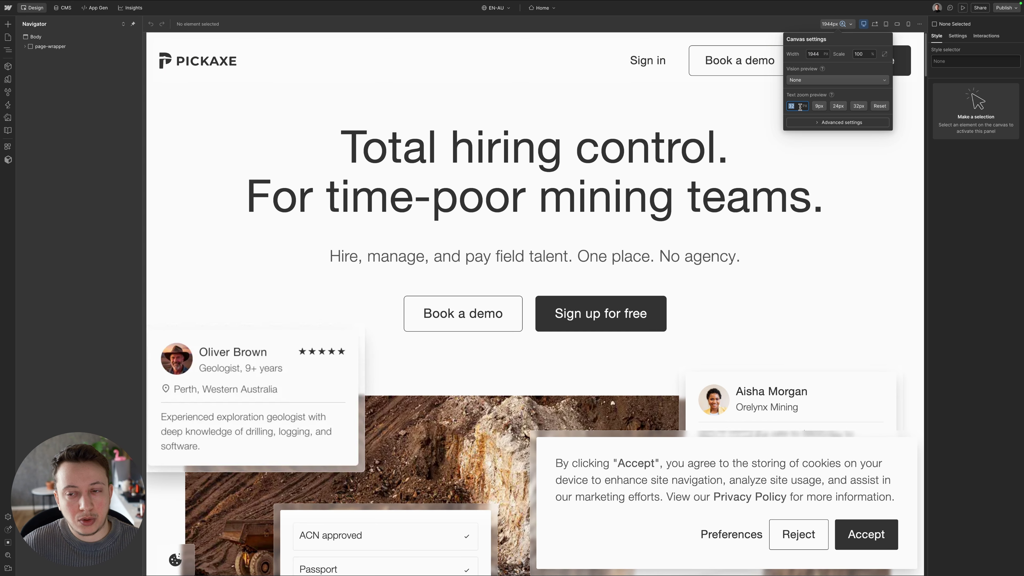
type("16")
left_click(858, 96)
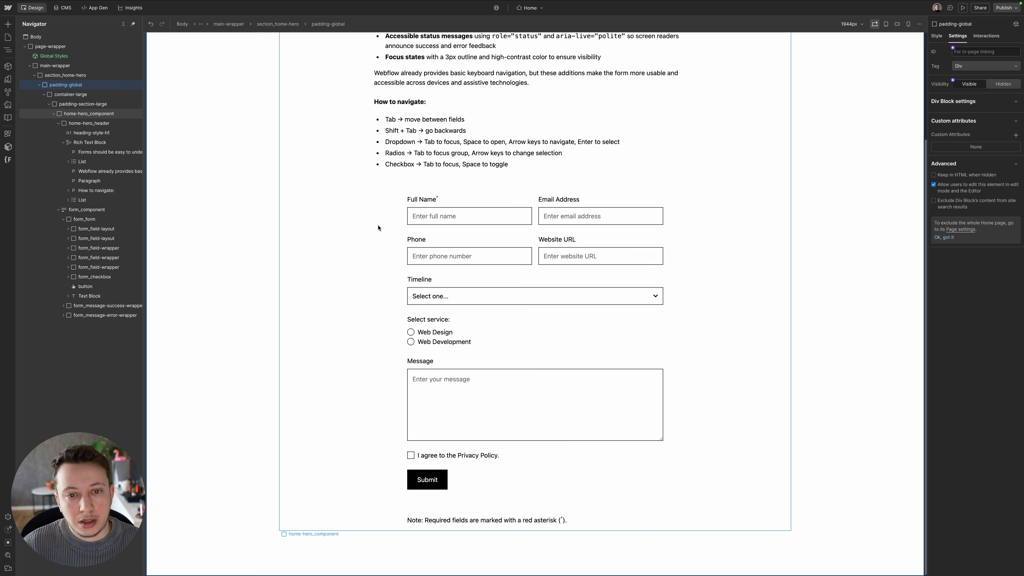
- Set the vision preview of the accessible form page to Red weak (Protanomaly)
left_click(857, 25)
left_click(834, 82)
left_click(834, 81)
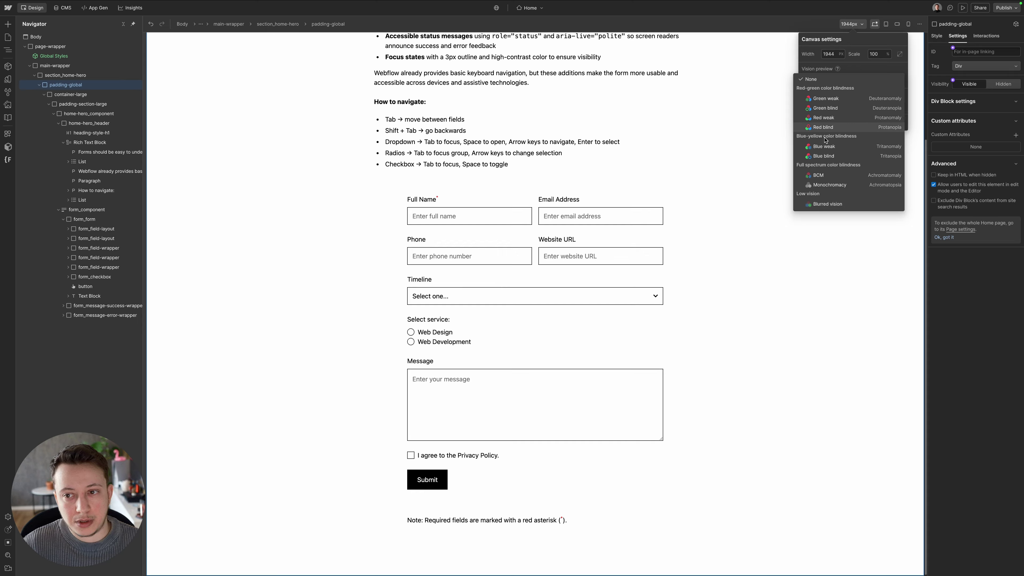
left_click(833, 120)
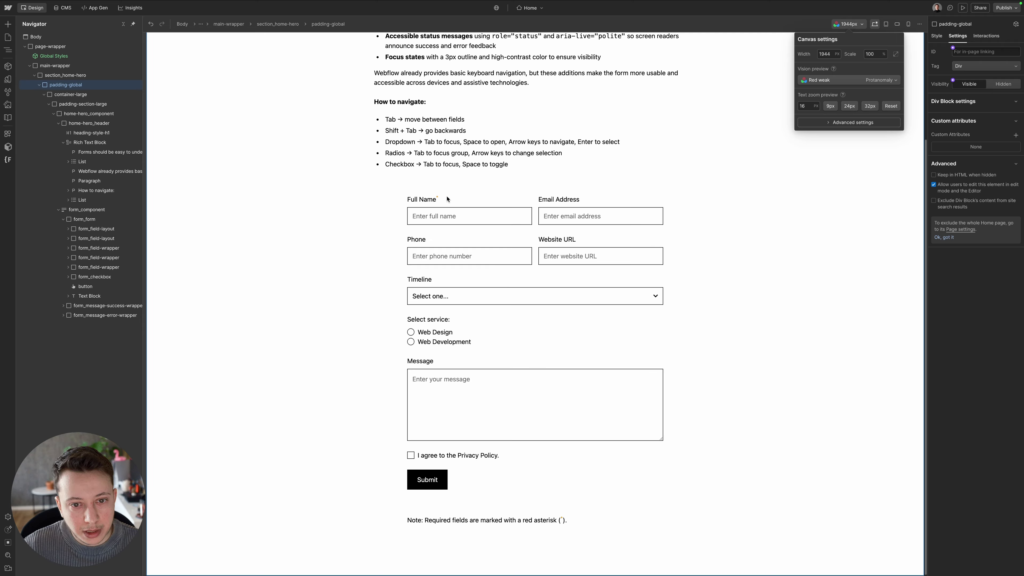
- Set the vision preview to Red blind (Protanopia) and check the asterisks beside Full Name and in the required-fields note
left_click(835, 81)
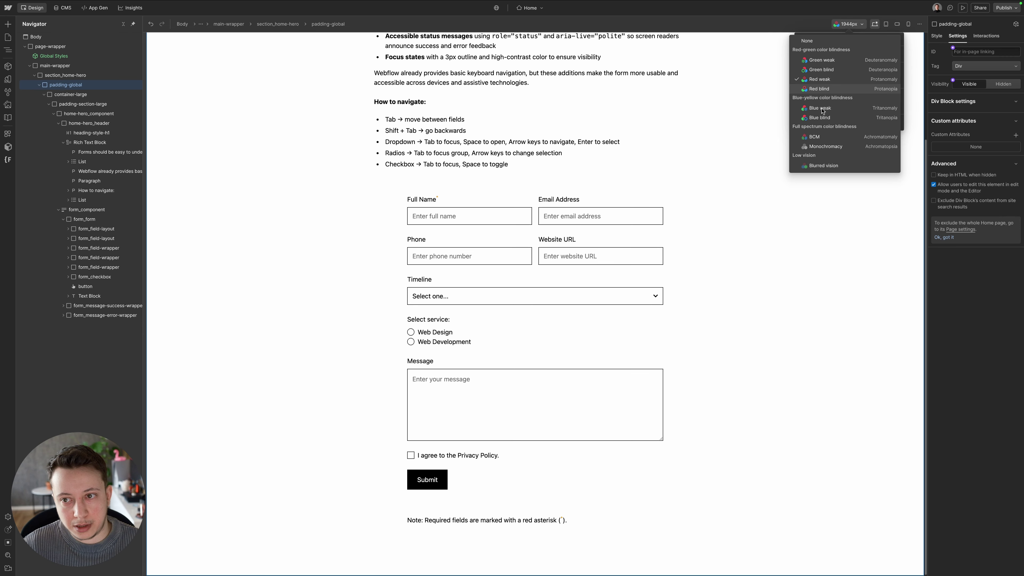
left_click(819, 89)
left_click(433, 200)
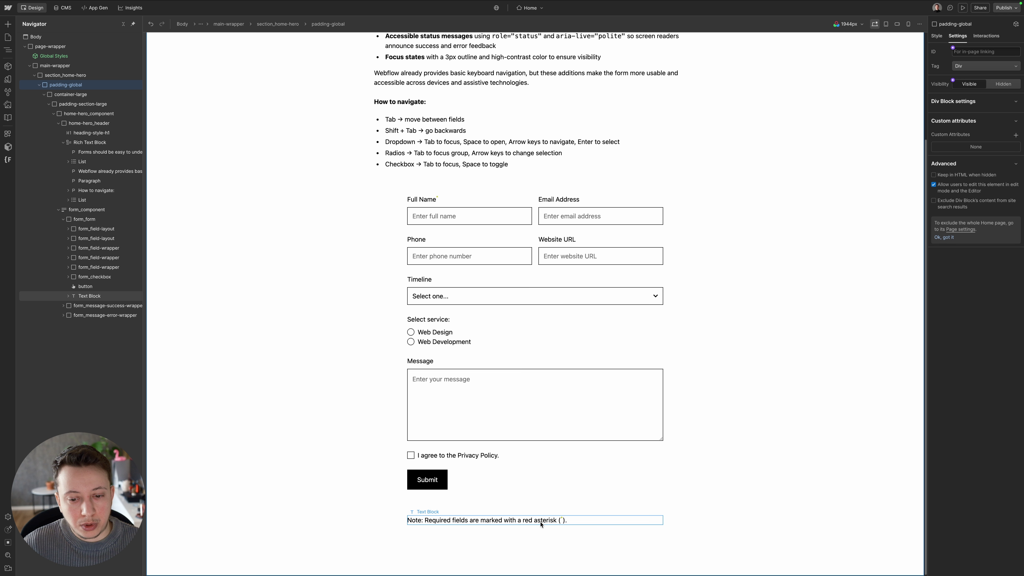
double_click(561, 520)
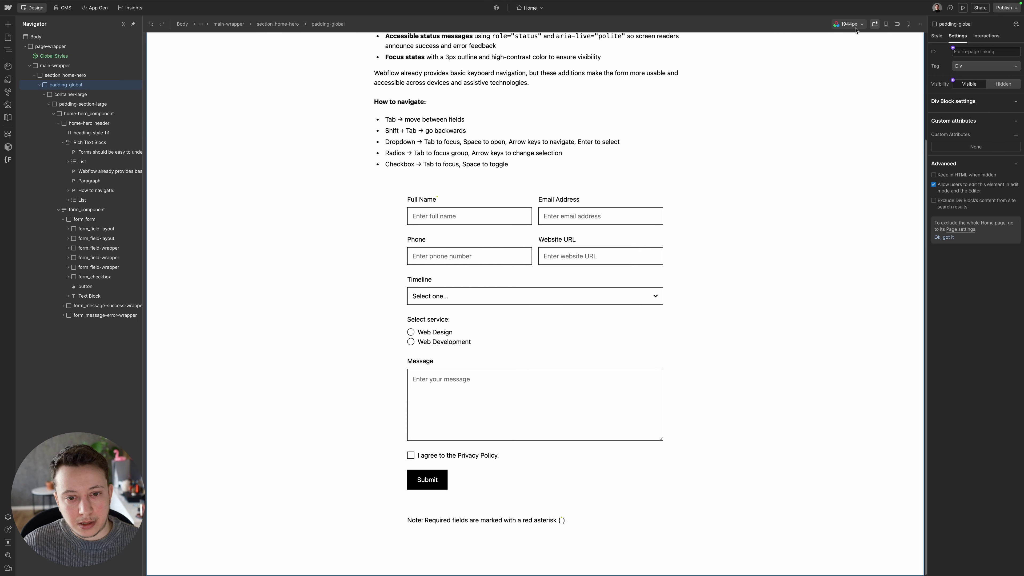
- Switch the form's state to Error and select the error message below the required-fields note
left_click(530, 231)
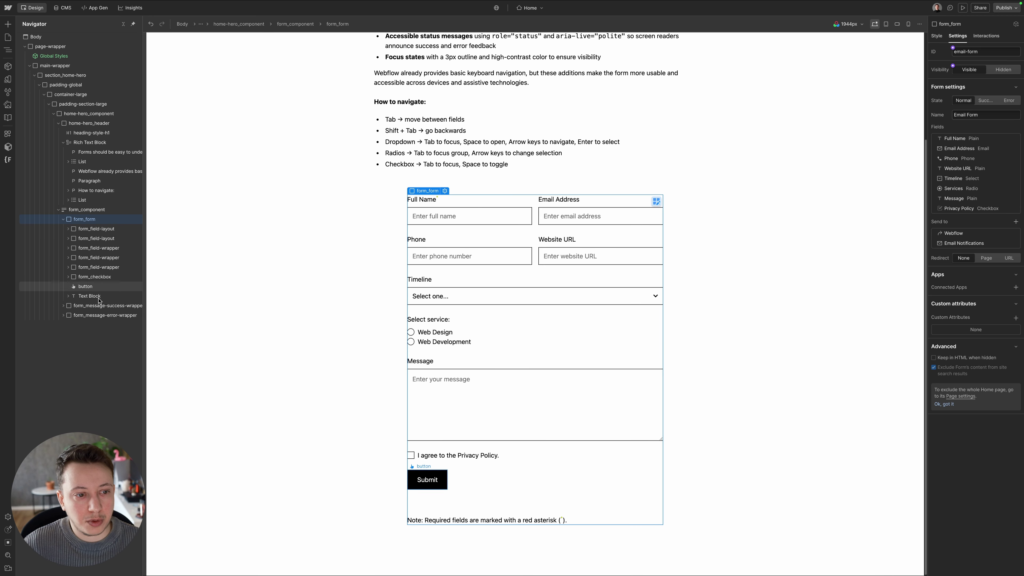
left_click(108, 211)
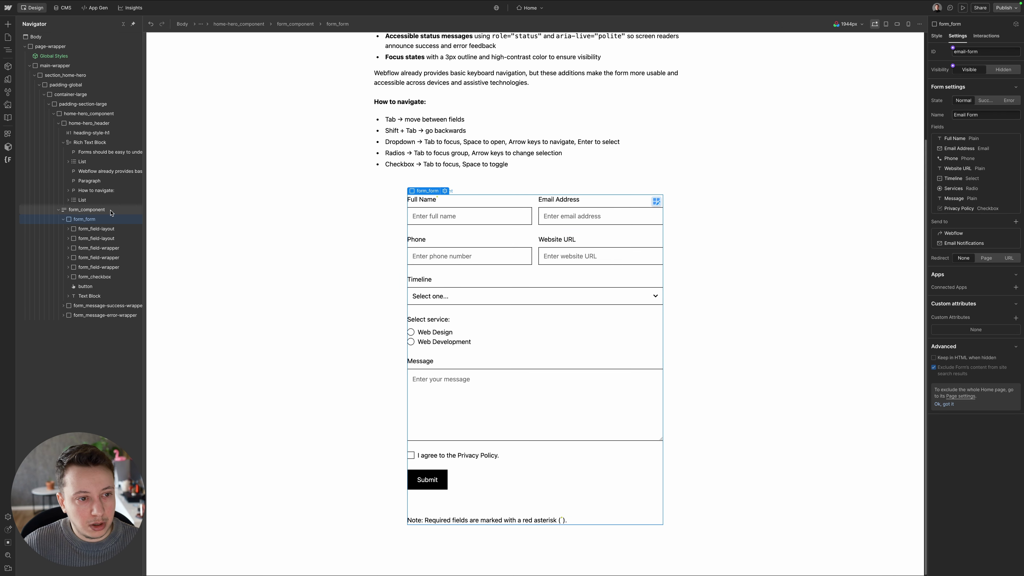
left_click(1008, 101)
left_click(731, 247)
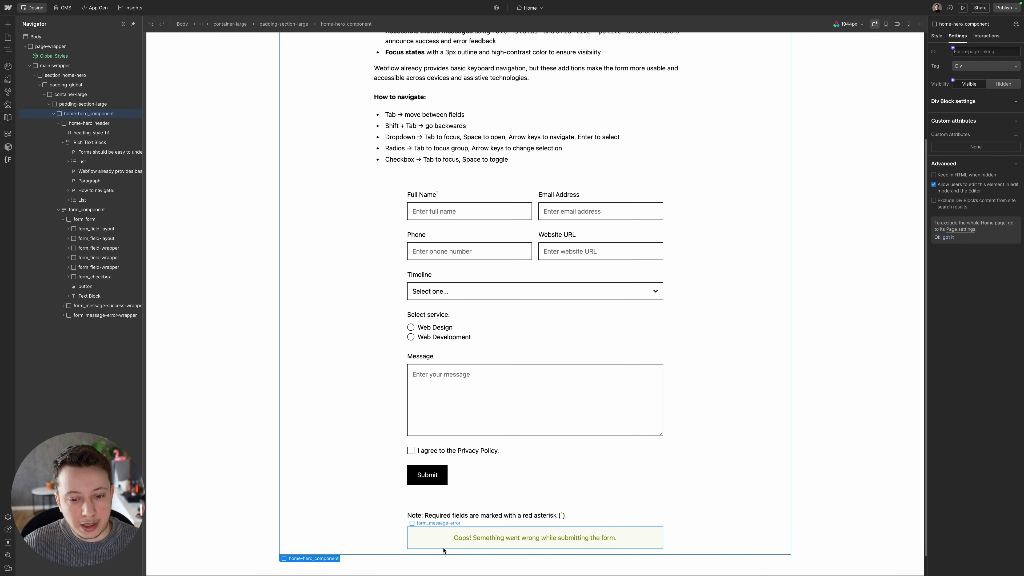
left_click(436, 539)
- Compare the error message's colours with the vision preview set to None and with it set to Red blind
left_click(848, 24)
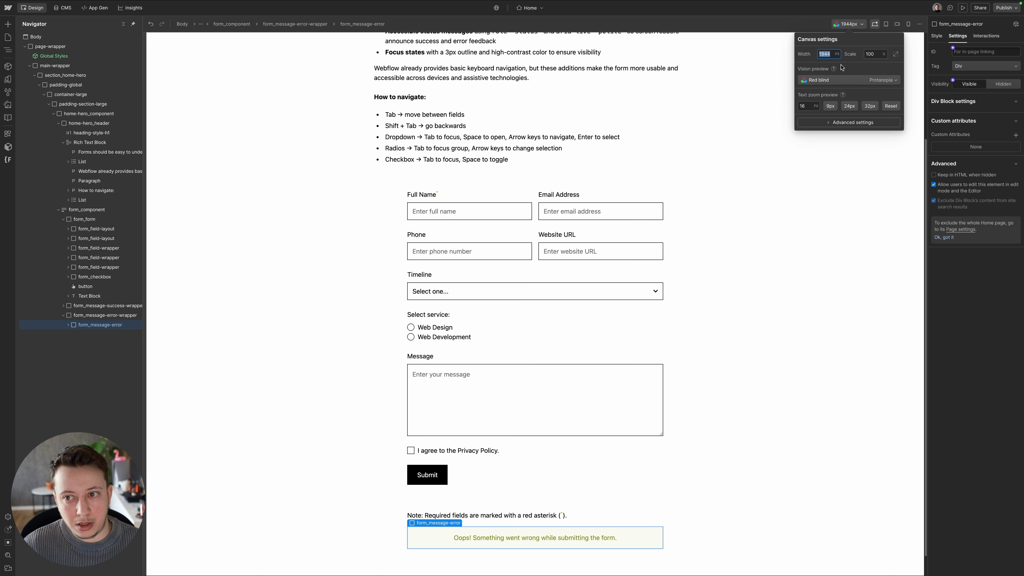
left_click(824, 37)
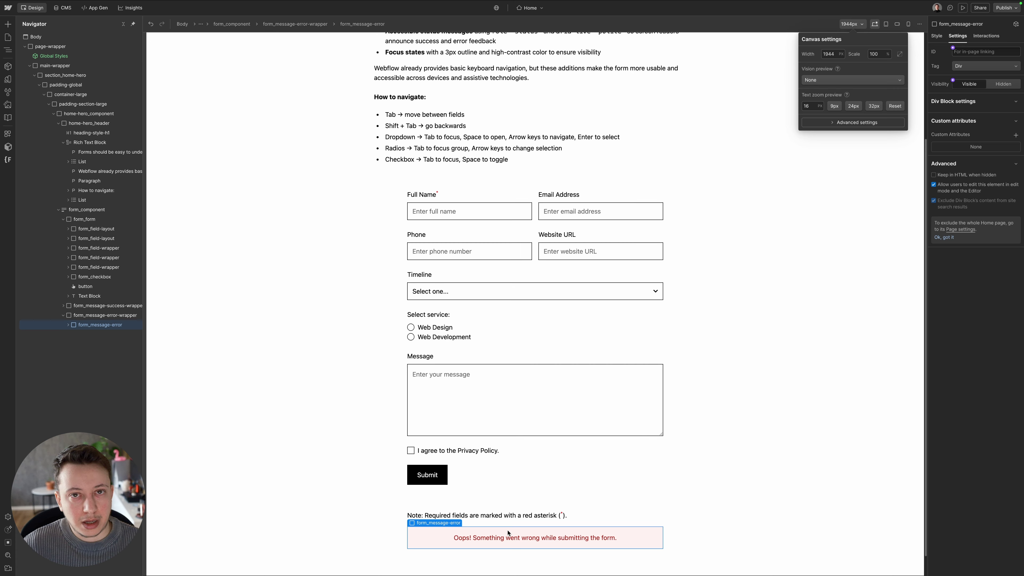
left_click(864, 84)
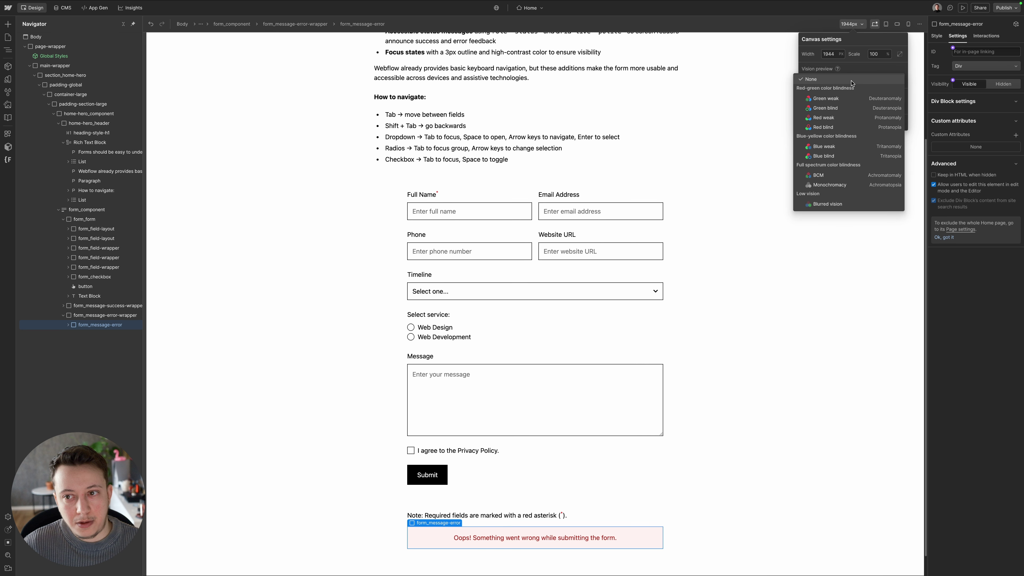
left_click(818, 130)
left_click(319, 422)
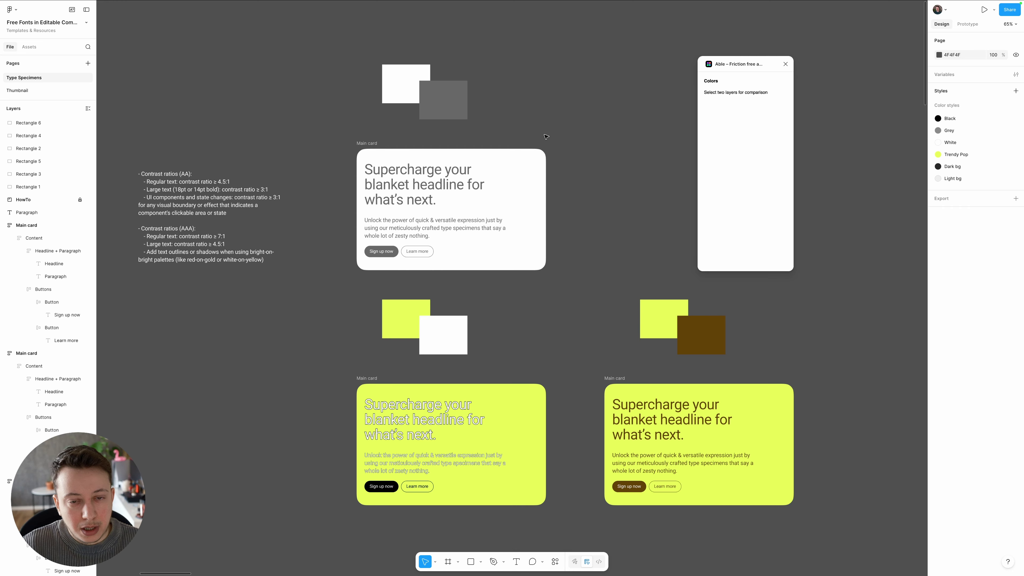
- In the Figma file, examine the AA and AAA contrast ratio notes for regular text, large text and UI components
scroll(545, 136, "left", 2)
left_click_drag(234, 188, 243, 171)
key("Escape")
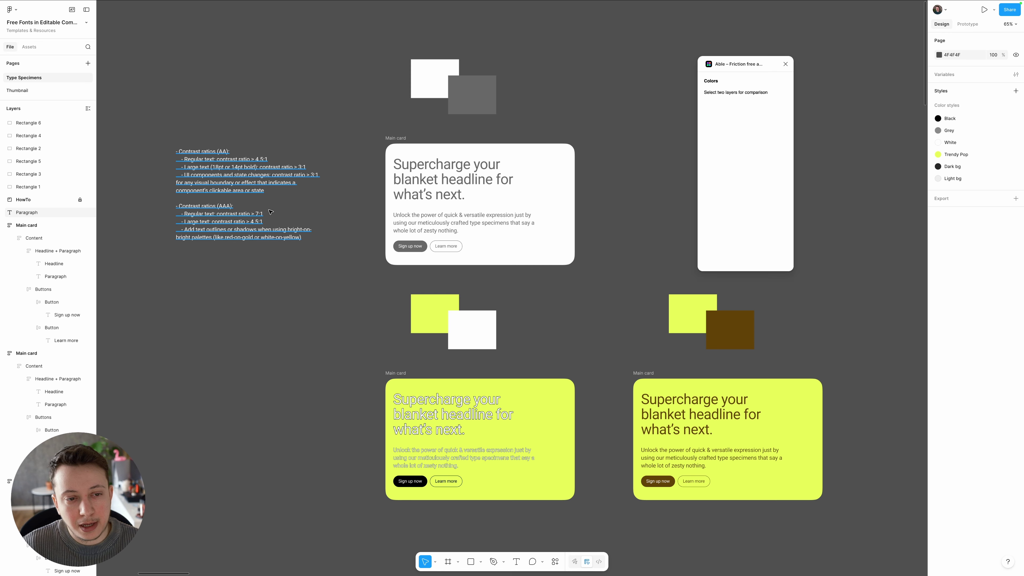
left_click_drag(312, 209, 292, 213)
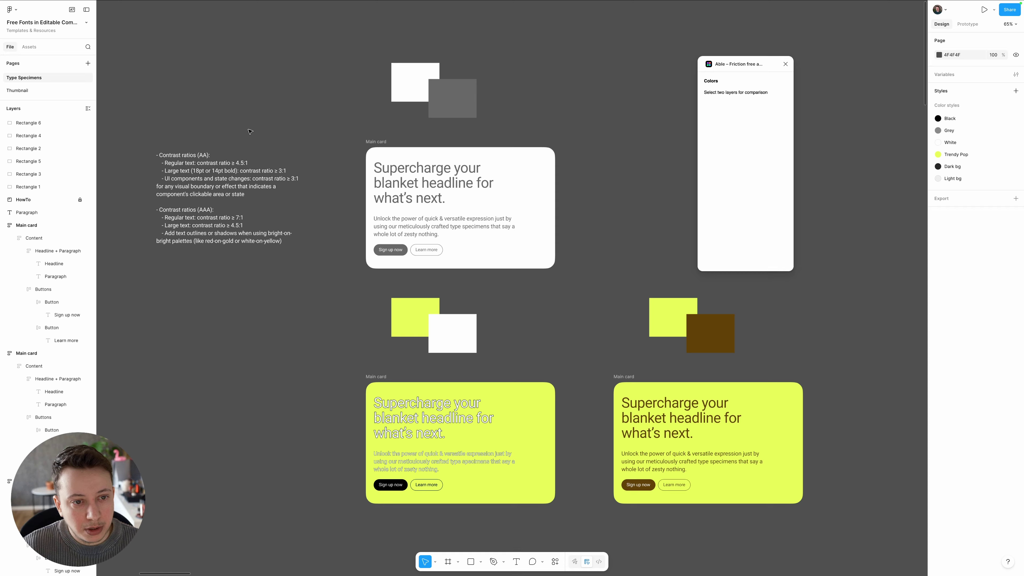
scroll(249, 147, "up", 5)
left_click_drag(248, 148, 358, 92)
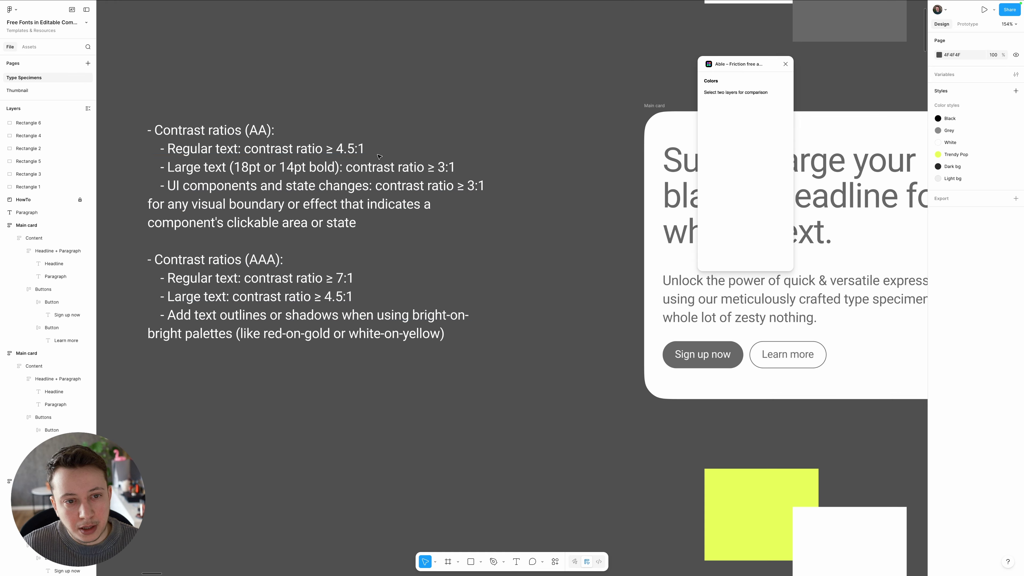
scroll(378, 155, "down", 4)
scroll(415, 143, "right", 3)
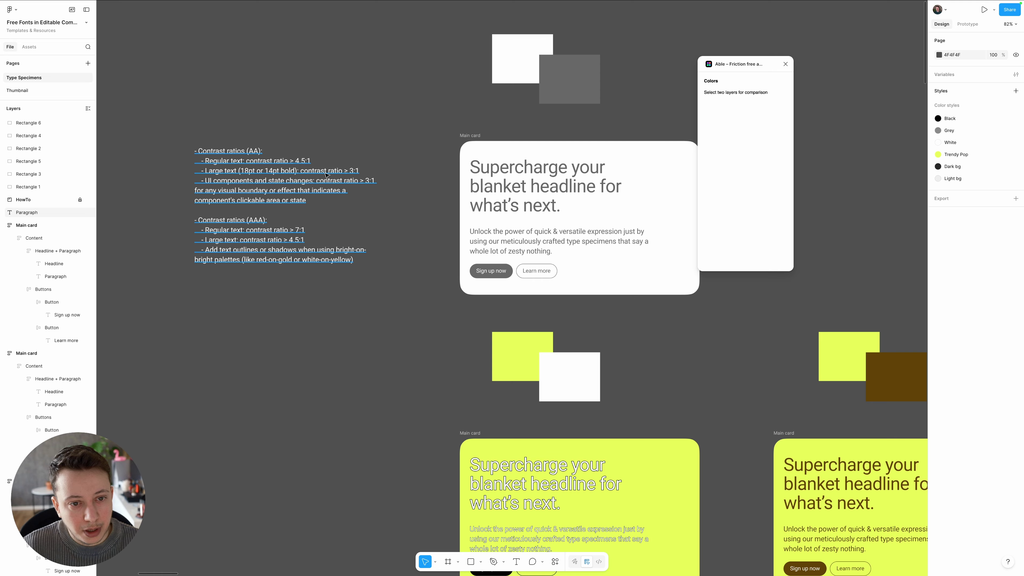
scroll(304, 132, "up", 4)
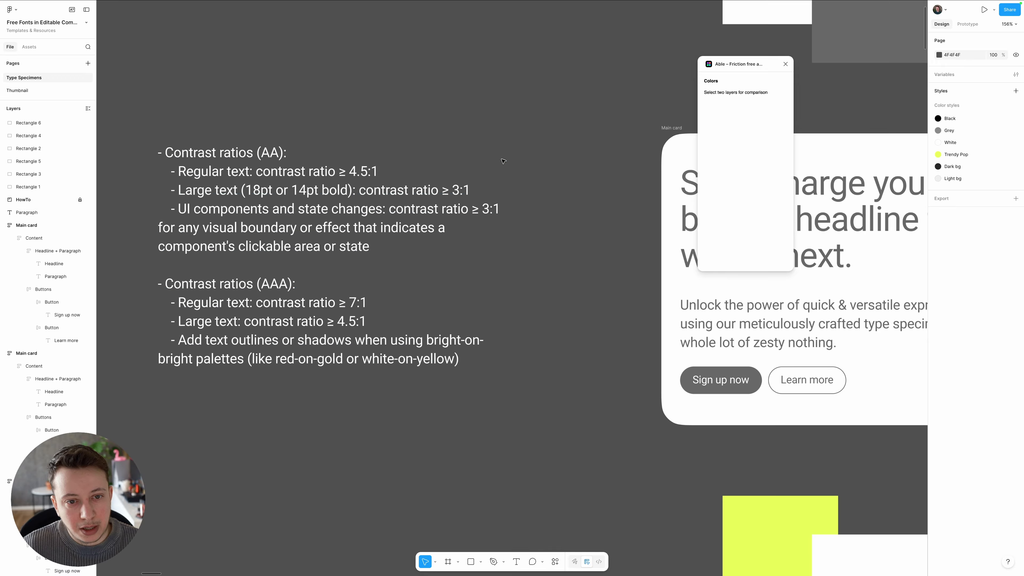
scroll(473, 151, "right", 1)
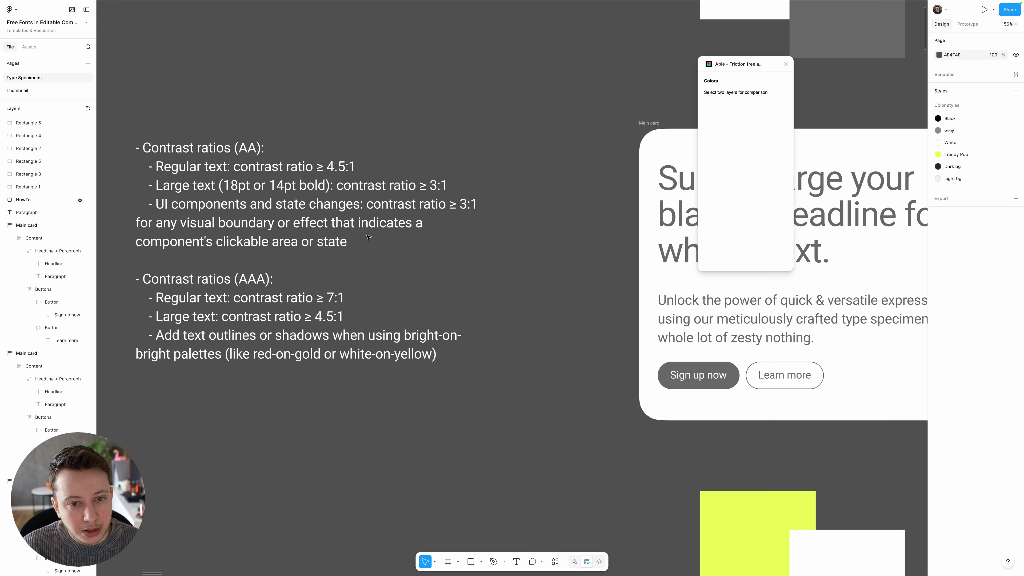
scroll(467, 174, "down", 5)
left_click_drag(468, 174, 368, 156)
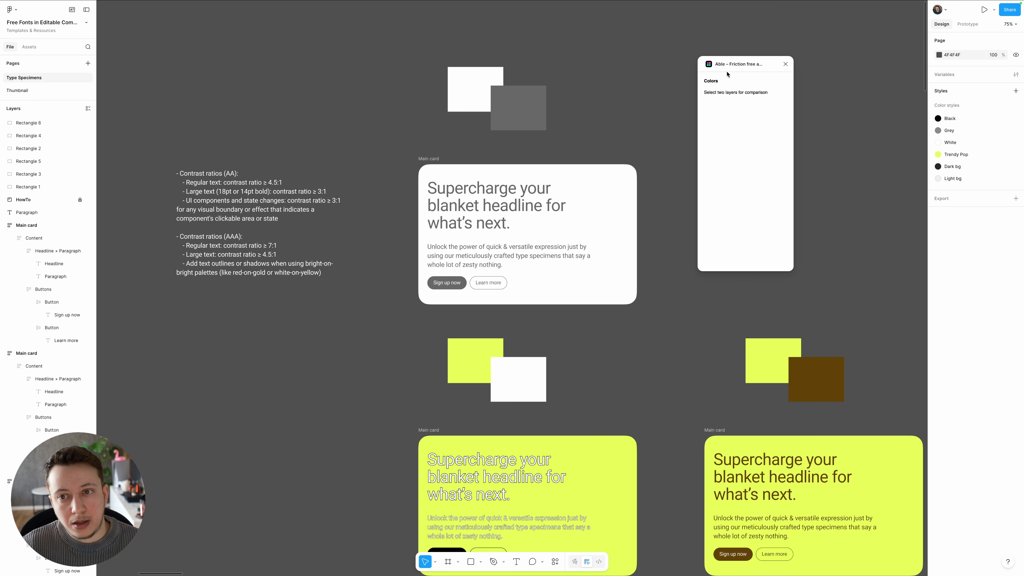
- Move the Able plugin window slightly lower on the canvas and select the white card's headline to inspect its fill
left_click_drag(731, 67, 728, 90)
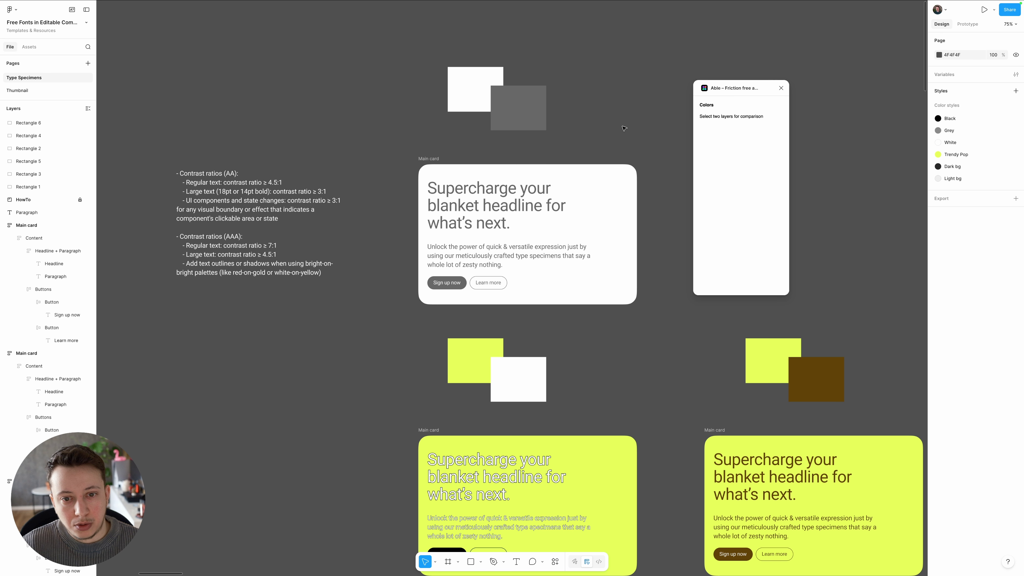
left_click(479, 201)
left_click(594, 133)
scroll(544, 169, "right", 3)
scroll(544, 169, "up", 2)
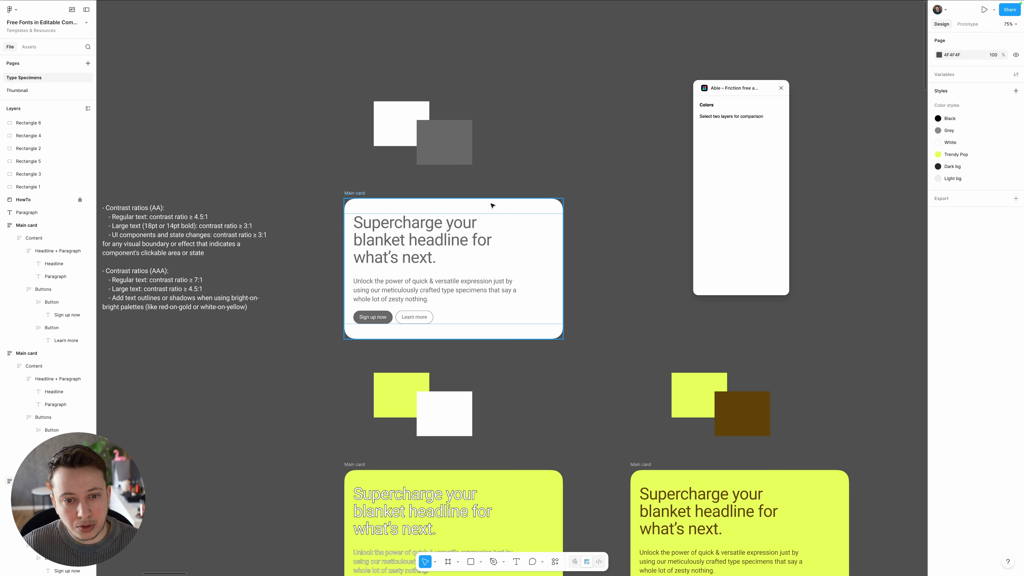
left_click(414, 241)
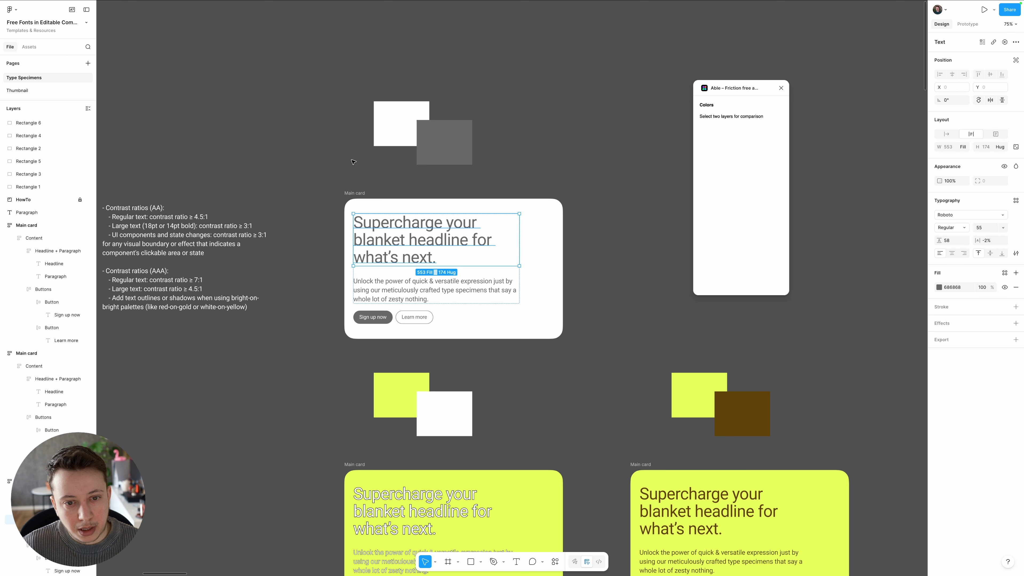
- Select the white and grey rectangles above the white card together to check their contrast in Able, and move the plugin window nearer to them
left_click(391, 119)
left_click(436, 137)
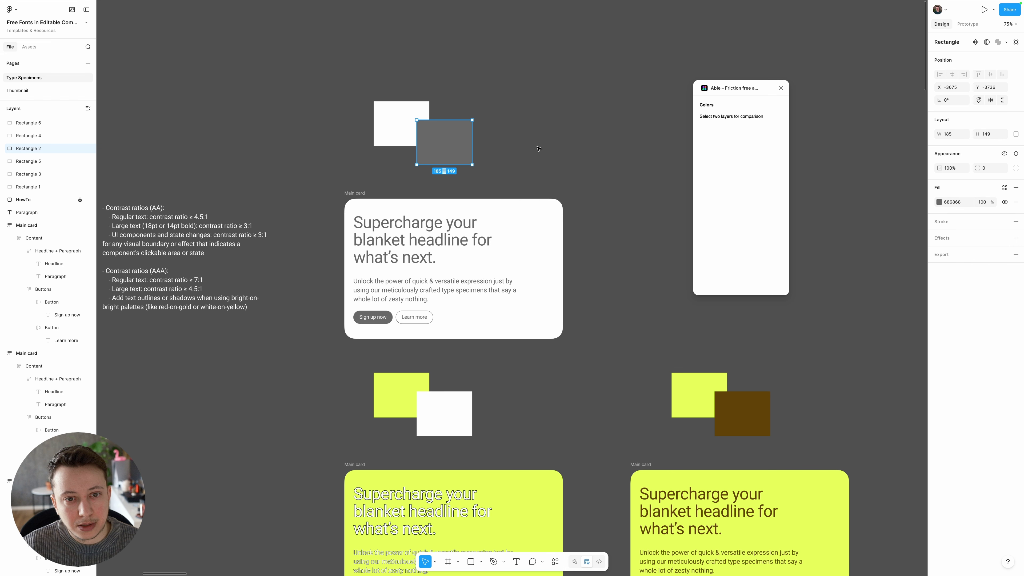
key("Escape")
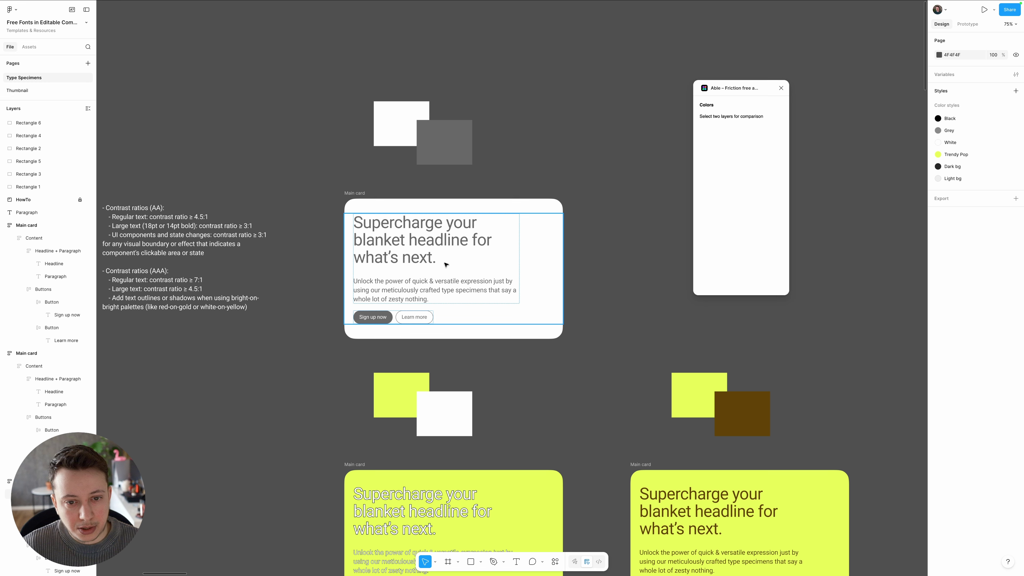
left_click(394, 134)
left_click(432, 143)
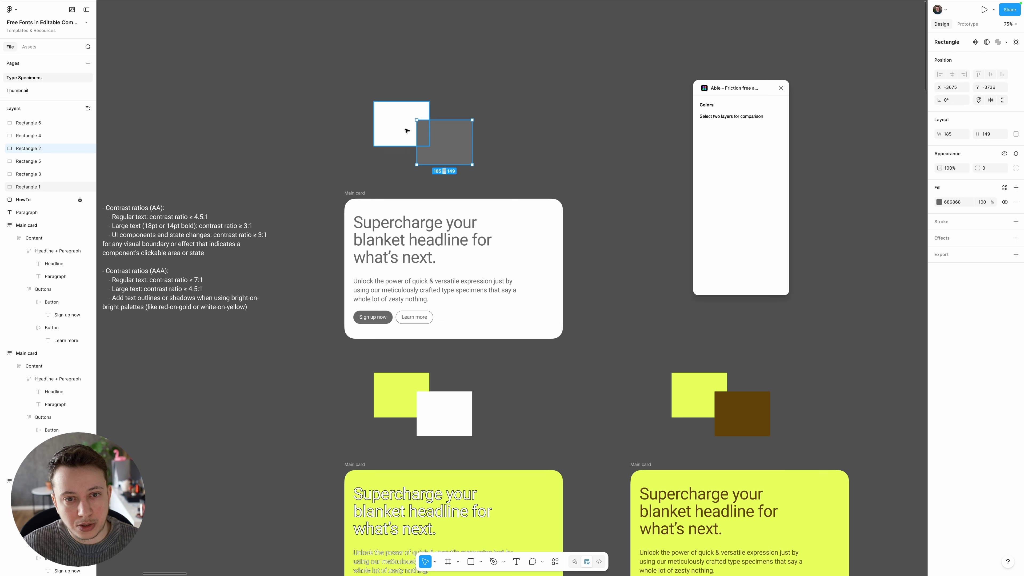
left_click_drag(532, 168, 374, 96)
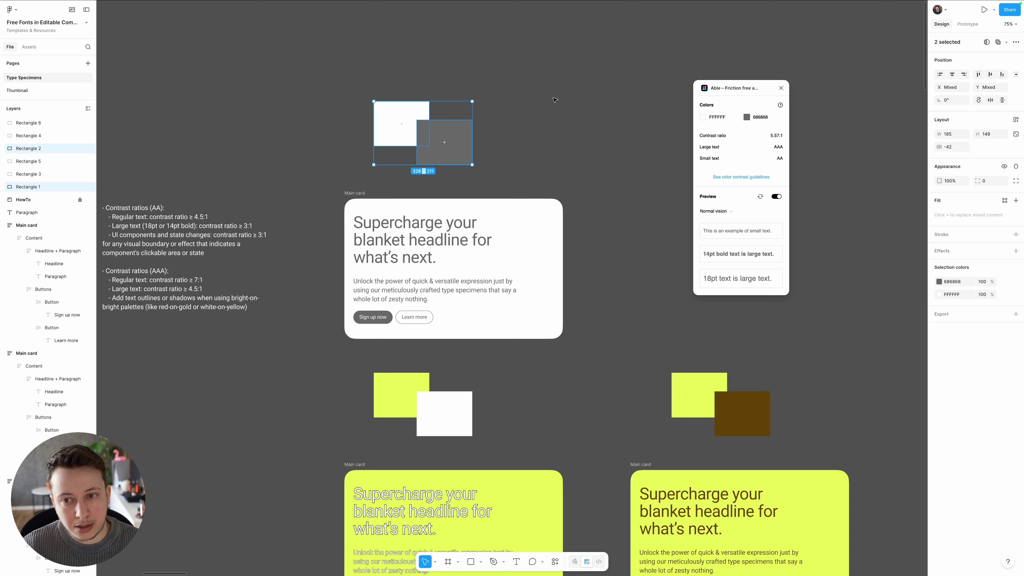
left_click_drag(717, 94, 640, 94)
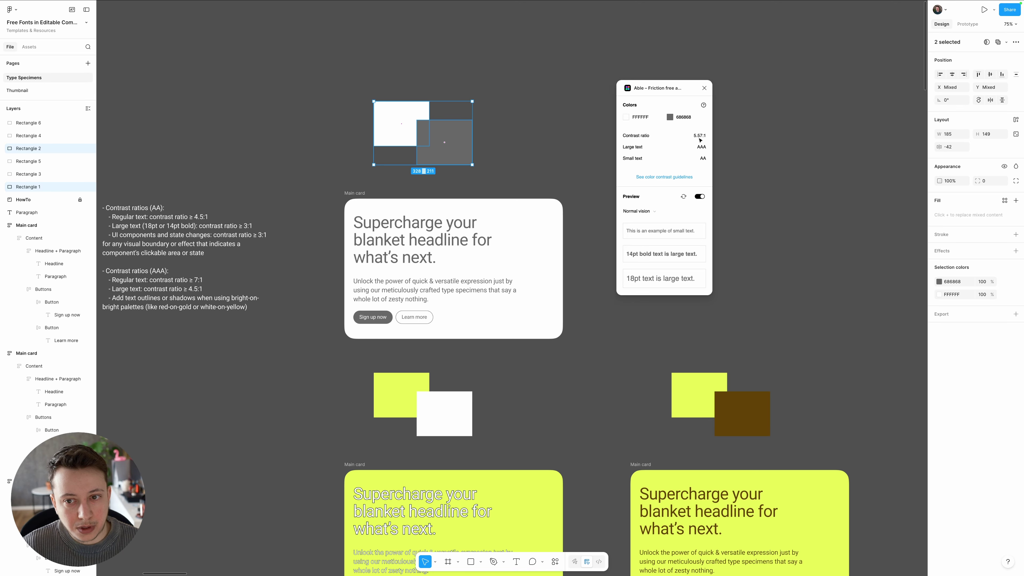
- Compare the white and grey pair's contrast rating with the AA and AAA notes beside the white card
scroll(560, 153, "left", 3)
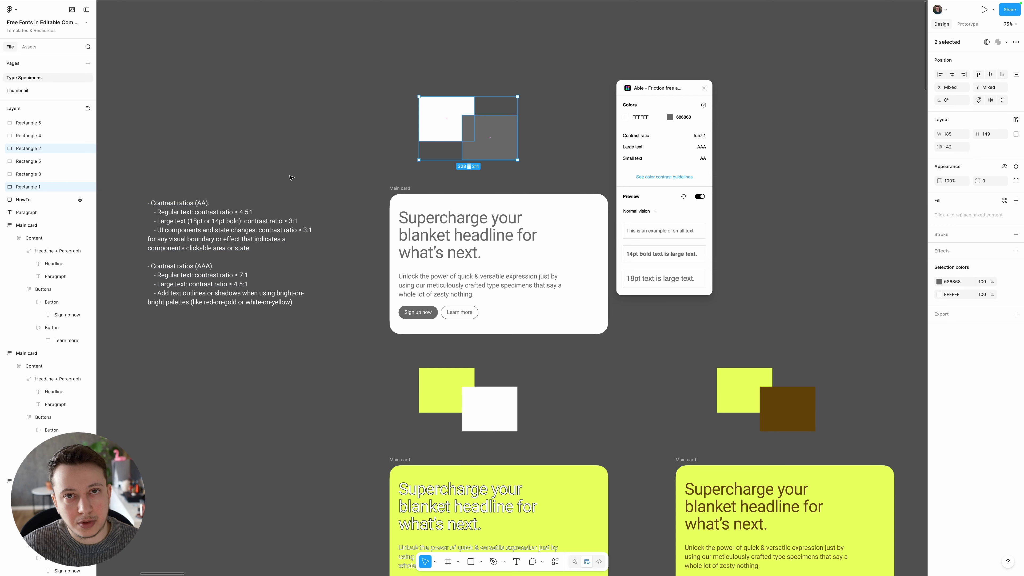
left_click_drag(654, 92, 682, 90)
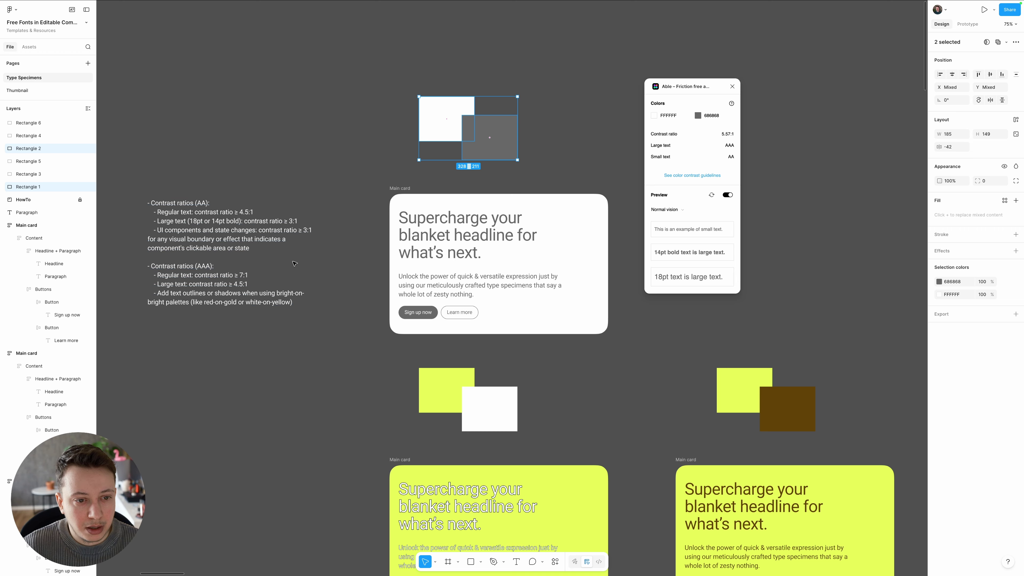
scroll(345, 261, "right", 3)
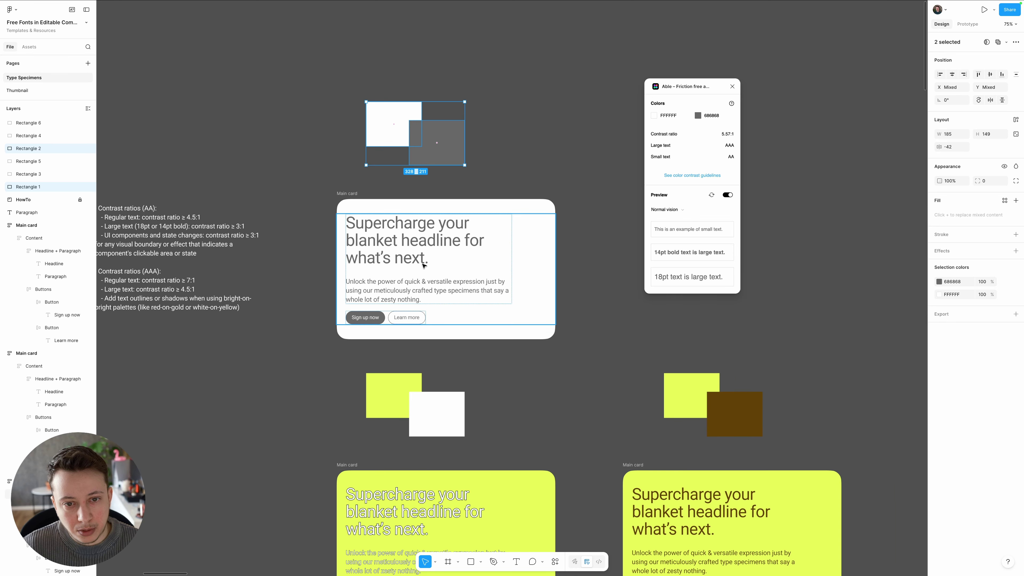
scroll(583, 264, "down", 5)
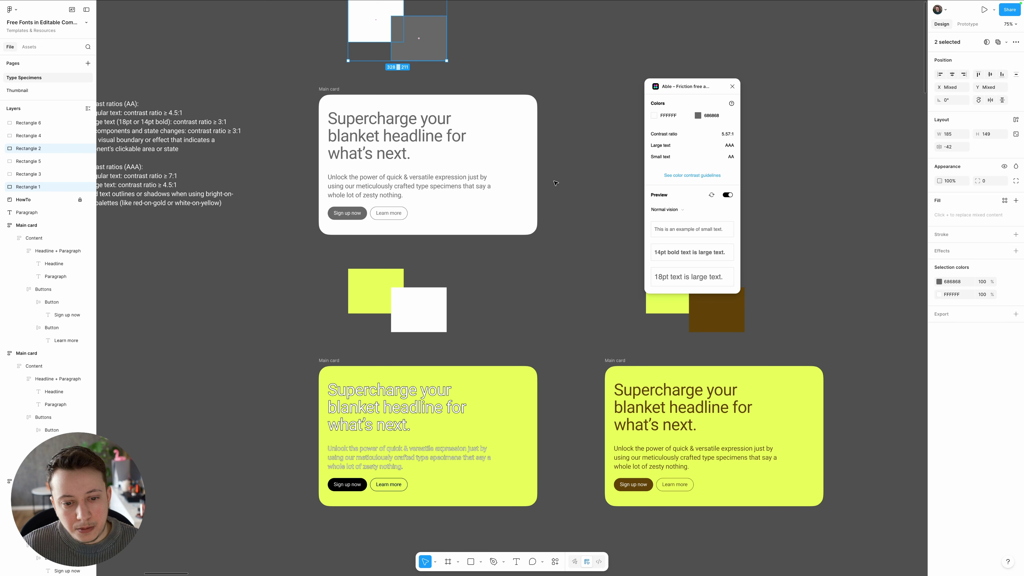
scroll(254, 260, "left", 4)
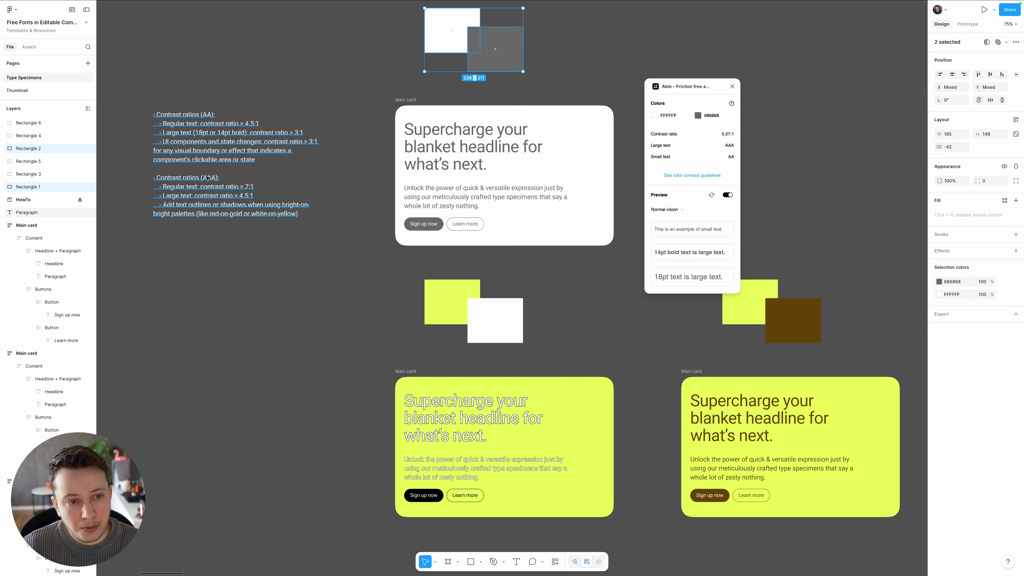
scroll(343, 303, "down", 2)
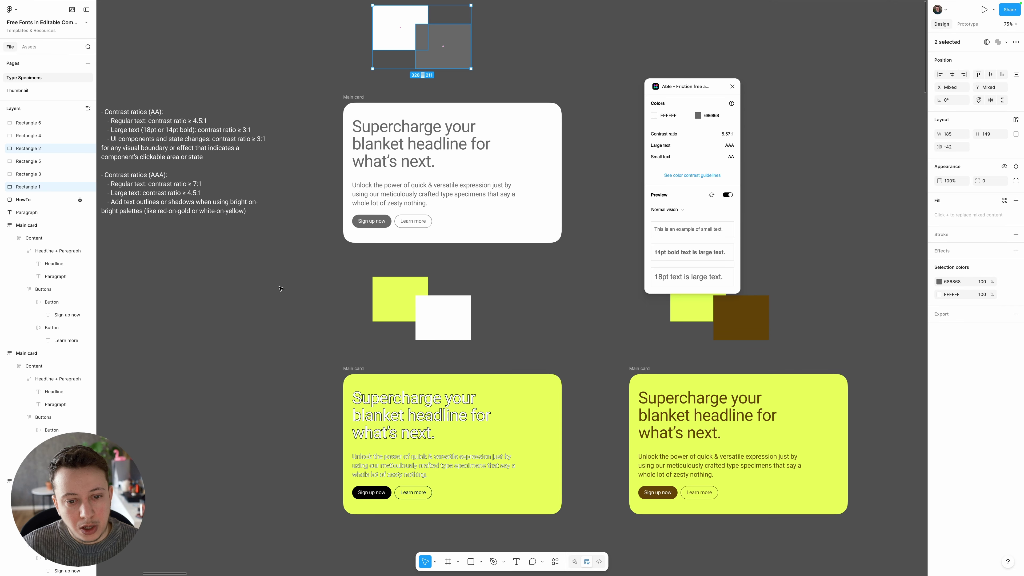
scroll(370, 339, "right", 2)
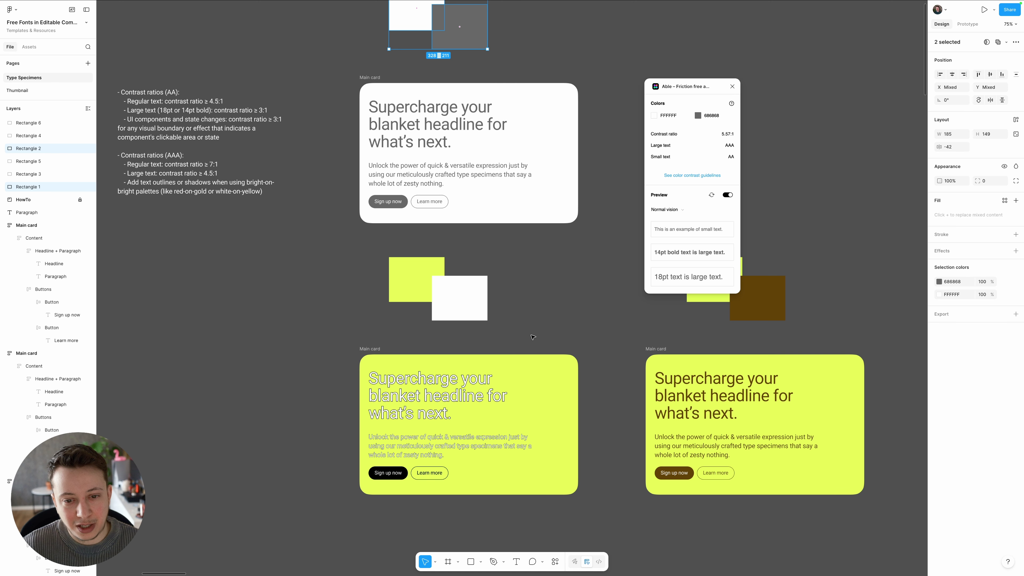
- Check the contrast of the yellow and white rectangles above the outlined-text card with Able, then clear the selection
key("shift+Tab")
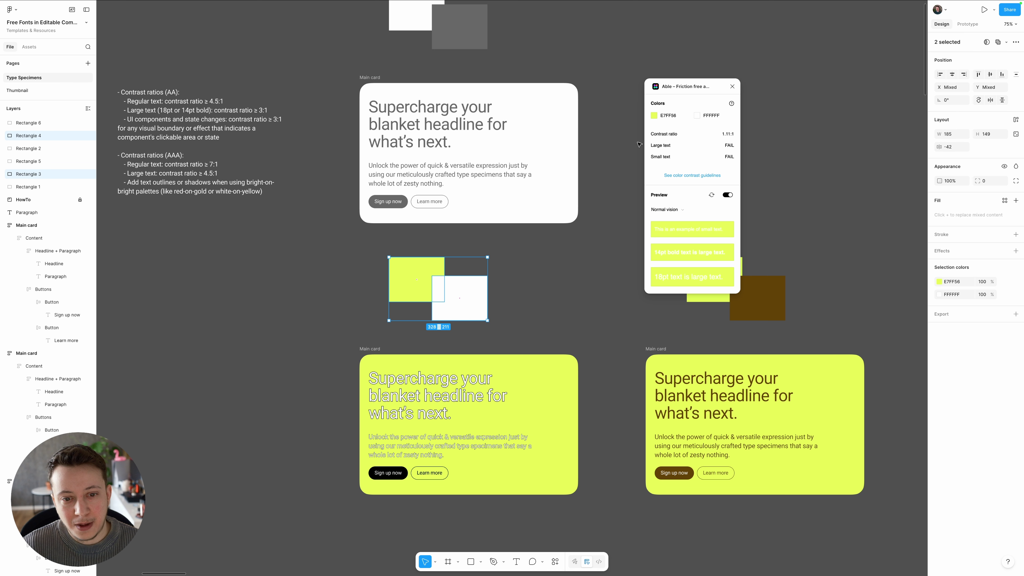
left_click_drag(691, 89, 664, 97)
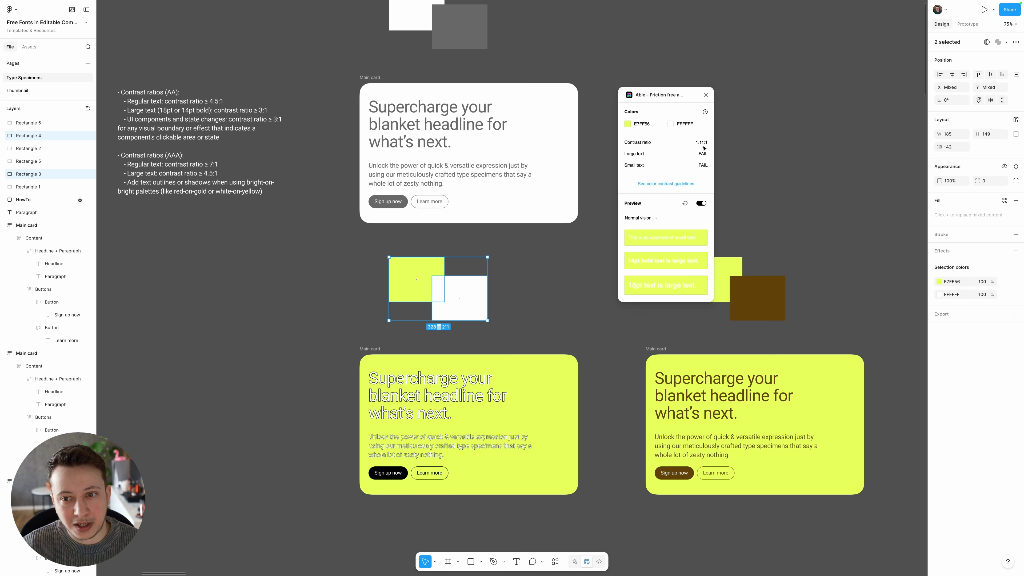
left_click(568, 291)
- Select the yellow and brown rectangles above the brown-text card to check their contrast in Able
scroll(485, 288, "right", 7)
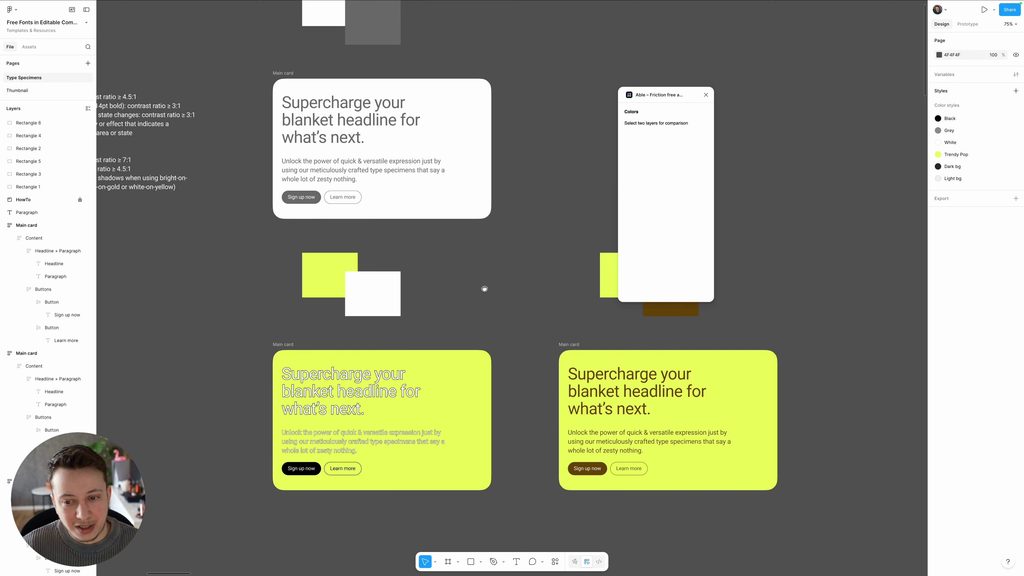
left_click_drag(536, 311, 415, 250)
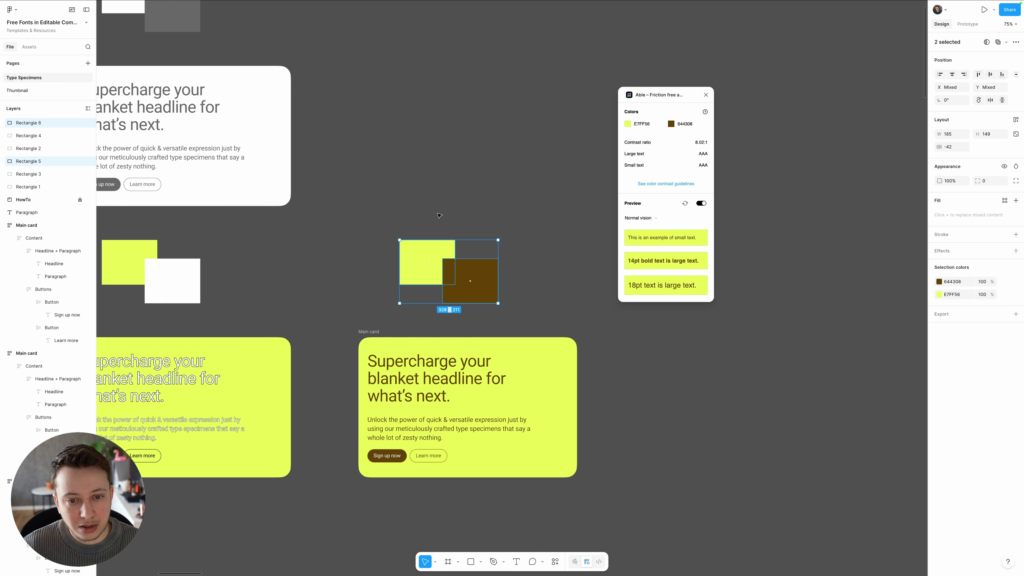
left_click_drag(423, 192, 463, 182)
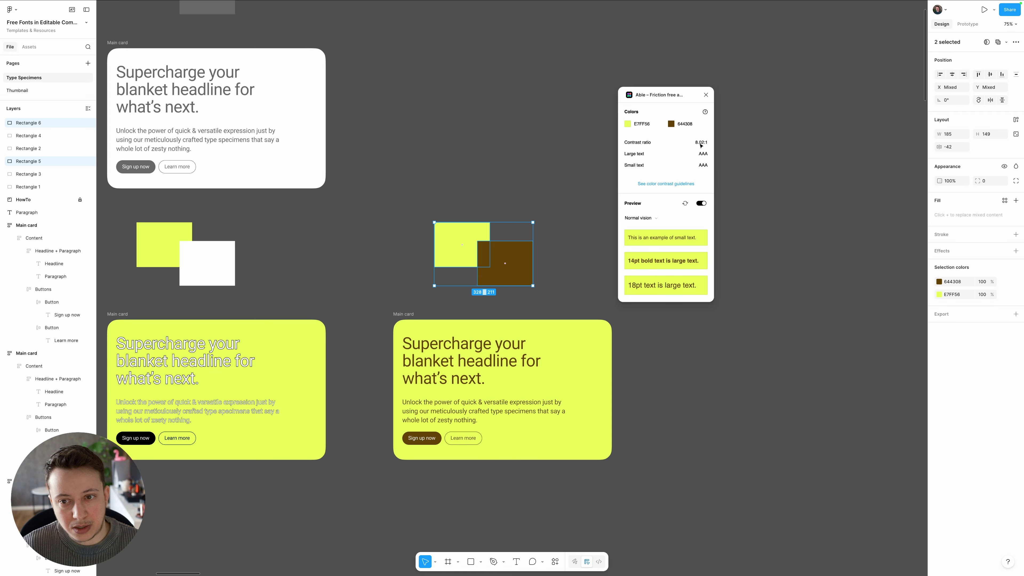
- Compare the yellow and brown pair's rating with the enlarged AA and AAA notes, moving the Able window slightly lower
scroll(602, 182, "left", 6)
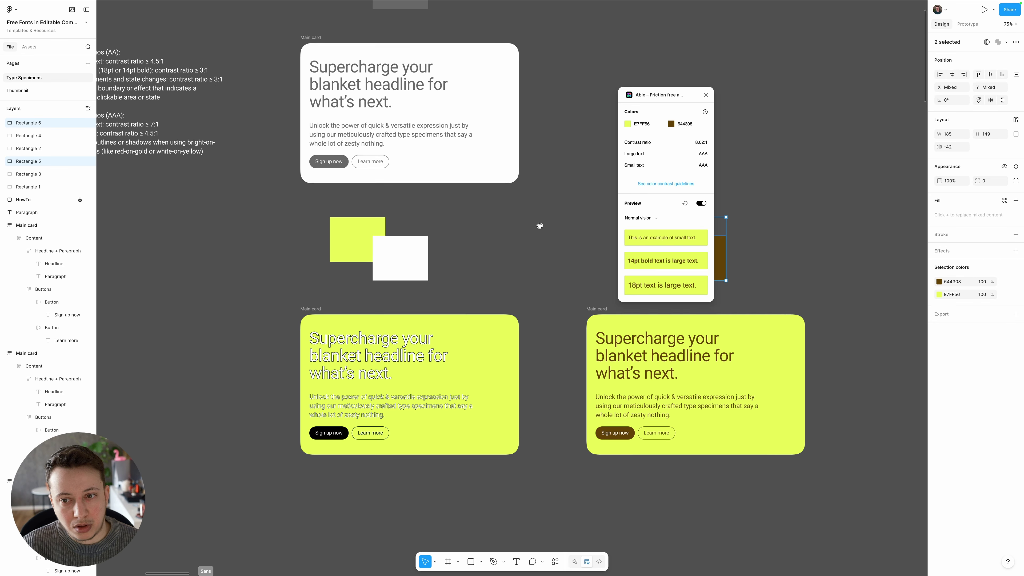
scroll(565, 169, "left", 3)
scroll(363, 178, "up", 2)
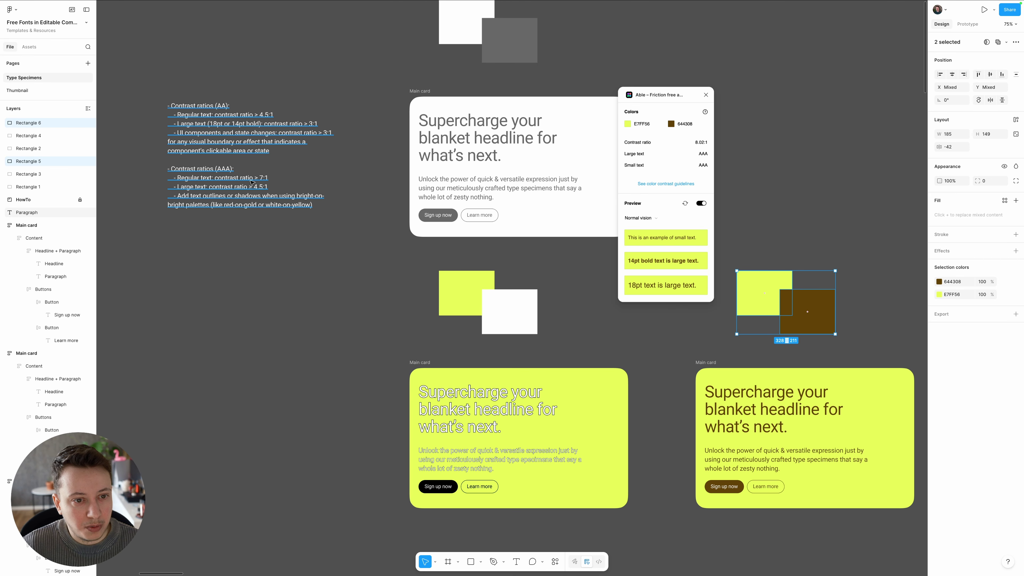
scroll(276, 181, "up", 5)
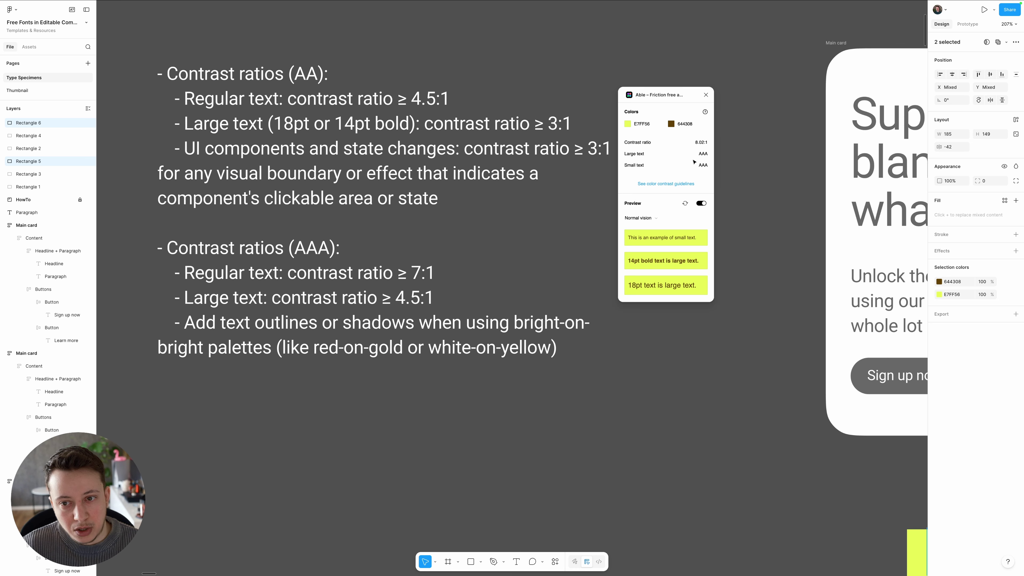
left_click_drag(663, 95, 683, 158)
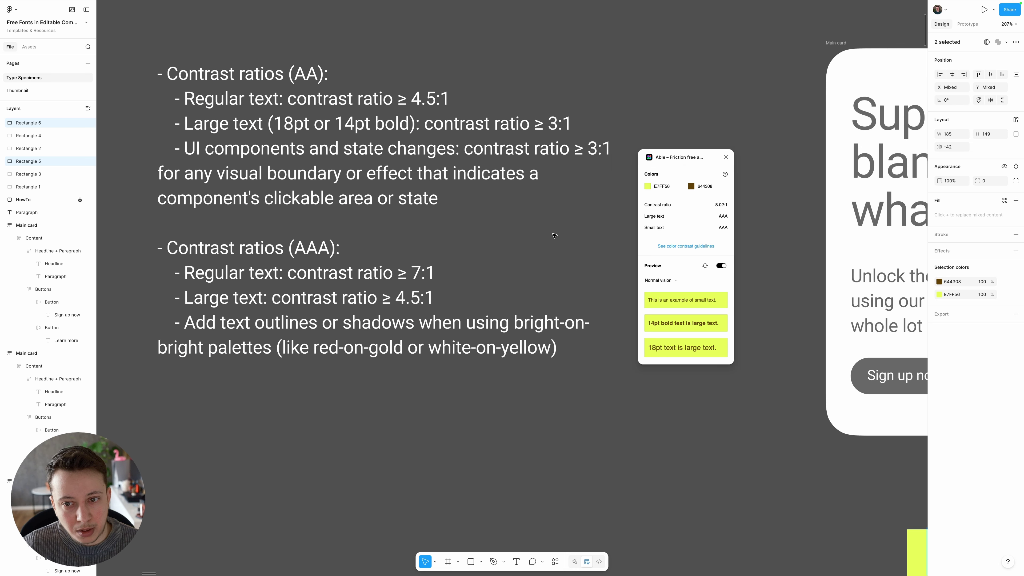
- Review the three sample cards and their colour pairs against the AA and AAA contrast ratio notes
left_click_drag(521, 236, 220, 232)
scroll(451, 244, "down", 5)
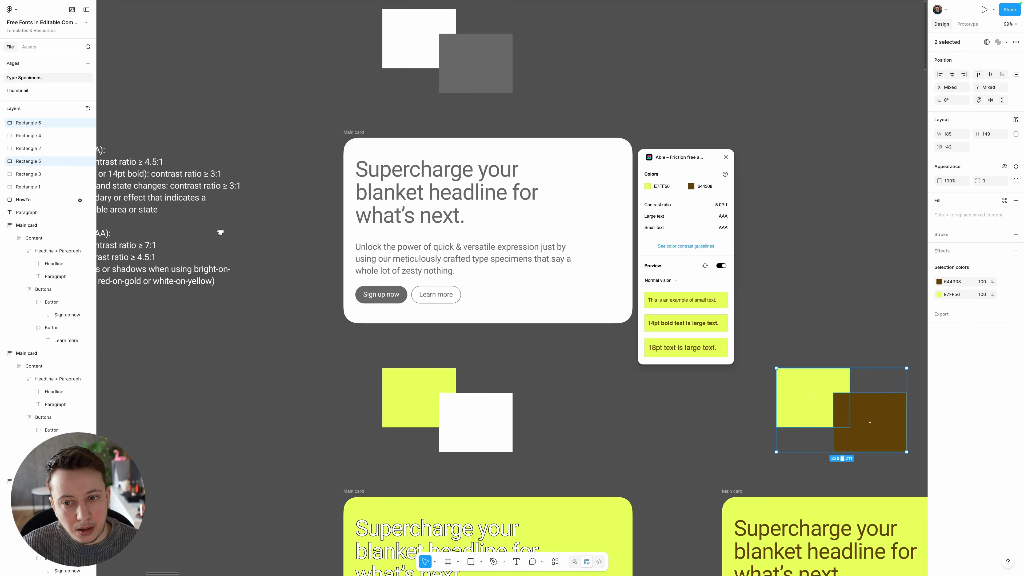
scroll(220, 232, "down", 5)
scroll(516, 216, "down", 1)
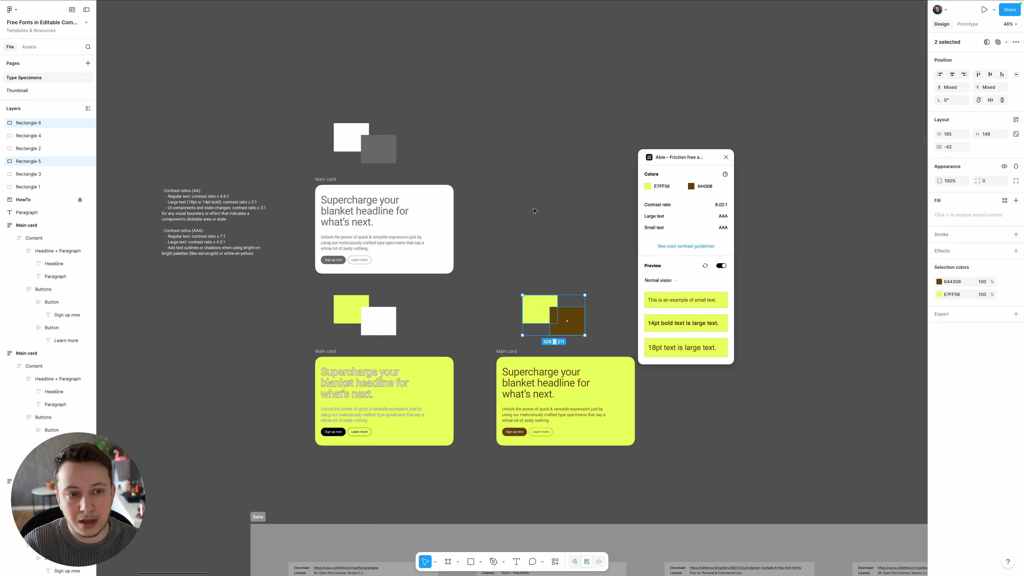
scroll(209, 232, "up", 10)
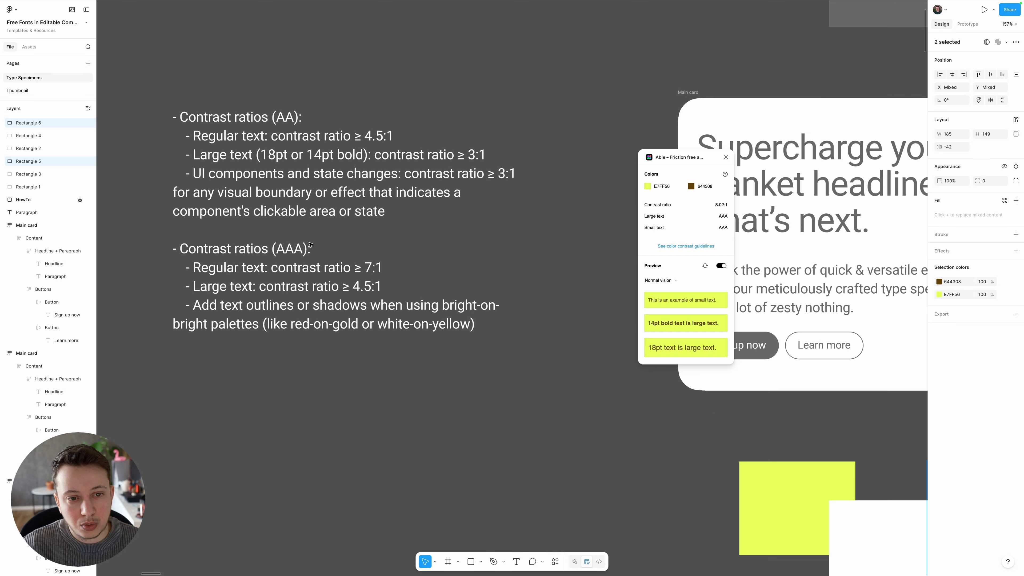
scroll(507, 218, "down", 6)
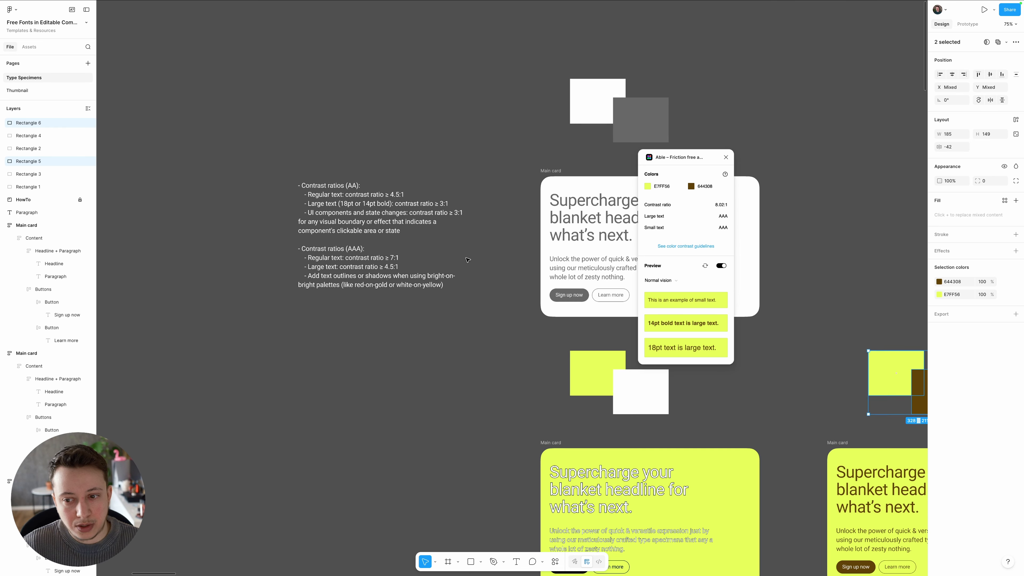
scroll(507, 219, "right", 2)
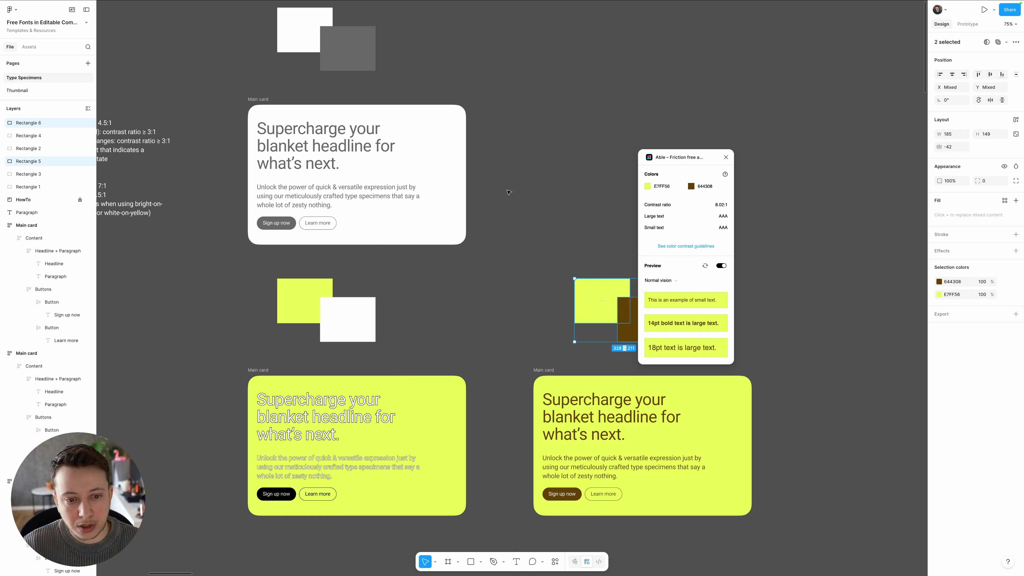
left_click_drag(219, 291, 414, 304)
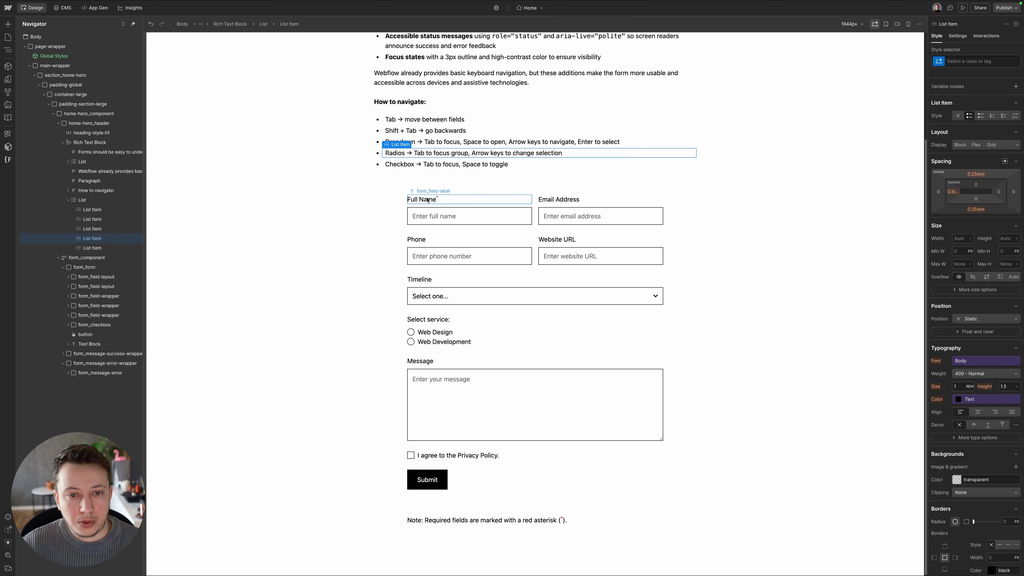
- In Webflow, select the form's Full Name label and unlink its text colour from the Text variable
left_click(438, 200)
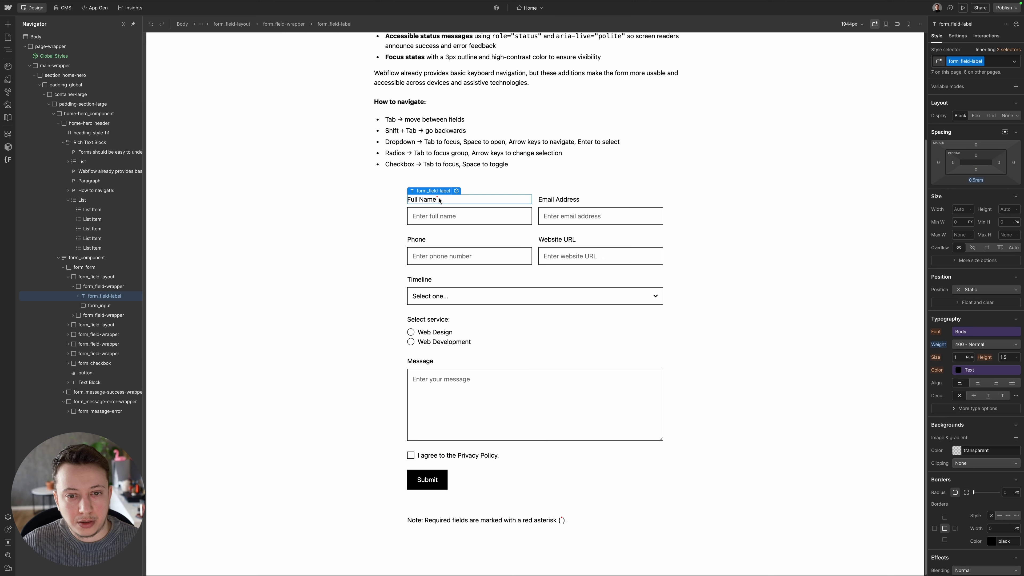
left_click(983, 369)
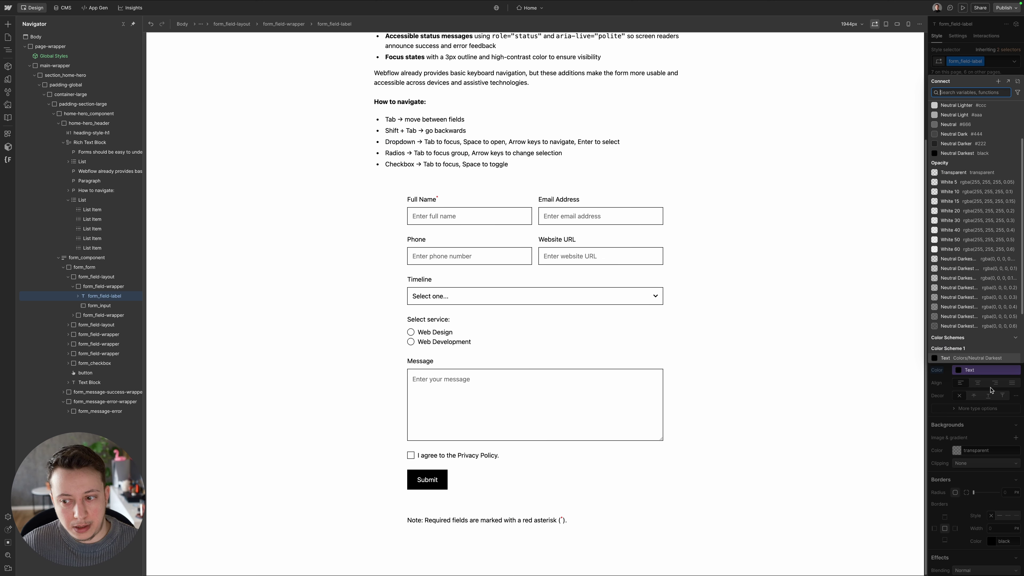
left_click(958, 371)
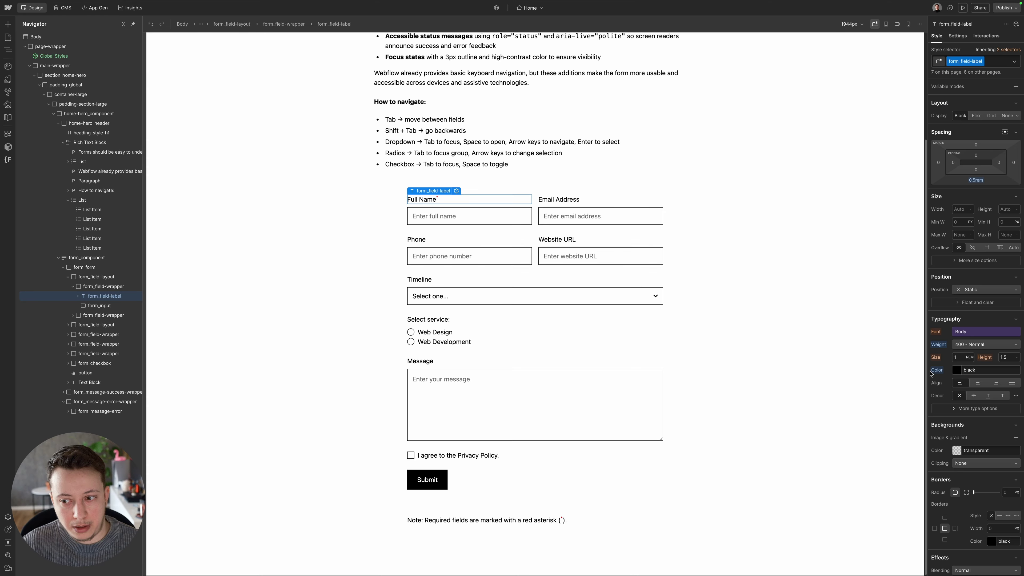
- Change the field label colour to pale pink #e2bbbb, show the contrast boundary curves, and try a darker, more saturated red
left_click(957, 371)
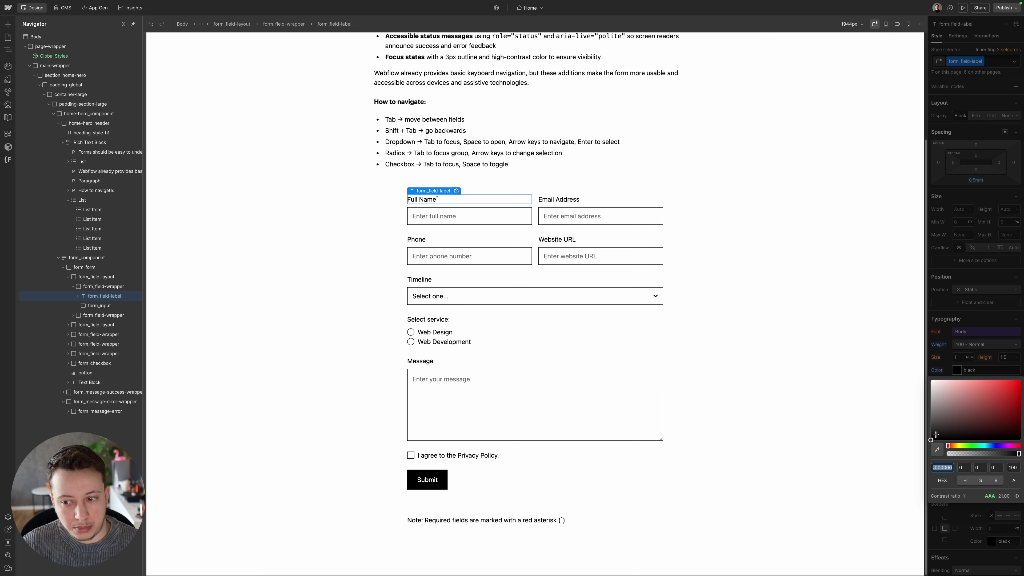
left_click_drag(931, 437, 946, 387)
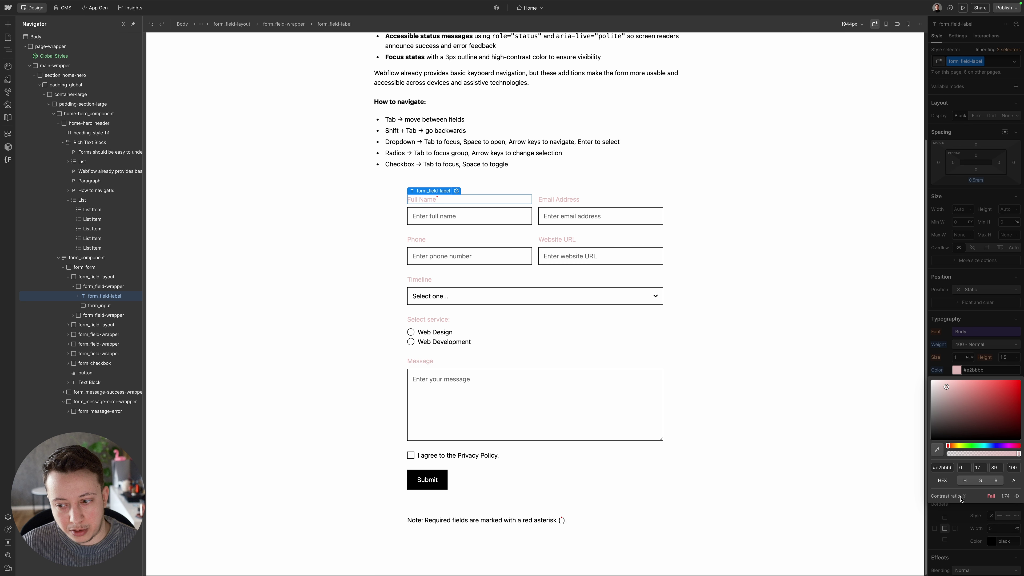
left_click(1016, 496)
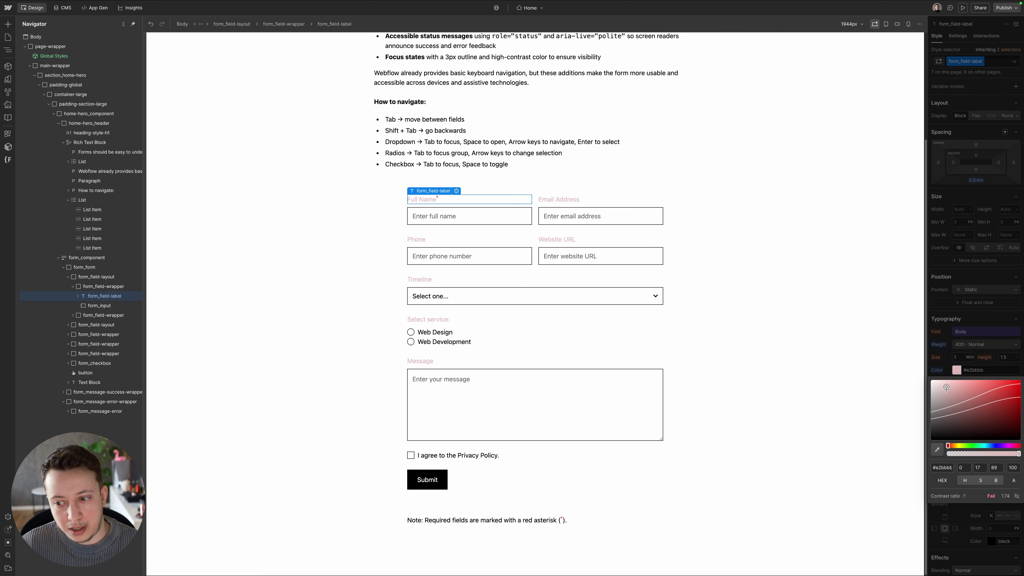
left_click_drag(946, 387, 994, 403)
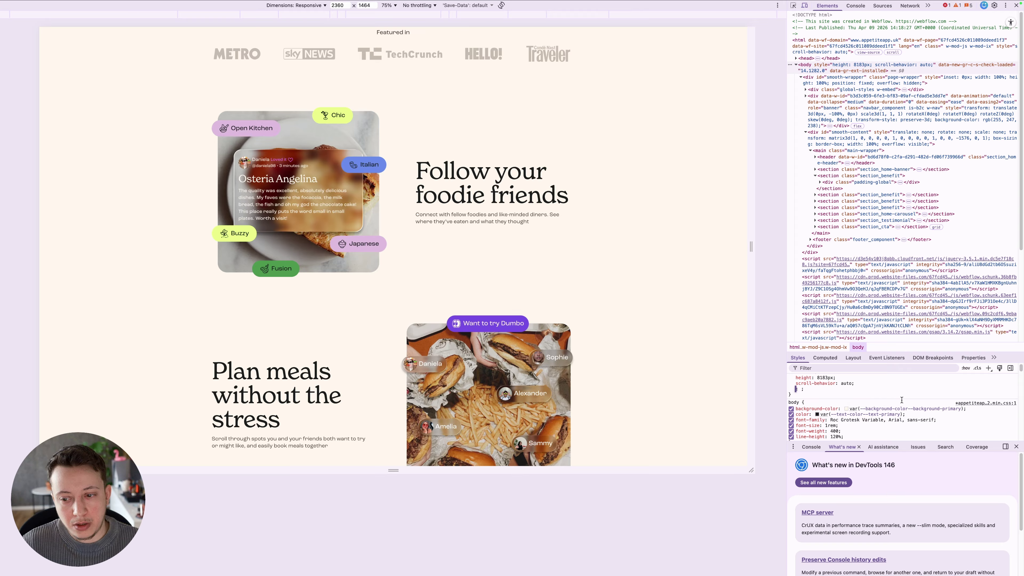
- Try to append !important to the background-color declaration in the page's body style rule
left_click(962, 403)
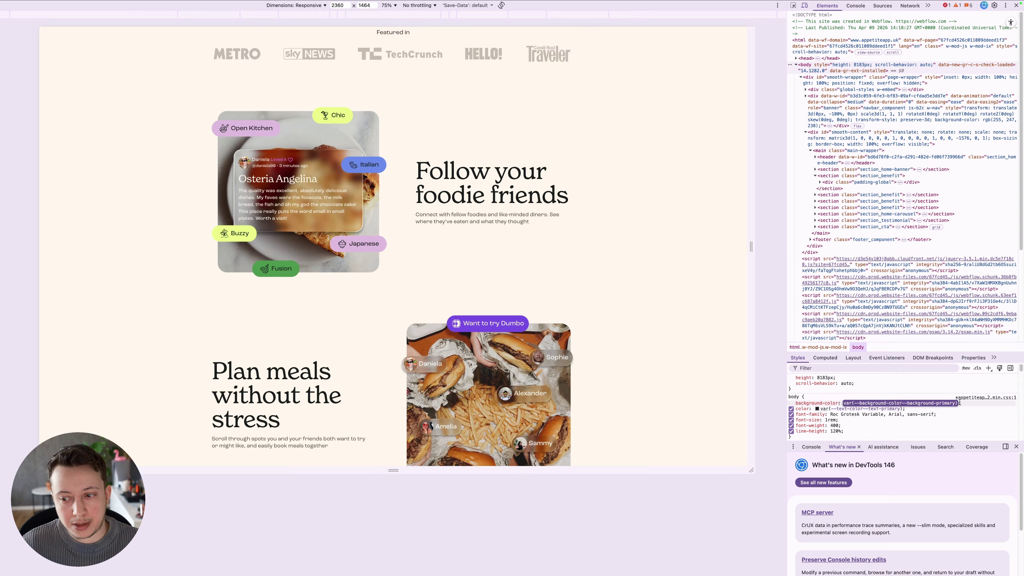
key("Right")
type("!")
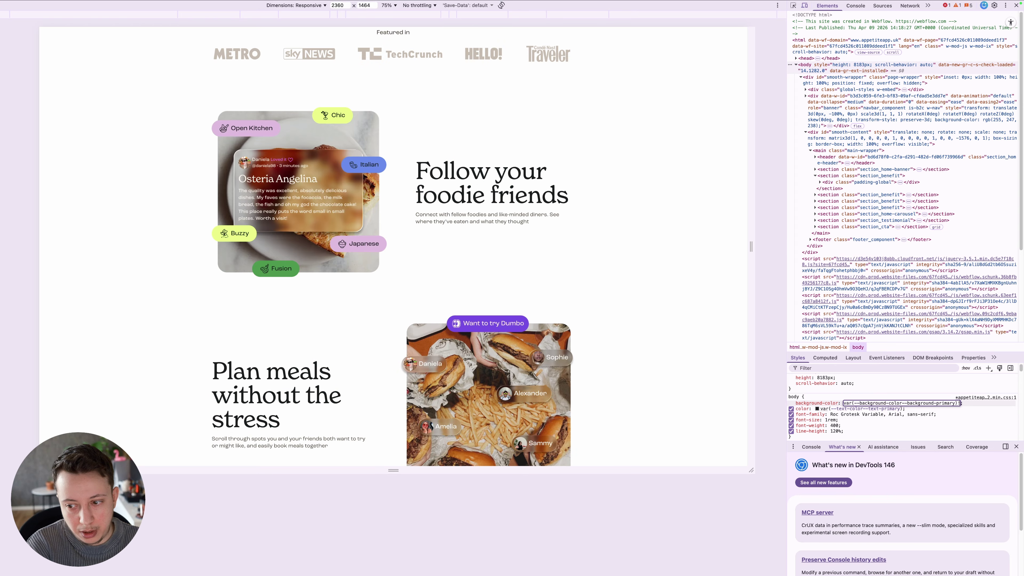
type("important")
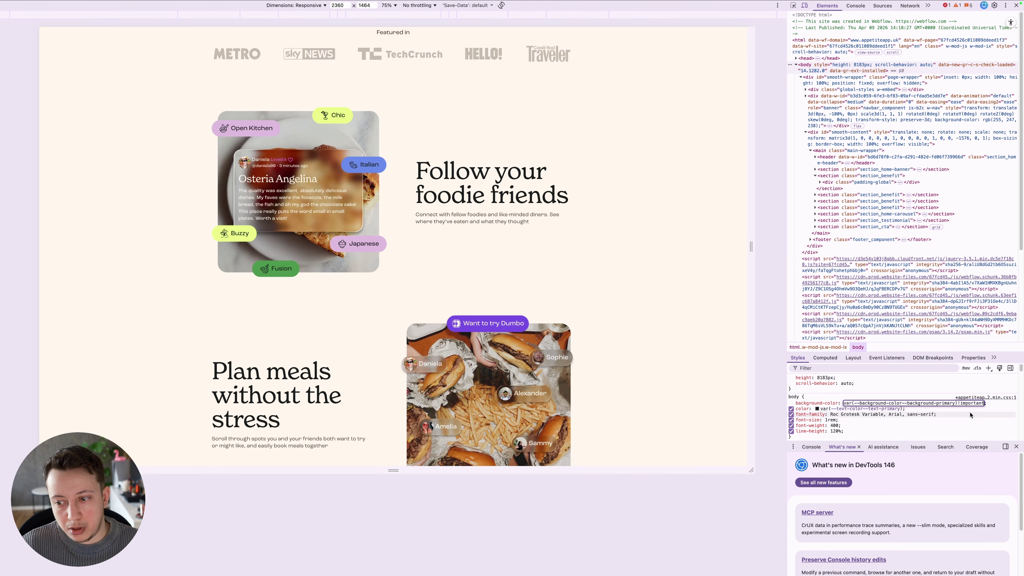
left_click(993, 409)
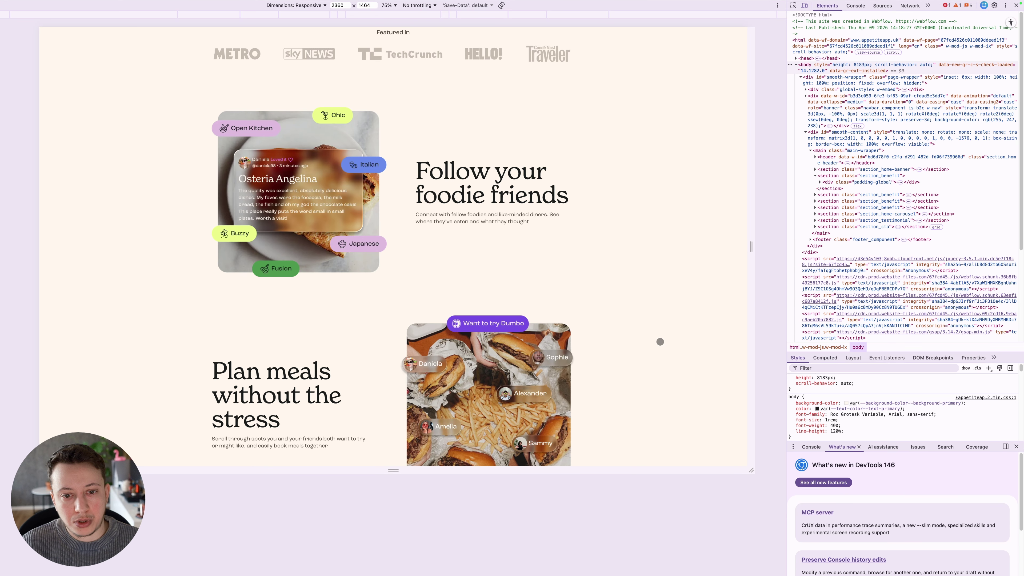
- Review the page down to the Get the app stickers and resize the responsive viewport to a height of 1431
scroll(637, 344, "down", 10)
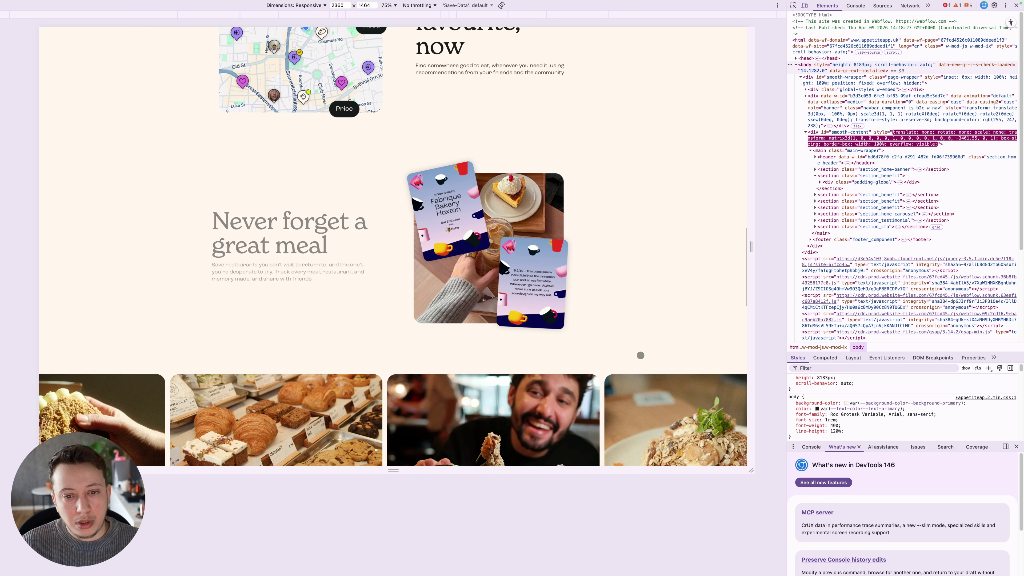
scroll(641, 356, "down", 10)
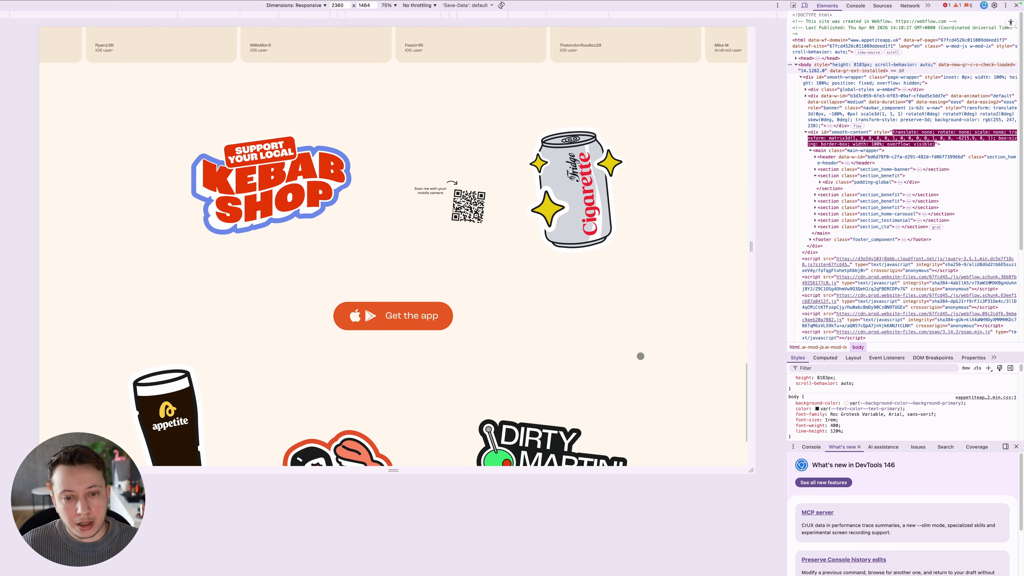
left_click_drag(591, 467, 589, 371)
scroll(631, 313, "down", 2)
left_click_drag(741, 374, 741, 460)
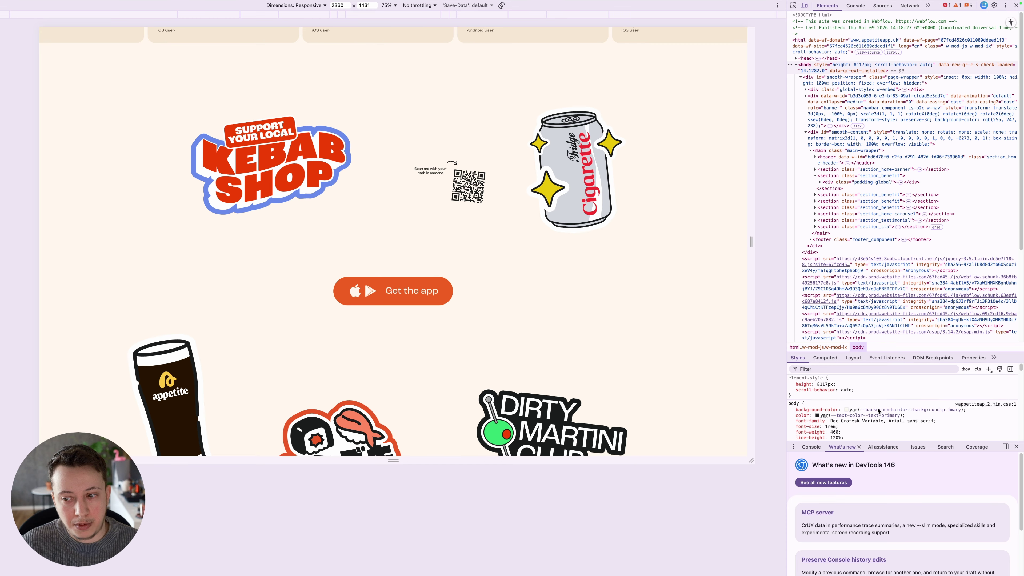
- Open the colour swatch of the body's background-color and try a different shade in the colour picker
left_click(846, 409)
left_click(867, 300)
left_click_drag(867, 300, 856, 280)
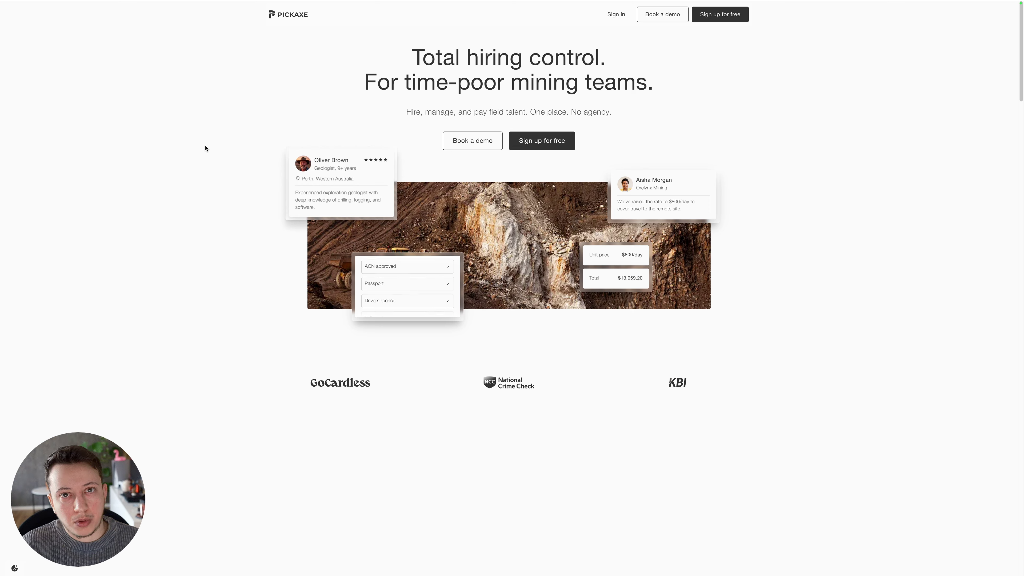
- Move keyboard focus through the Pickaxe home page from the logo to the Mining companies toggle to examine the focus outlines
key("Tab")
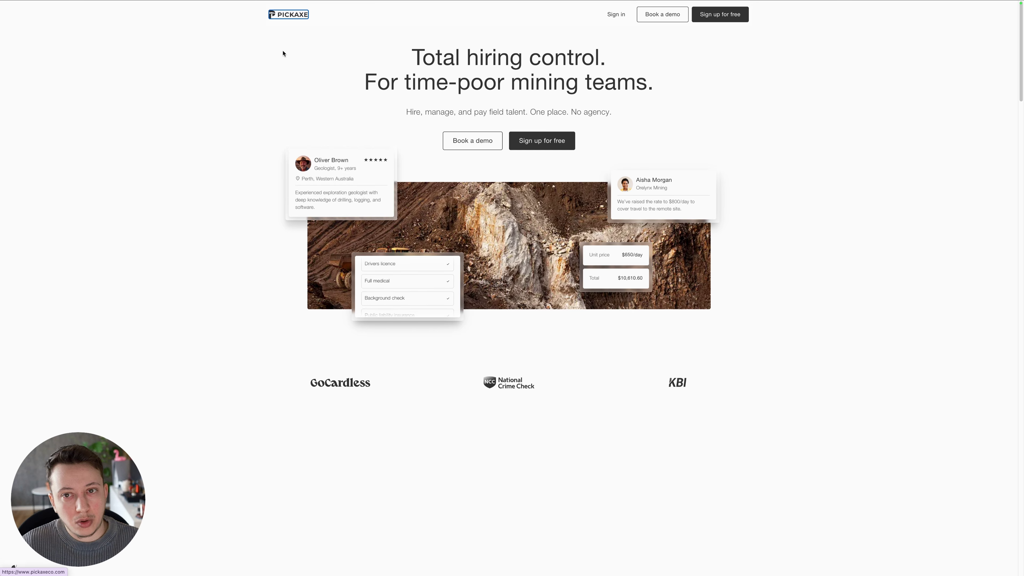
key("Tab")
key("Tab")
key("Tab")
key("Tab")
key("Tab")
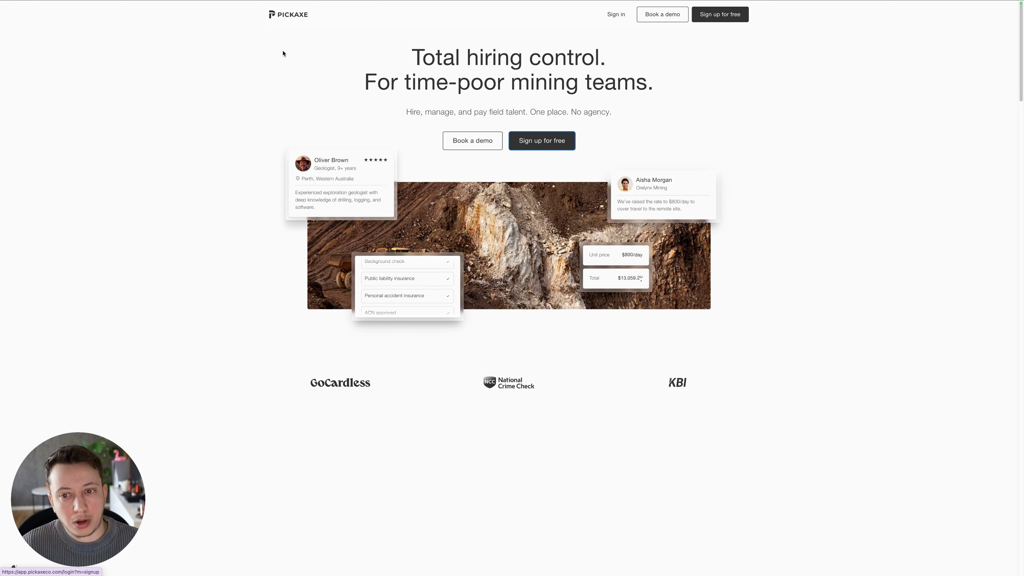
key("Tab")
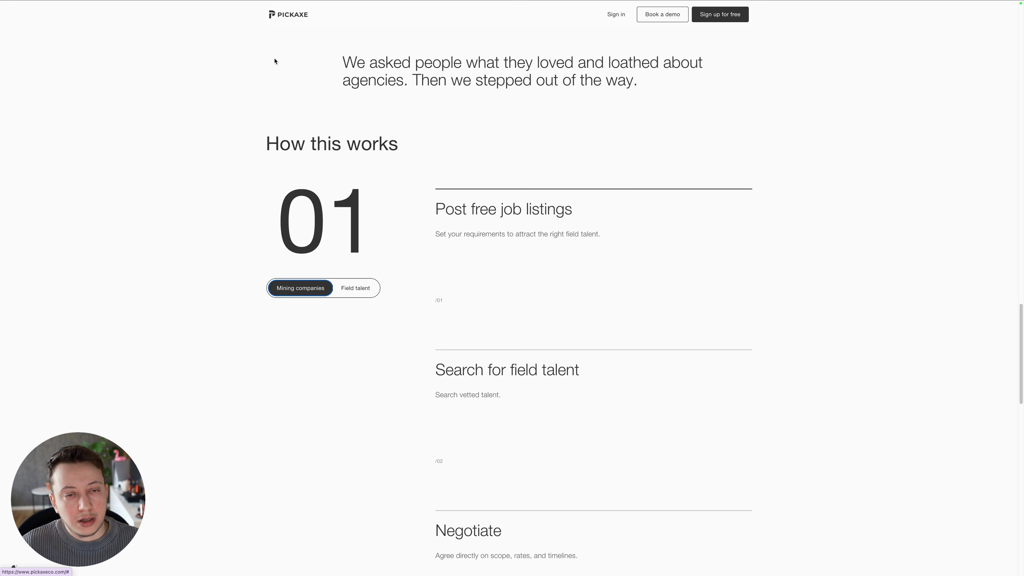
- Switch to the published Accessible Form page and move keyboard focus from Full Name through Email Address and Phone to Website URL
left_click(174, 19)
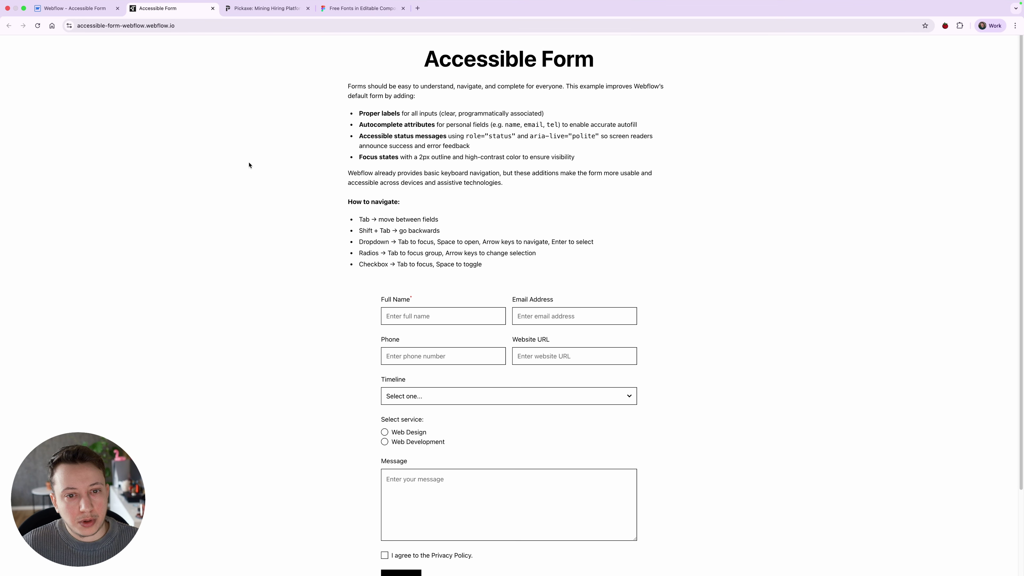
scroll(264, 176, "down", 3)
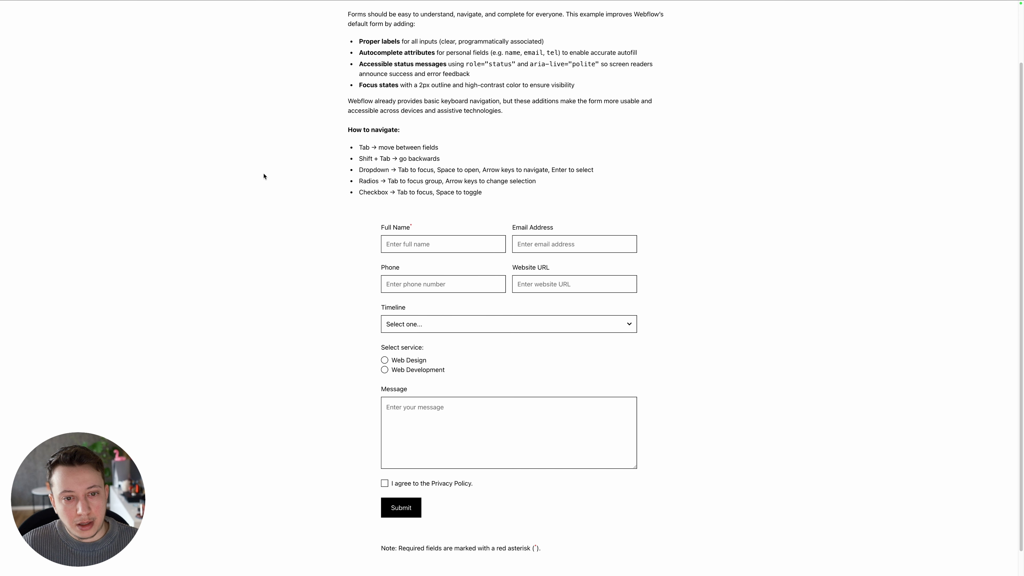
key("Tab")
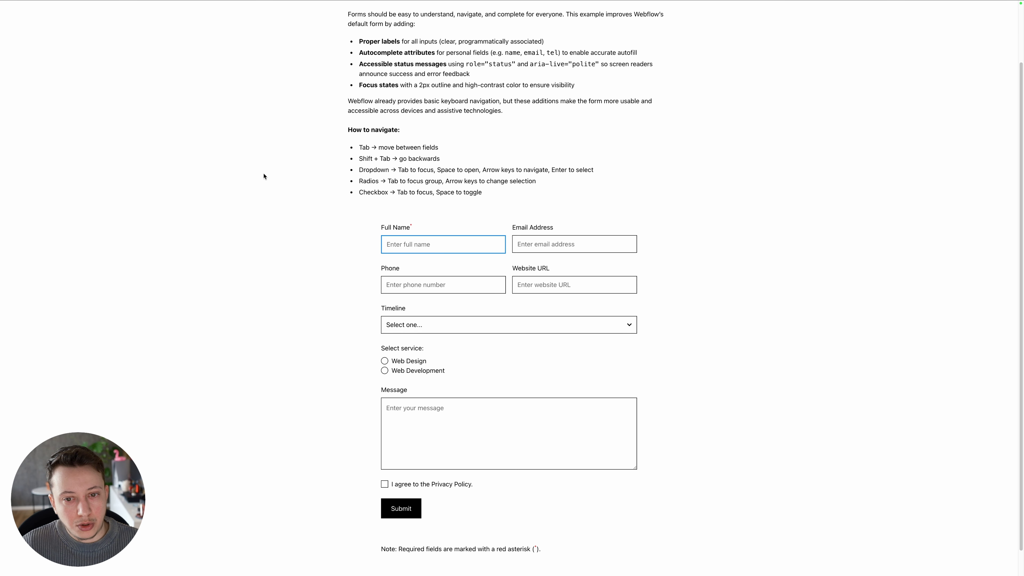
key("Tab")
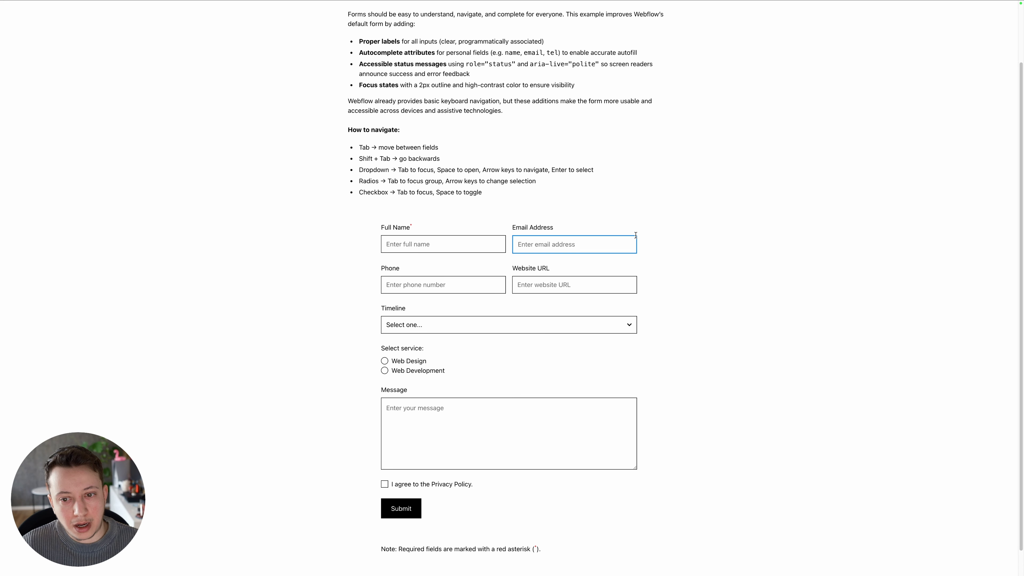
key("Tab")
key("Tab")
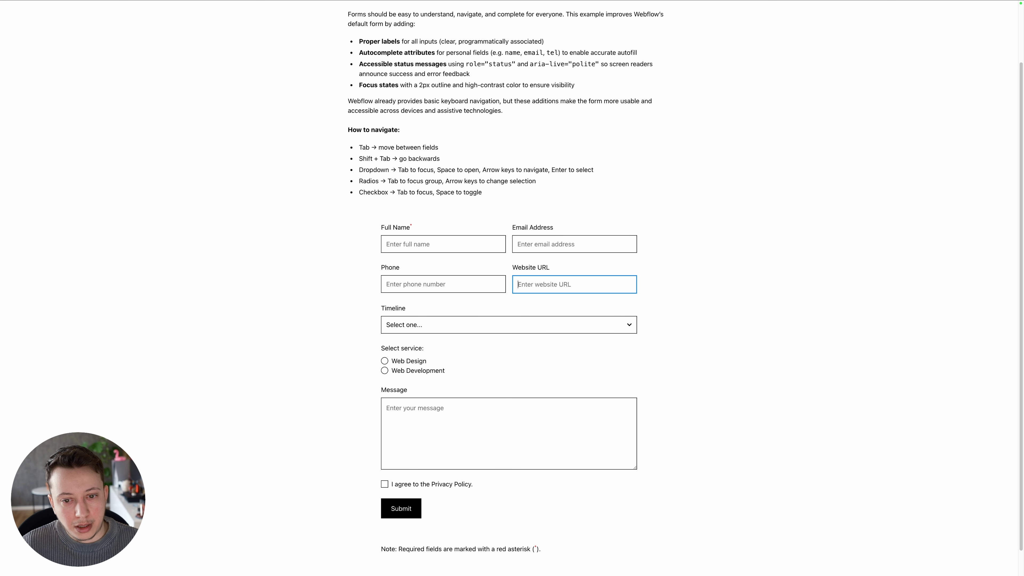
- Using only the keyboard, choose 4-6 Months in the form's Timeline dropdown
key("Tab")
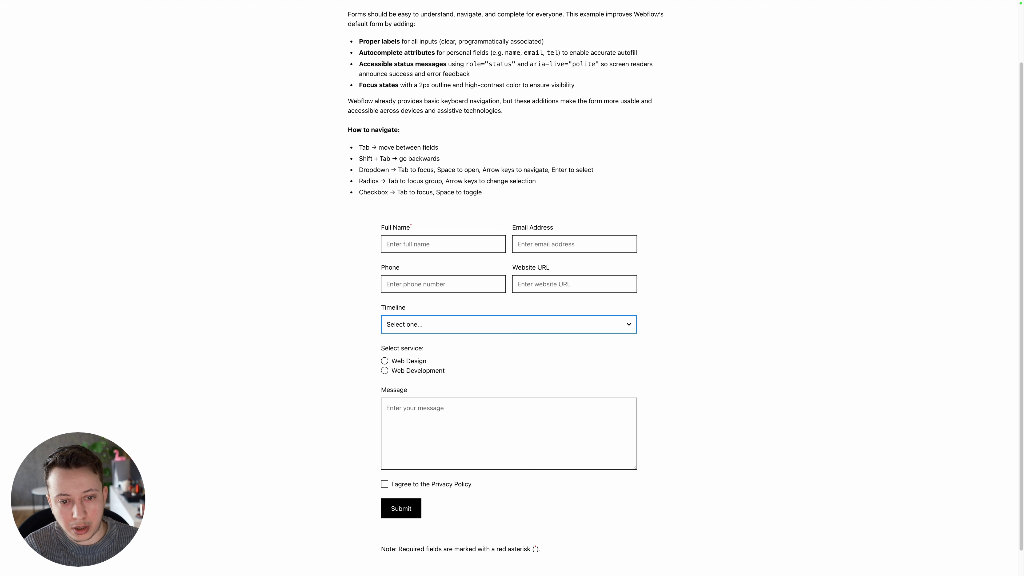
key("space")
key("Down")
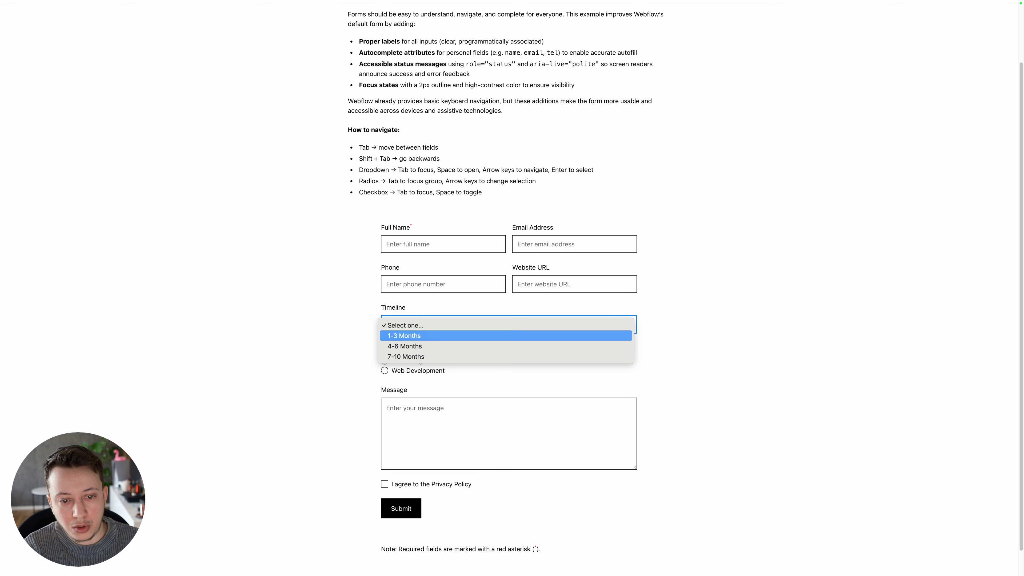
key("Down")
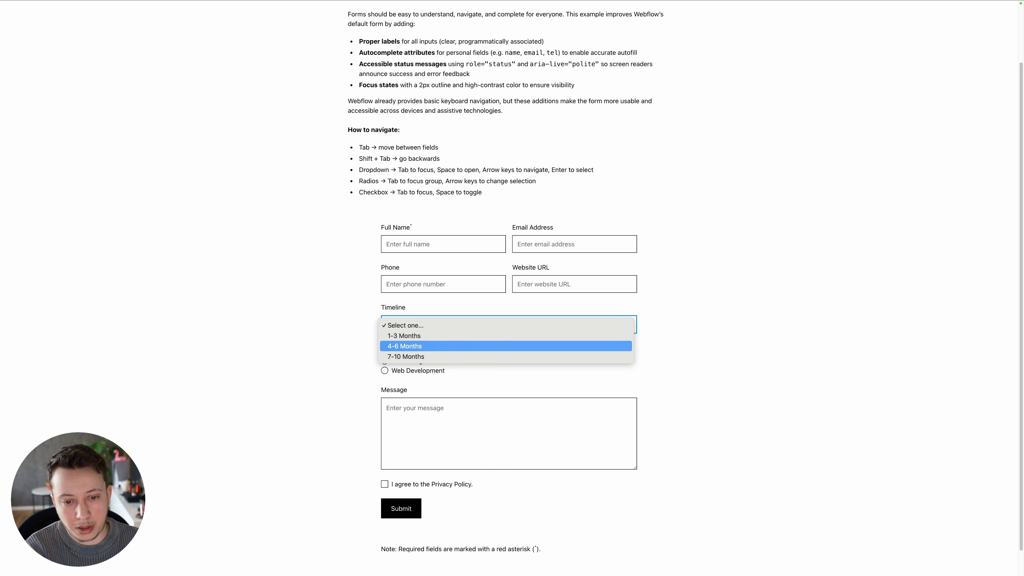
key("Return")
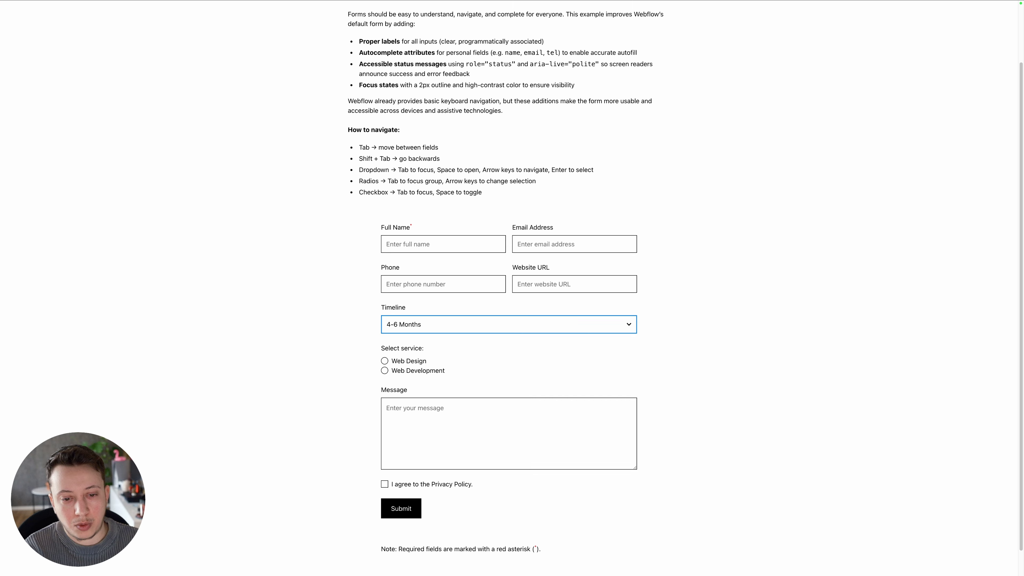
- Move keyboard focus to the Select service radio group and select Web Design
key("Tab")
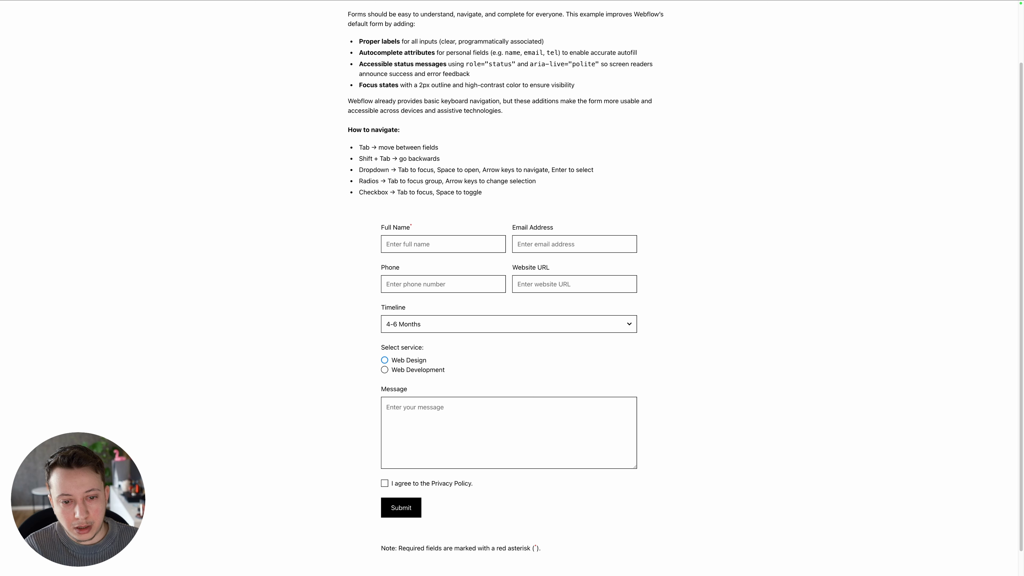
key("Tab")
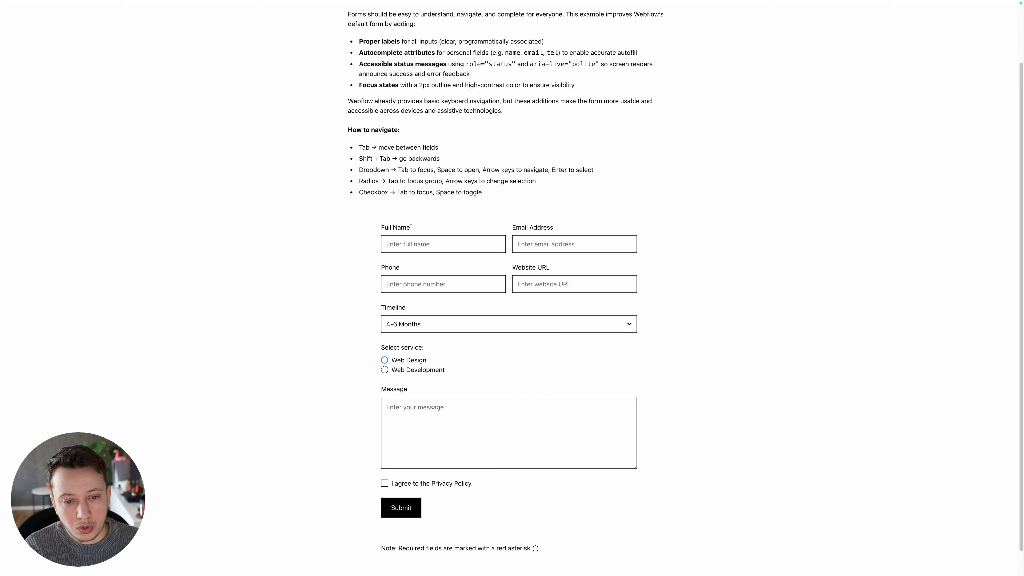
key("shift+Tab")
key("Tab")
key("shift+Tab")
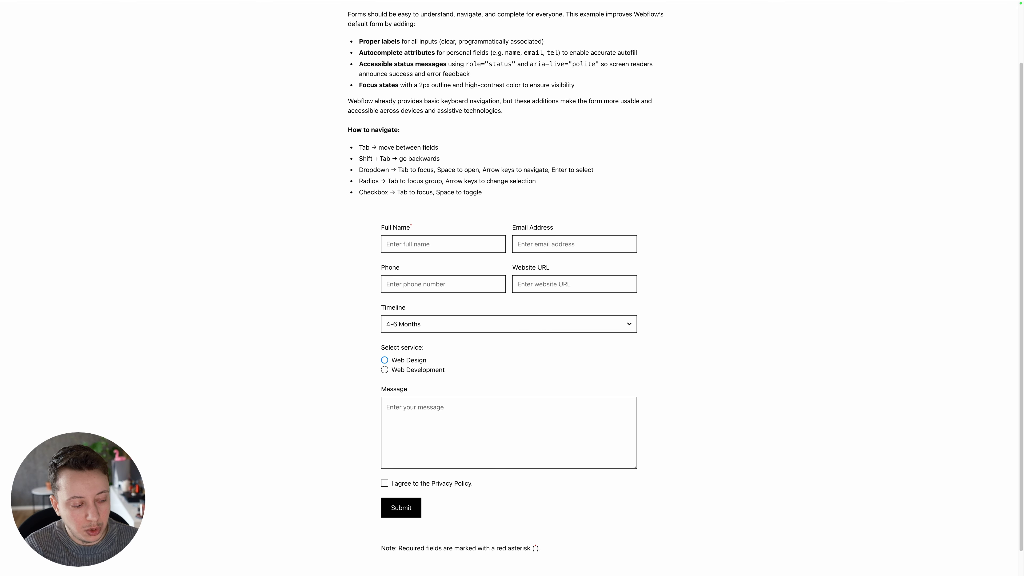
key("space")
- Pass keyboard focus over the Message field, tick the Privacy Policy agreement, and continue past Submit back to Full Name
key("Tab")
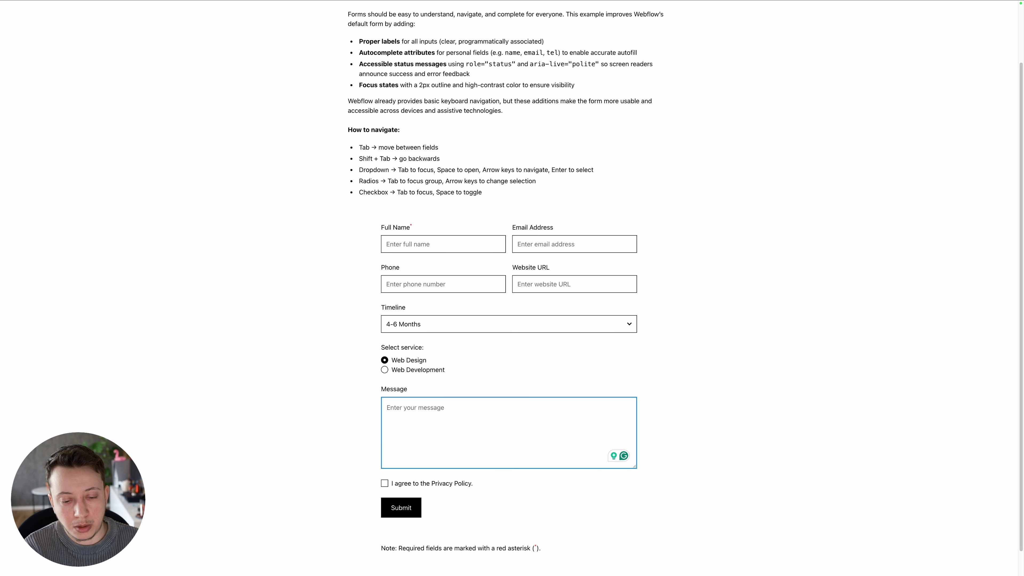
key("Tab")
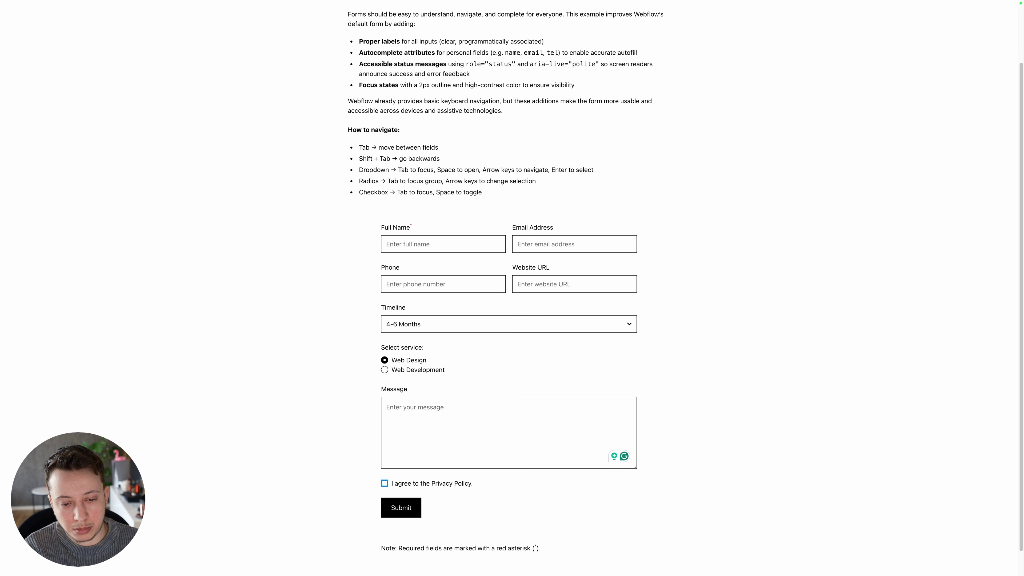
key("space")
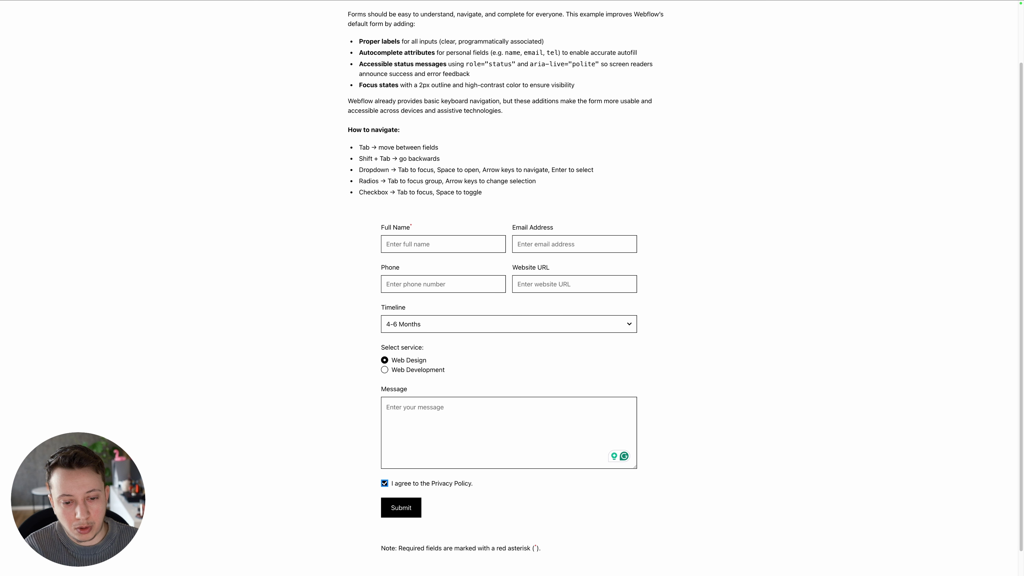
key("Tab")
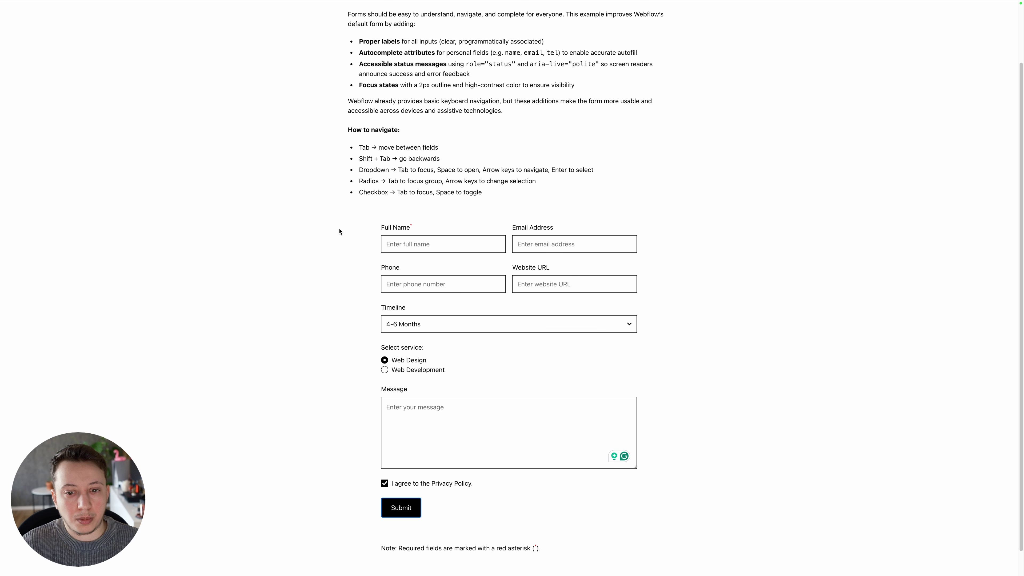
key("Tab")
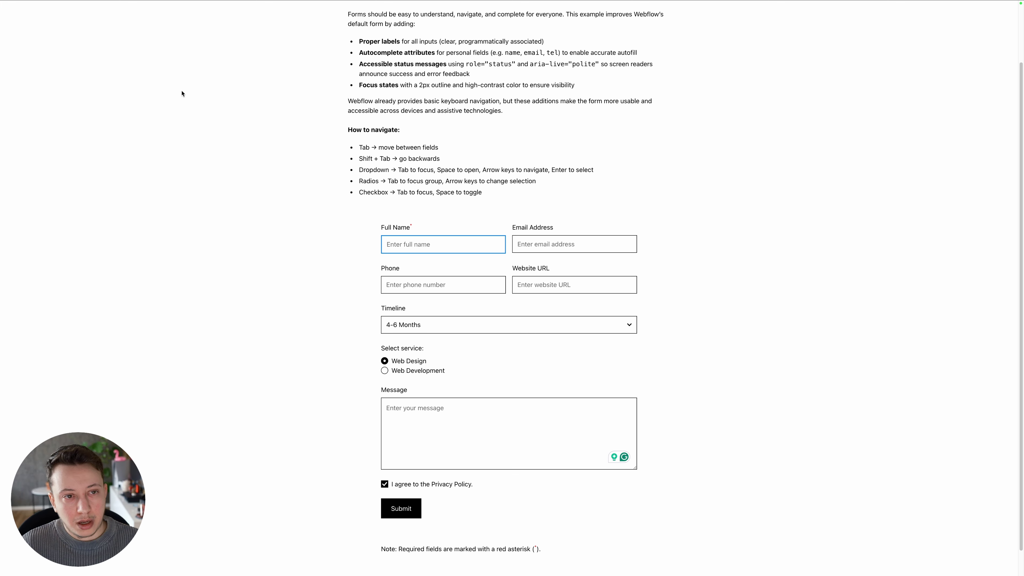
- In the Webflow Designer, select the Full Name input and show the Focused state styles of form_input
left_click(80, 8)
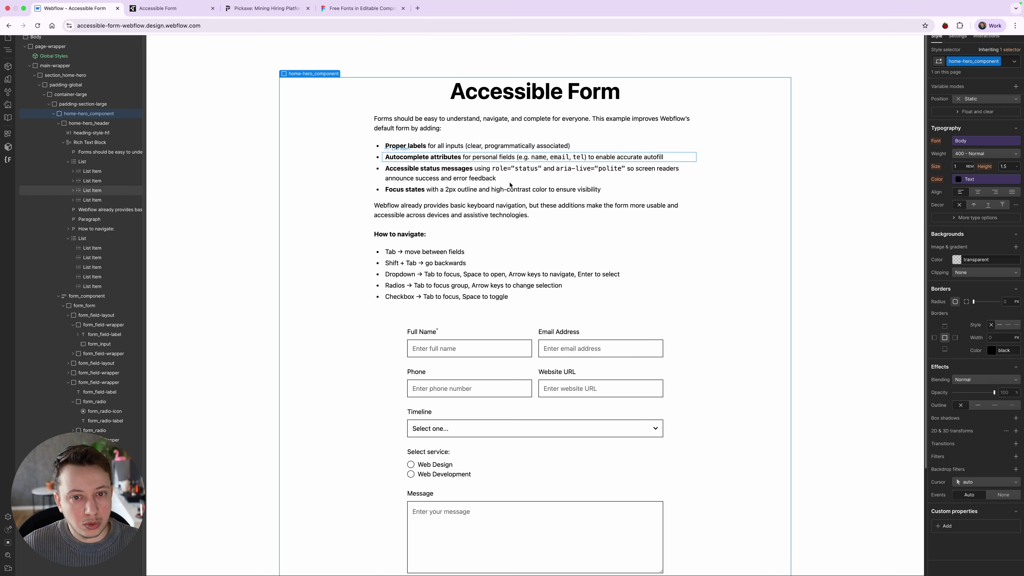
scroll(439, 305, "down", 5)
left_click(439, 250)
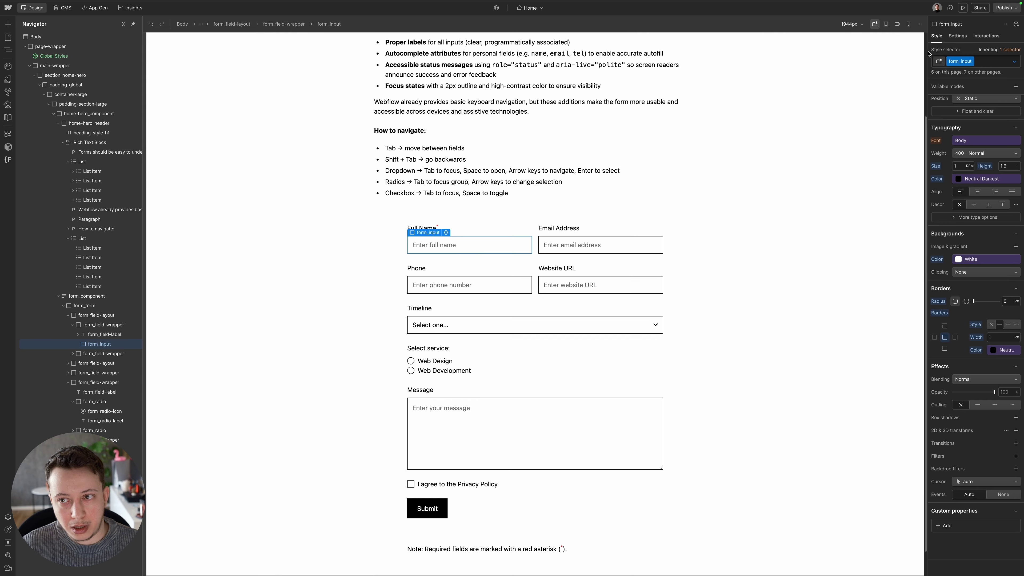
left_click(1014, 61)
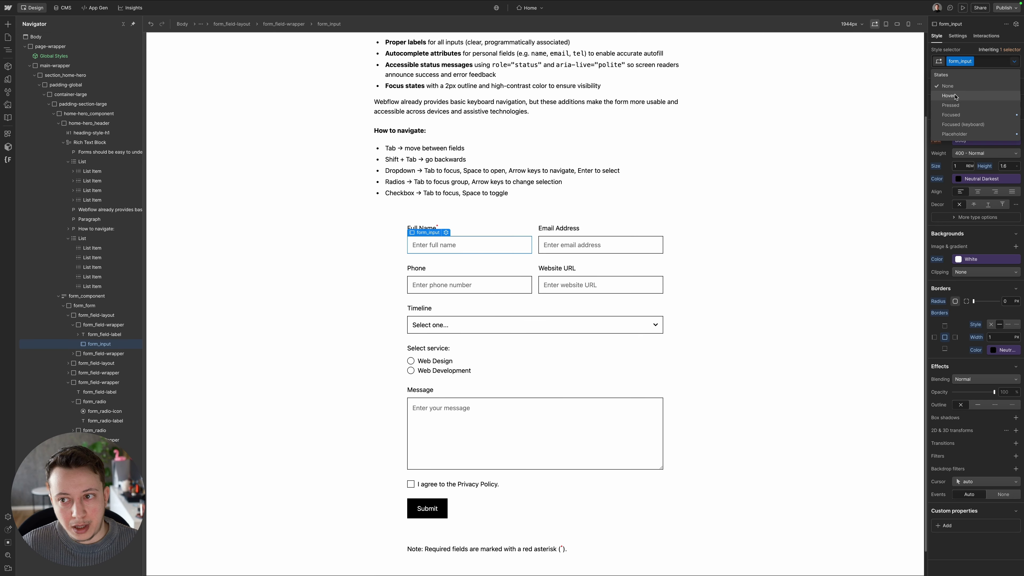
left_click(958, 117)
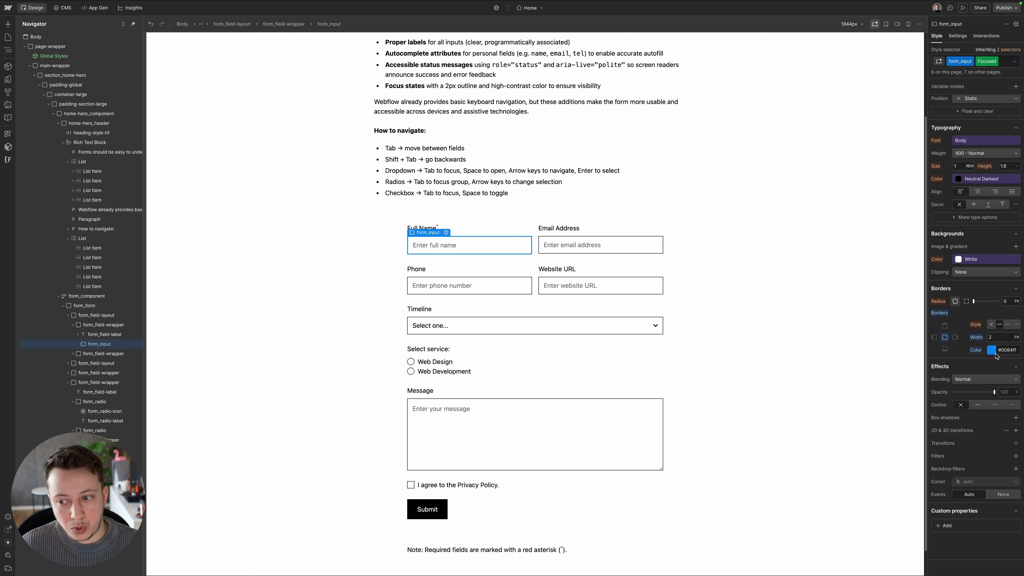
- View form_input's Focused (keyboard) state styles, then return the selector to its default state
left_click(1014, 61)
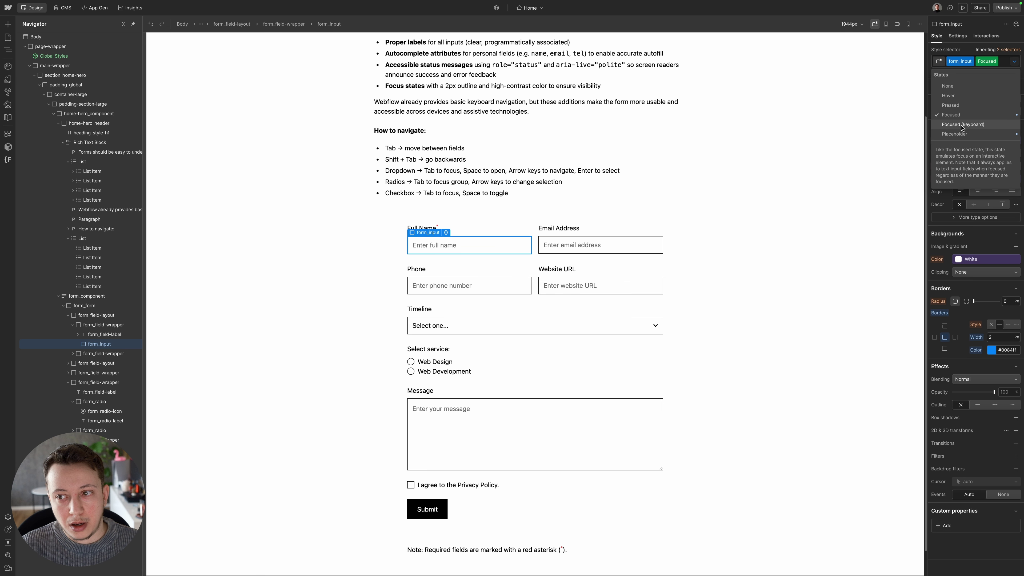
left_click(961, 126)
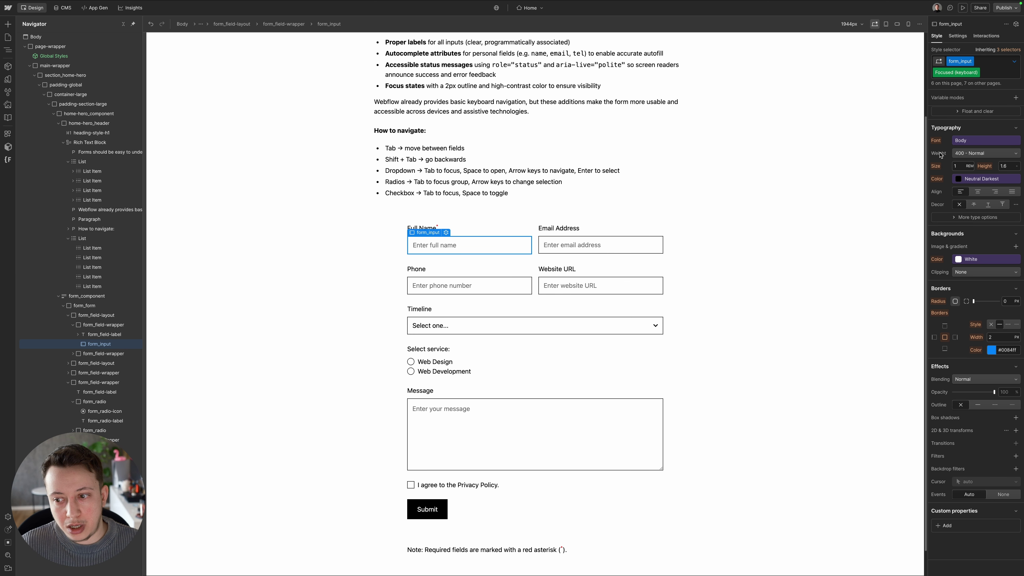
left_click(977, 77)
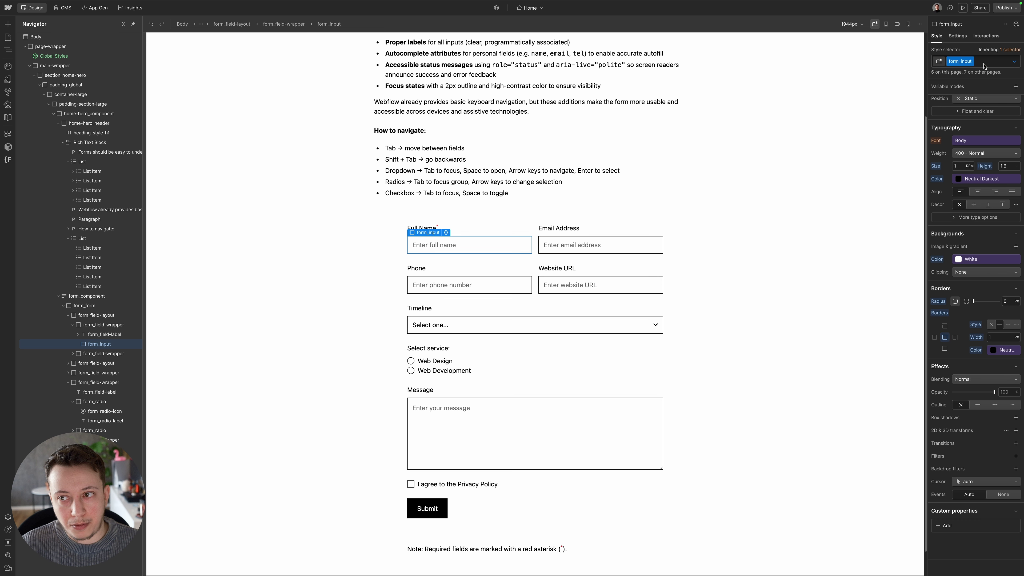
- Select the Web Design radio icon, view its Focused state styles, return form_radio-icon to its default state, and deselect it
left_click(410, 360)
left_click(1014, 60)
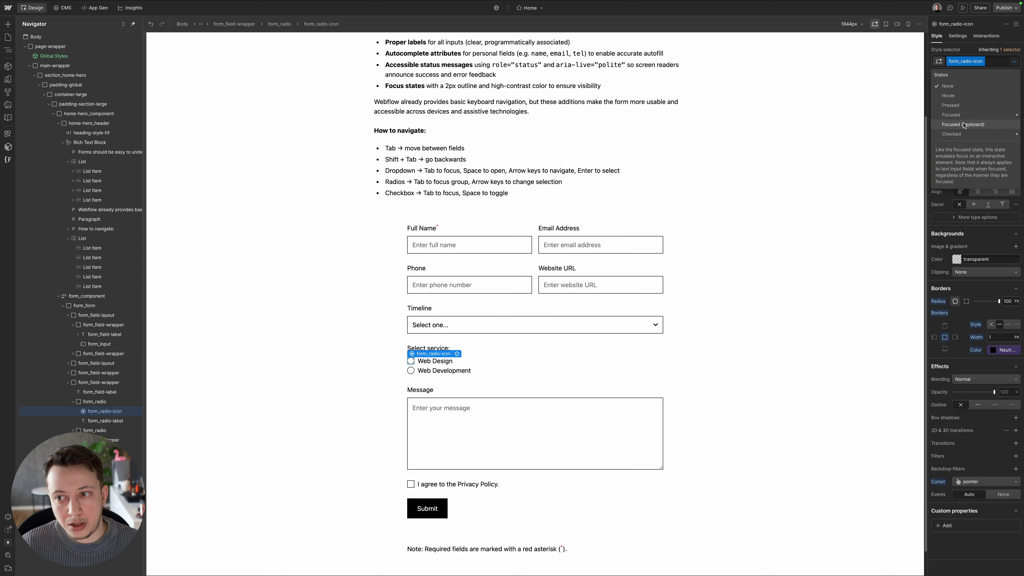
left_click(956, 116)
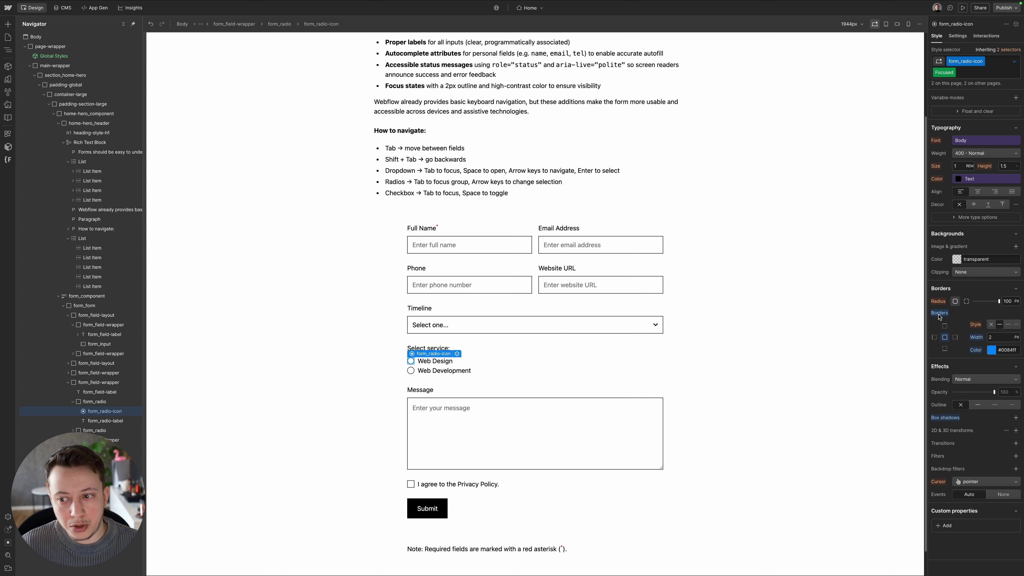
left_click(953, 73)
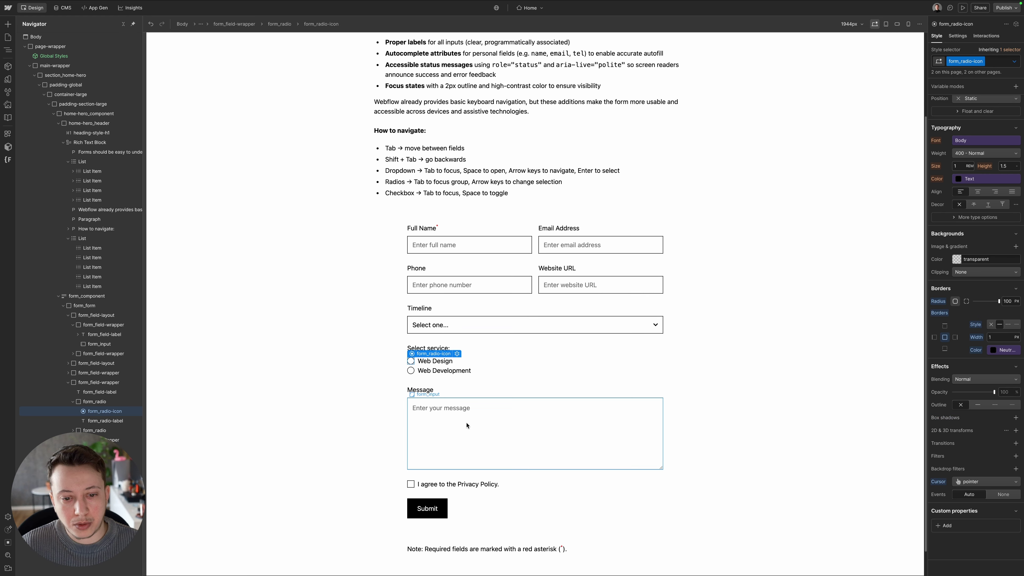
left_click(303, 374)
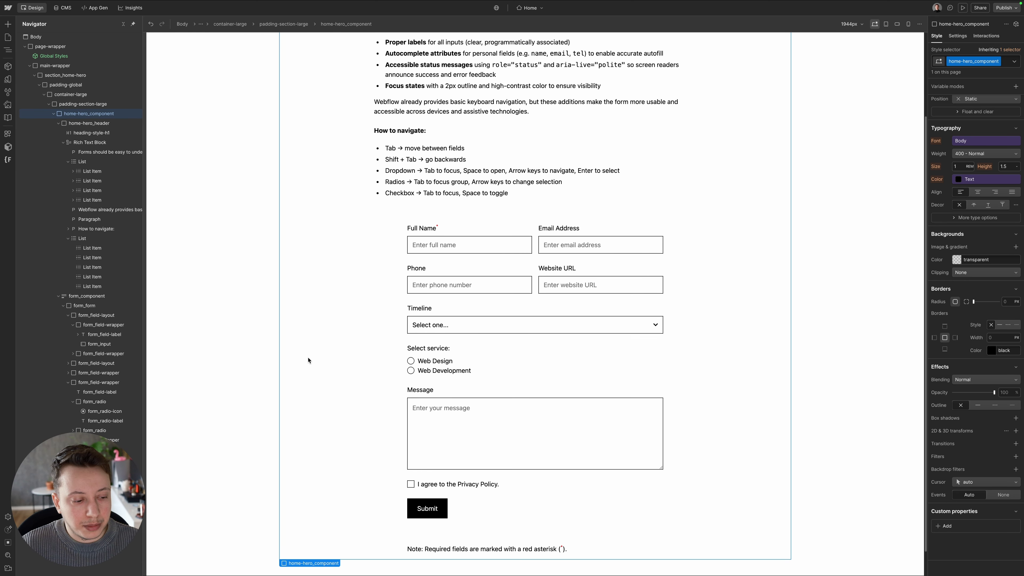
- Select the Full Name input and inspect the border width and border colour of form_input's Focused state
left_click(421, 252)
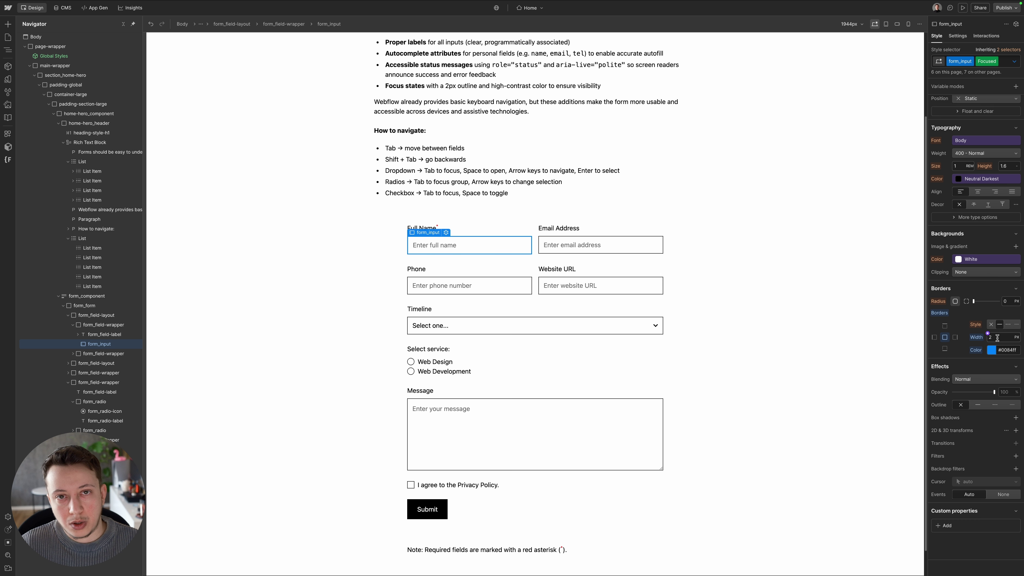
left_click(992, 351)
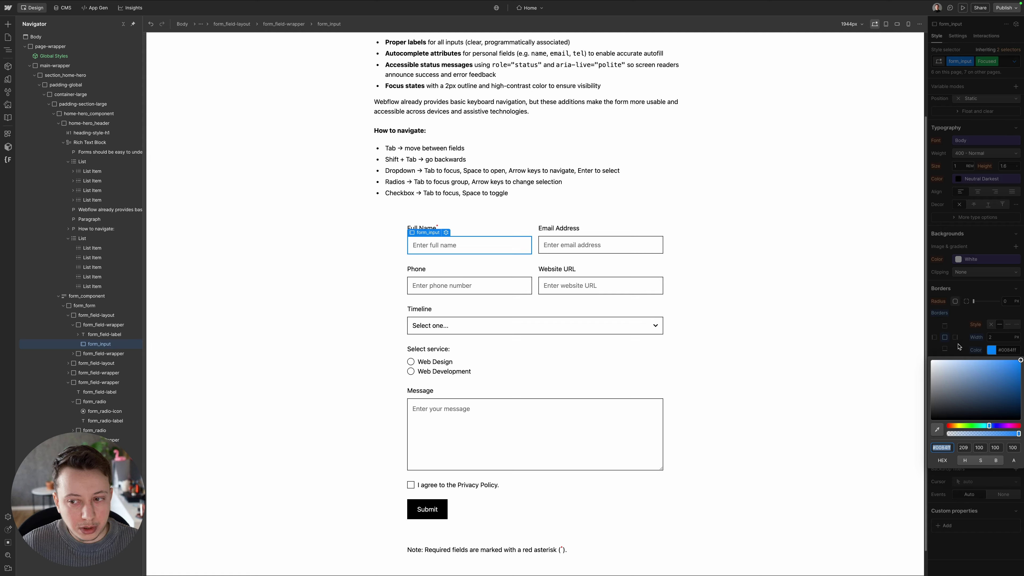
left_click(951, 332)
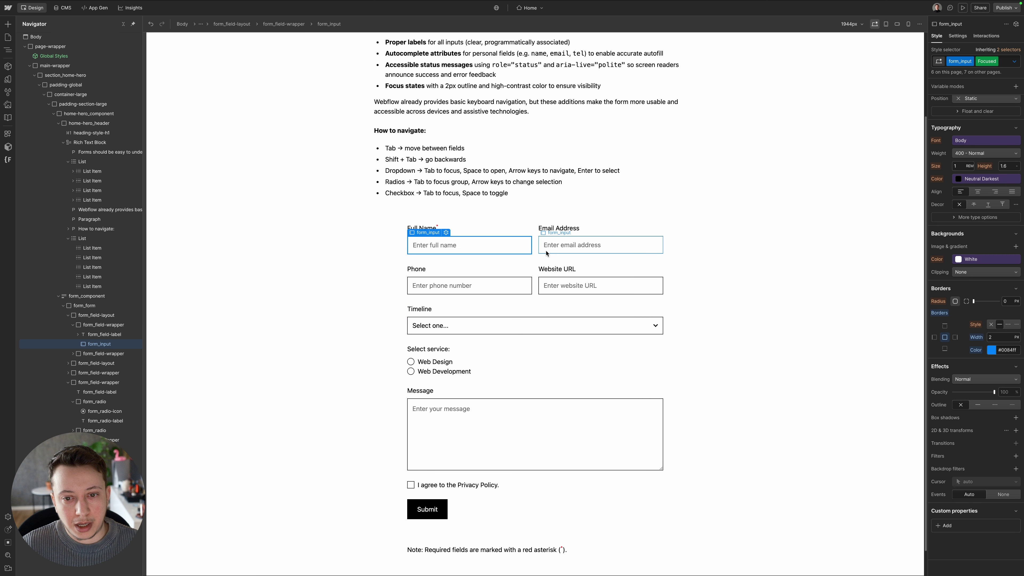
- Inspect the default styles of the Full Name input and the Web Design radio icon in turn
left_click(360, 255)
left_click(421, 252)
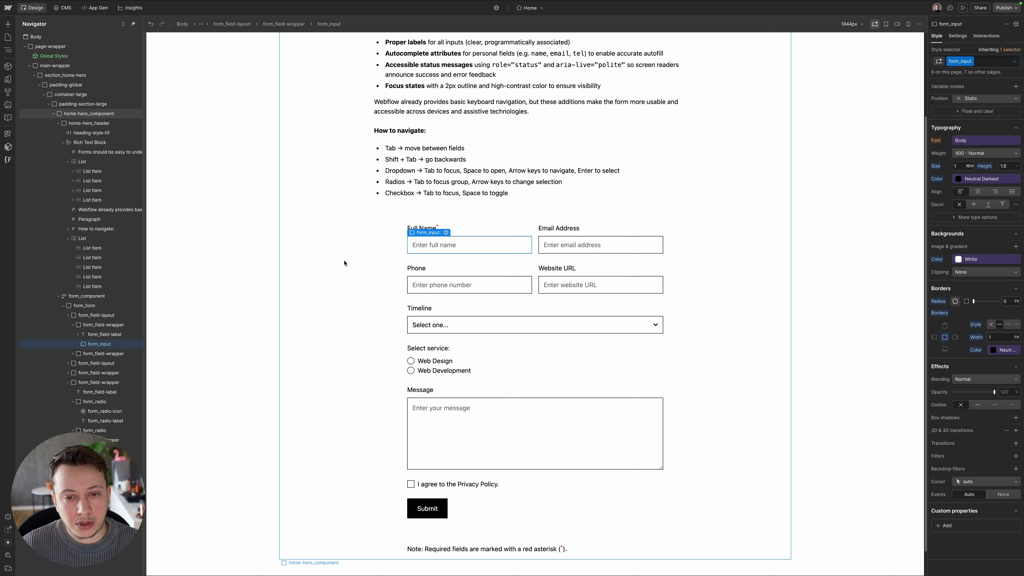
left_click(410, 360)
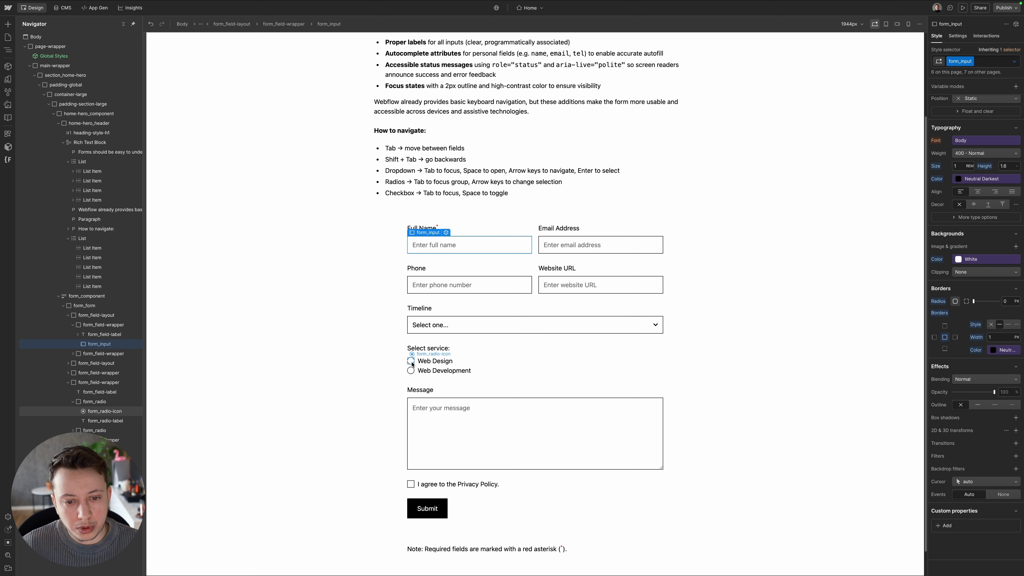
left_click(438, 247)
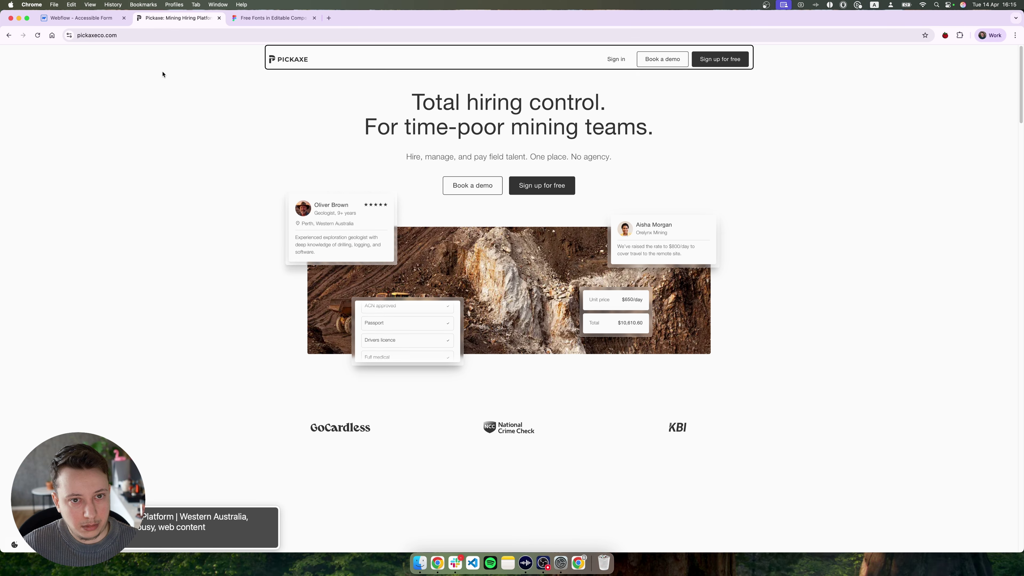
- Move the screen reader through the Pickaxe homepage's hero subheading to the Book a demo and Sign up for free buttons
key("ctrl+alt+Right")
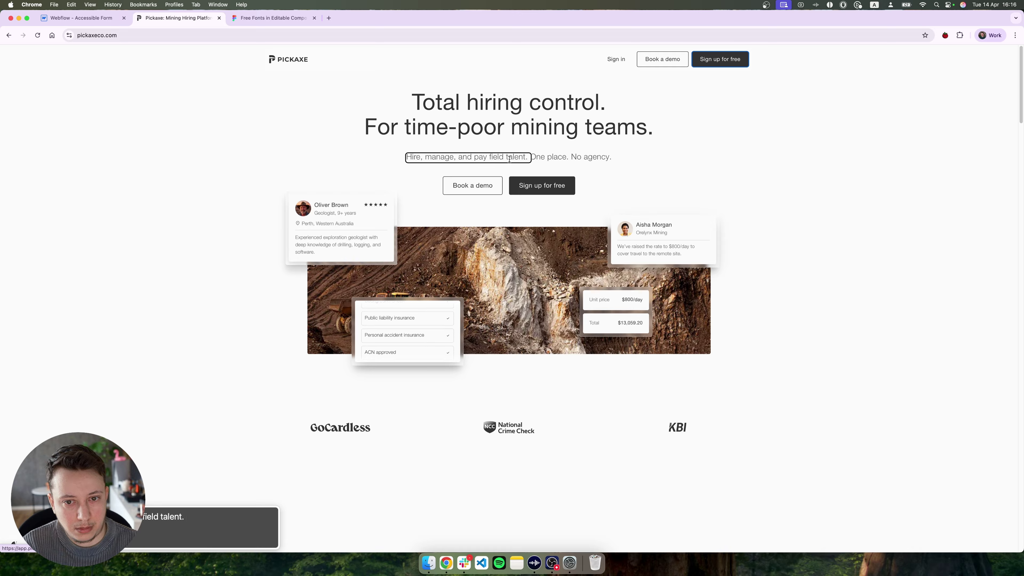
key("ctrl+alt+Right")
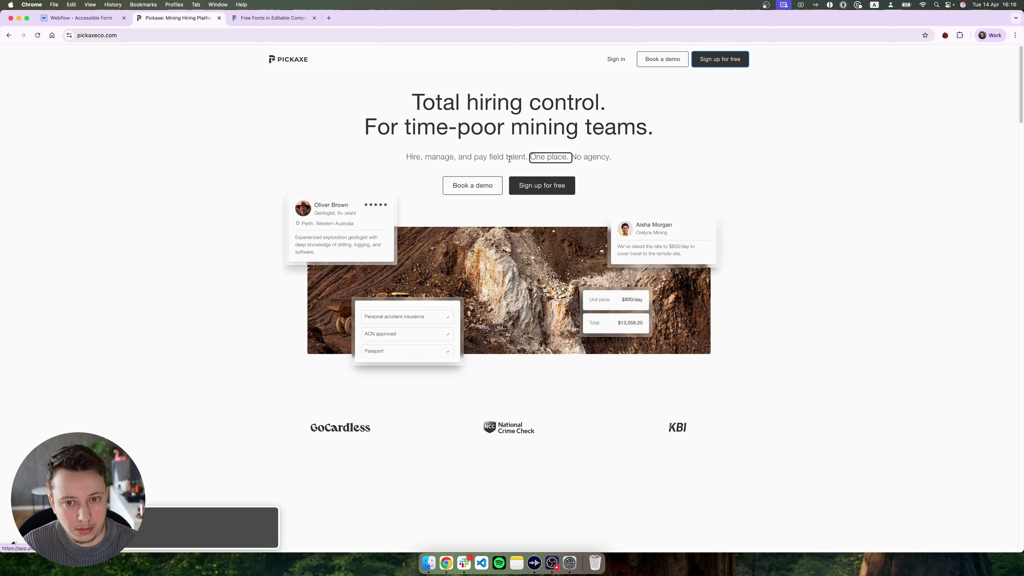
mouse_move(483, 185)
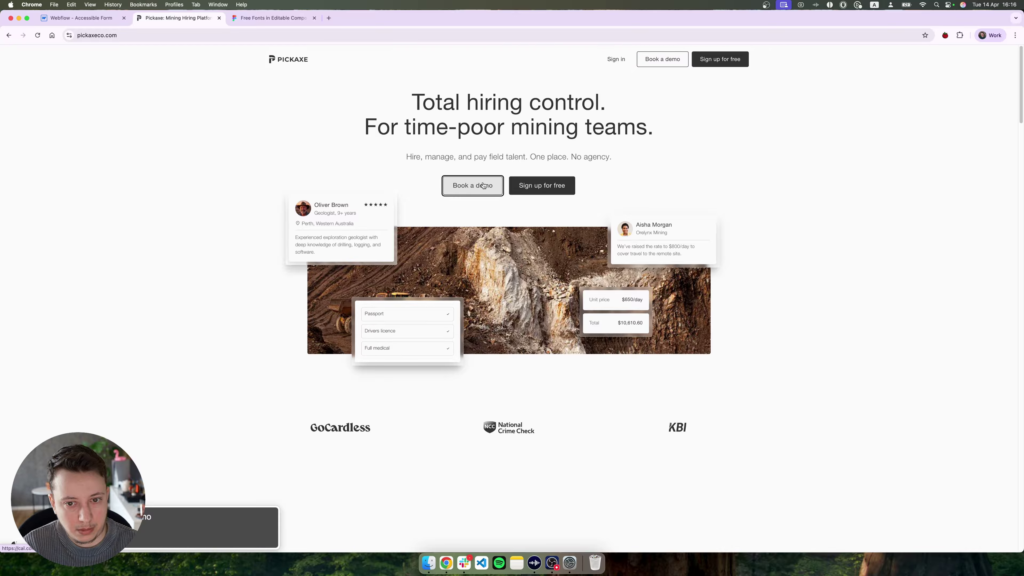
mouse_move(554, 185)
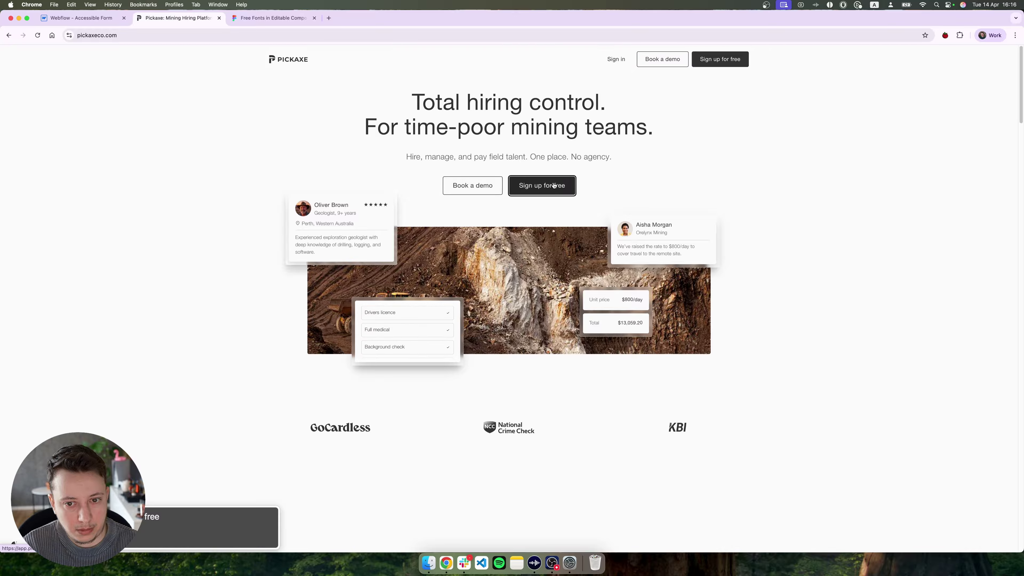
mouse_move(509, 314)
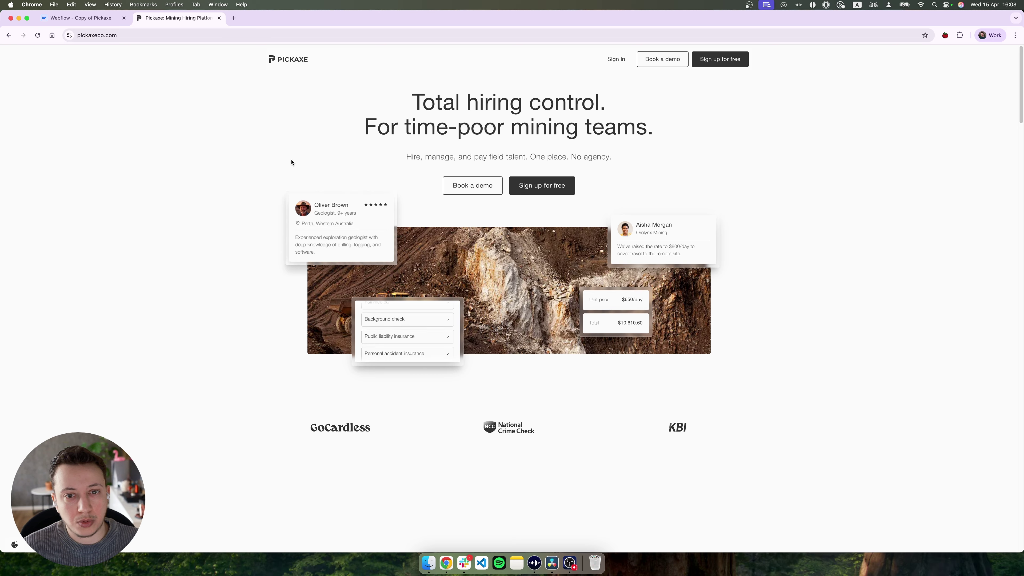
- Switch to the Pickaxe project in Webflow, expand page-wrapper, and show its element settings
left_click(102, 19)
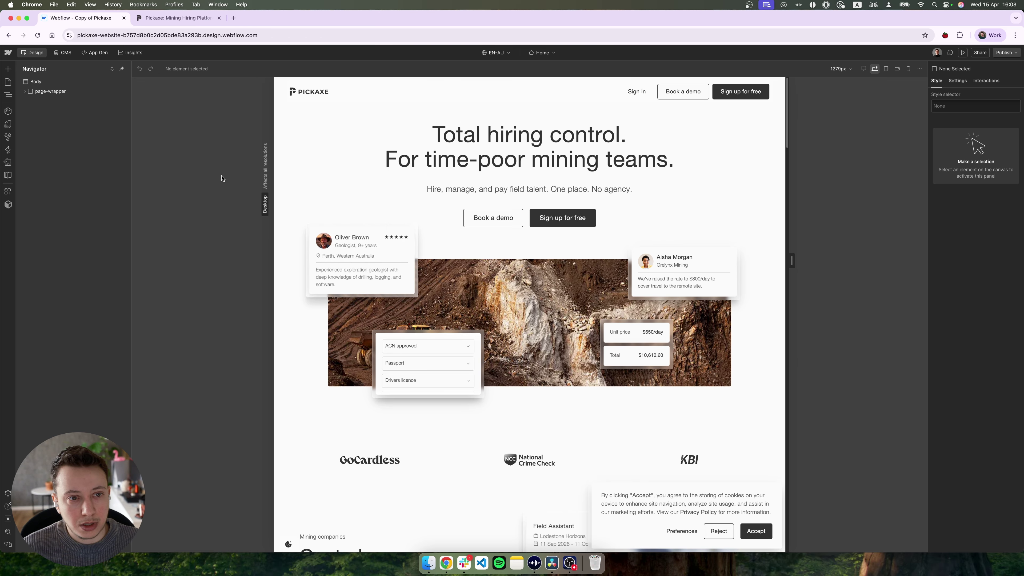
left_click(25, 91)
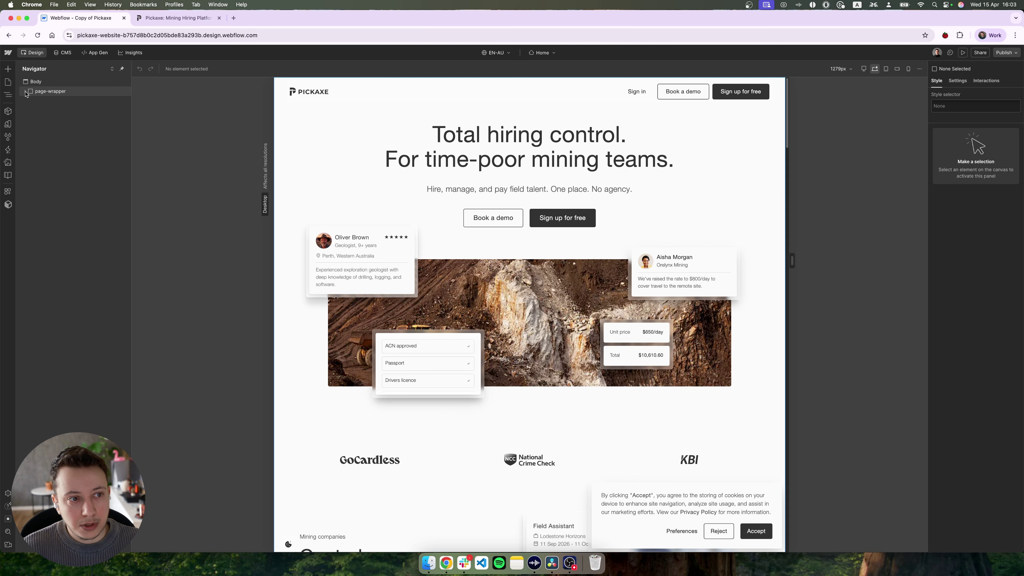
left_click(69, 93)
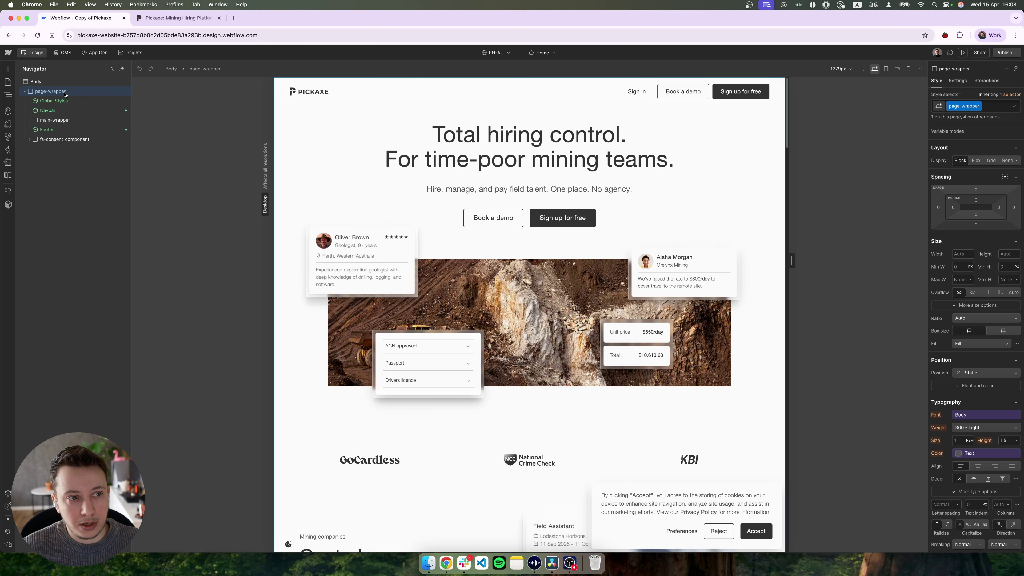
left_click(959, 81)
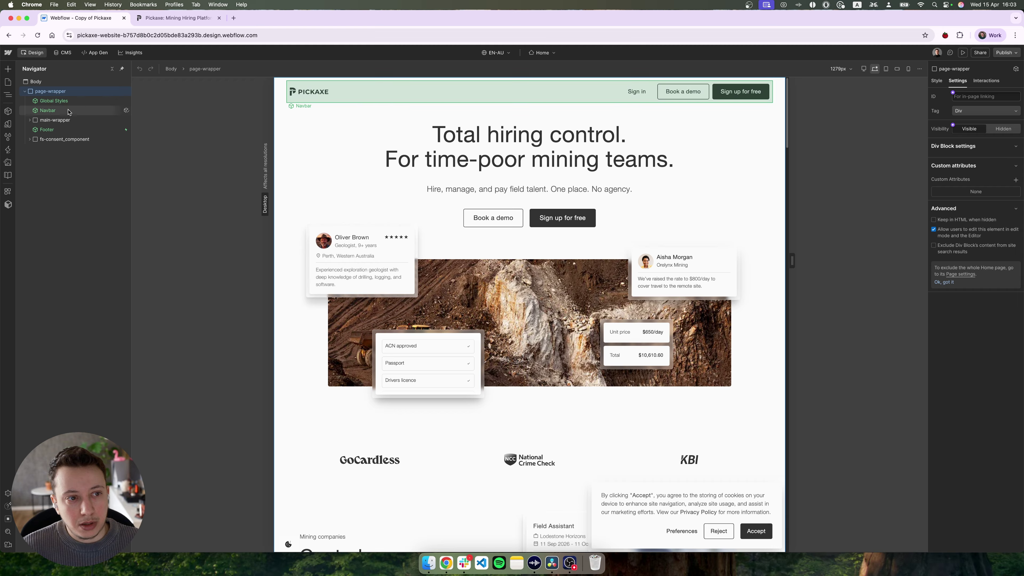
- Open the Navbar component to view navbar_component's settings, then return to the Home page
left_click(47, 111)
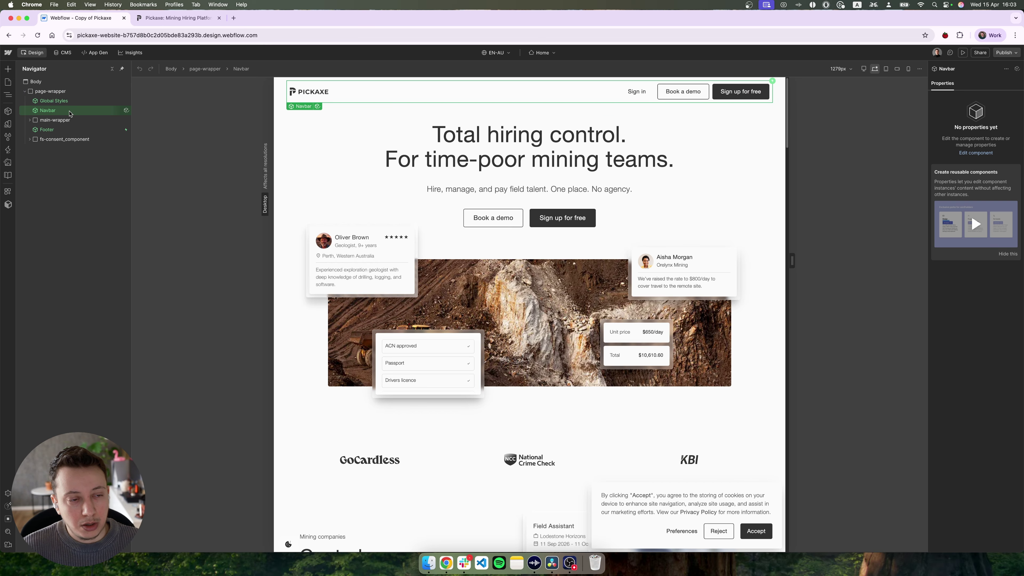
double_click(88, 115)
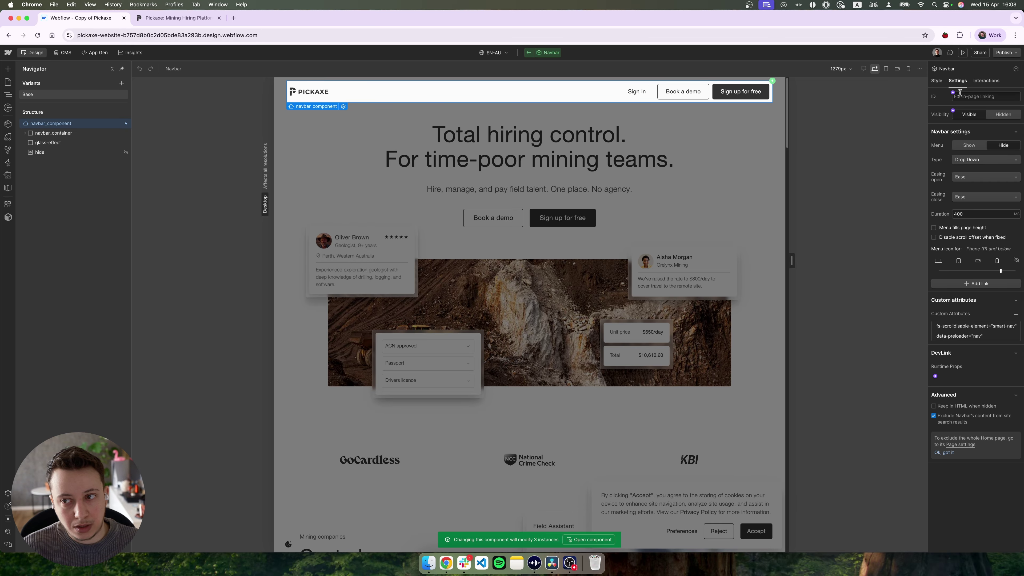
left_click(531, 52)
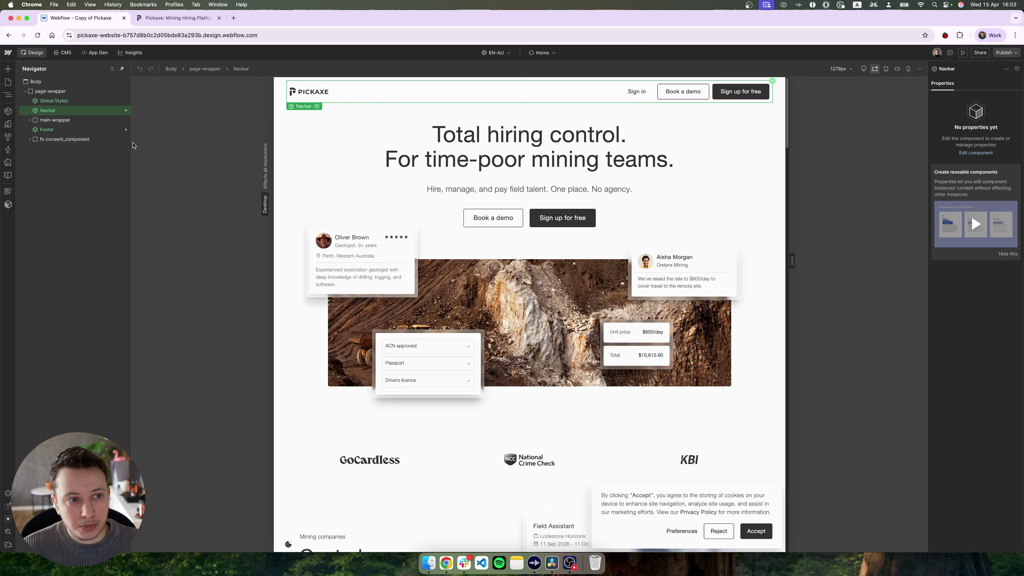
- Select and expand main-wrapper, then review its HTML tag options, keeping Main
left_click(58, 120)
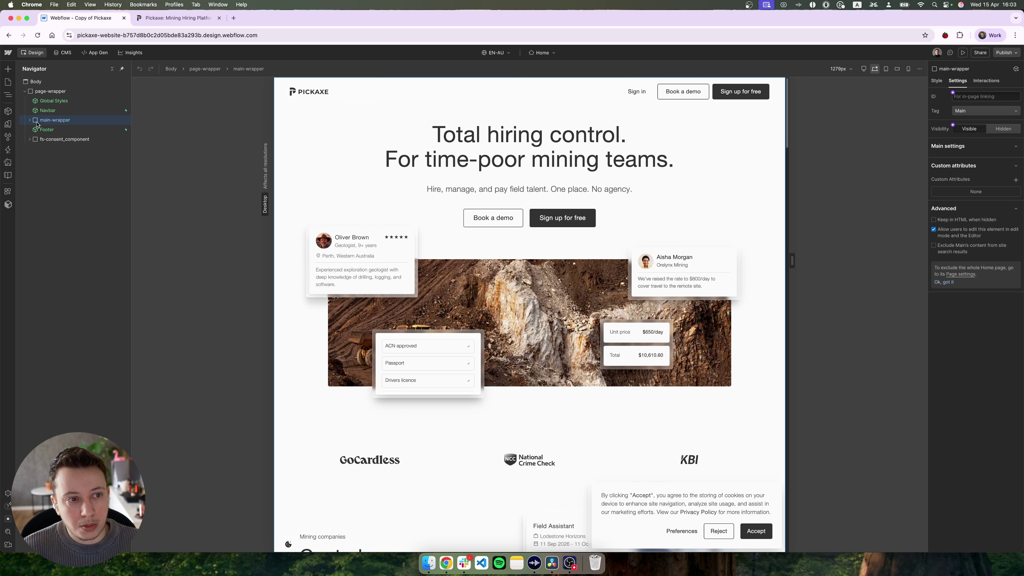
left_click(30, 120)
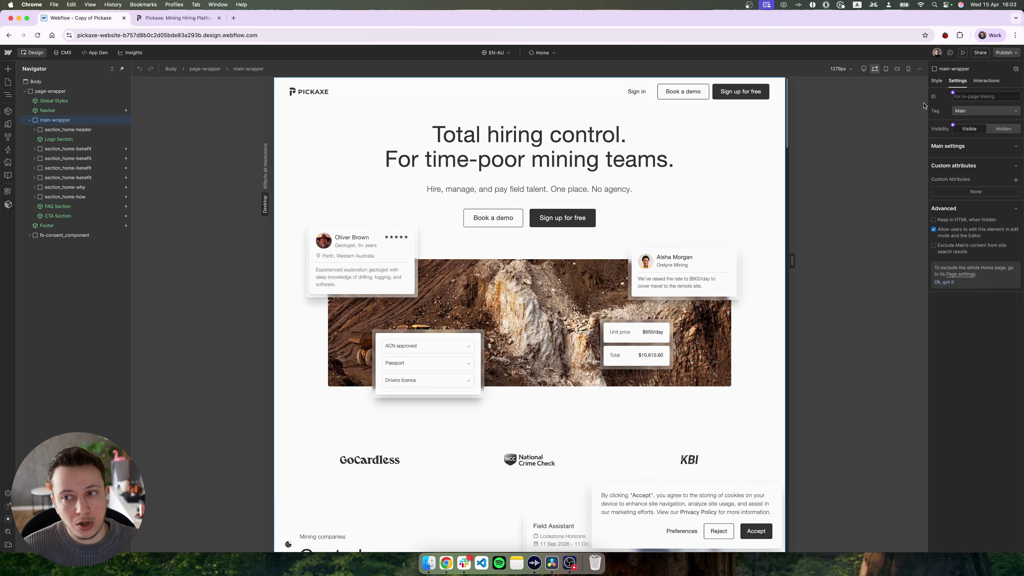
left_click(959, 112)
left_click(960, 90)
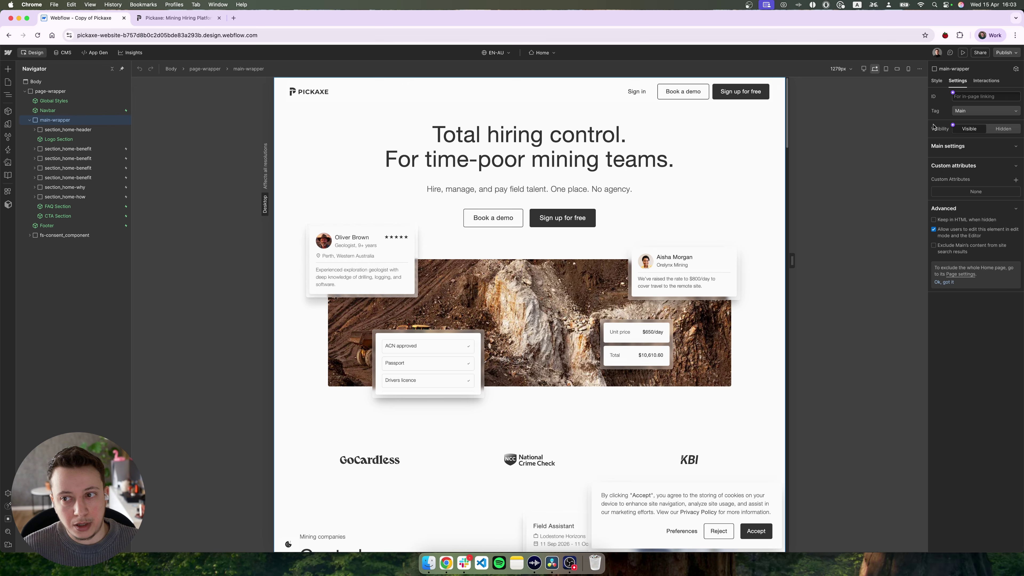
- Open the Footer component, review footer_component's HTML tag options while keeping Footer, and return to the Home page
left_click(68, 225)
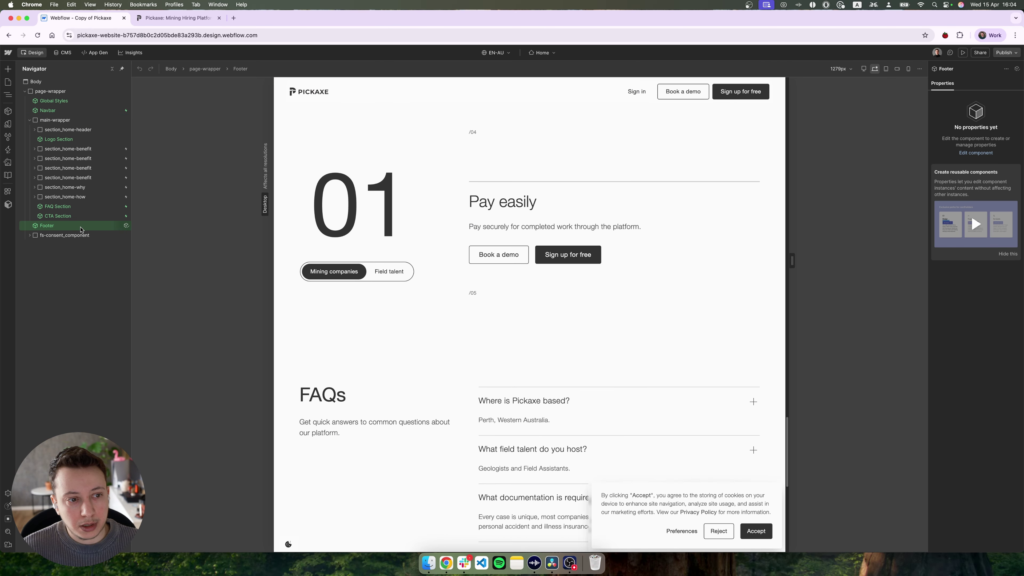
double_click(84, 229)
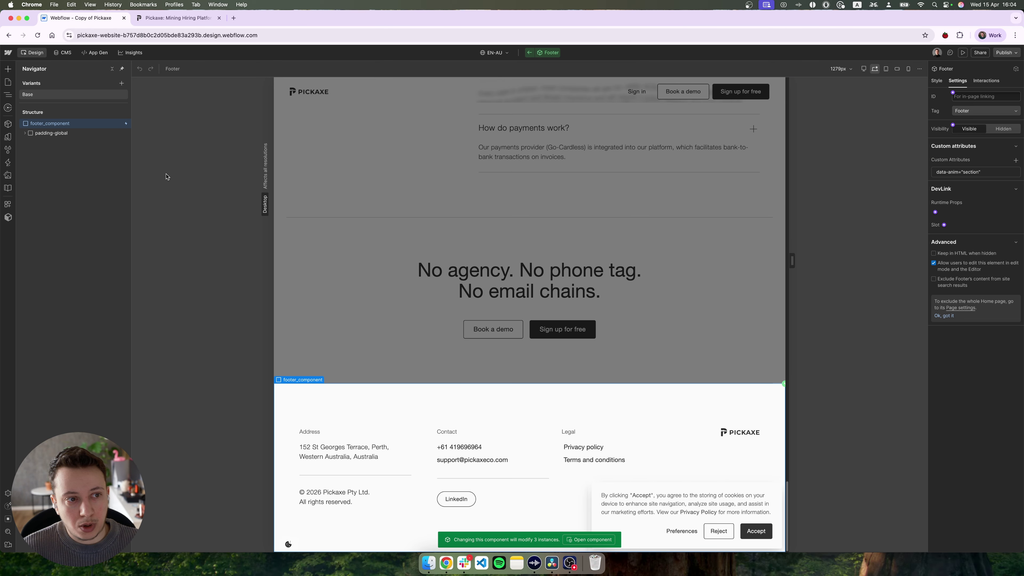
left_click(967, 111)
left_click(963, 71)
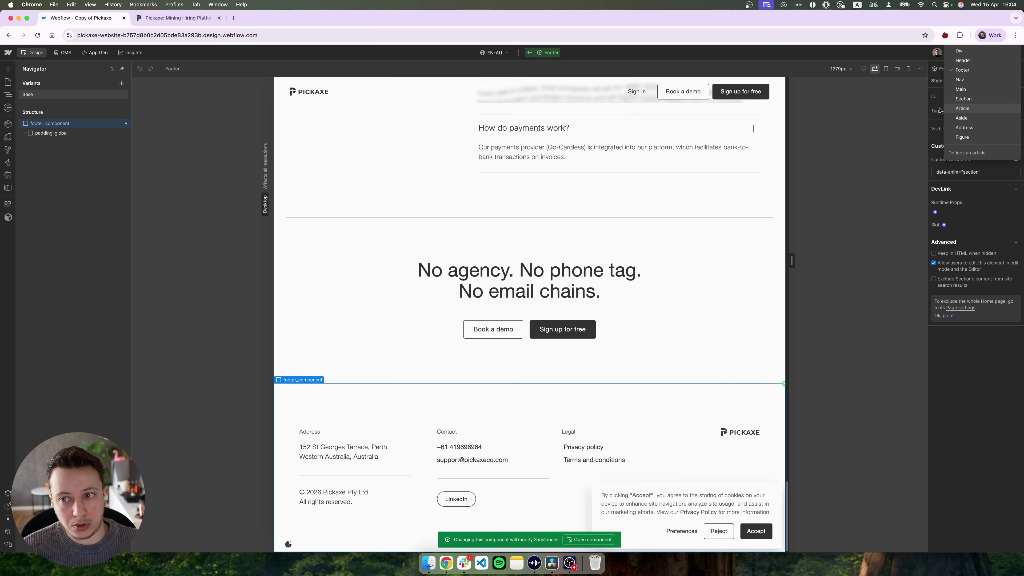
left_click(536, 53)
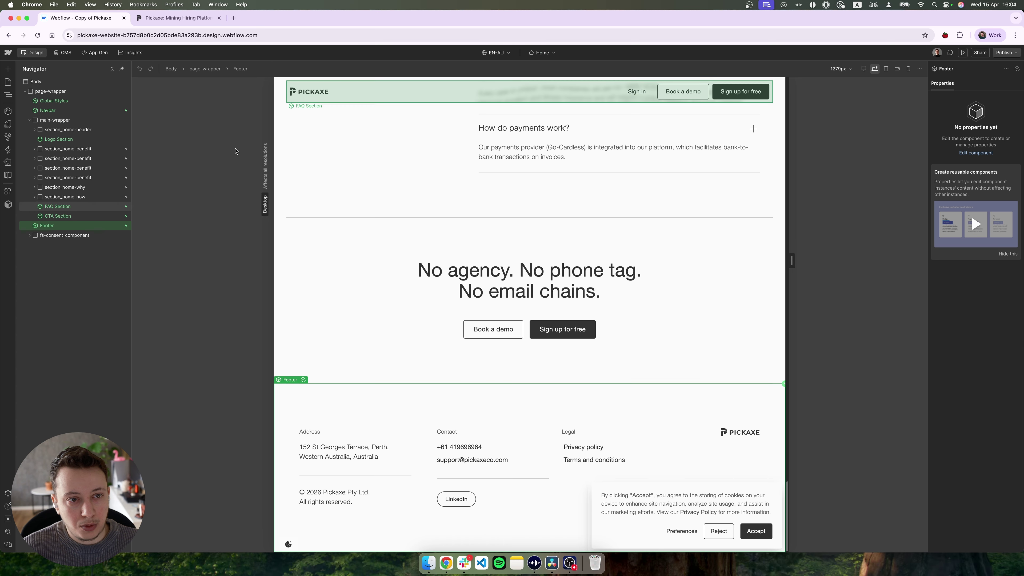
- Select section_home-header and review its HTML tag options, keeping Header
left_click(74, 128)
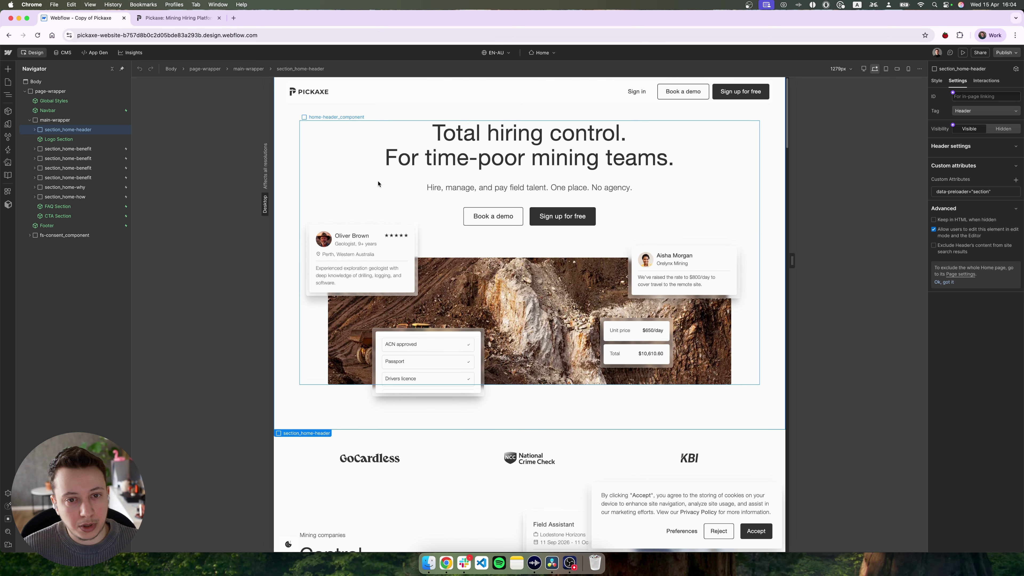
left_click(961, 115)
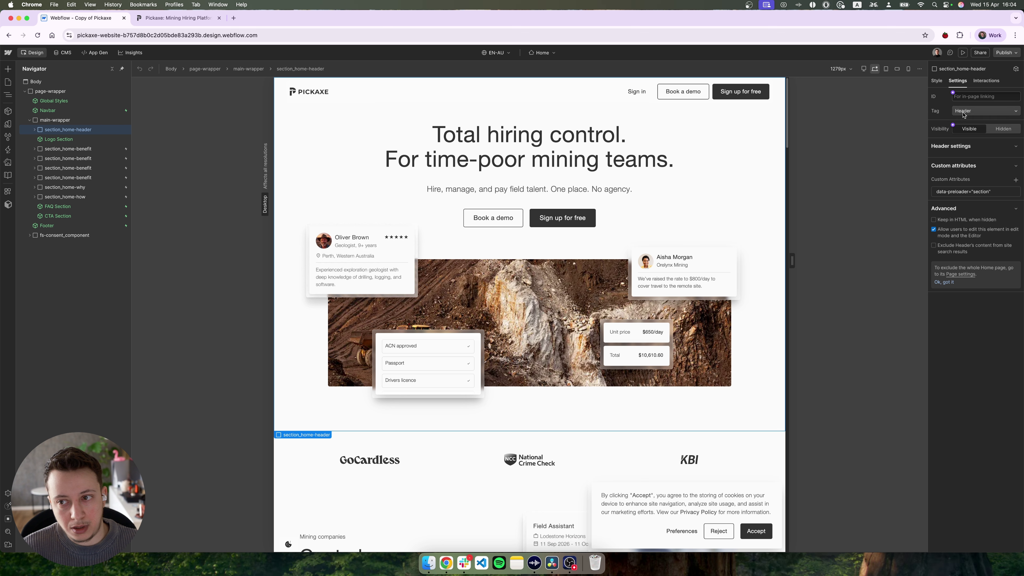
left_click(938, 103)
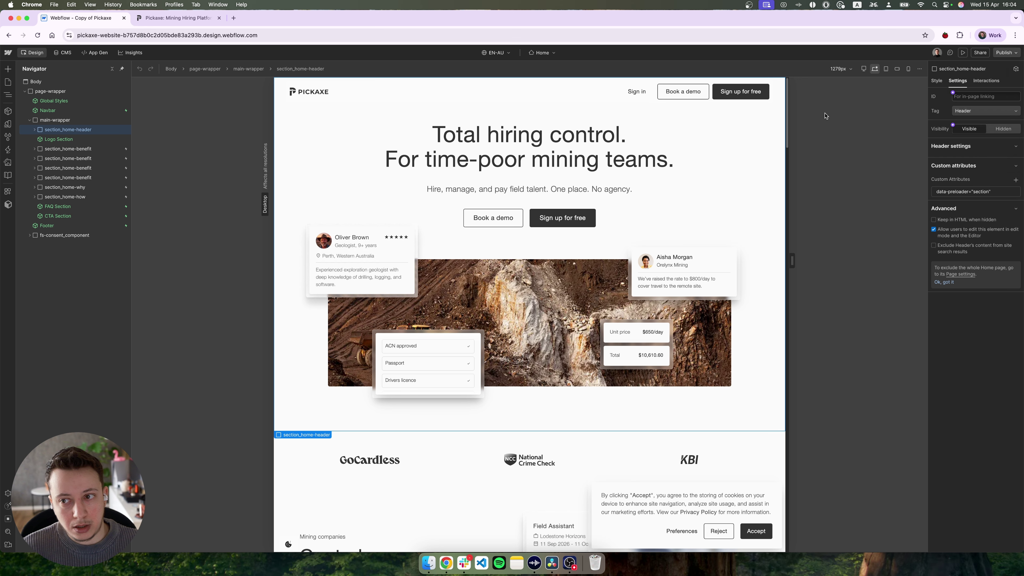
- Check the HTML tag settings of the first and third section_home-benefit elements and section_home-how, keeping Section
left_click(98, 150)
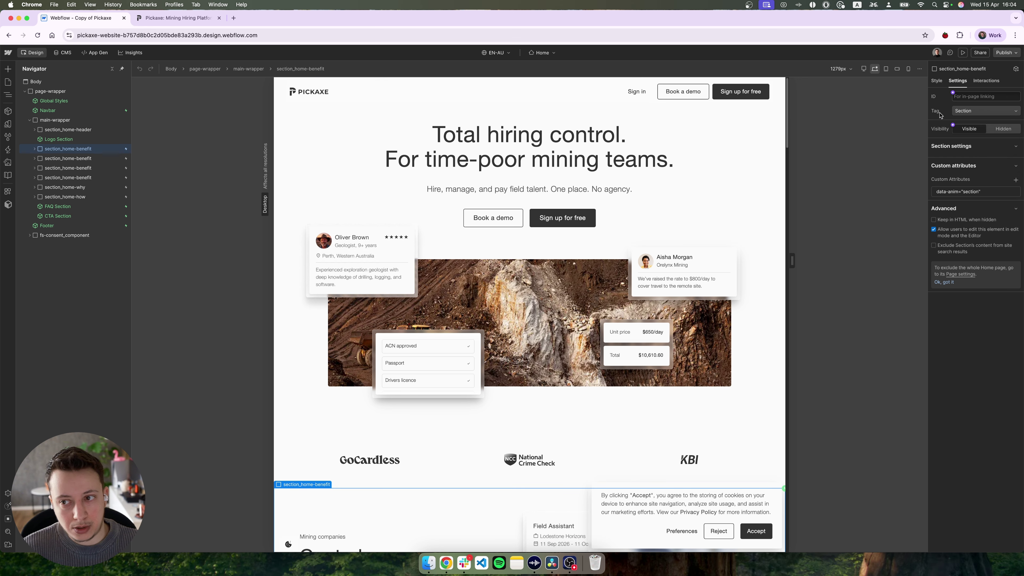
left_click(959, 111)
left_click(941, 111)
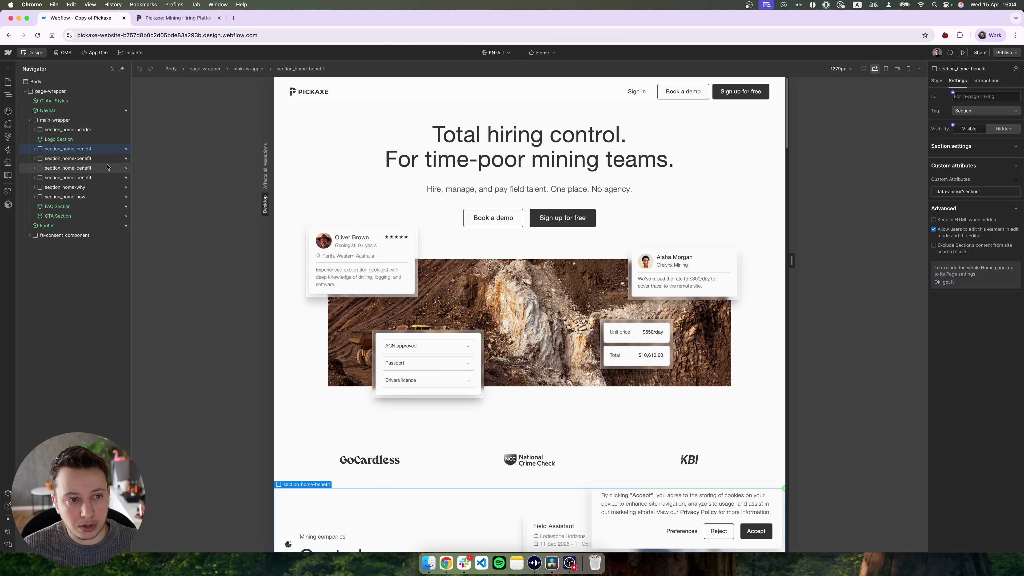
left_click(96, 168)
left_click(93, 197)
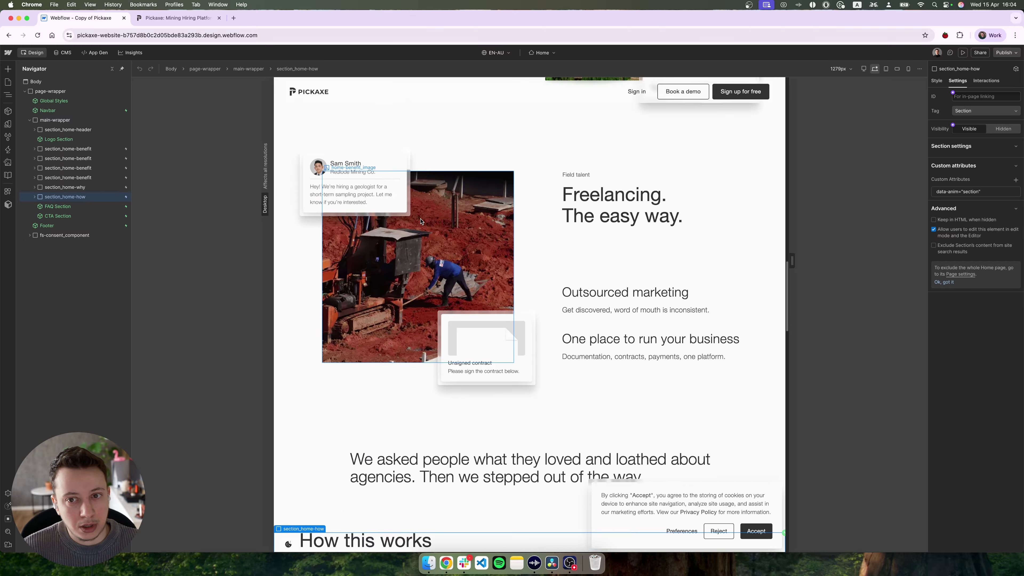
- Select the "Total hiring control." hero heading and check its heading tag settings
scroll(420, 221, "up", 20)
scroll(420, 221, "up", 15)
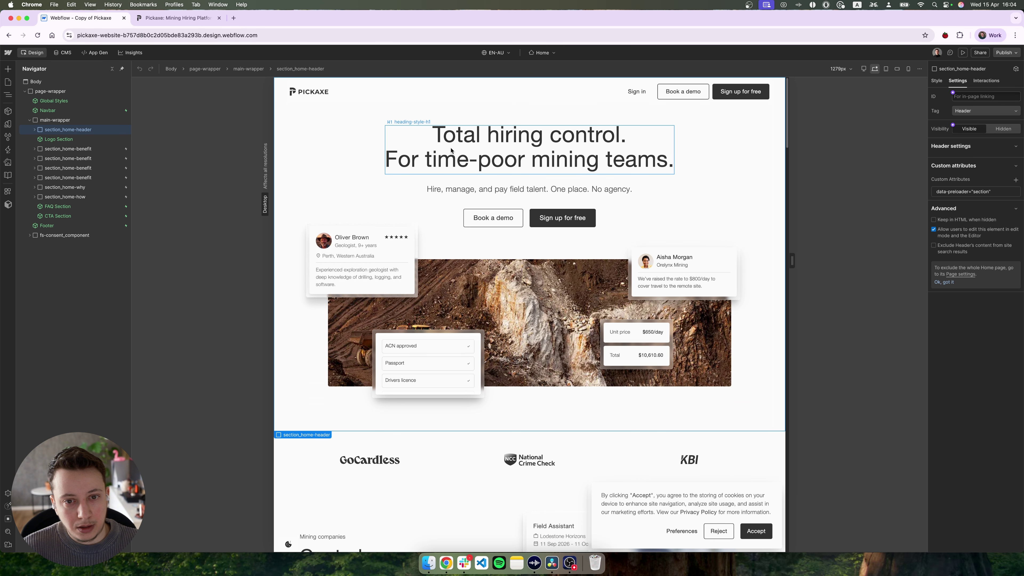
left_click(452, 152)
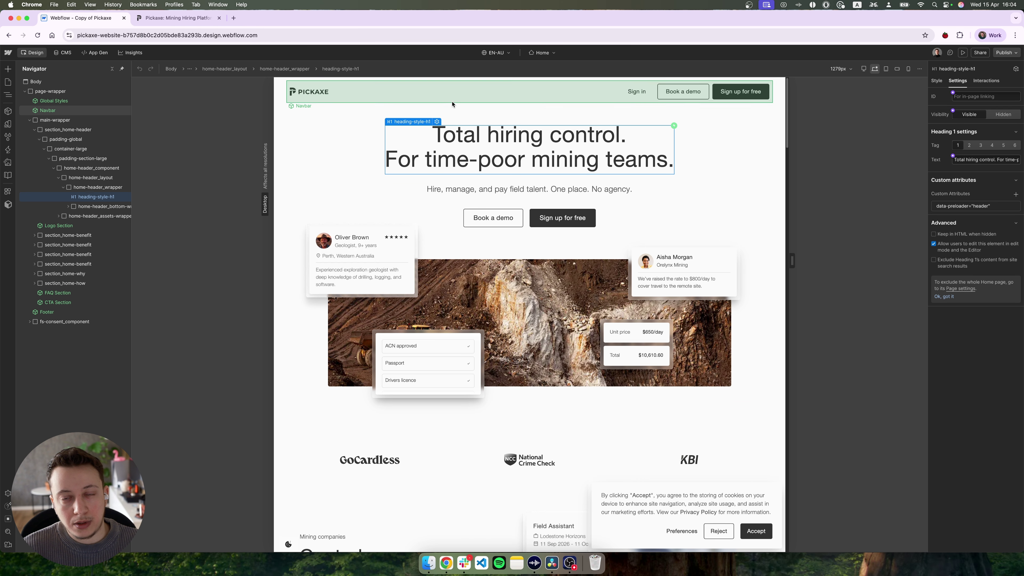
left_click(437, 121)
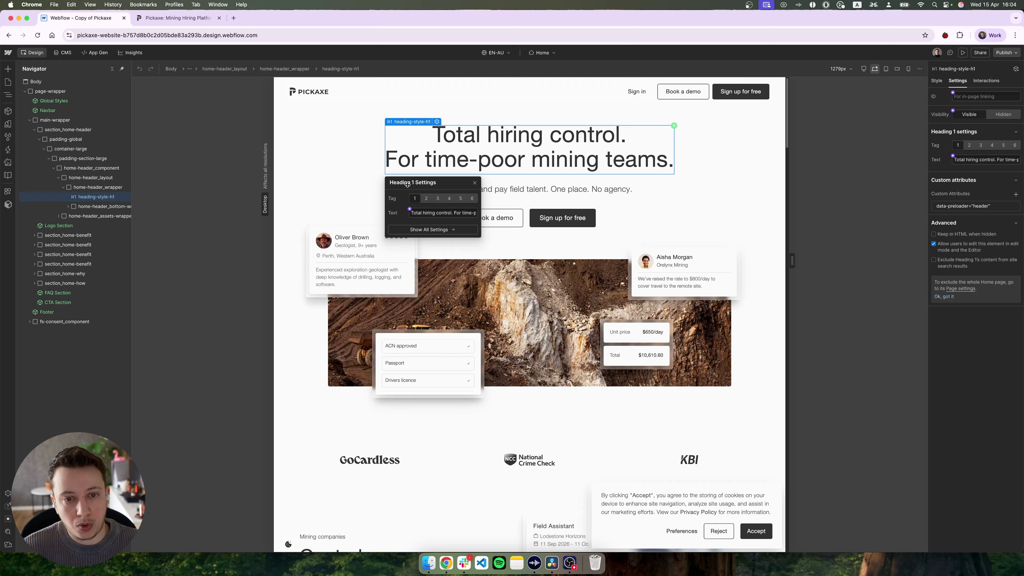
left_click_drag(407, 184, 364, 193)
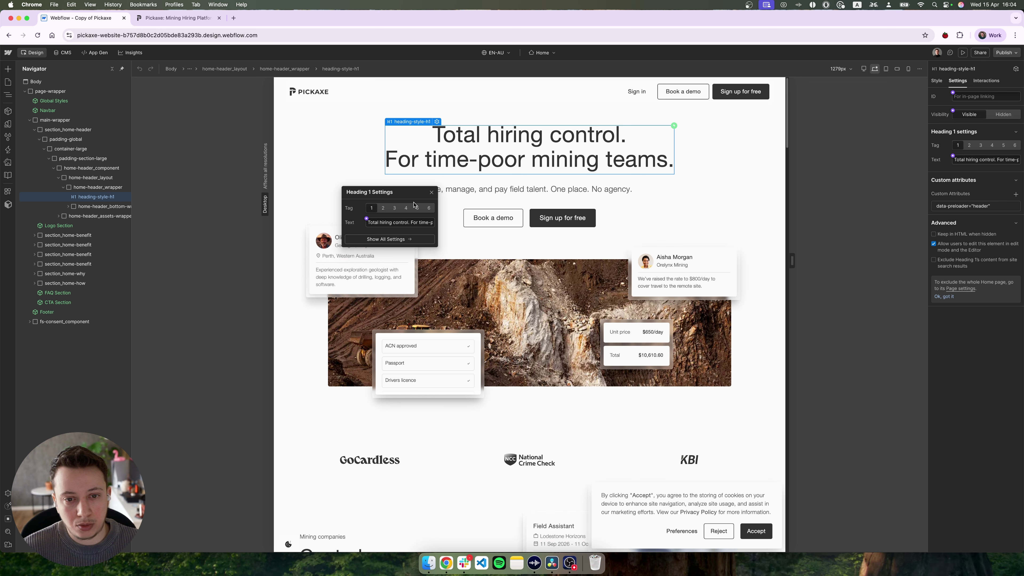
left_click(432, 195)
- Select the "Control. Where it counts." heading in the first benefit section and check its heading tag settings
scroll(351, 308, "down", 6)
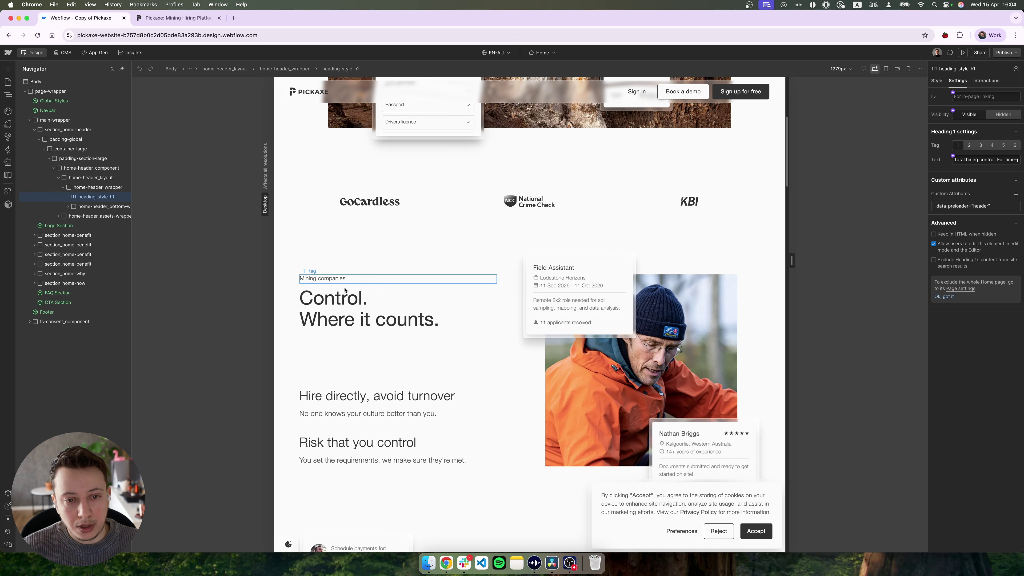
left_click(330, 314)
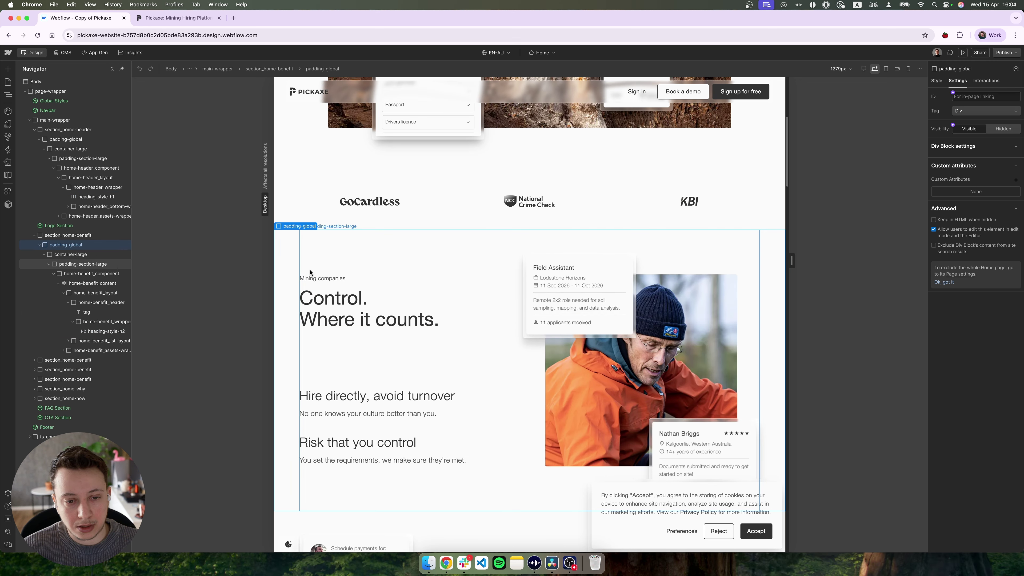
left_click(333, 313)
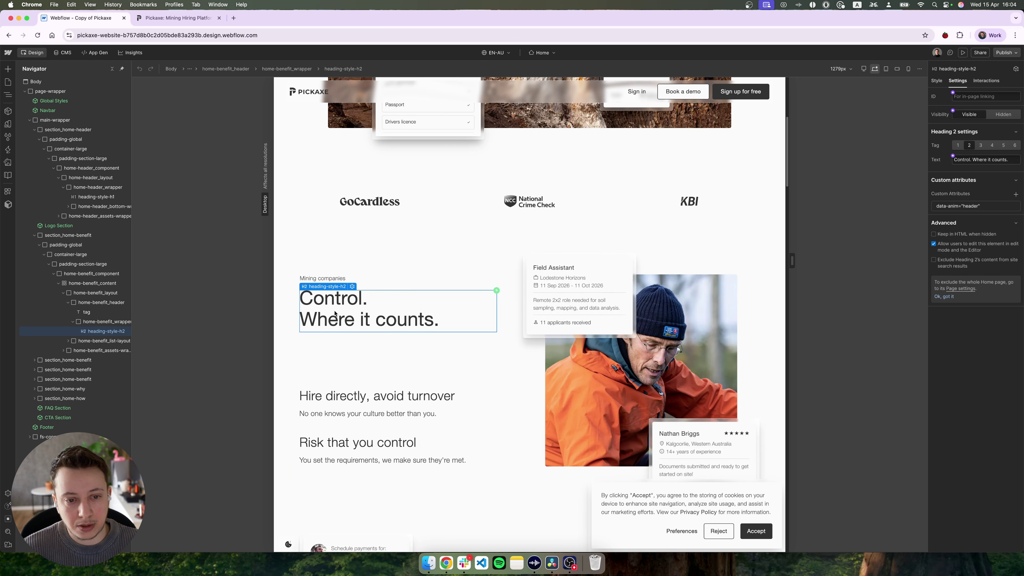
left_click(352, 286)
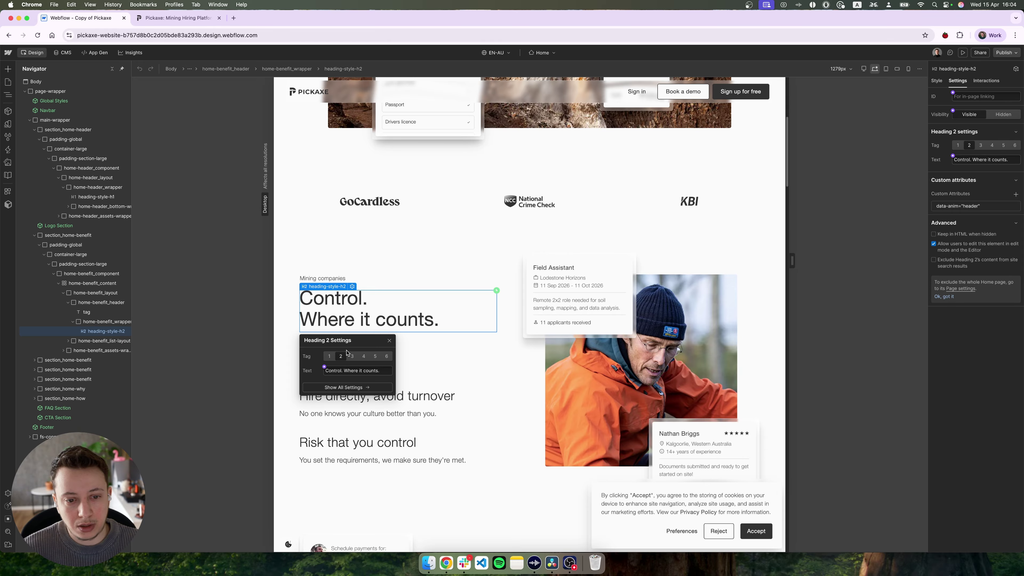
left_click(389, 341)
- Check the heading tags of the "Hire directly, avoid turnover" and "Risk that you control" subheadings in the first benefit section
left_click(344, 395)
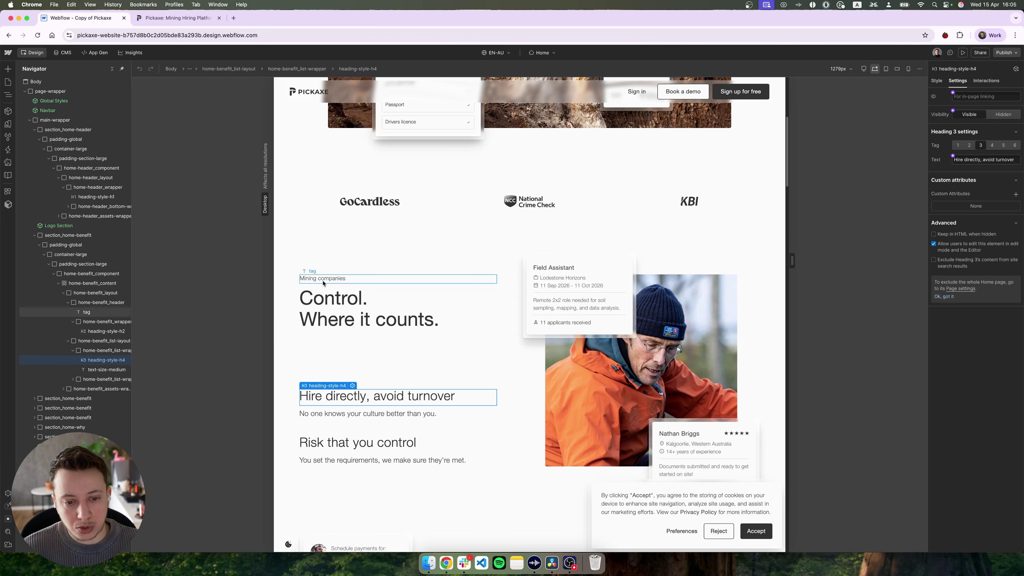
scroll(323, 255, "down", 3)
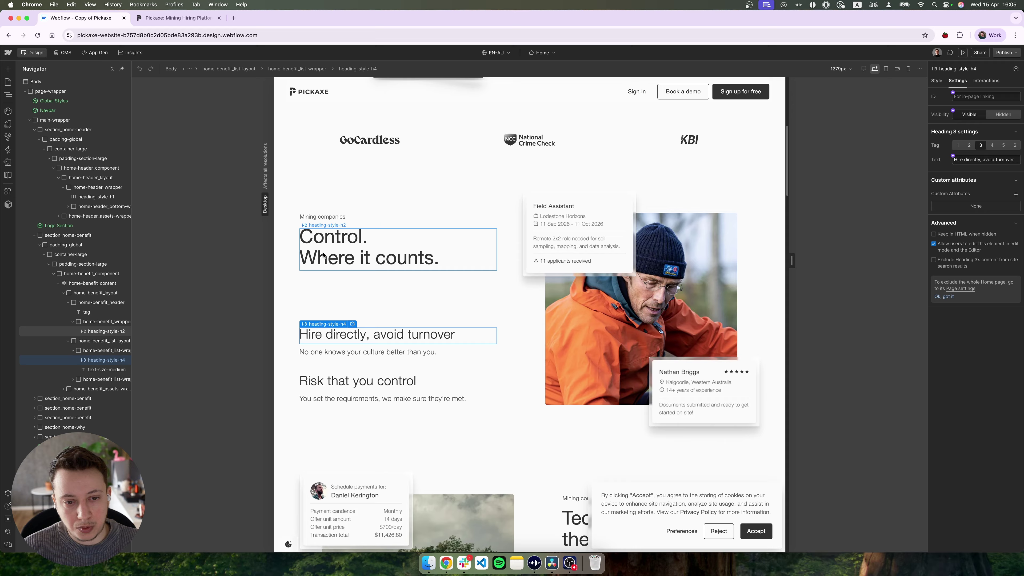
left_click(338, 246)
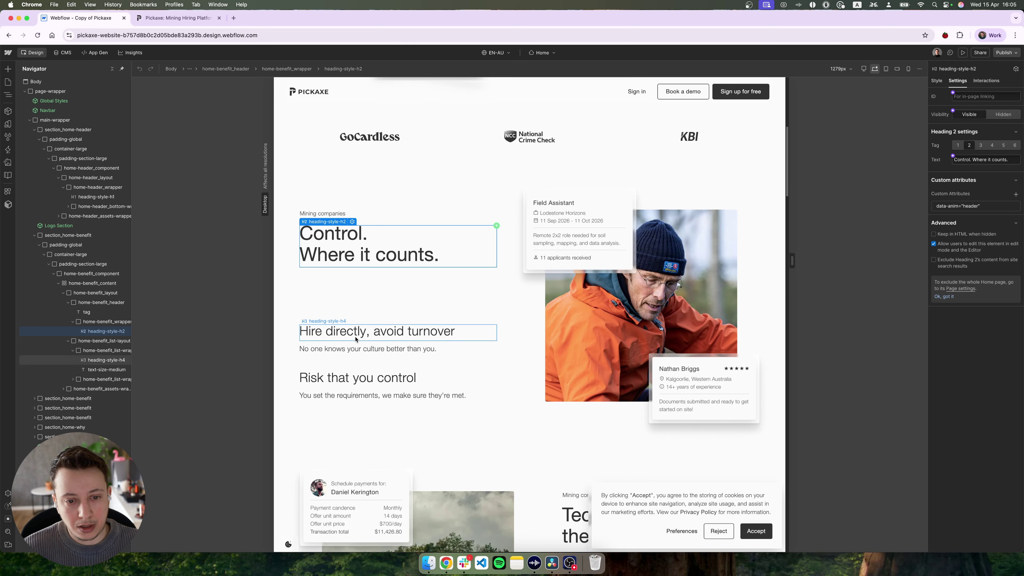
left_click(325, 333)
left_click(352, 321)
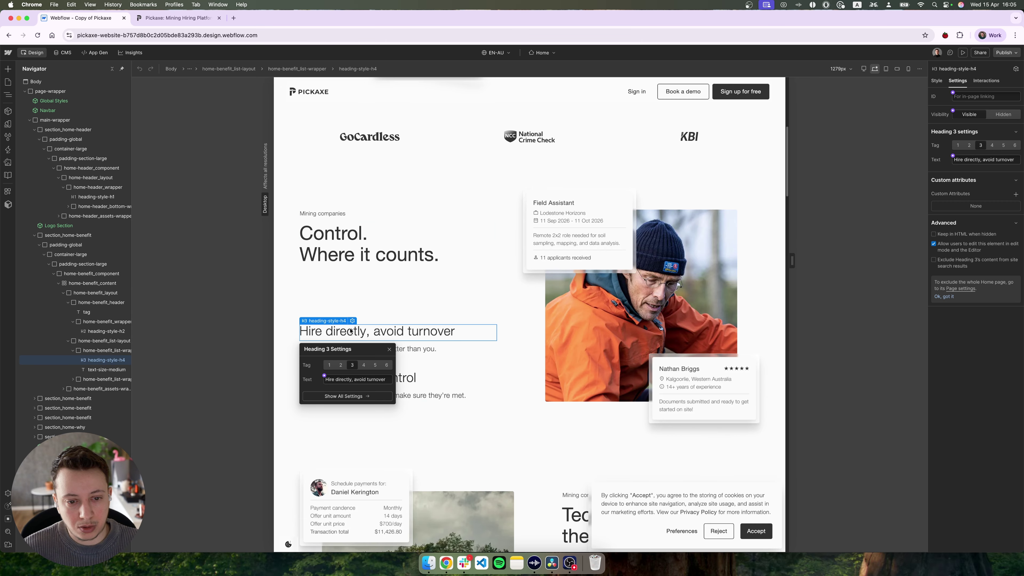
left_click(416, 378)
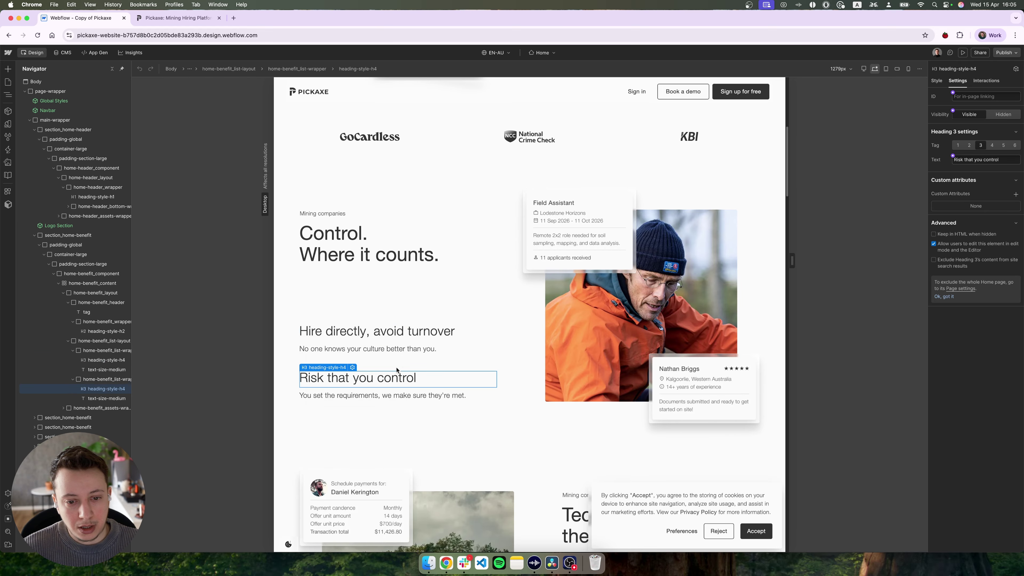
left_click(352, 366)
left_click(367, 335)
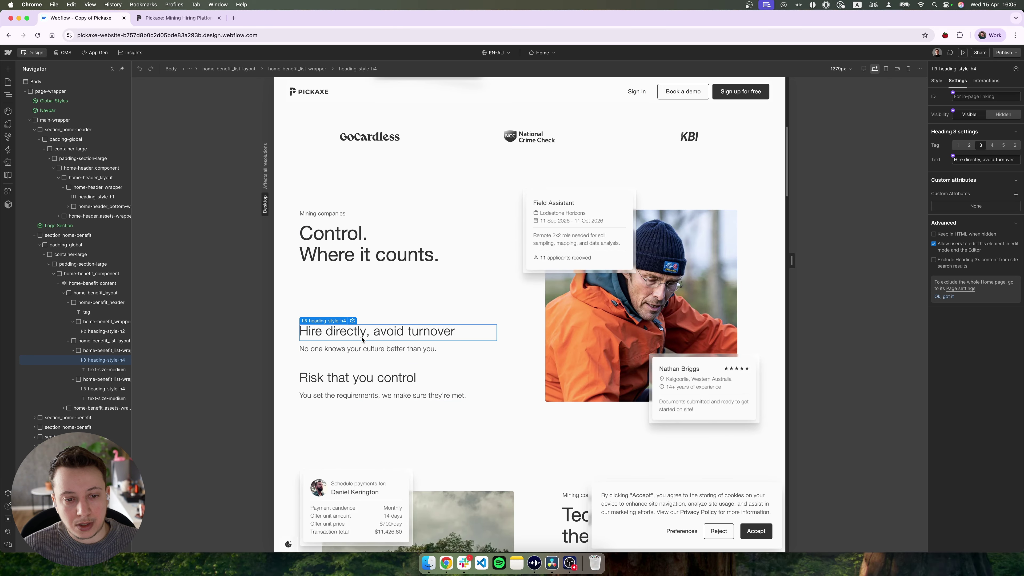
- Compare the heading level of "Control. Where it counts." with those of the two subheadings below it
left_click(334, 249)
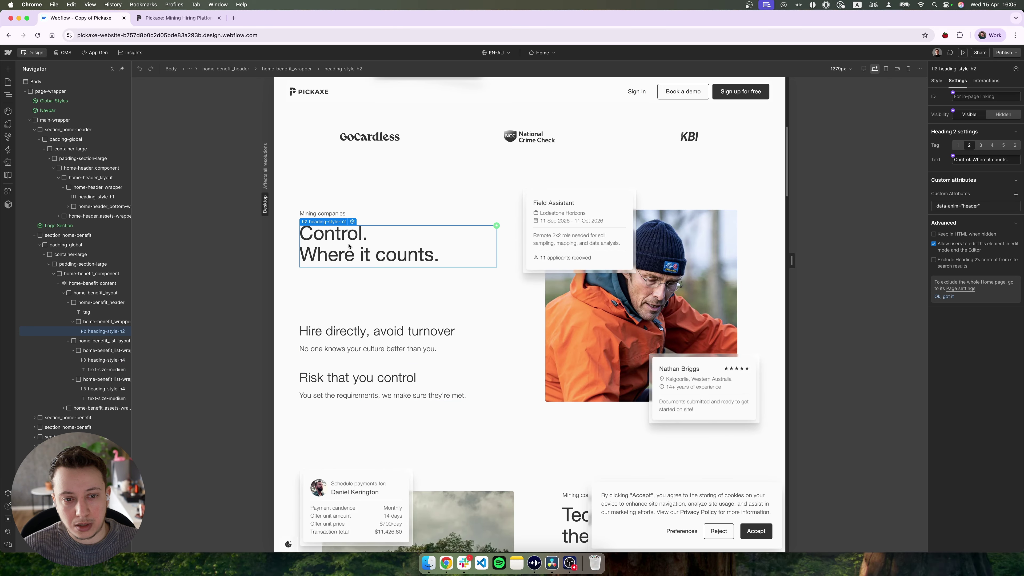
left_click(349, 335)
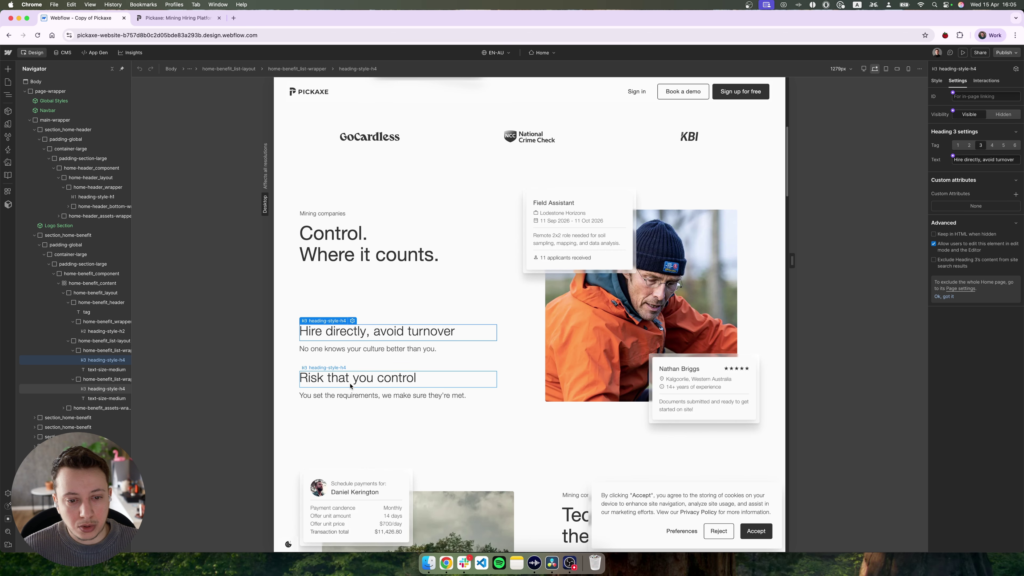
left_click(352, 321)
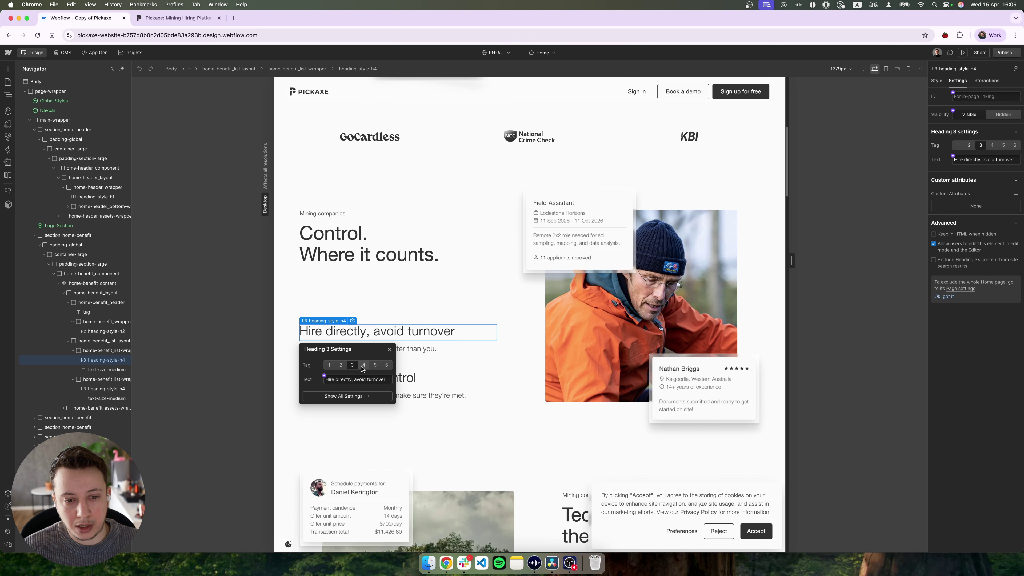
left_click_drag(373, 351, 419, 366)
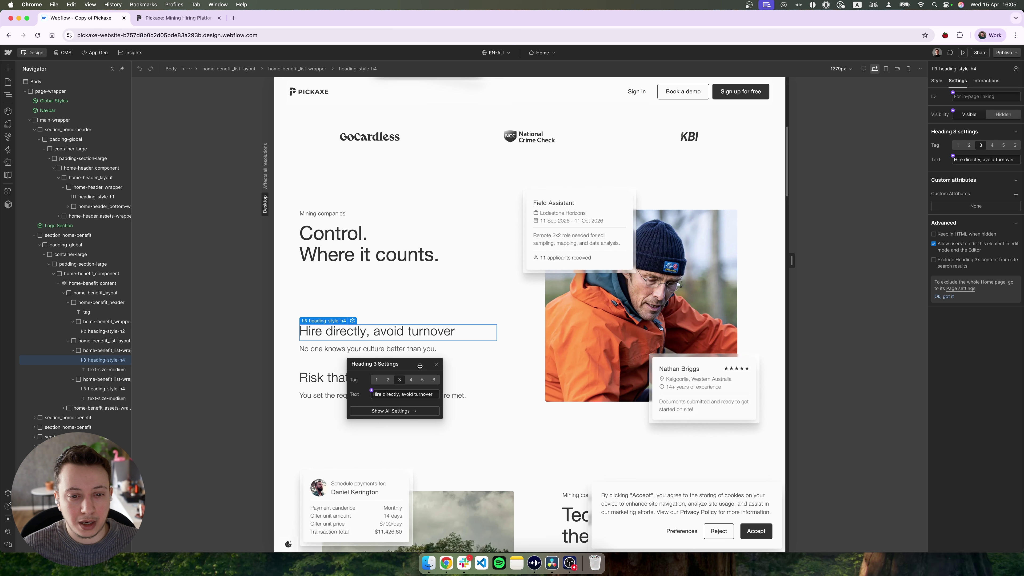
left_click(323, 242)
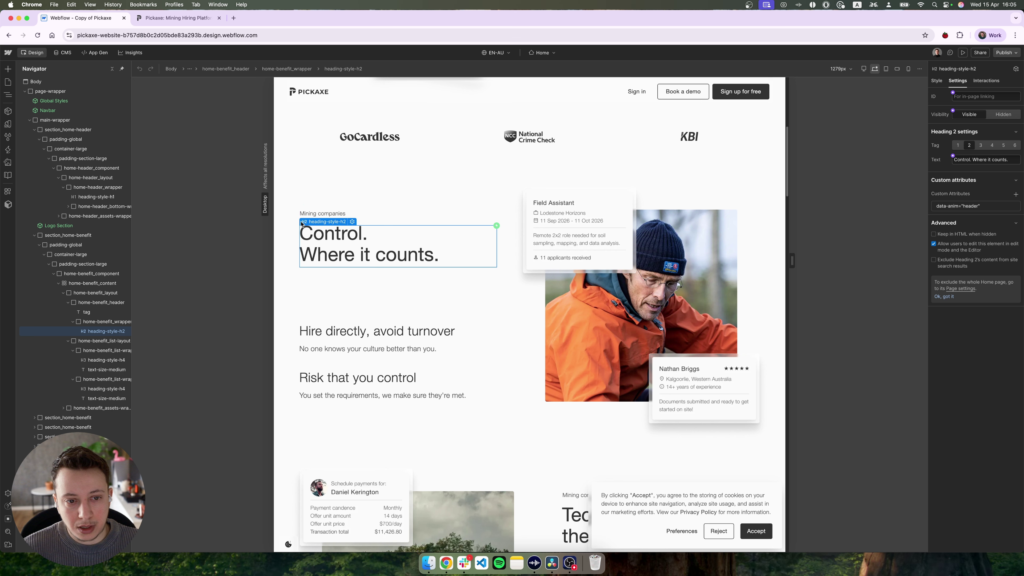
left_click(330, 332)
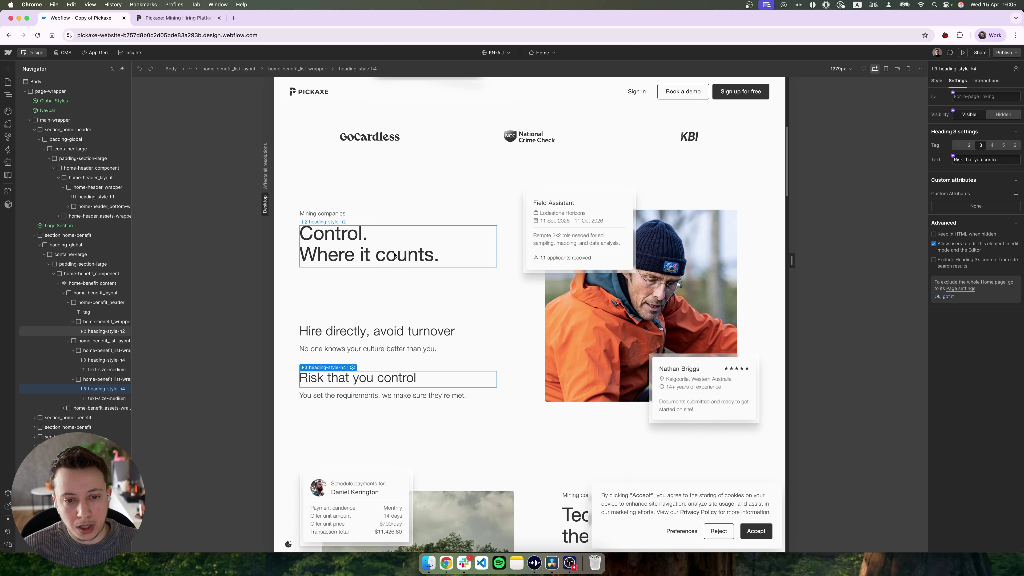
left_click(355, 247)
- Duplicate the "Hire directly, avoid turnover" heading, try heading tag 4 on the copy, and delete the copy
left_click(324, 332)
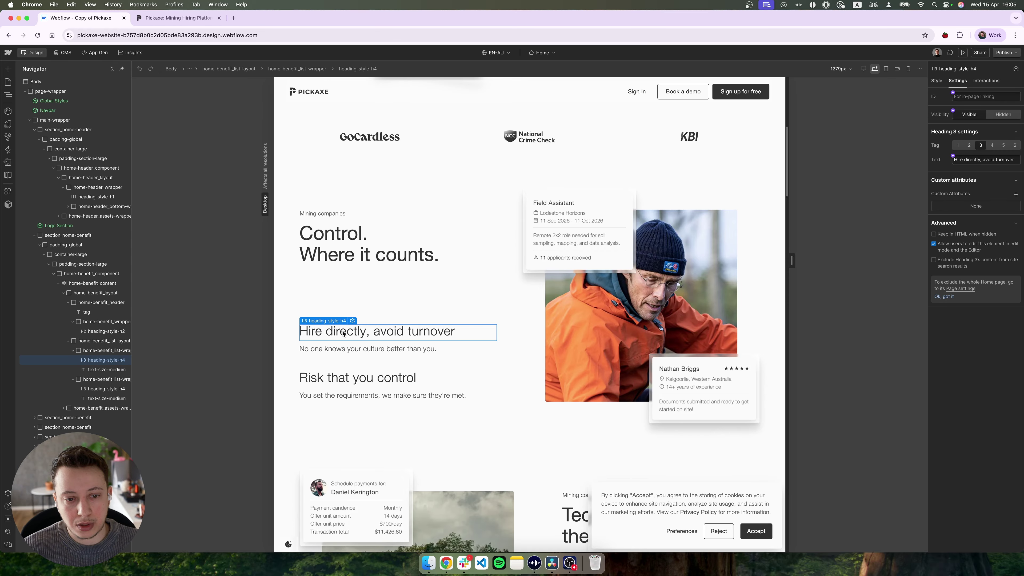
key("super+d")
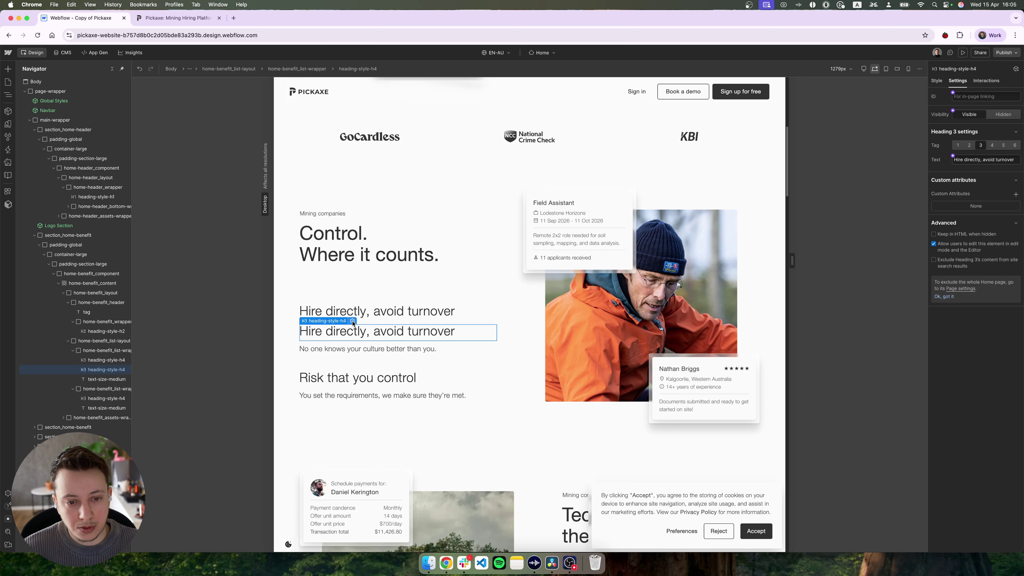
left_click(352, 321)
left_click(362, 366)
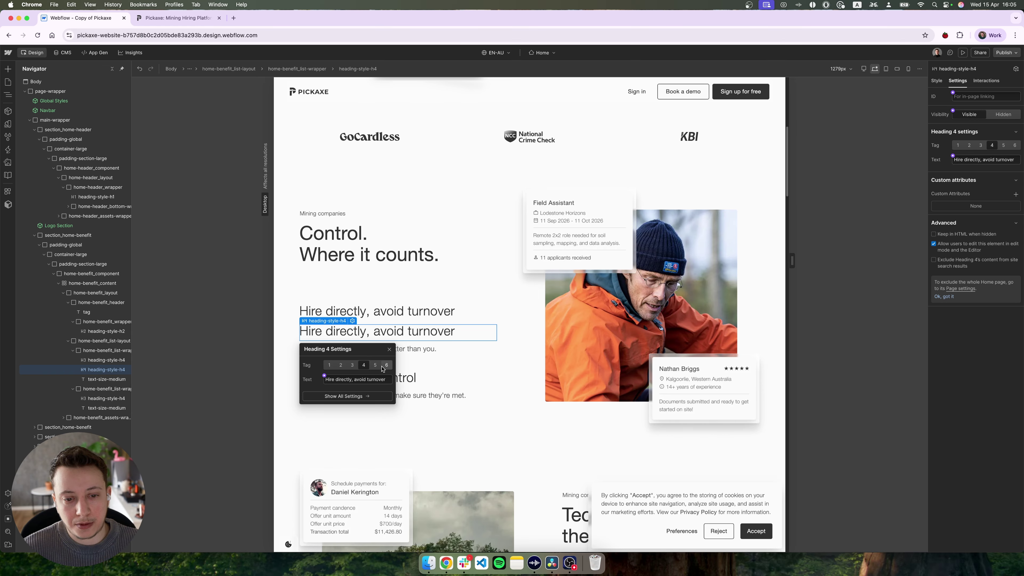
left_click(389, 350)
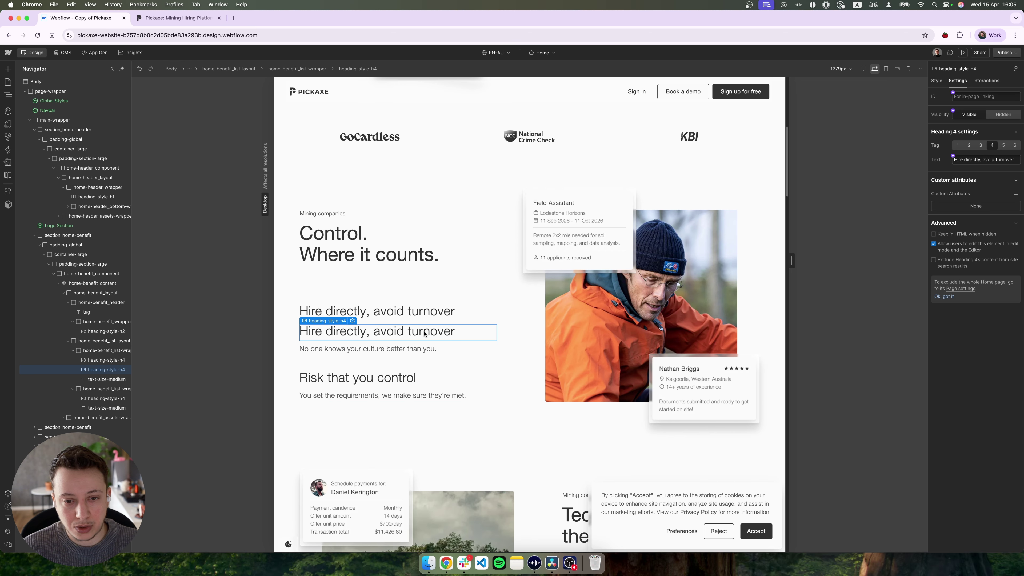
key("Delete")
- Review the hierarchy of the benefit subheadings, the "Control. Where it counts." heading and their surrounding padding-global block
left_click(355, 335)
left_click(358, 376)
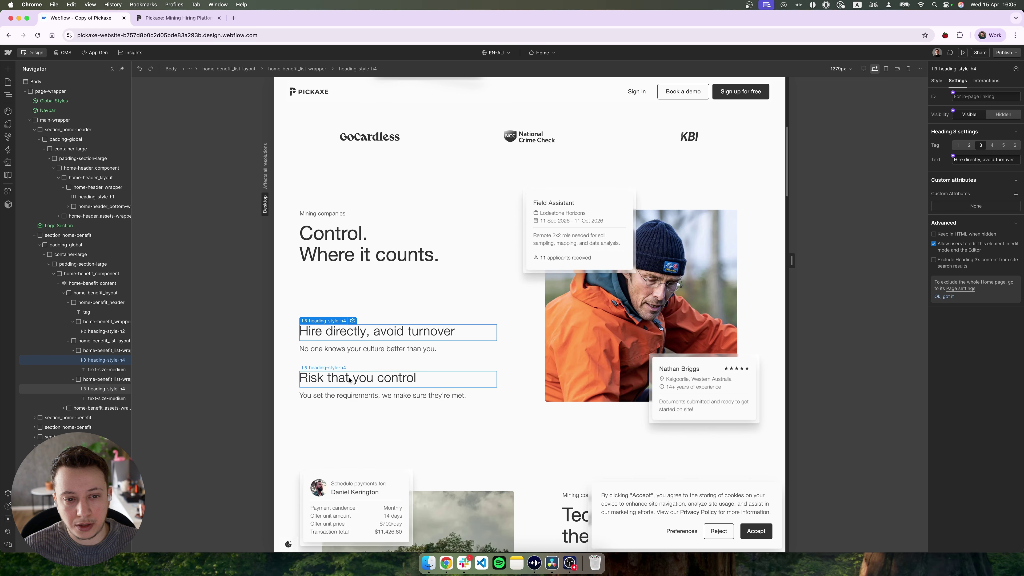
left_click(351, 334)
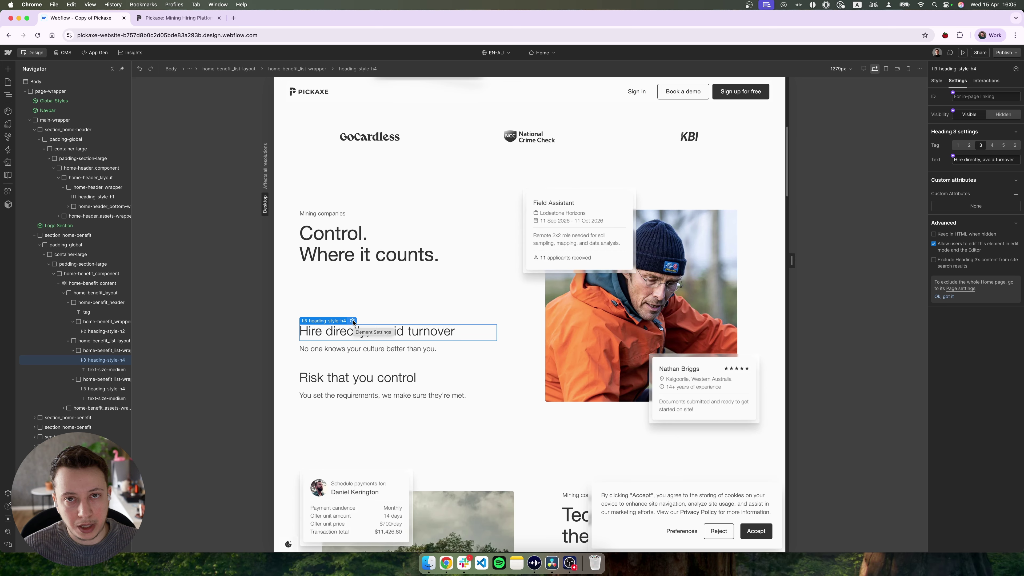
left_click(351, 254)
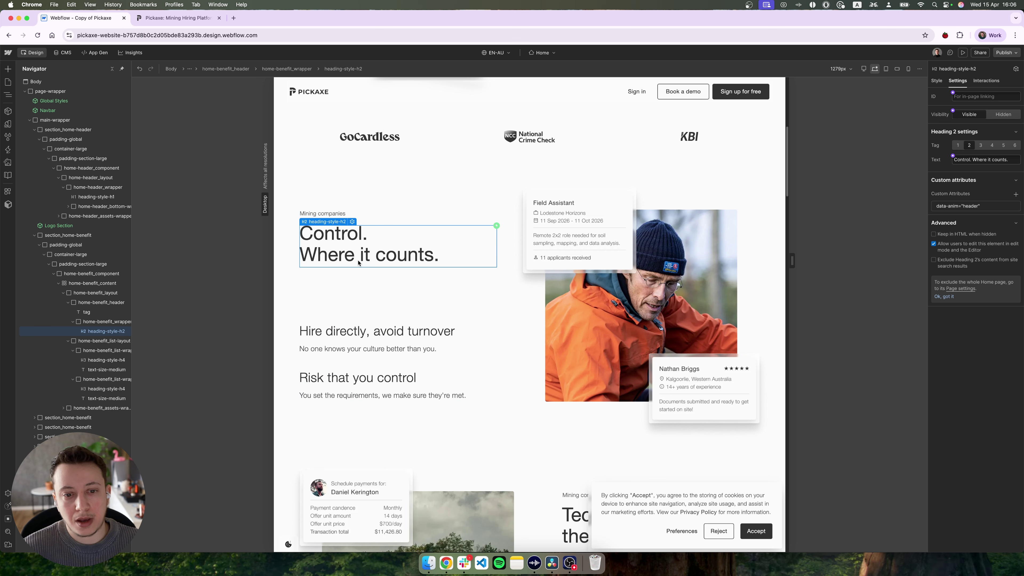
left_click(289, 261)
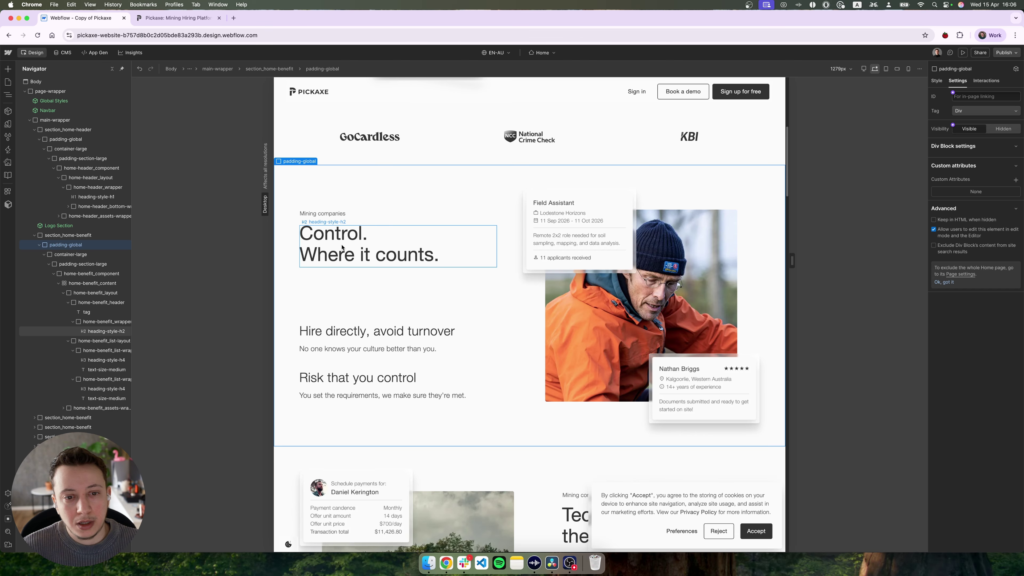
- Show the heading-style-h2 style settings of the "Control. Where it counts." heading
left_click(359, 245)
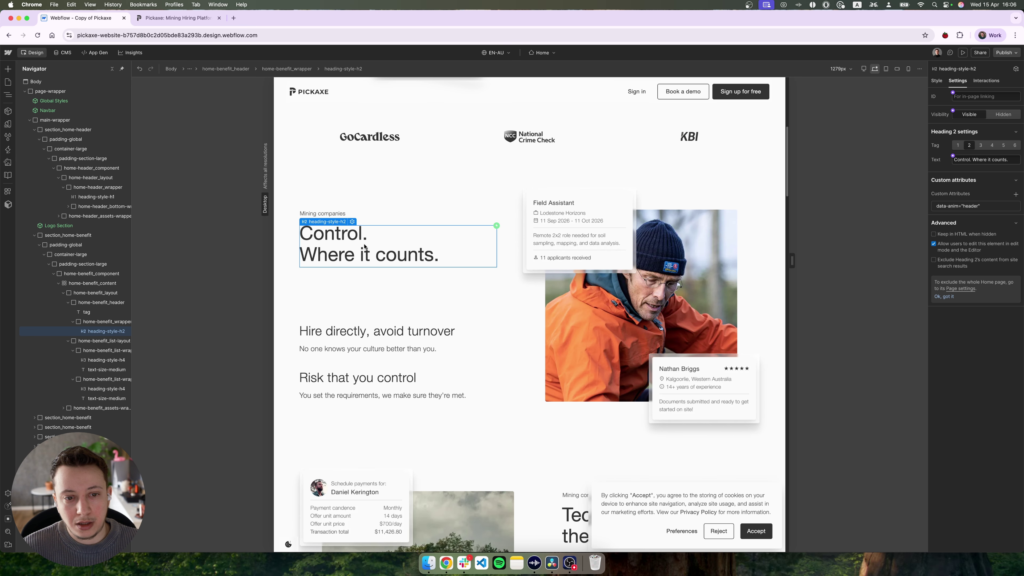
left_click(936, 80)
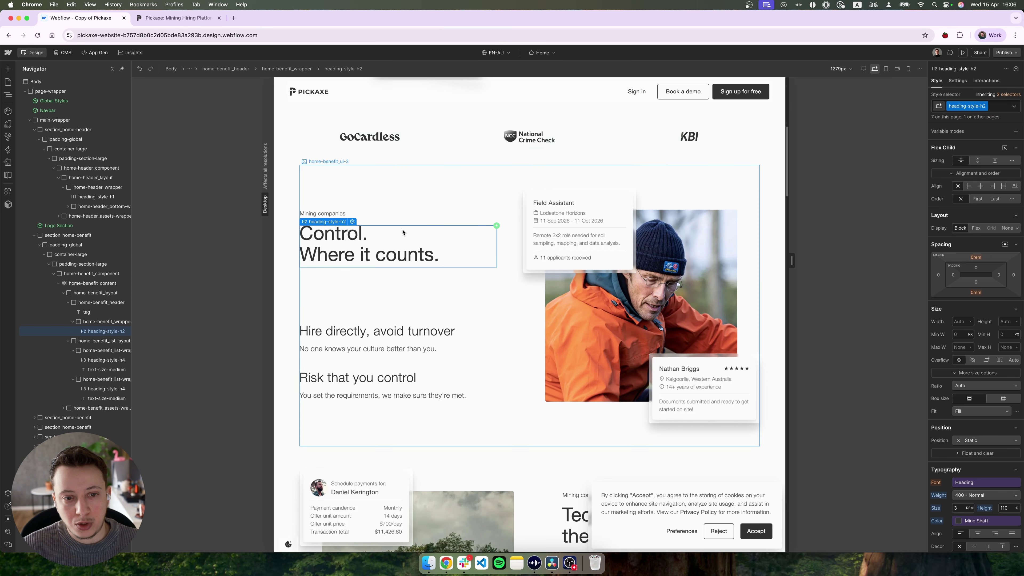
left_click(351, 221)
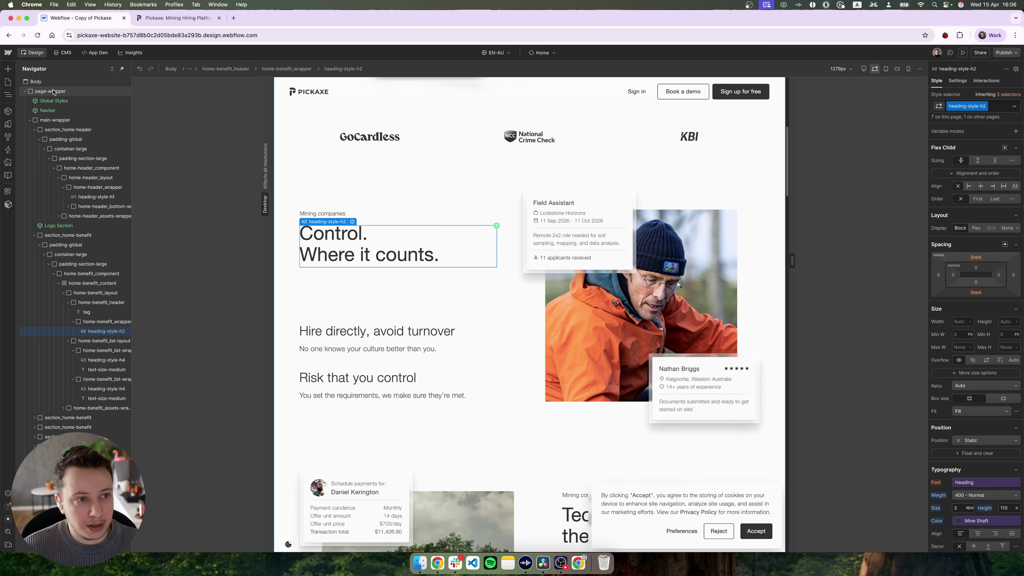
- Widen the element tree and review the page structure by selecting Body, Navbar and main-wrapper
left_click(76, 83)
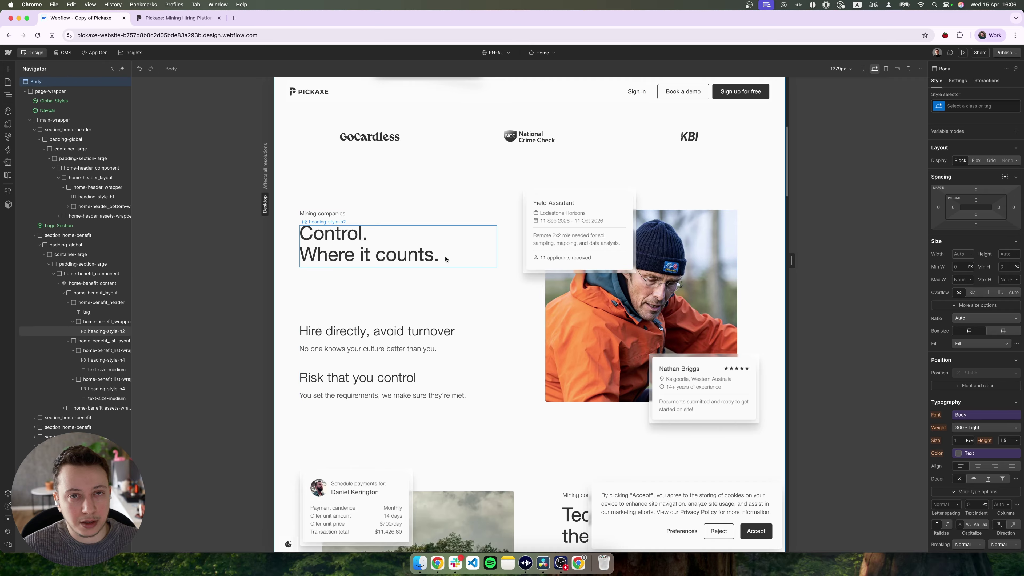
left_click_drag(131, 135, 149, 136)
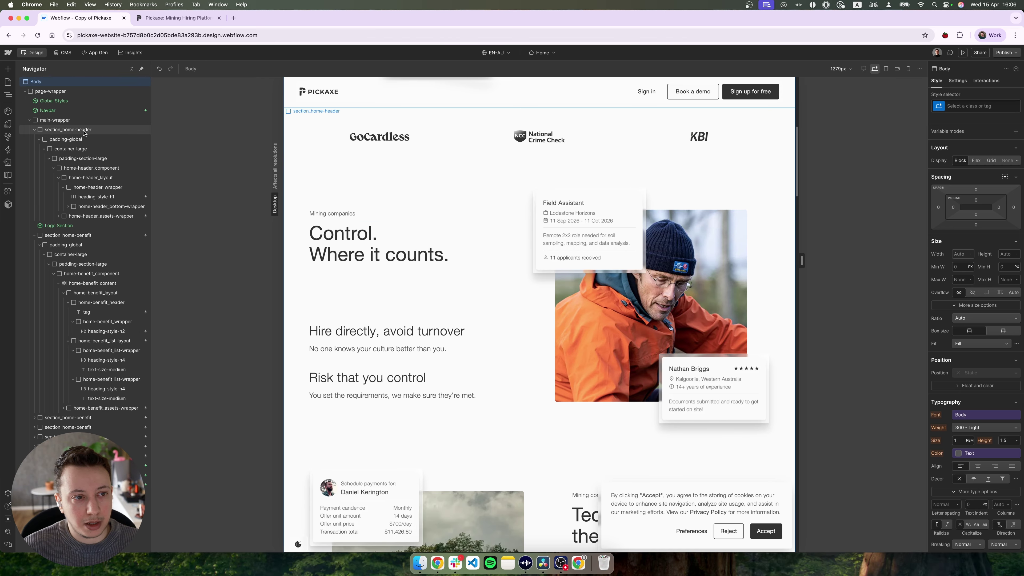
left_click(66, 120)
left_click(58, 109)
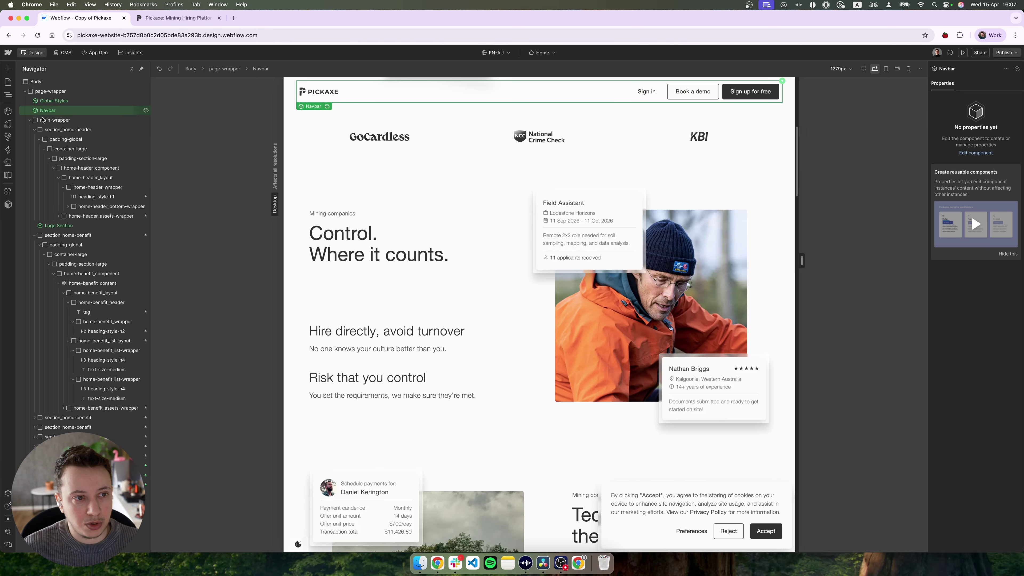
left_click(56, 120)
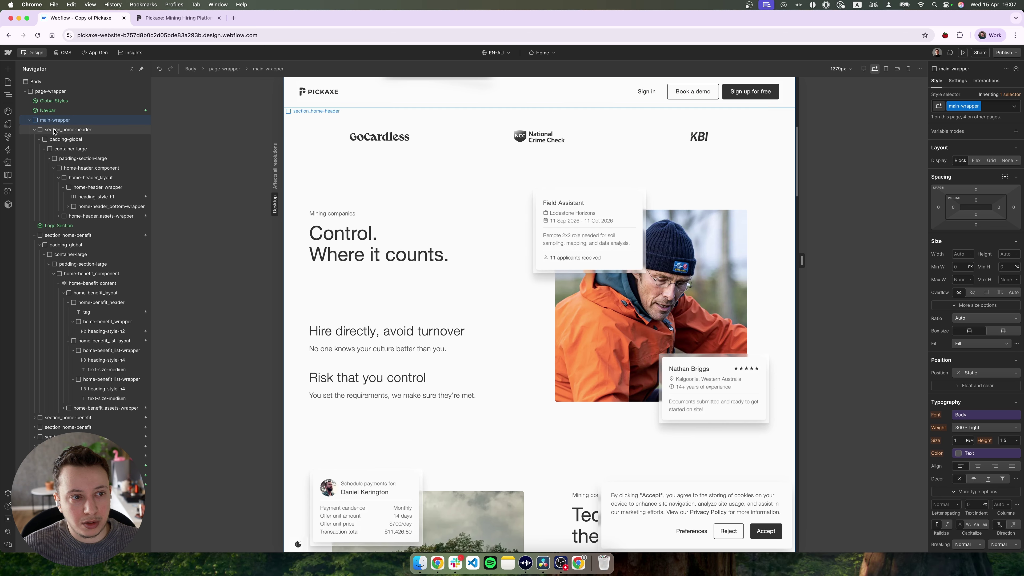
- Collapse the section_home-header block in the element tree and select it to review its place within main-wrapper
left_click(32, 131)
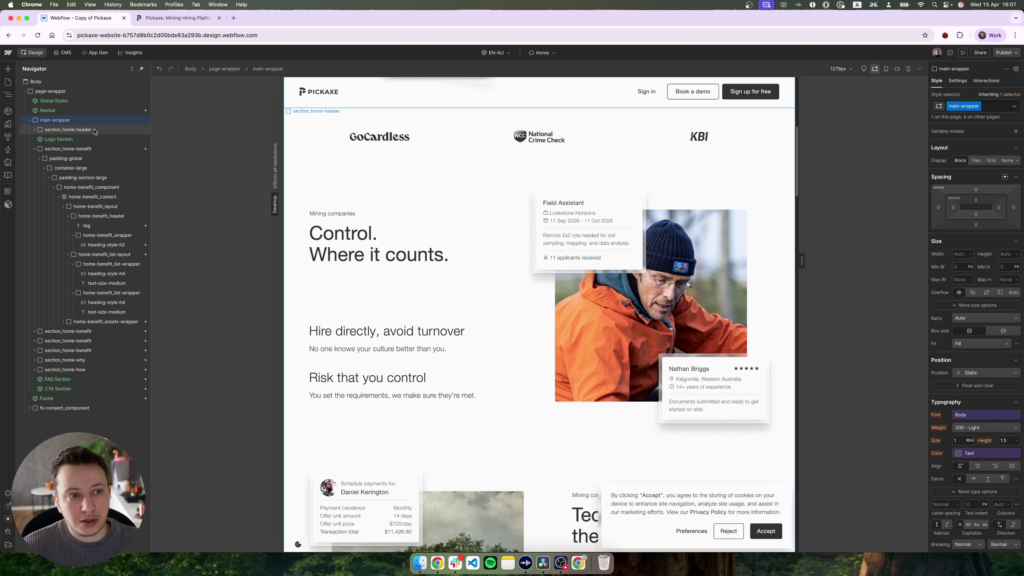
left_click(86, 132)
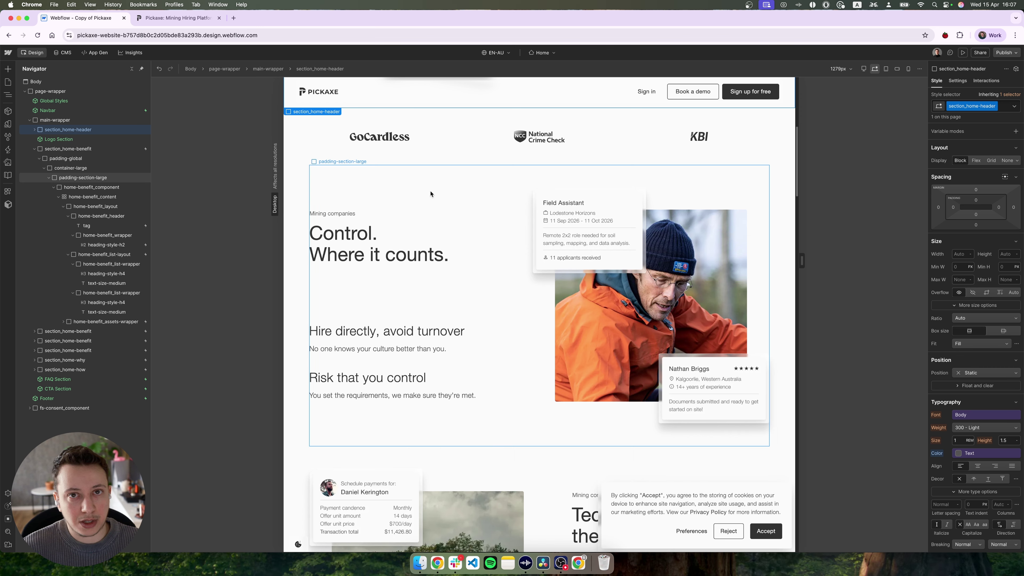
scroll(463, 217, "up", 8)
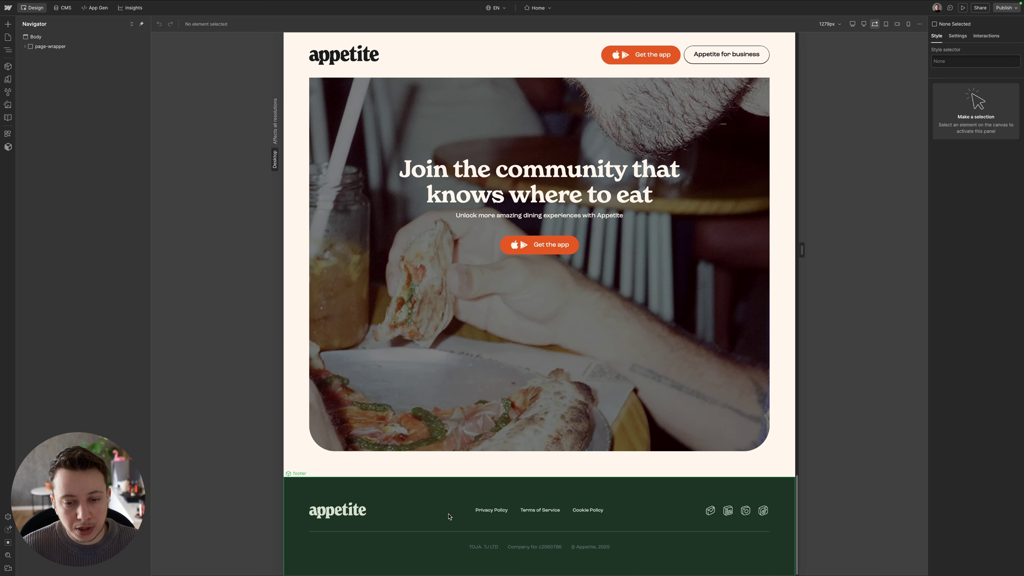
- Enter the footer component and inspect the email icon's footer_social-link and its nested icon-embed-small element
double_click(709, 513)
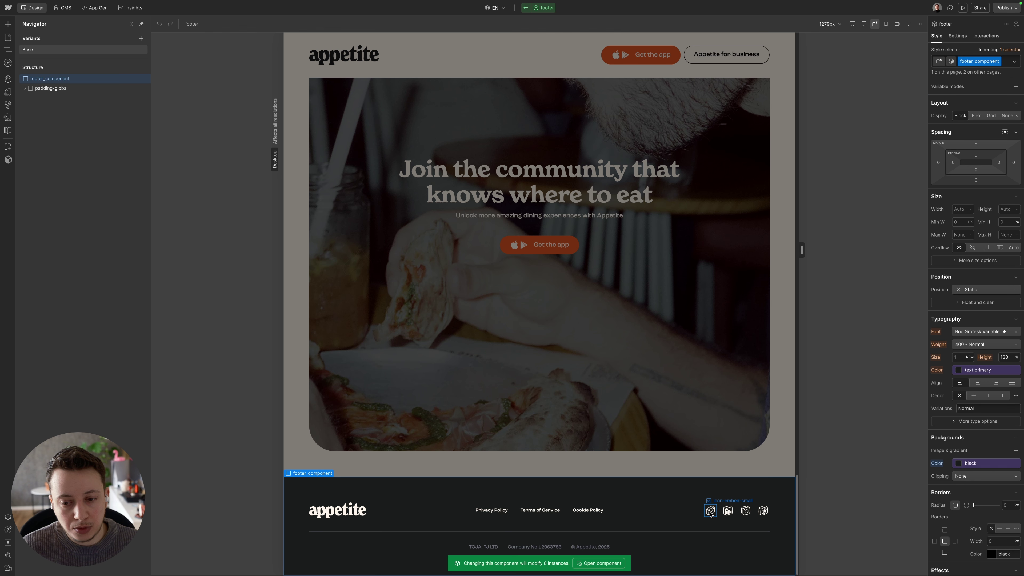
left_click(711, 513)
left_click(48, 157)
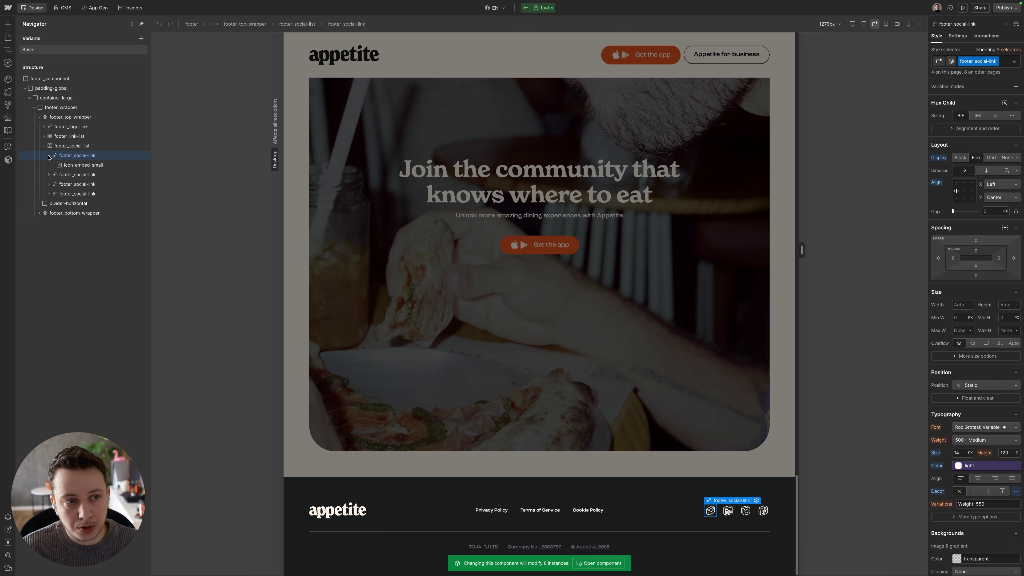
left_click(89, 166)
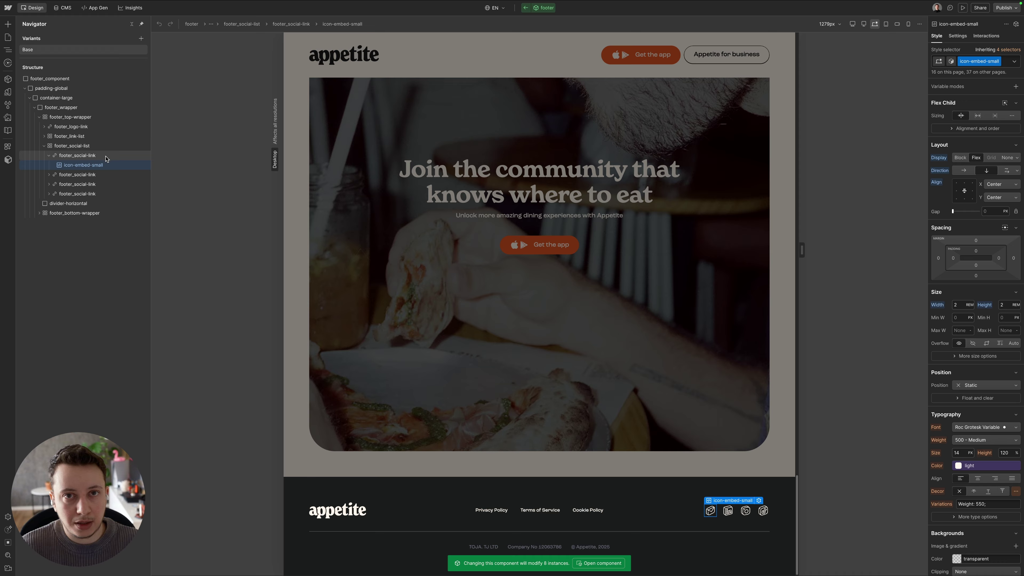
left_click(106, 157)
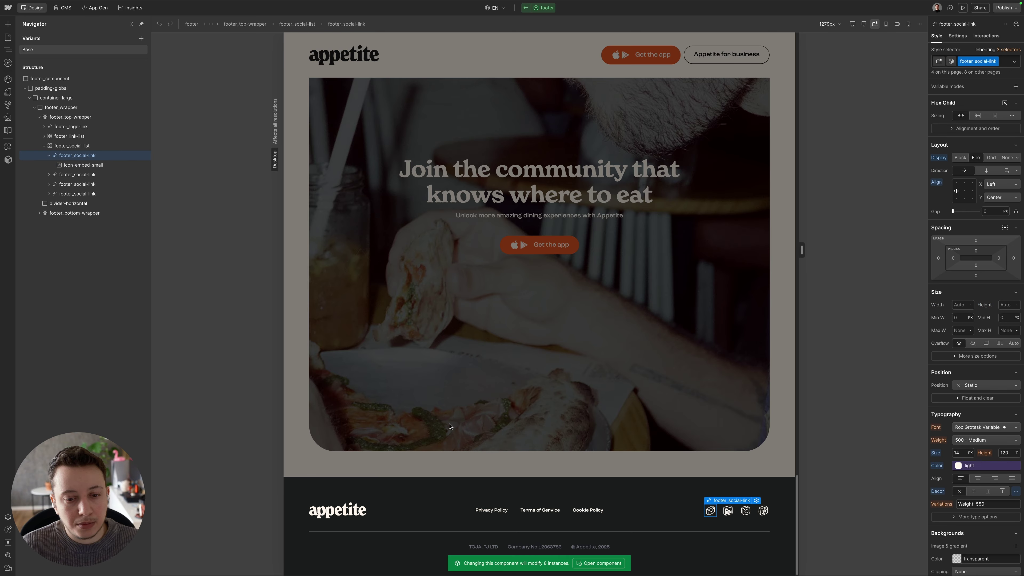
- Compare the Privacy Policy text link with the email icon embed, and select the icon's parent footer_social-link
left_click(489, 516)
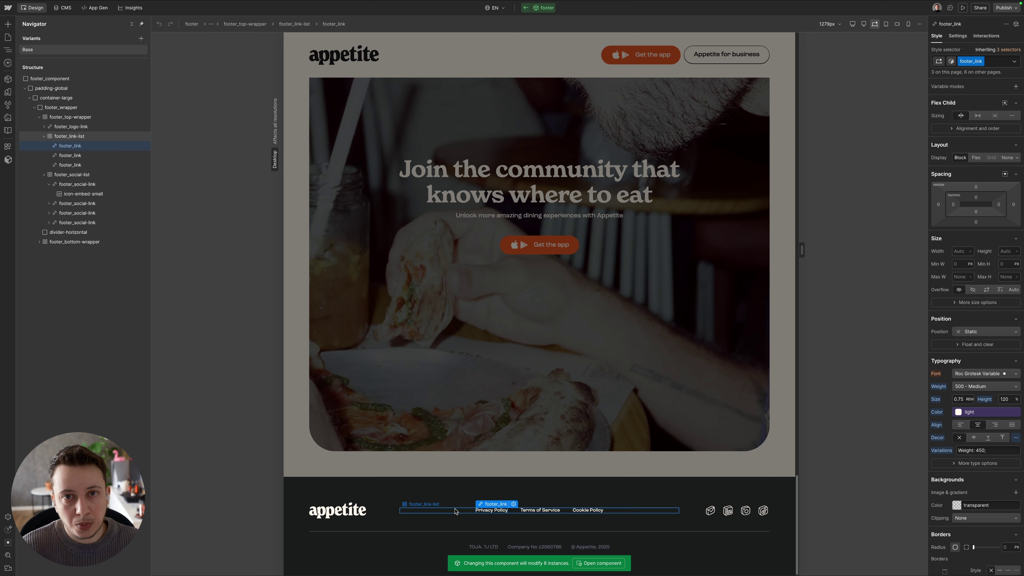
left_click(713, 512)
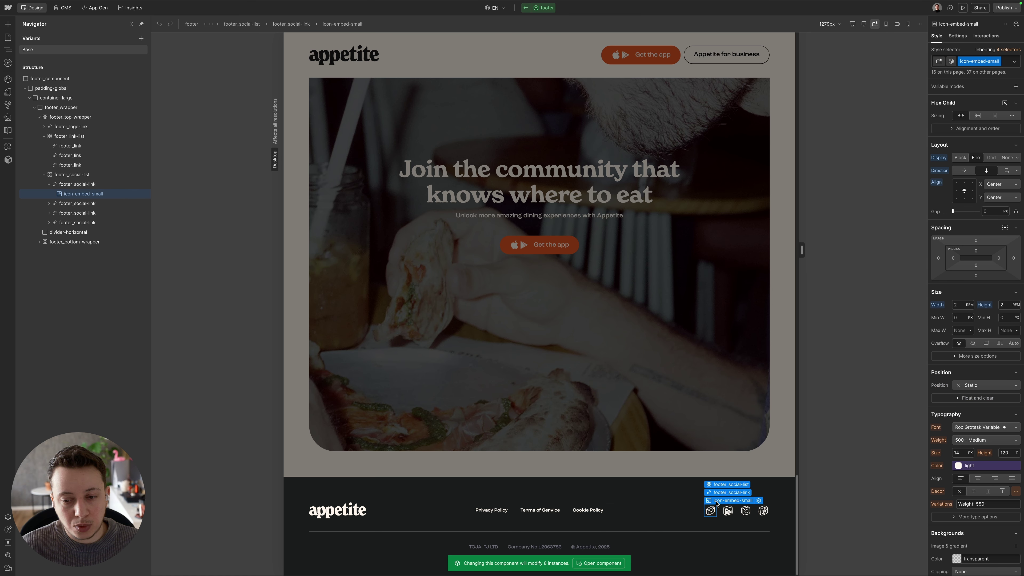
left_click(730, 492)
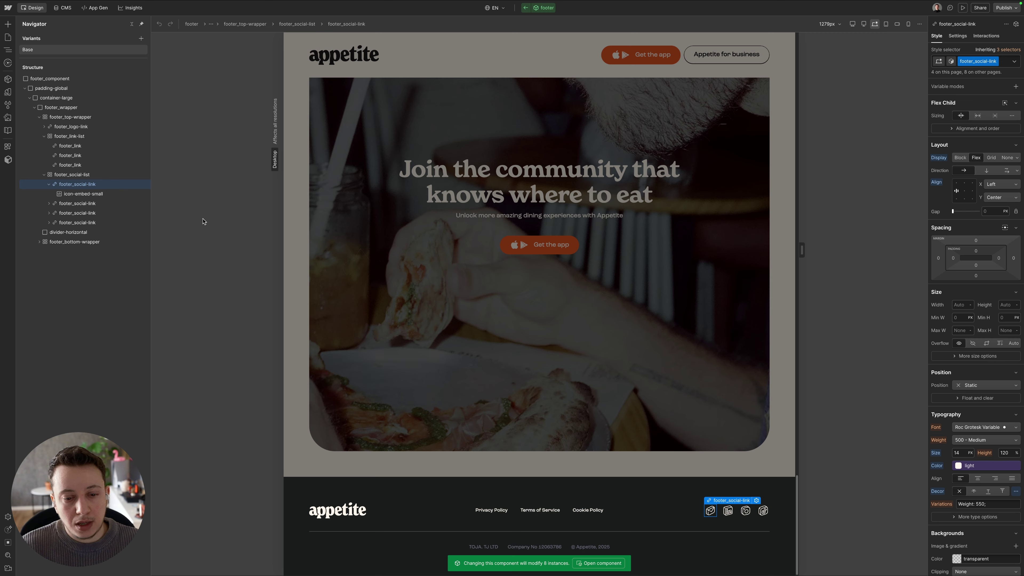
- Examine the aria-label custom attributes on the email and LinkedIn social links in the footer
left_click(958, 36)
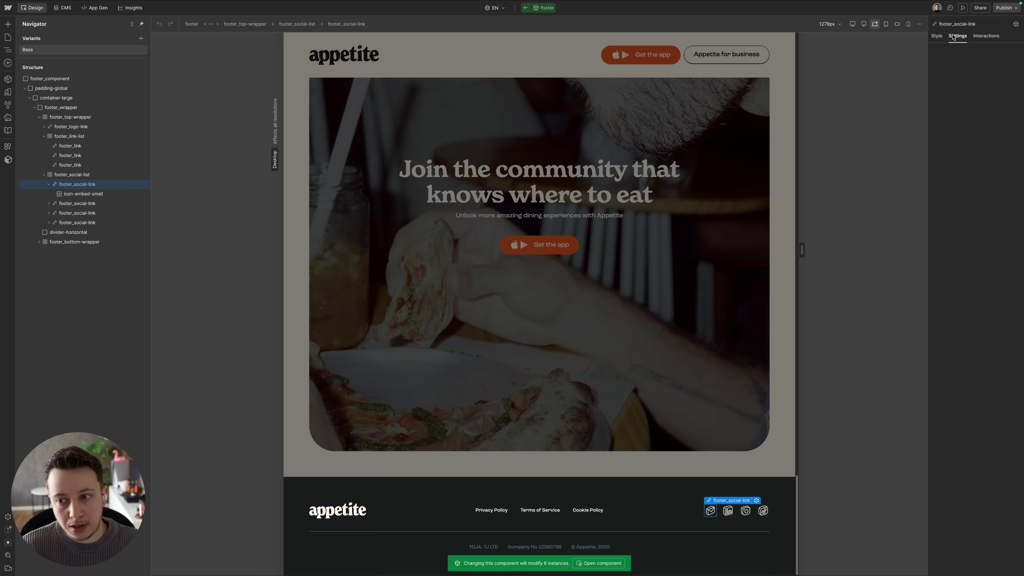
left_click(947, 210)
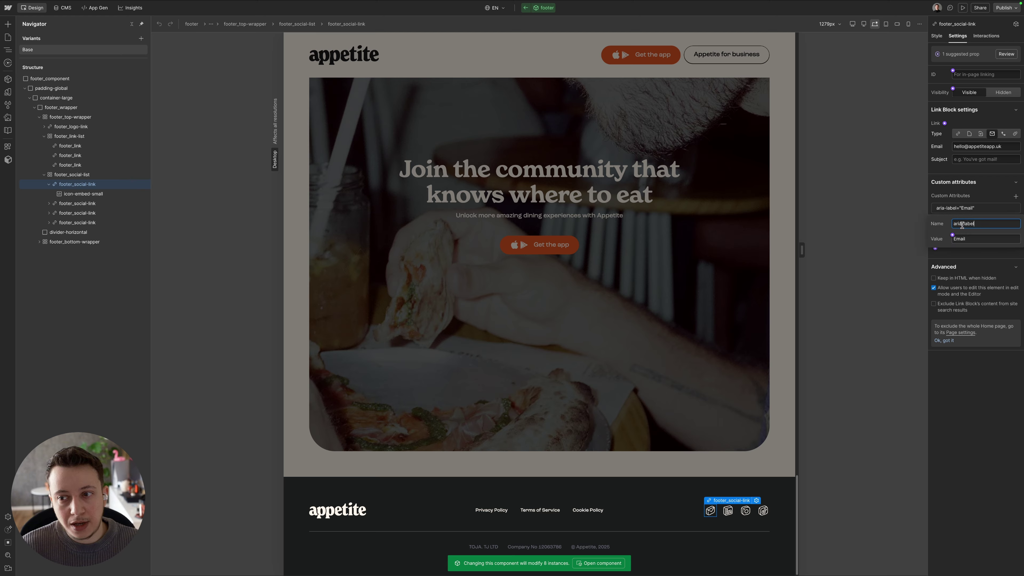
left_click(968, 239)
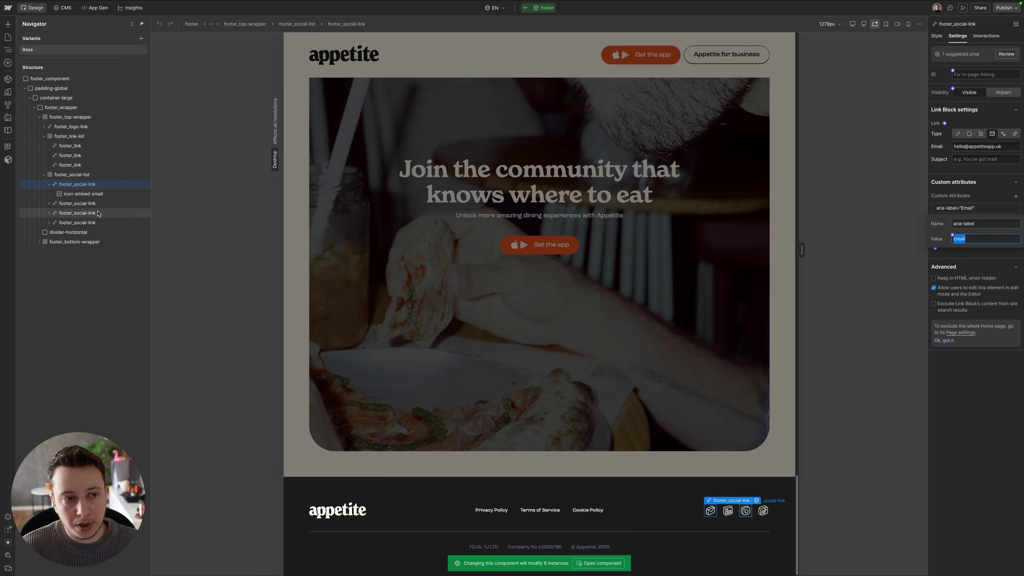
left_click(85, 206)
left_click(983, 220)
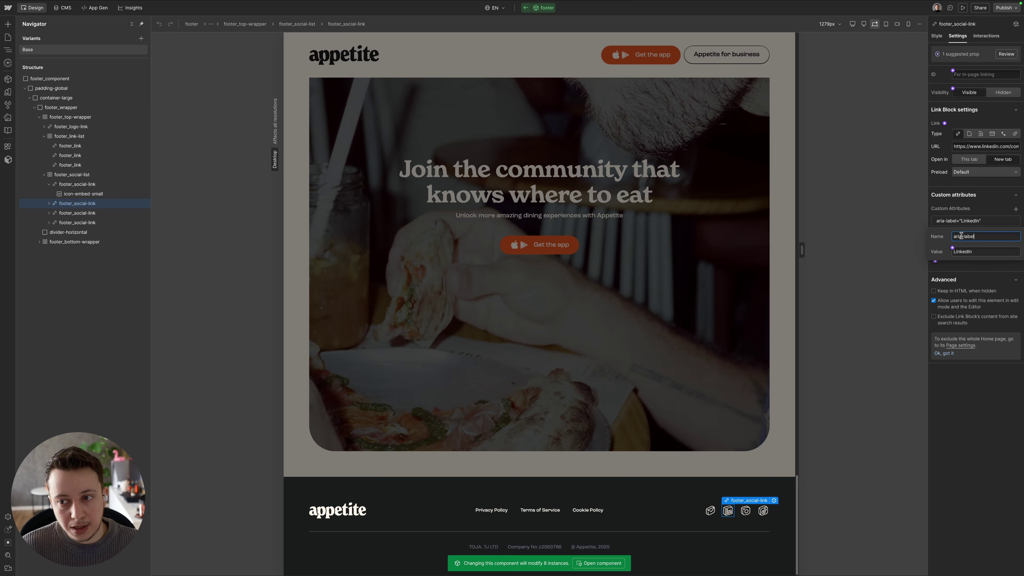
key("Escape")
- View the SVG embed code of the email icon and close the code editor without editing it
left_click(78, 194)
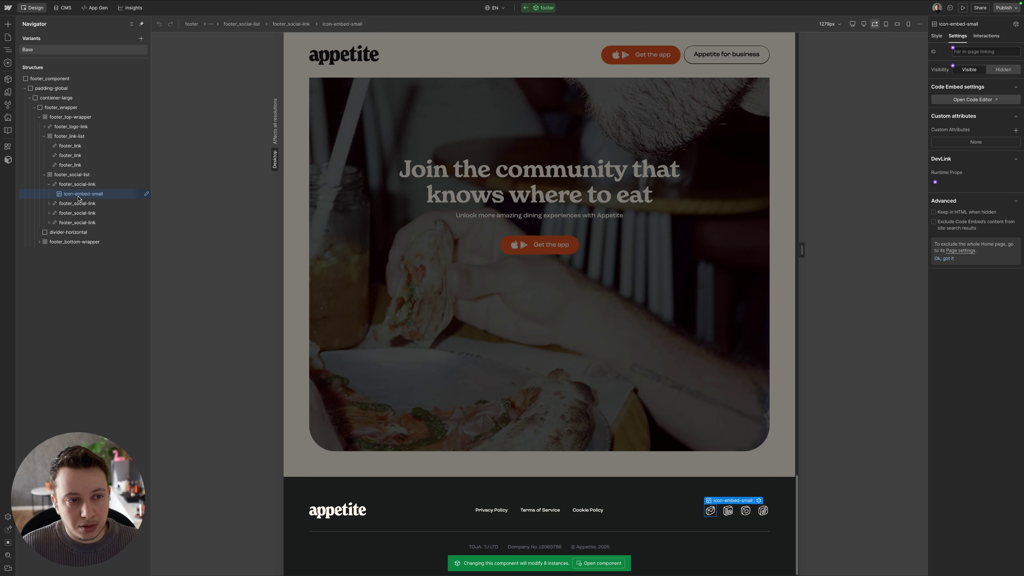
double_click(105, 194)
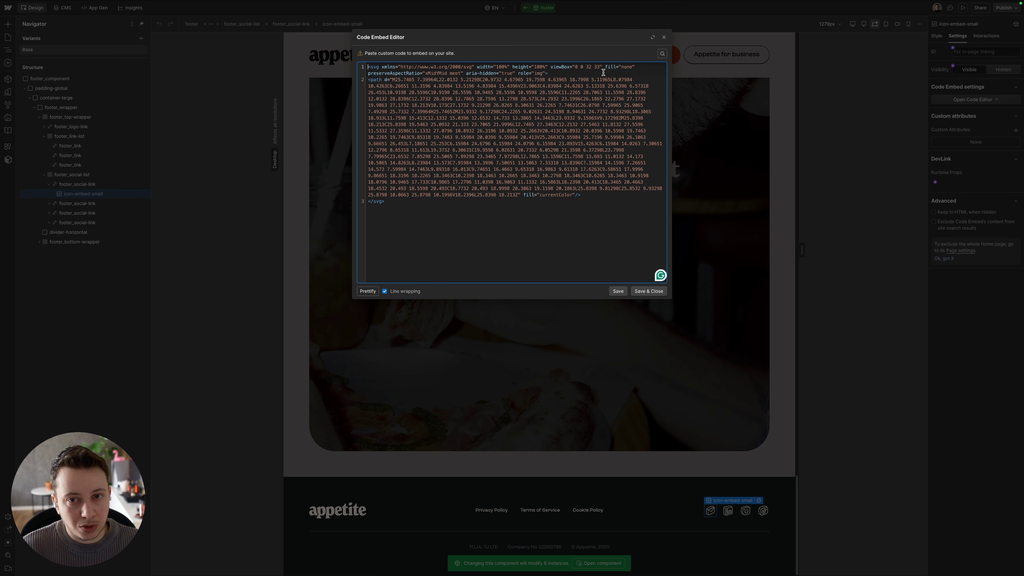
left_click(664, 37)
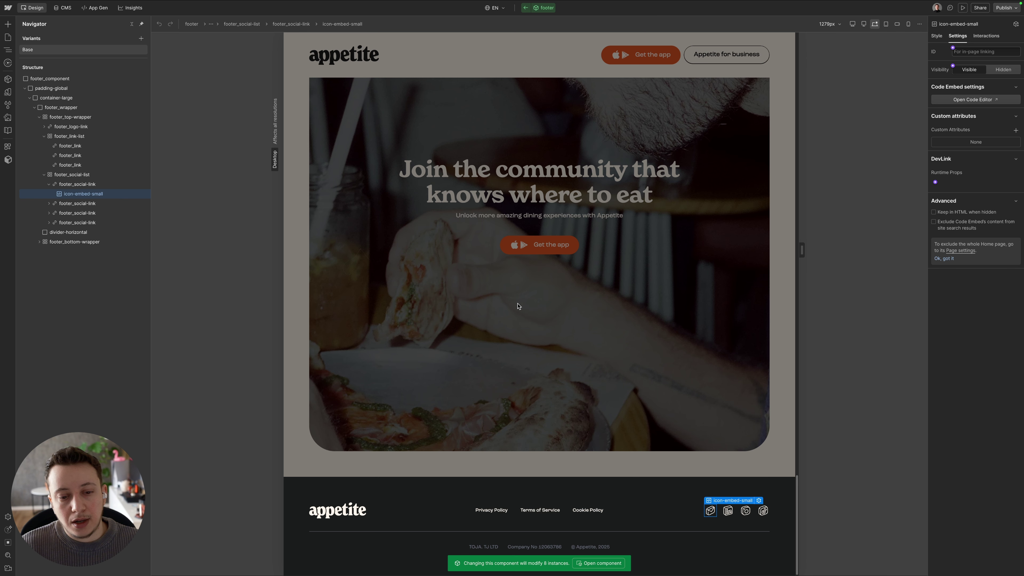
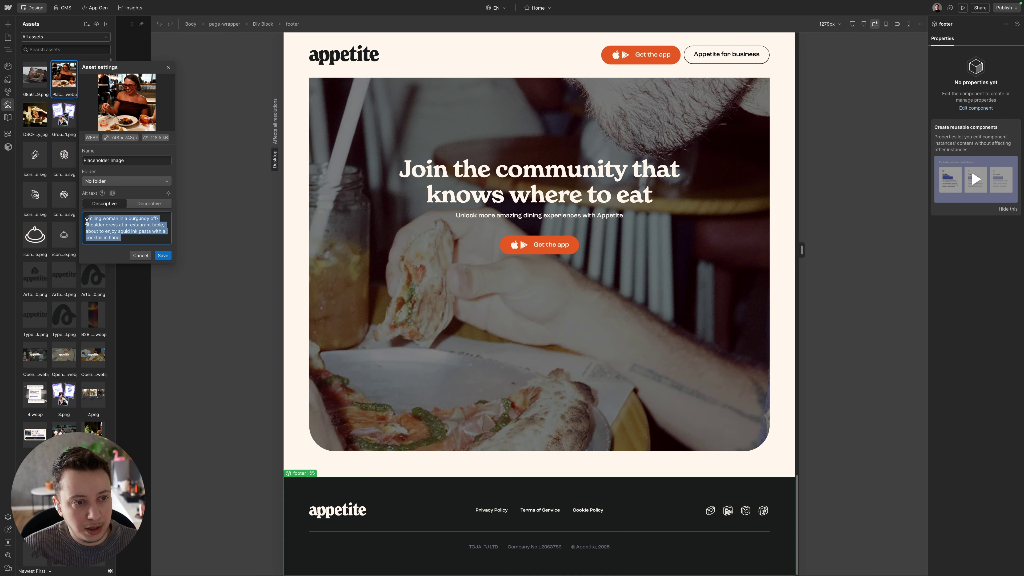
- Review the descriptive alt text of the Placeholder Image asset and close its settings
left_click(106, 253)
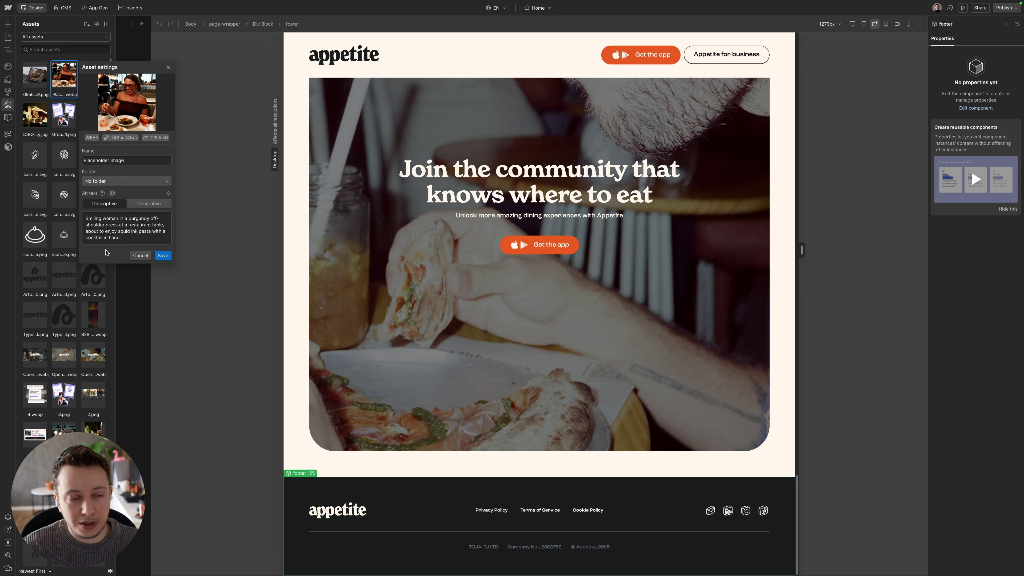
key("ctrl+a")
left_click(109, 255)
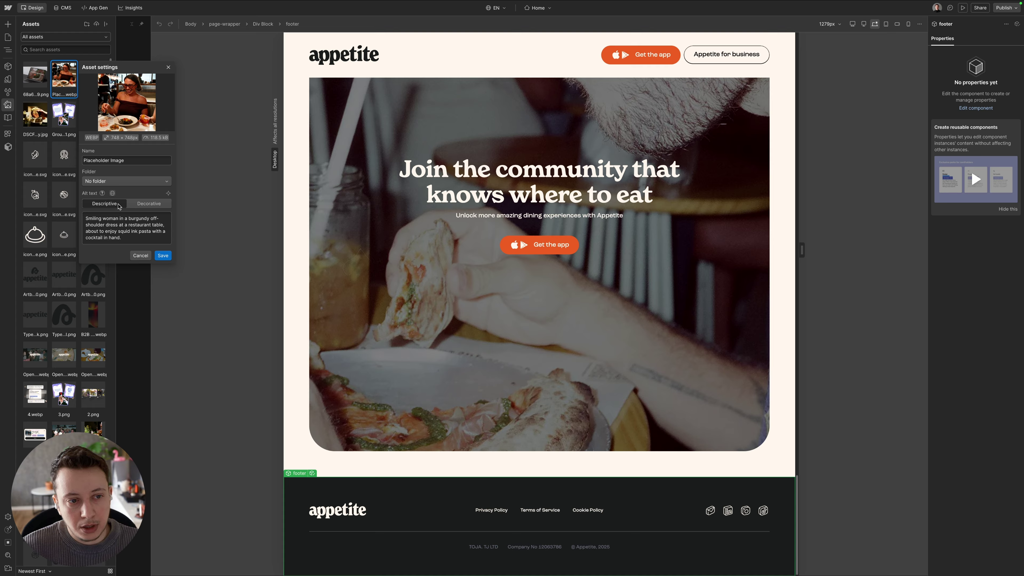
left_click_drag(123, 238, 81, 220)
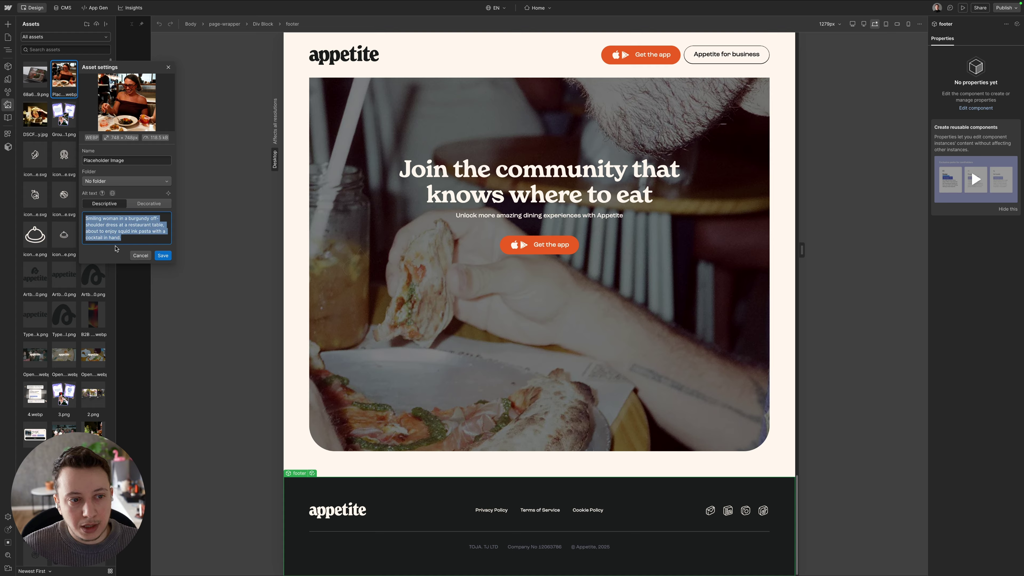
left_click(109, 254)
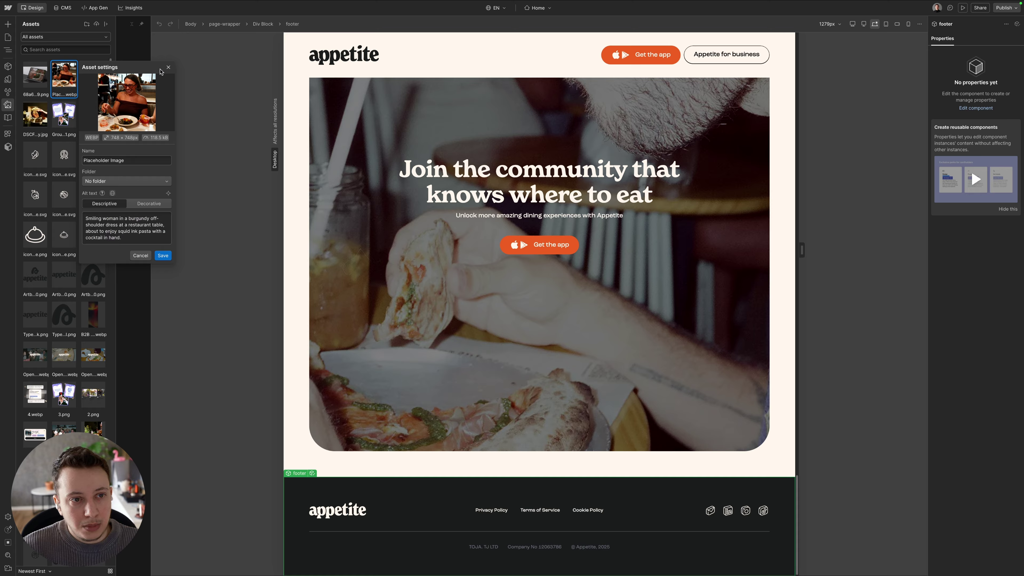
left_click(168, 67)
- Show the alt text options of the icon-badge-outline asset, look over the page content, and close the assets list
left_click(40, 228)
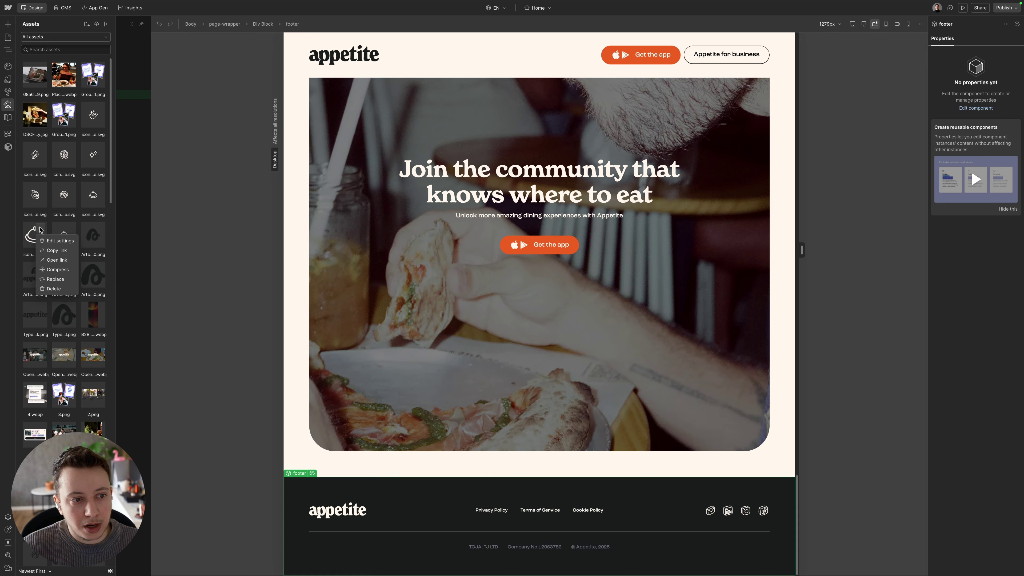
left_click(48, 242)
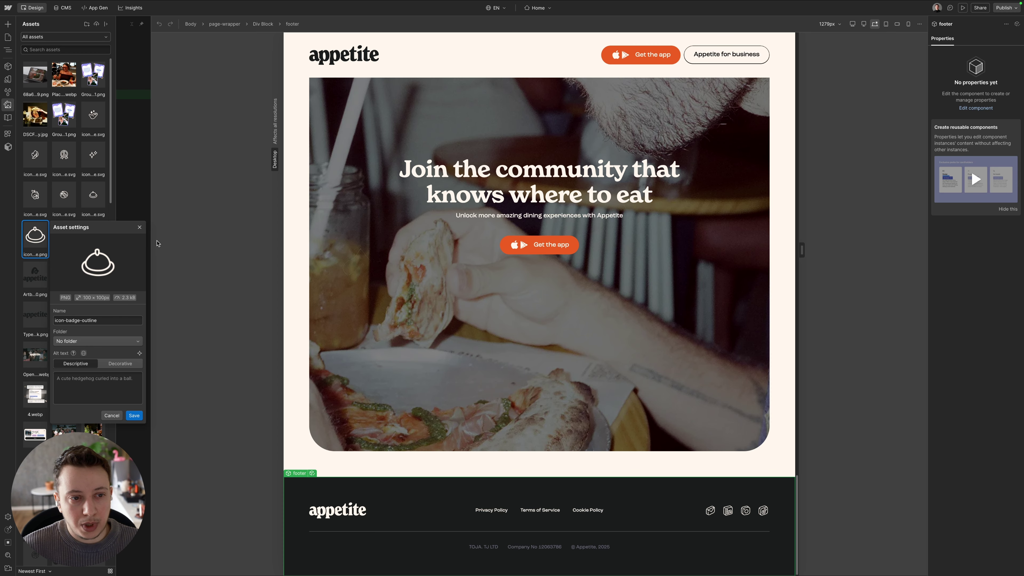
left_click(140, 227)
scroll(394, 321, "up", 10)
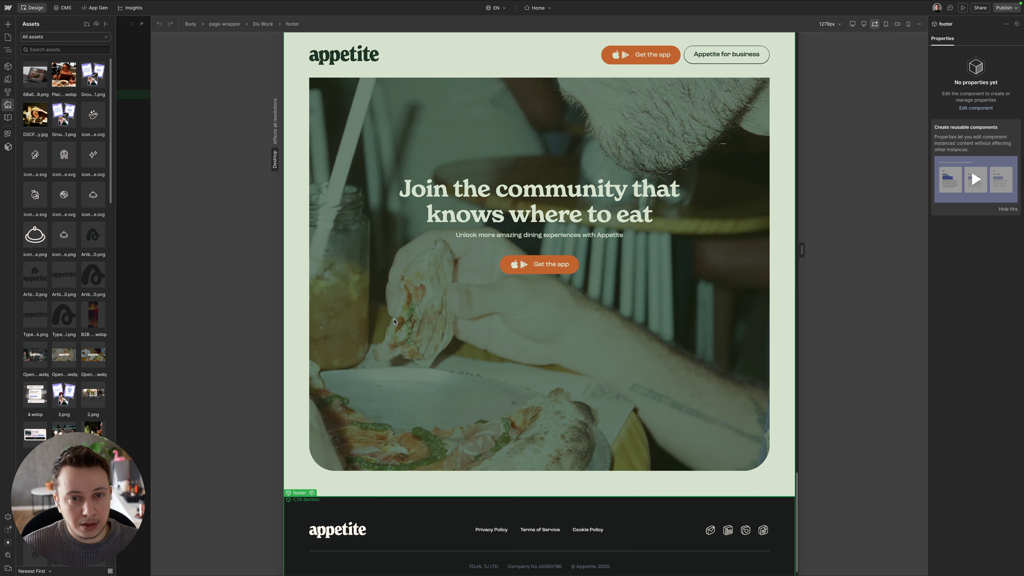
scroll(393, 326, "down", 3)
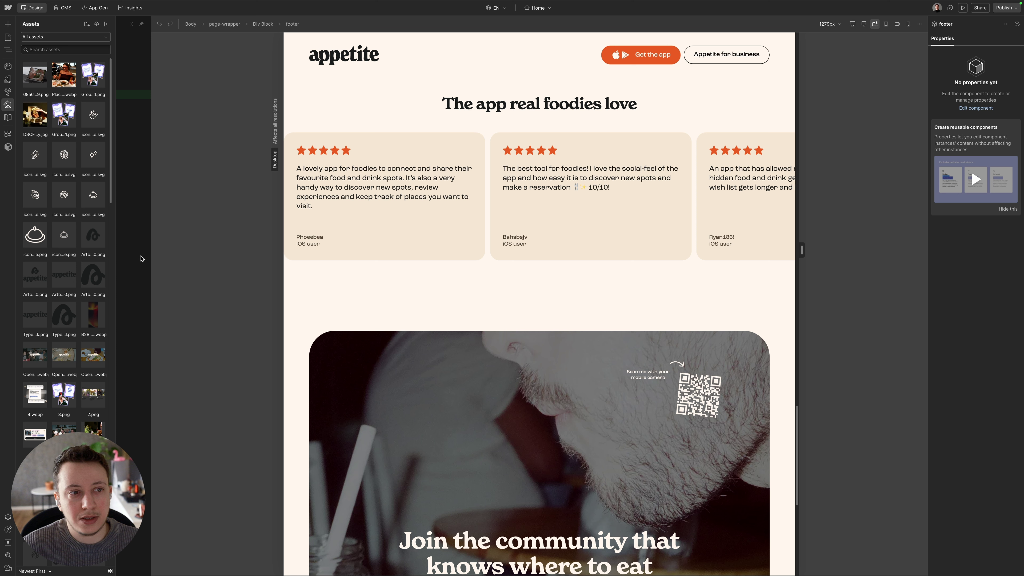
left_click(41, 228)
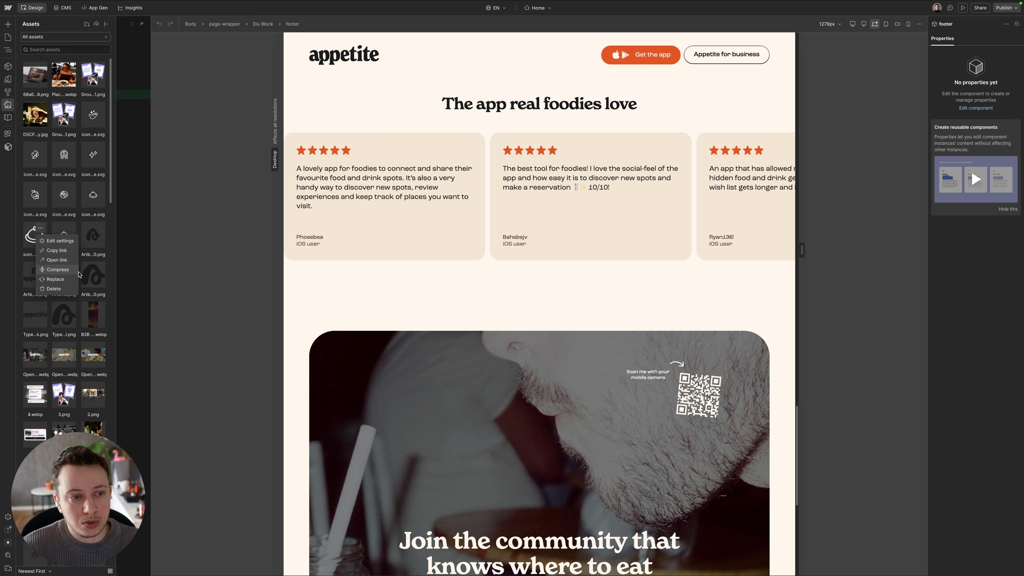
left_click(63, 242)
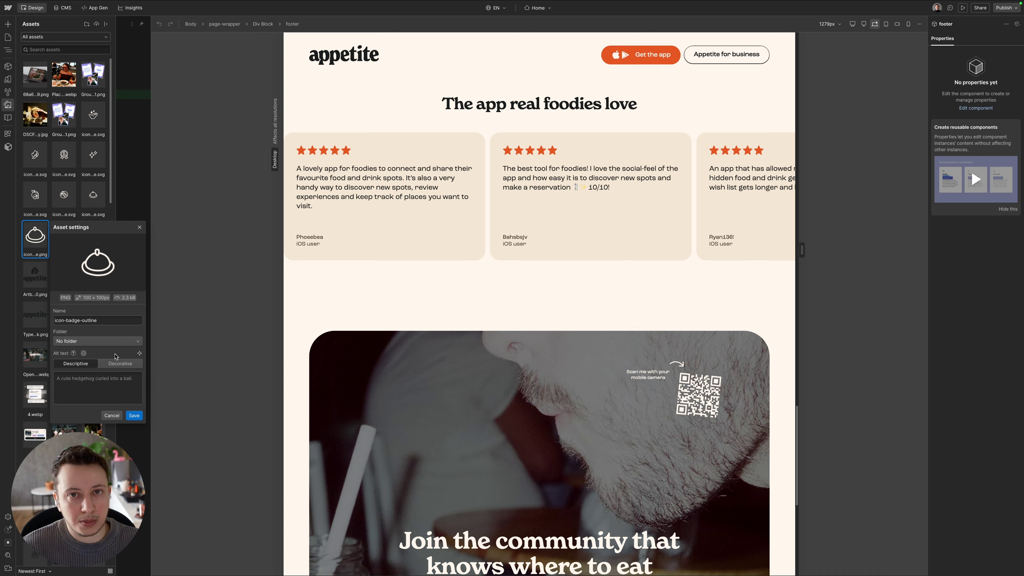
left_click(139, 228)
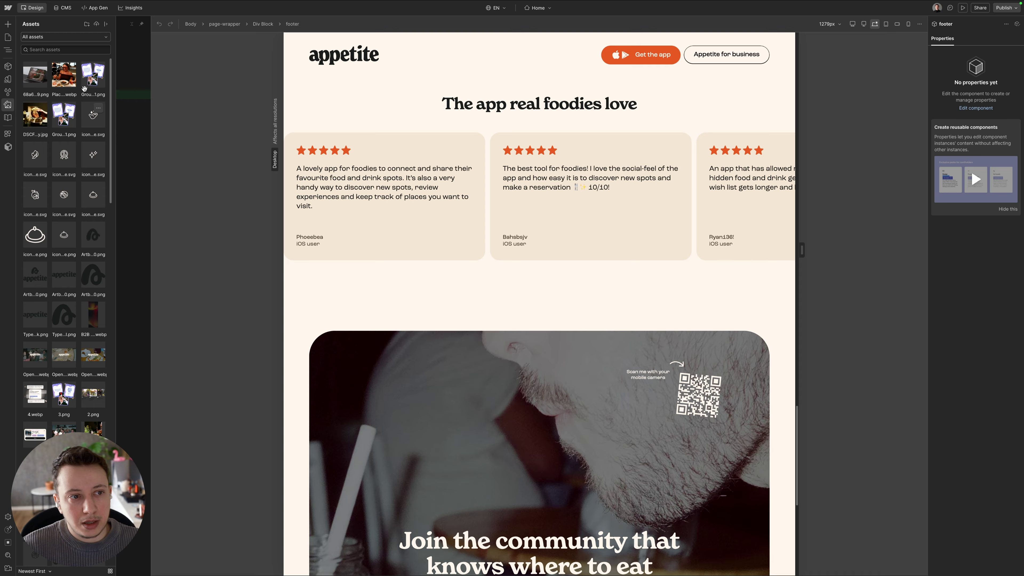
left_click(131, 157)
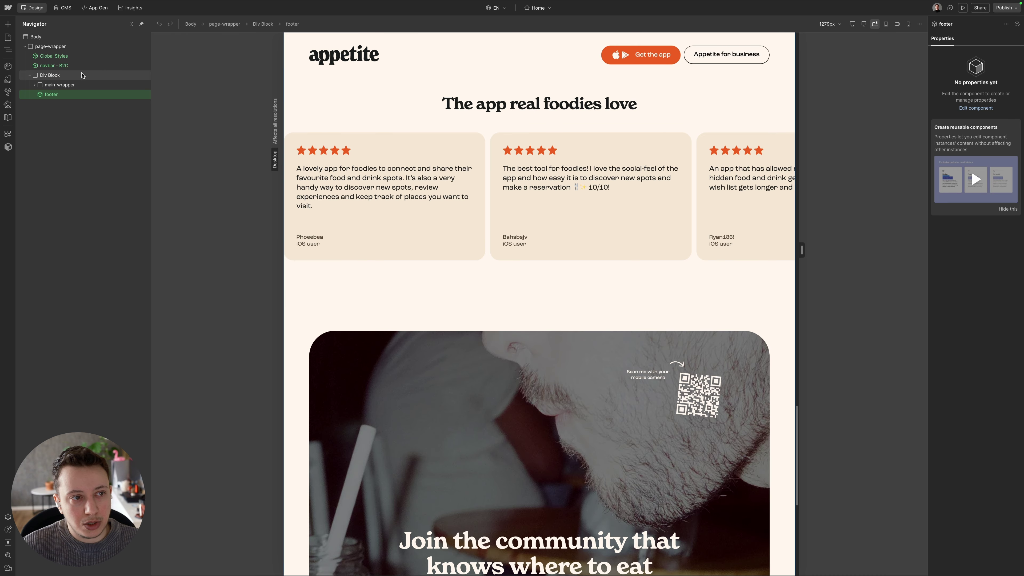
- Examine the Thumbnail Alt Text field in the Blog Posts collection settings, cancel, and return to the page design
left_click(66, 8)
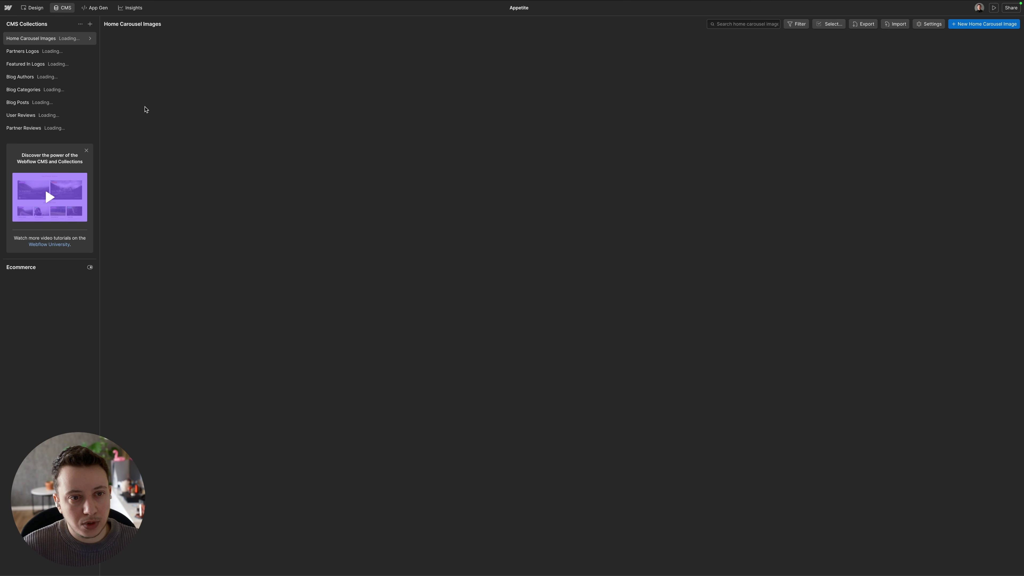
left_click(65, 103)
left_click(89, 103)
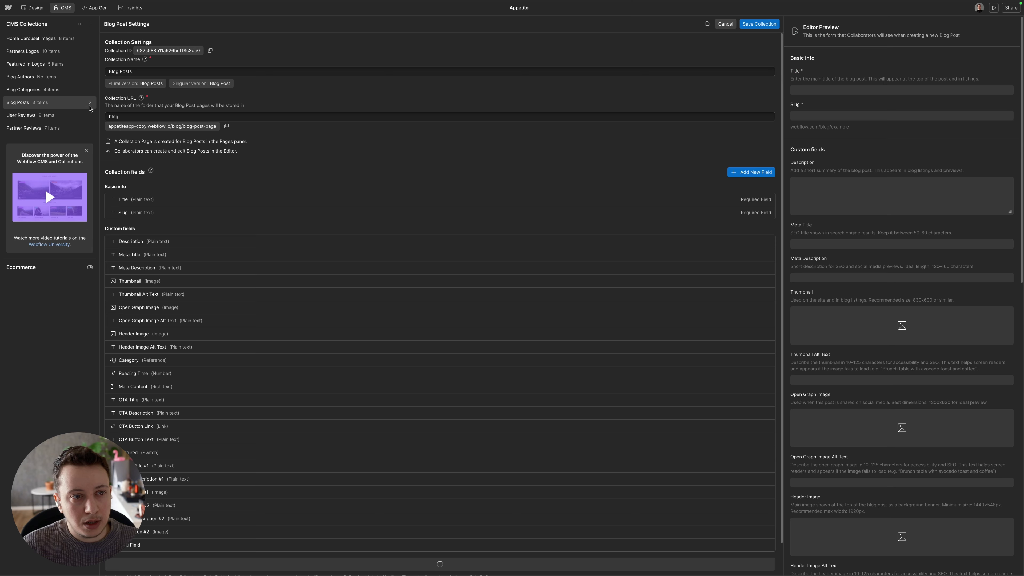
left_click(157, 294)
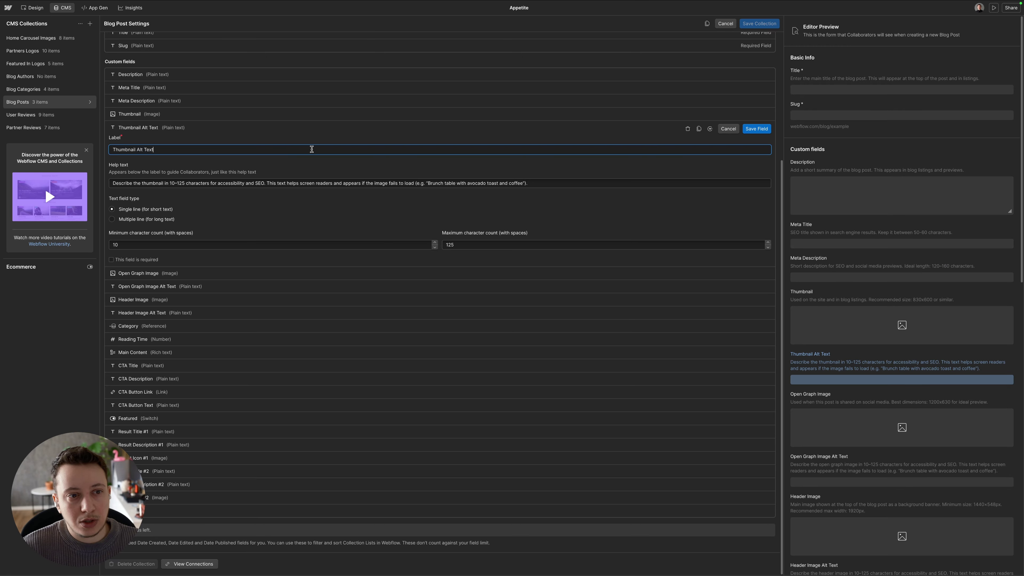
left_click(725, 24)
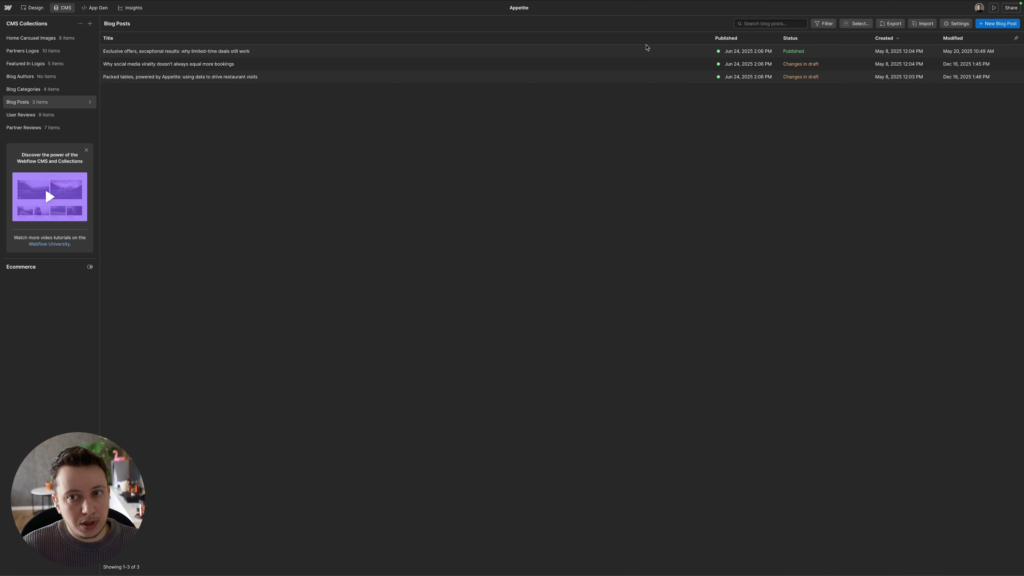
left_click(33, 7)
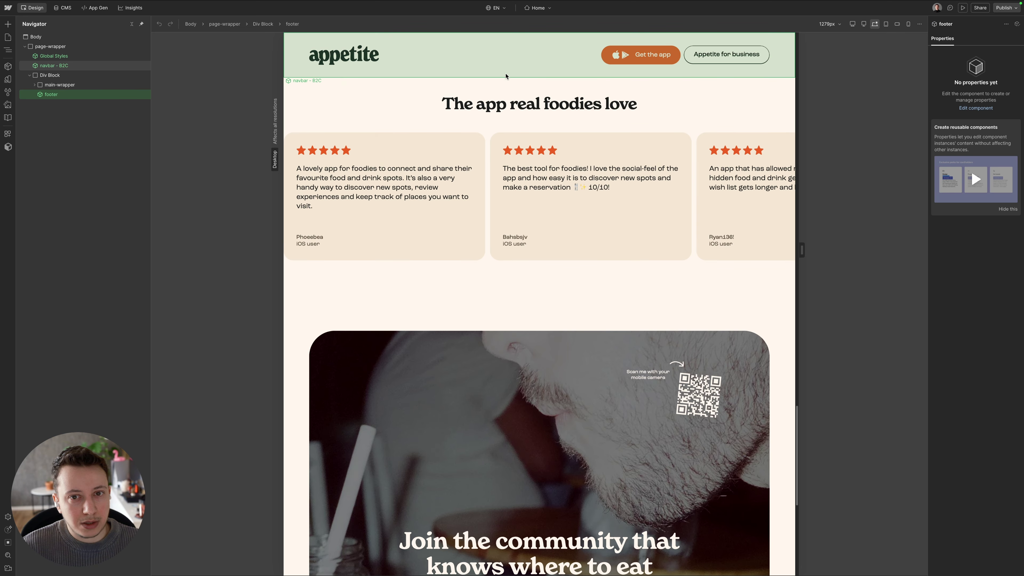
- Switch from the Home page to the blog post page "Exclusive offers, exceptional results: why limited-time deals still work"
scroll(476, 181, "up", 15)
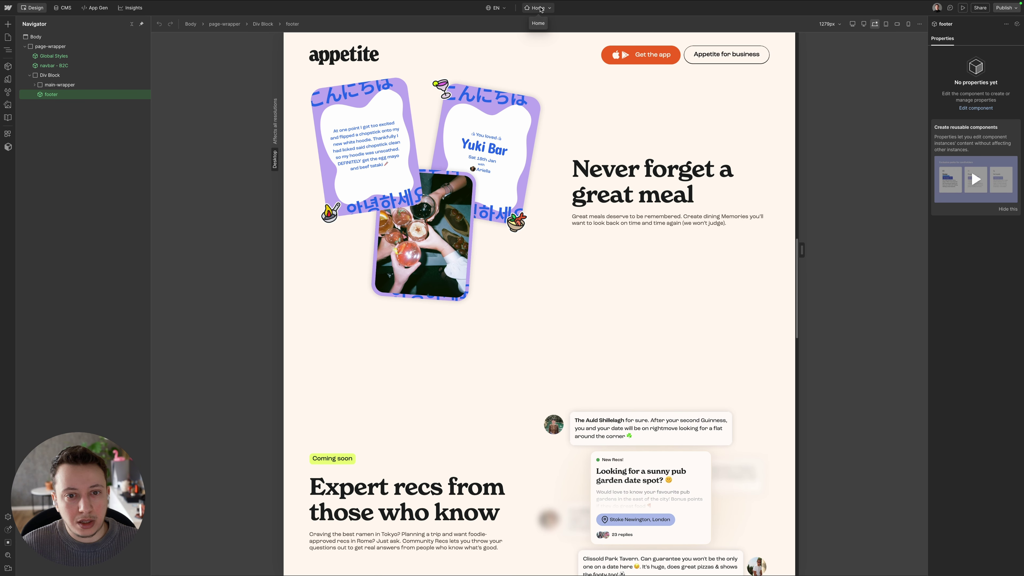
left_click(8, 107)
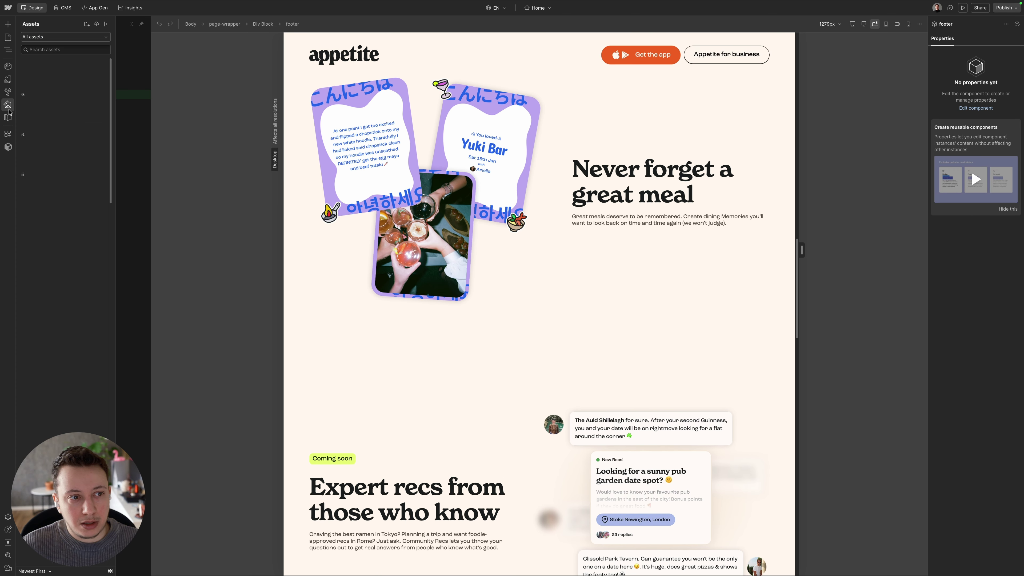
left_click(8, 106)
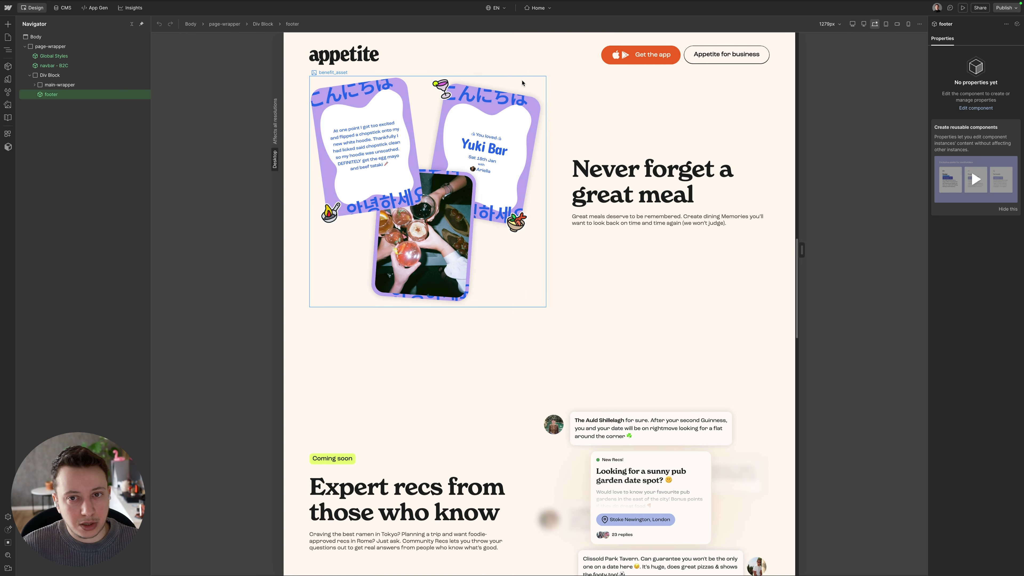
left_click(537, 8)
left_click(574, 150)
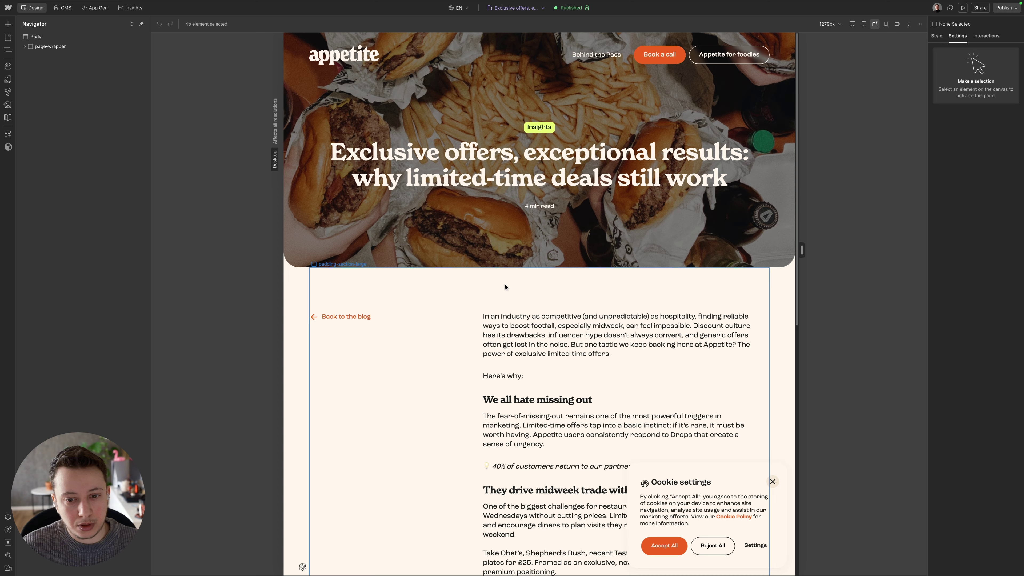
- Select the blog-post-header_background-image and show that its alt text is bound to the Header Image Alt Text field, leaving the binding as it is
left_click(488, 92)
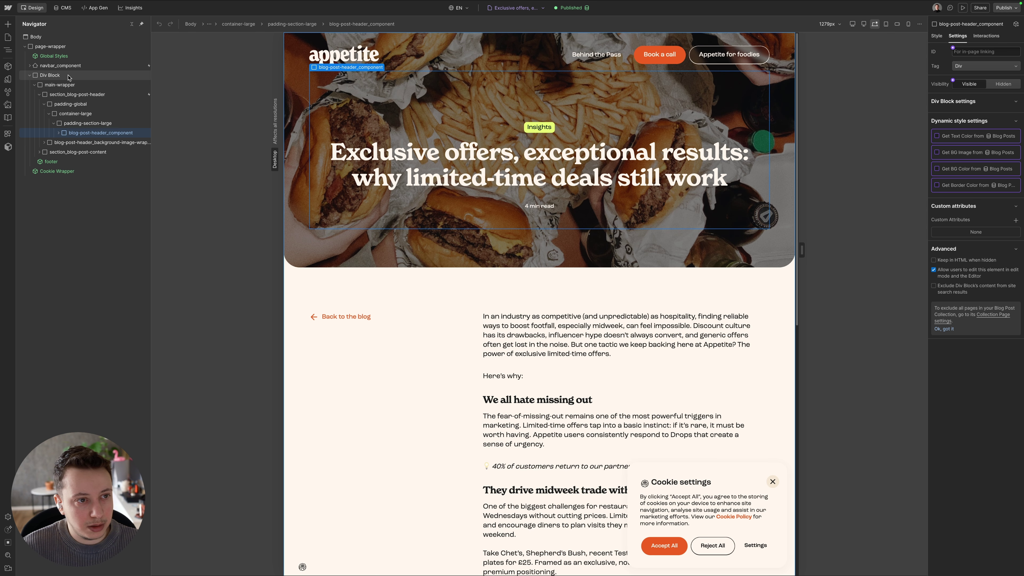
left_click(45, 144)
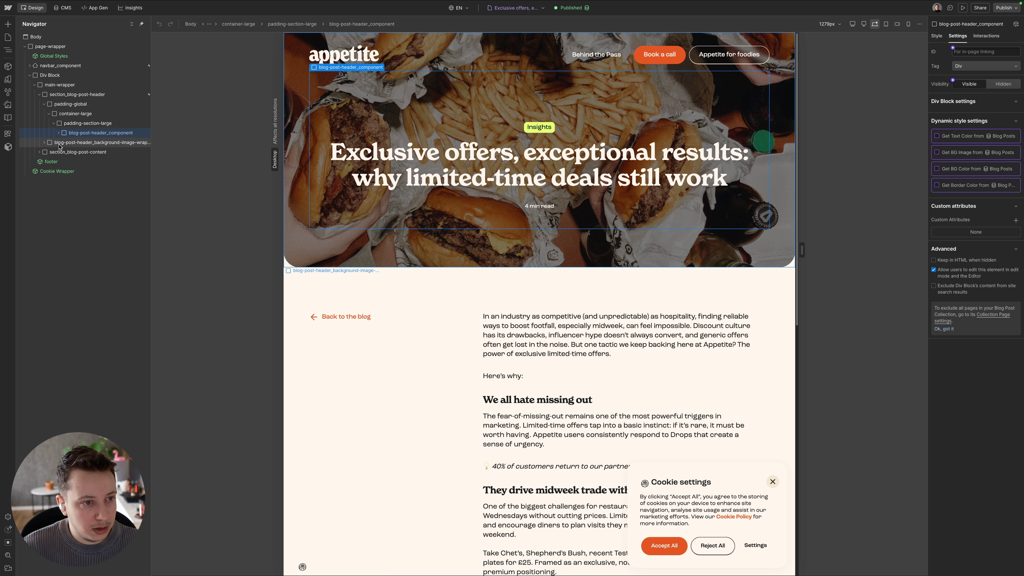
left_click(80, 161)
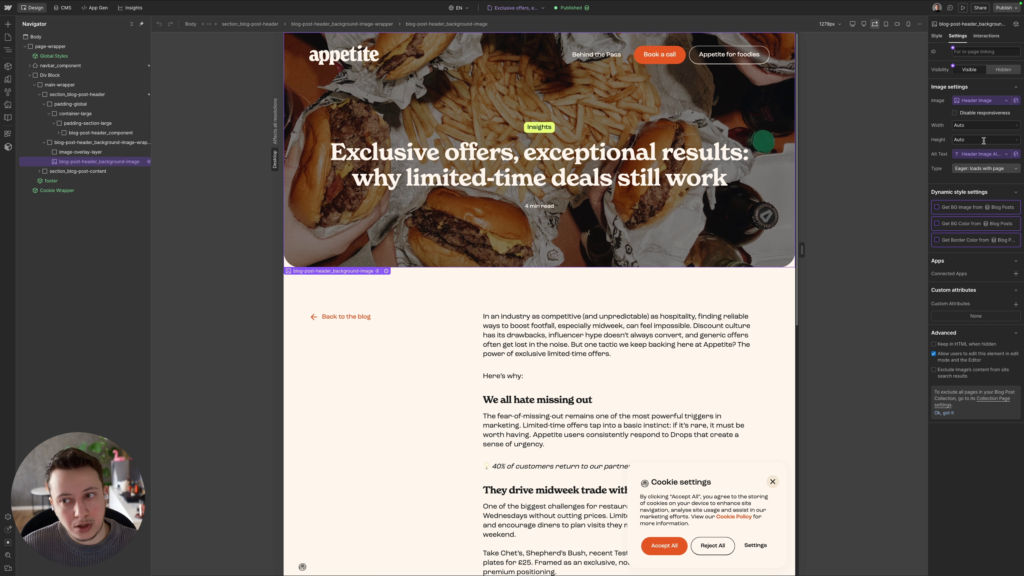
left_click(964, 154)
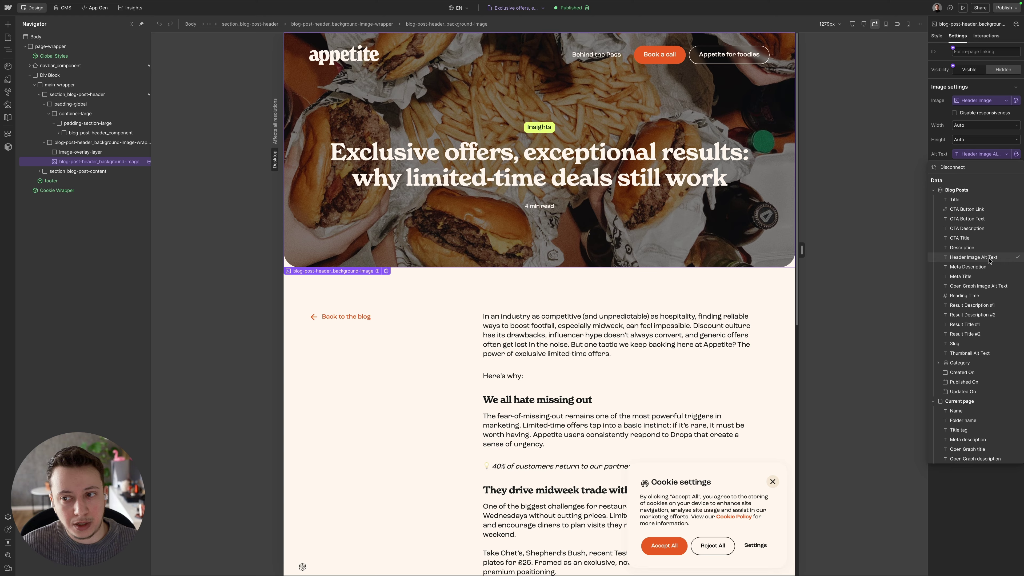
left_click(942, 150)
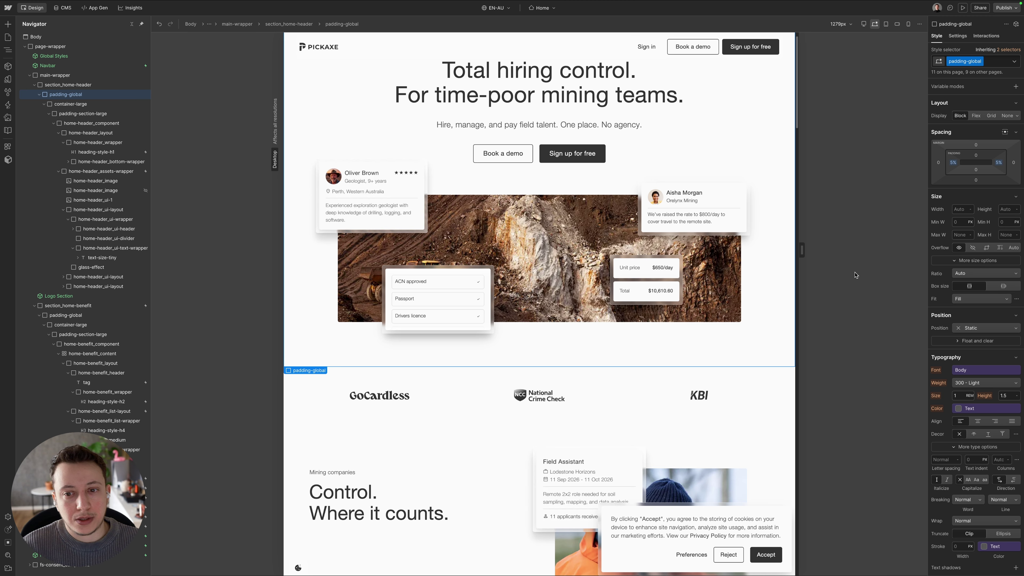
- Inspect the small text and wrapper elements of the testimonial card over the Pickaxe home header image, then deselect the card
left_click(690, 222)
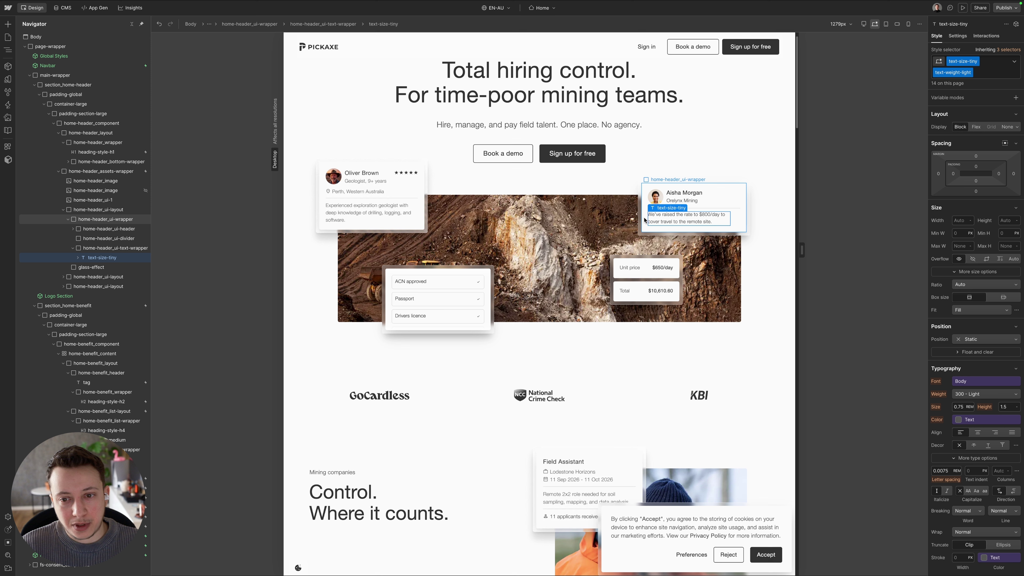
left_click(645, 229)
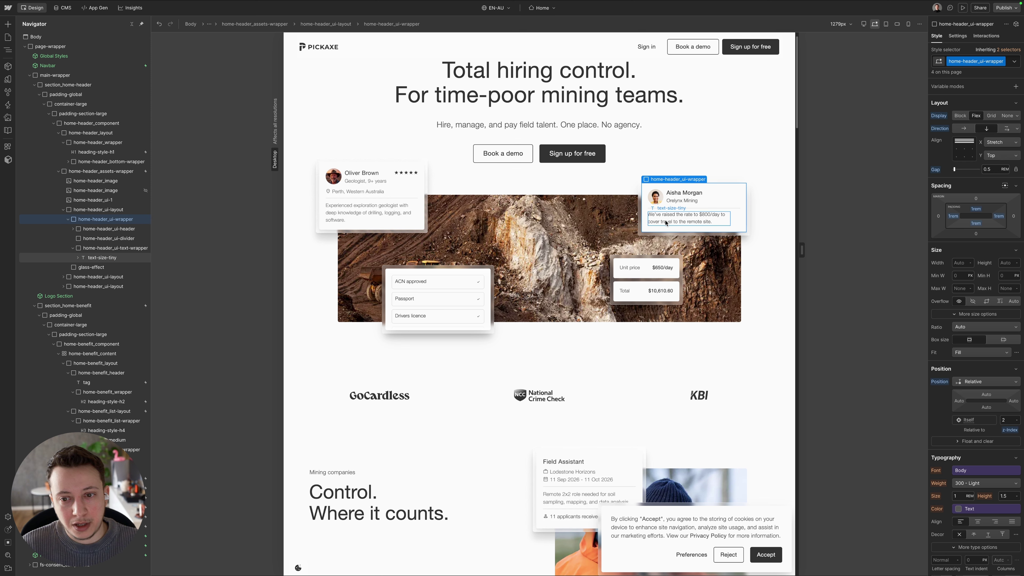
left_click(659, 219)
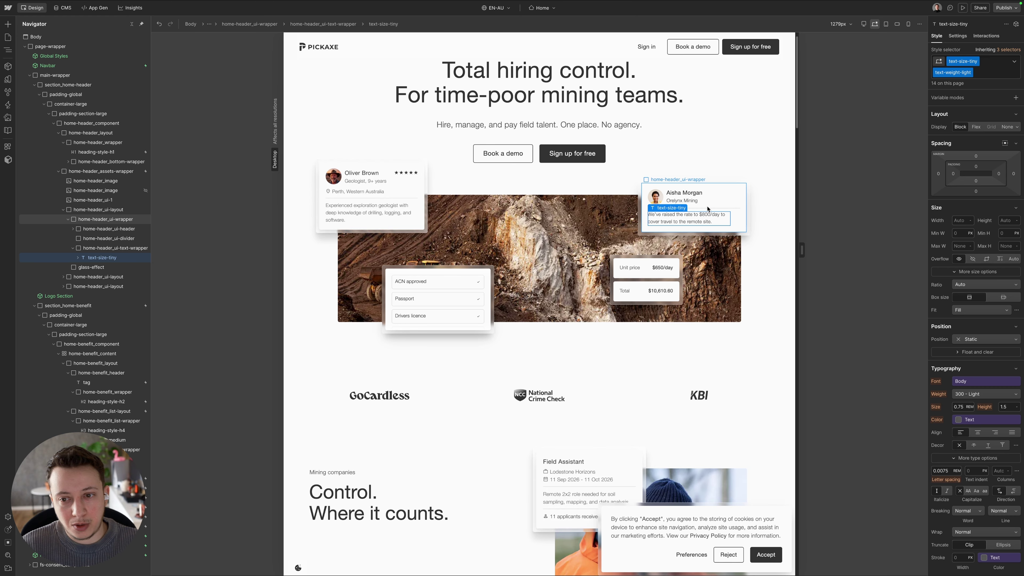
left_click(685, 198)
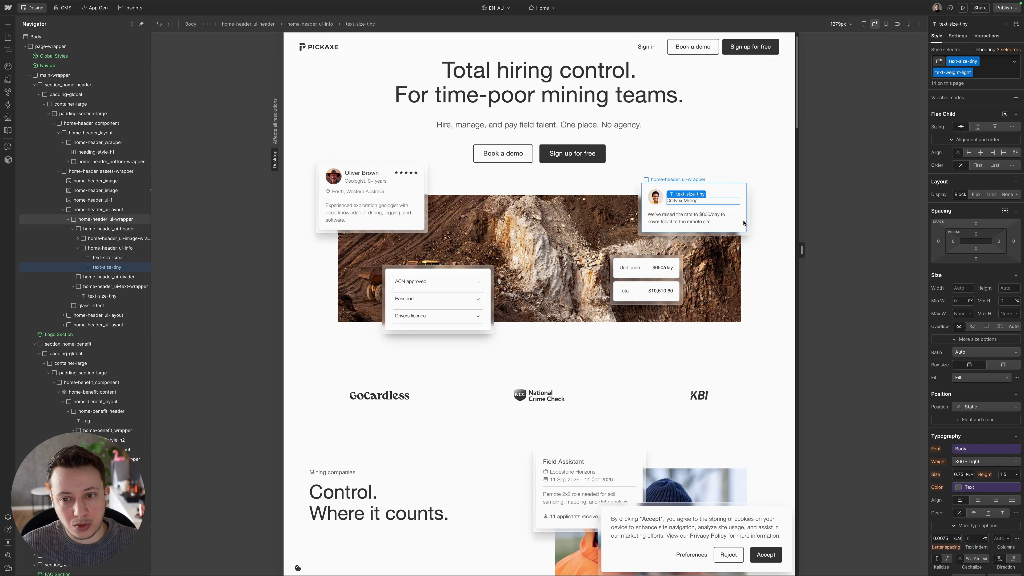
left_click(756, 236)
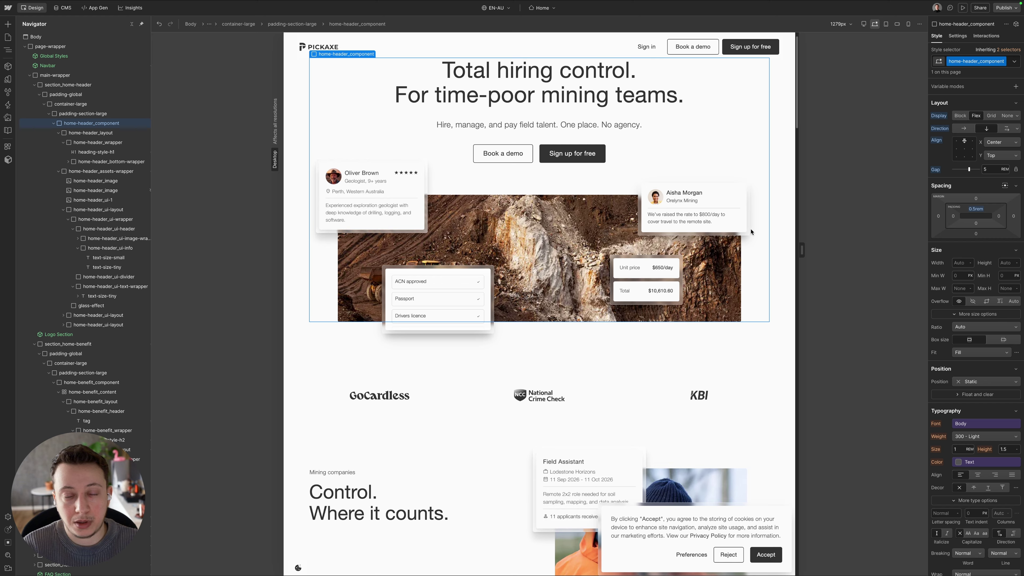
left_click(779, 259)
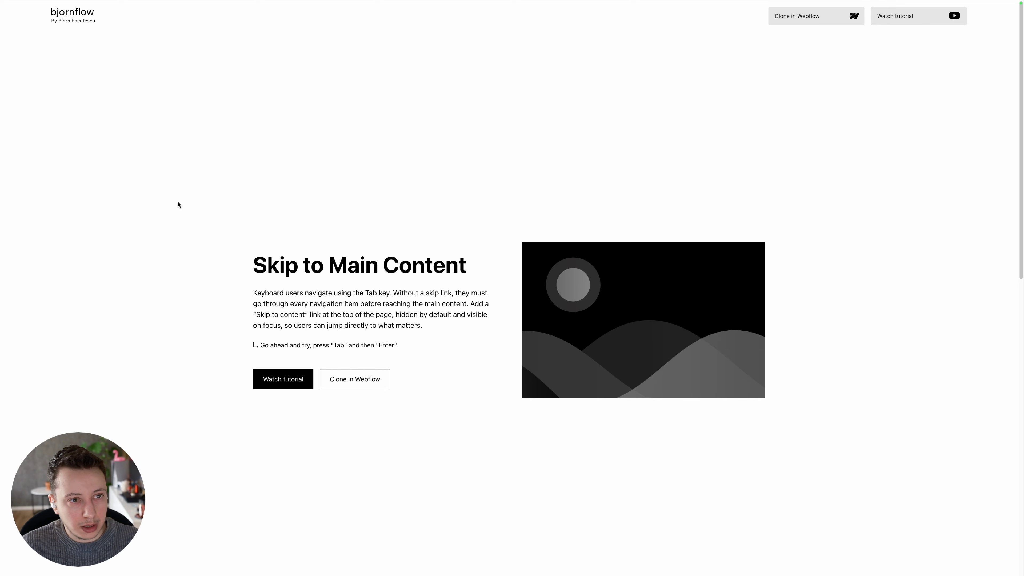
- Move keyboard focus through the Skip to Main Content demo page, from the skip link to the main content's buttons
key("Tab")
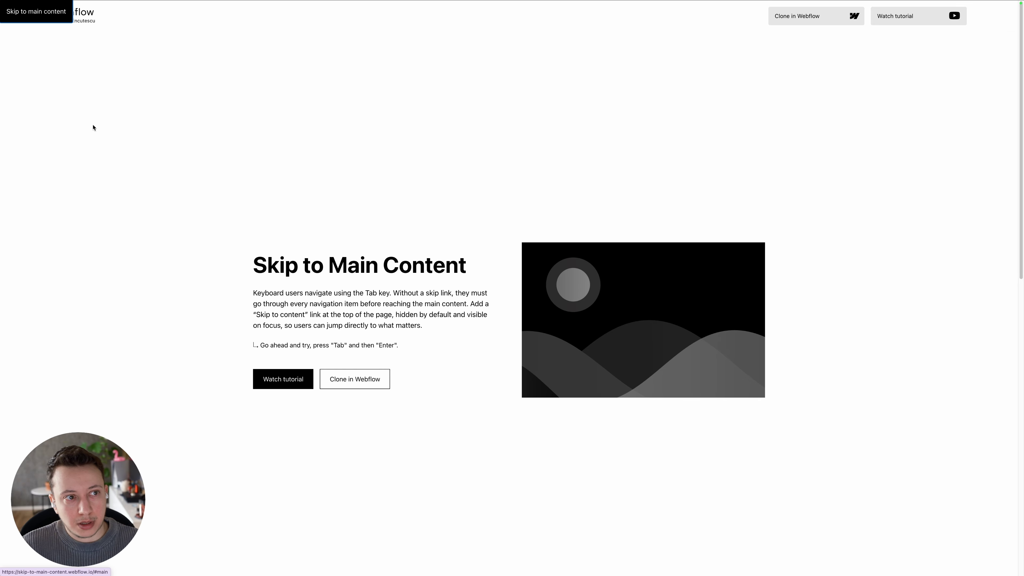
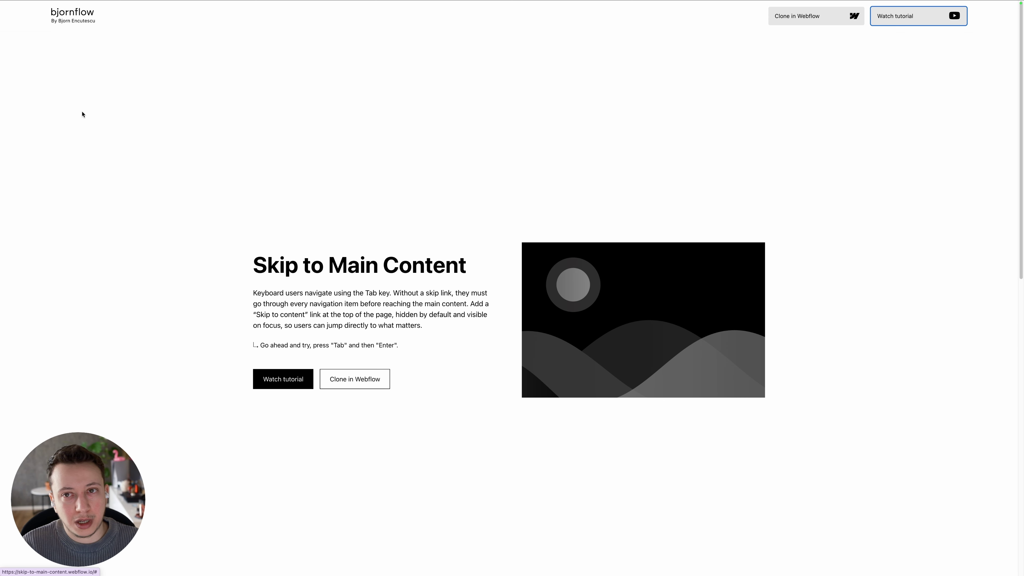
key("Tab")
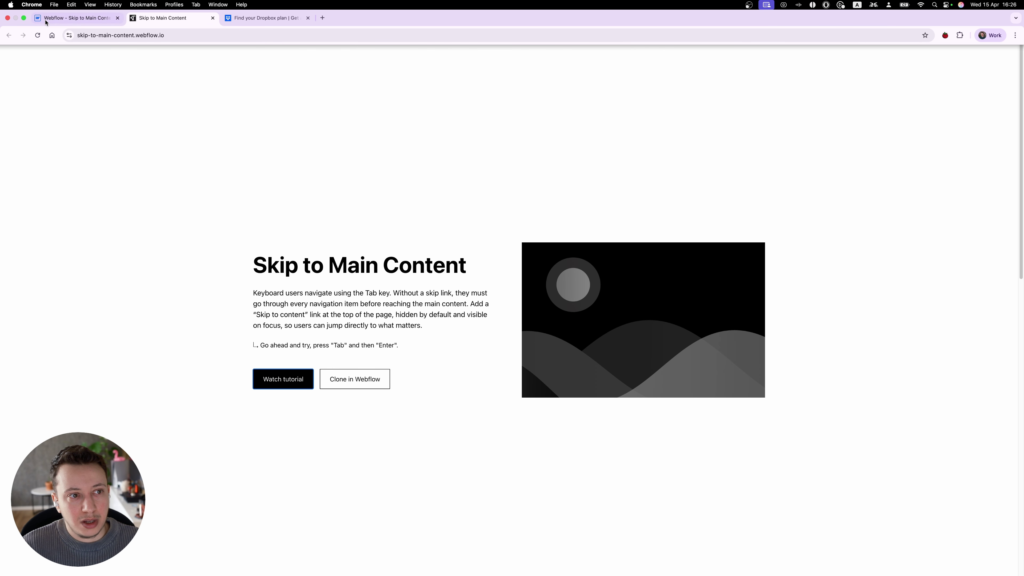
key("Tab")
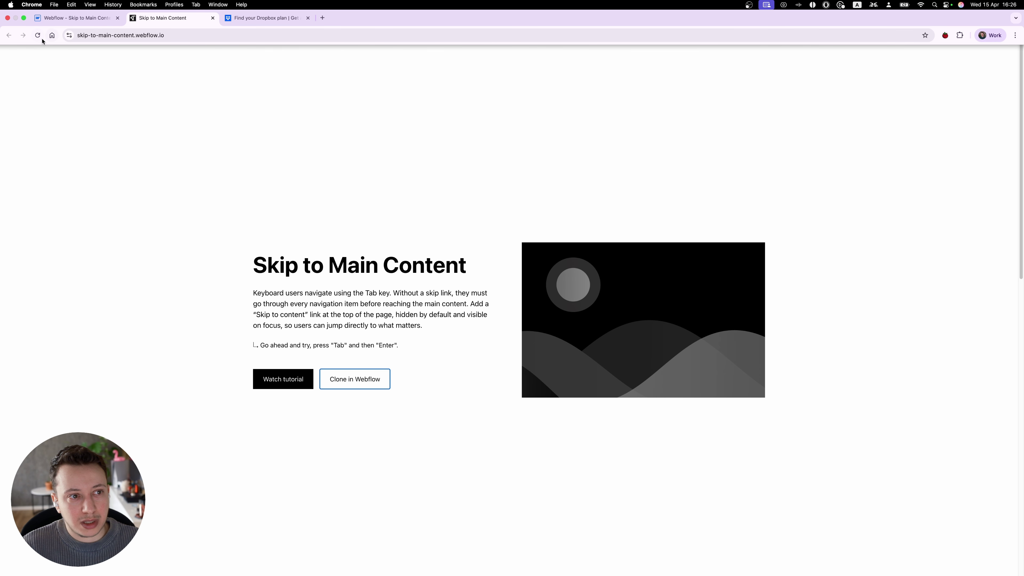
- Reload the demo page, follow its "Skip to main content" link by keyboard, and move focus through the two main content buttons
left_click(38, 36)
key("Tab")
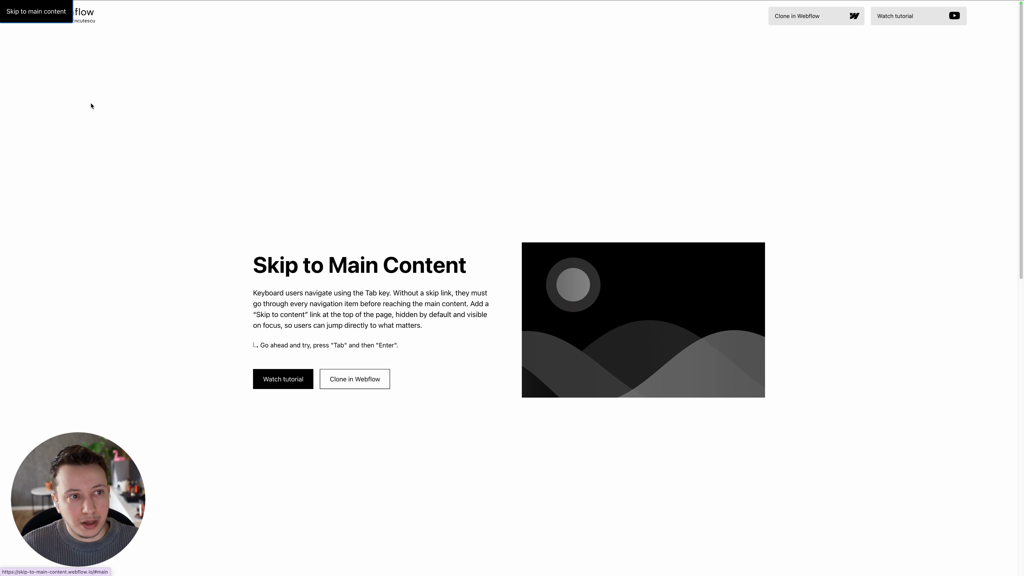
key("Return")
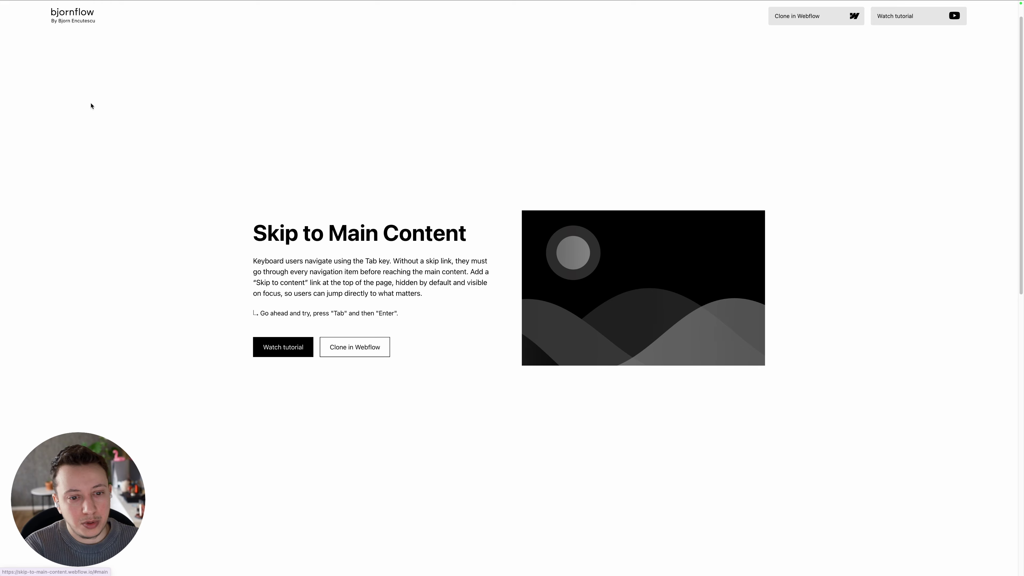
key("Tab")
key("Tab")
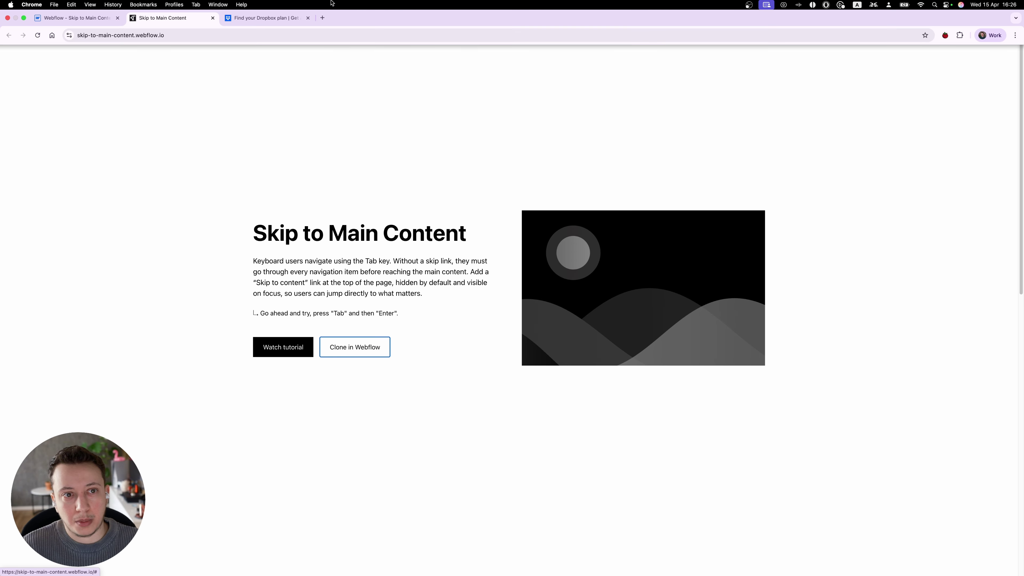
- Switch to the Dropbox plans page, follow its skip link by keyboard, and move focus to the Plus plan's storage link
left_click(266, 8)
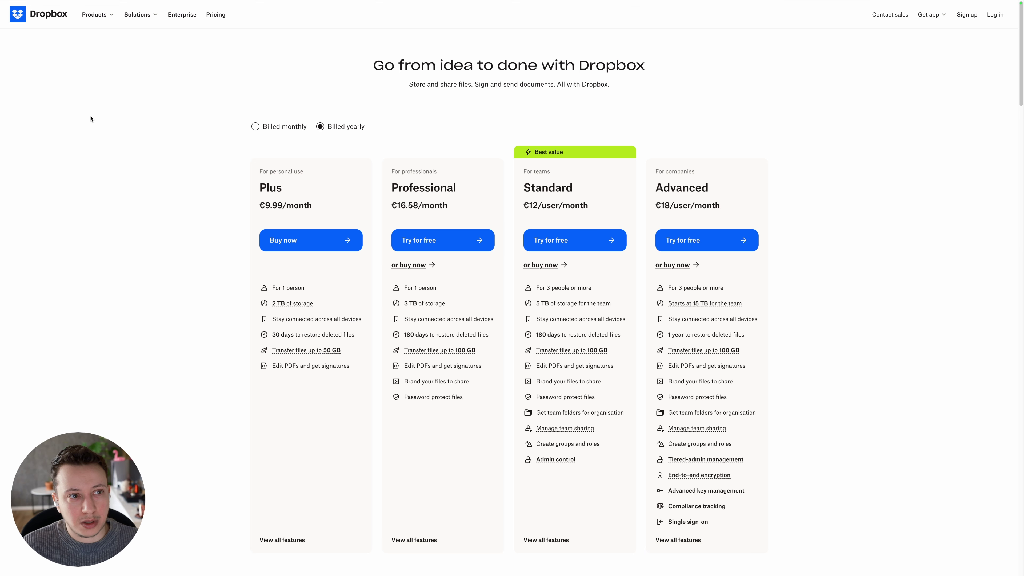
key("Tab")
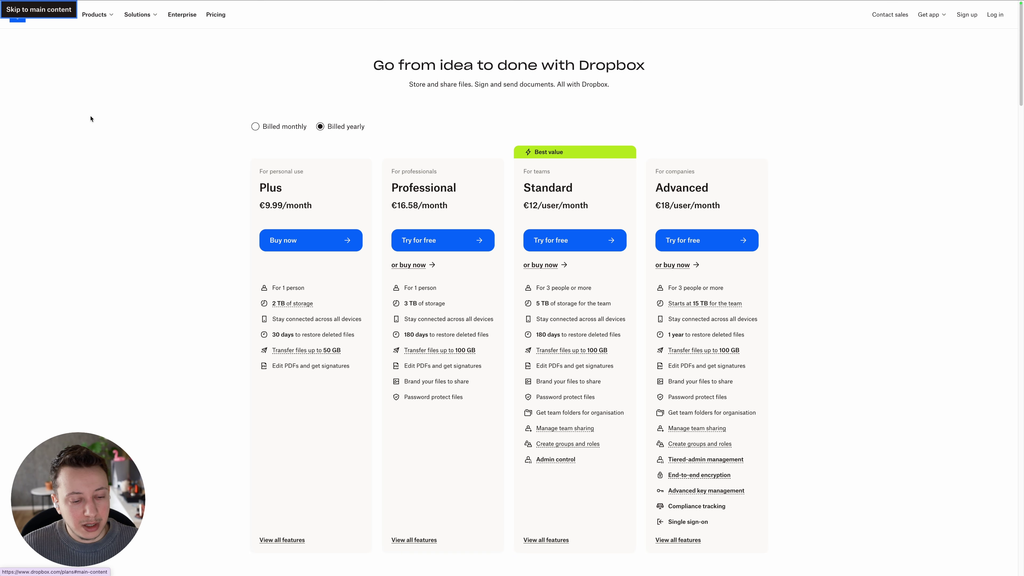
key("Return")
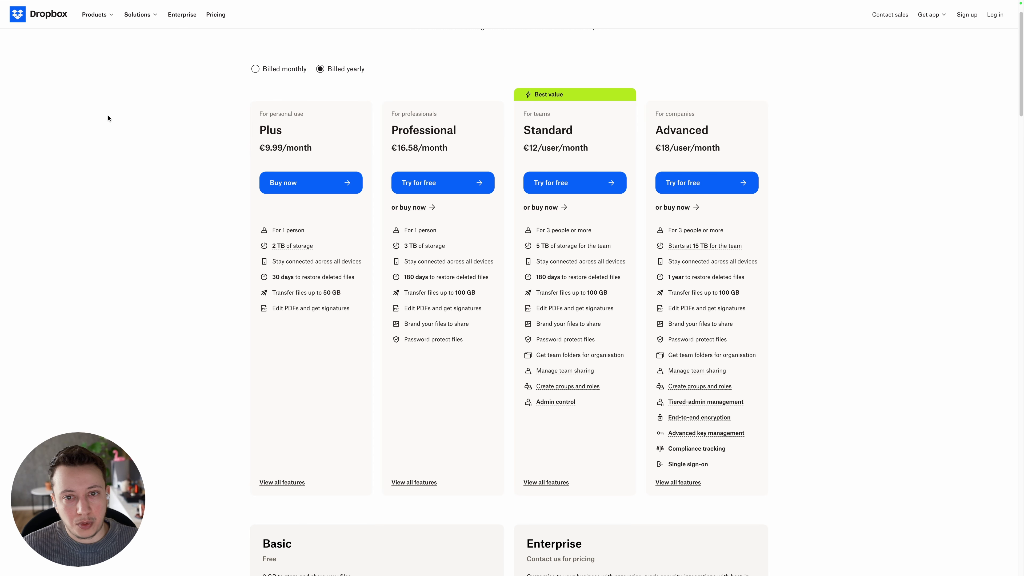
key("Tab")
key("Tab")
key("Tab")
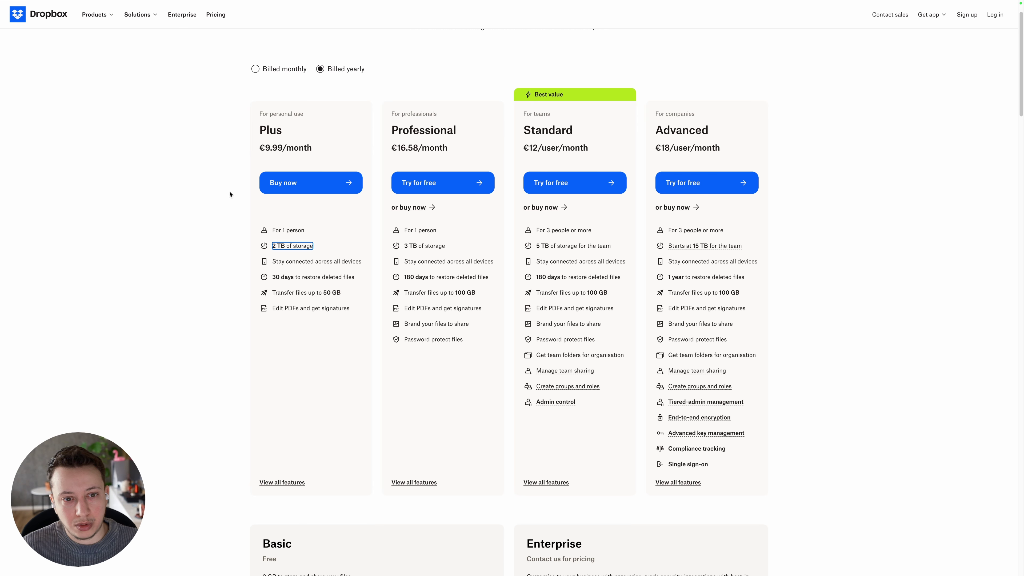
scroll(325, 231, "up", 3)
- Reload the Dropbox page, move keyboard focus through the whole navigation without using the skip link up to "Billed yearly", and clear the focus
mouse_move(35, 4)
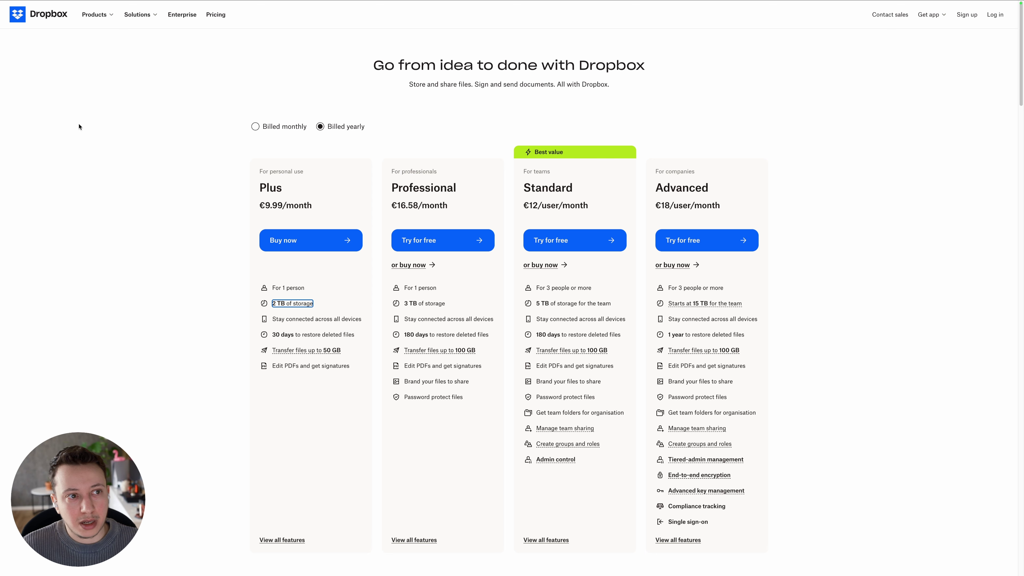
key("super+r")
key("Tab")
key("Tab")
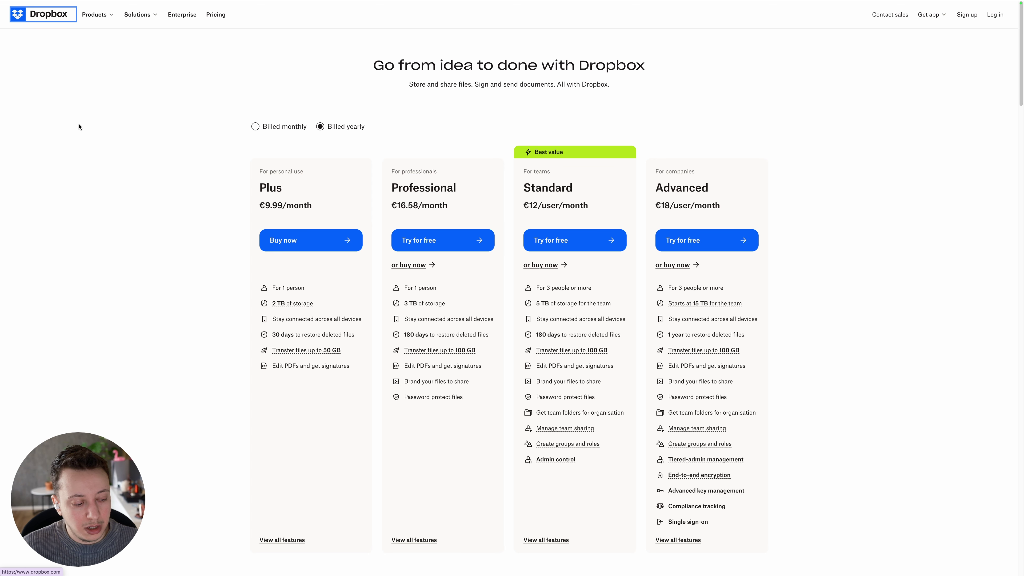
key("Tab")
key("Tab")
key("Tab")
key("Tab")
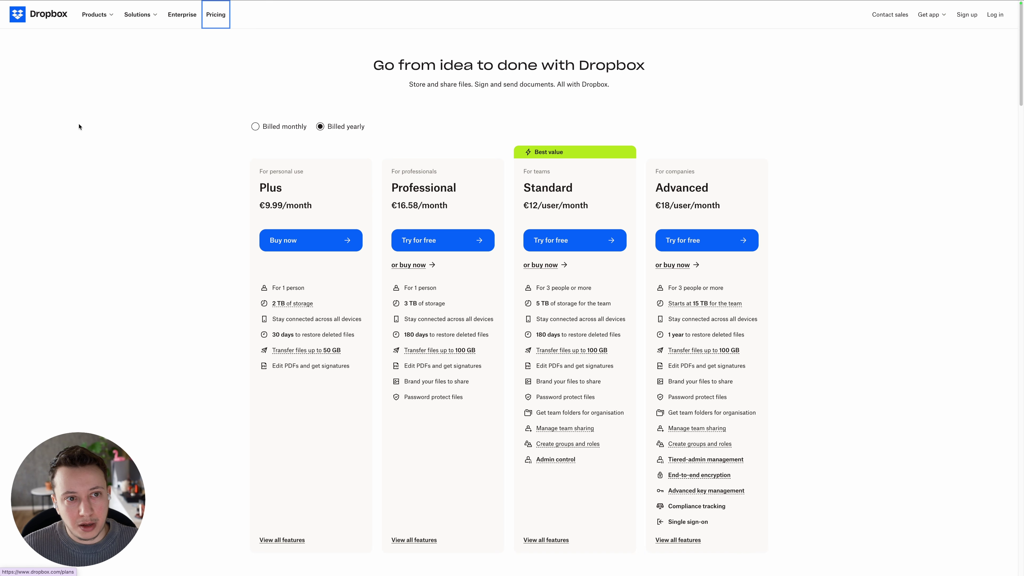
key("Tab")
key("Tab")
key("Tab")
key("Tab")
key("Tab")
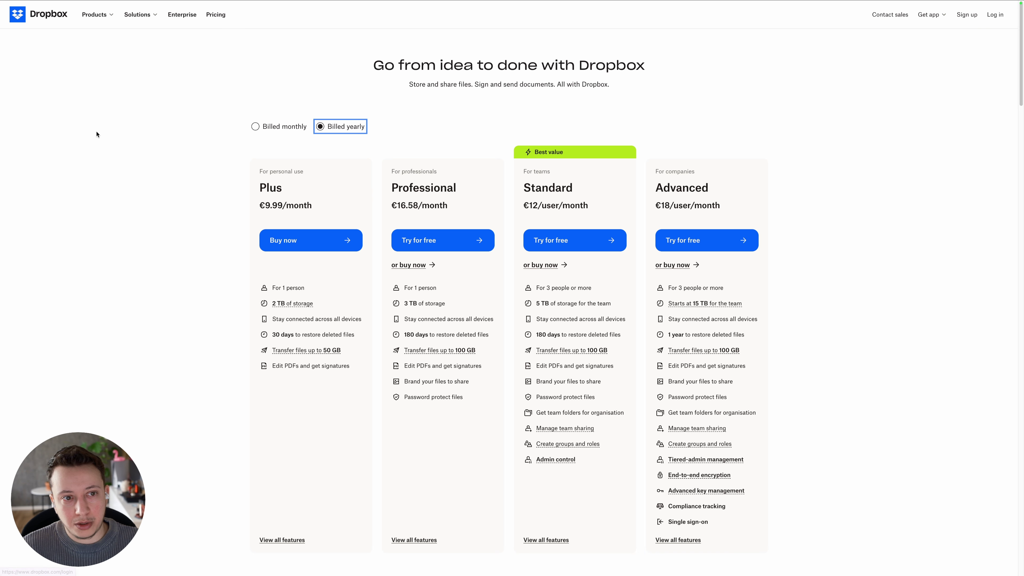
left_click(141, 113)
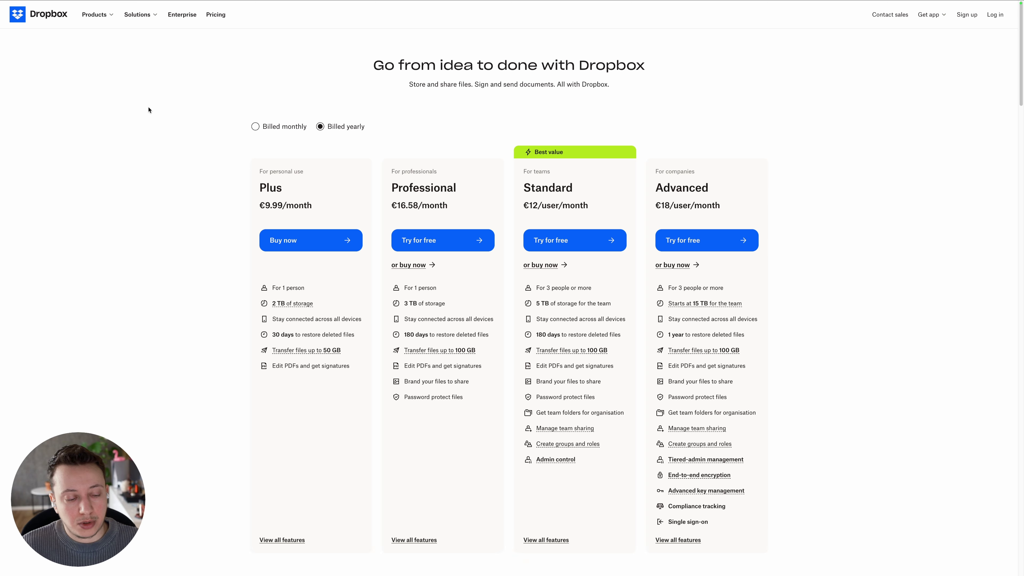
- Switch to the Skip to Main Content project in Webflow and examine the skip-link block's text, spacing, position, typography and background styles
key("ctrl+Tab")
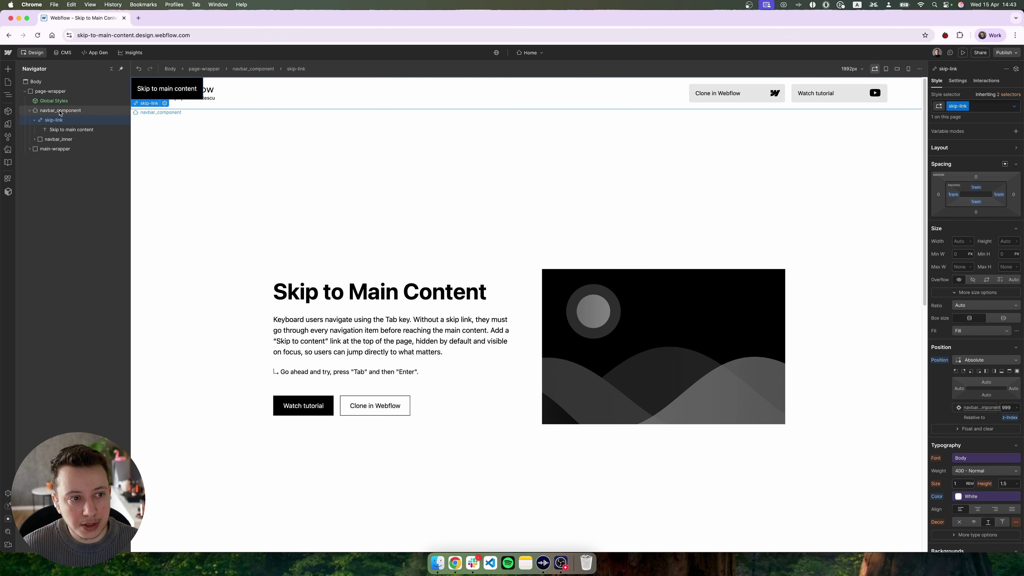
left_click(65, 131)
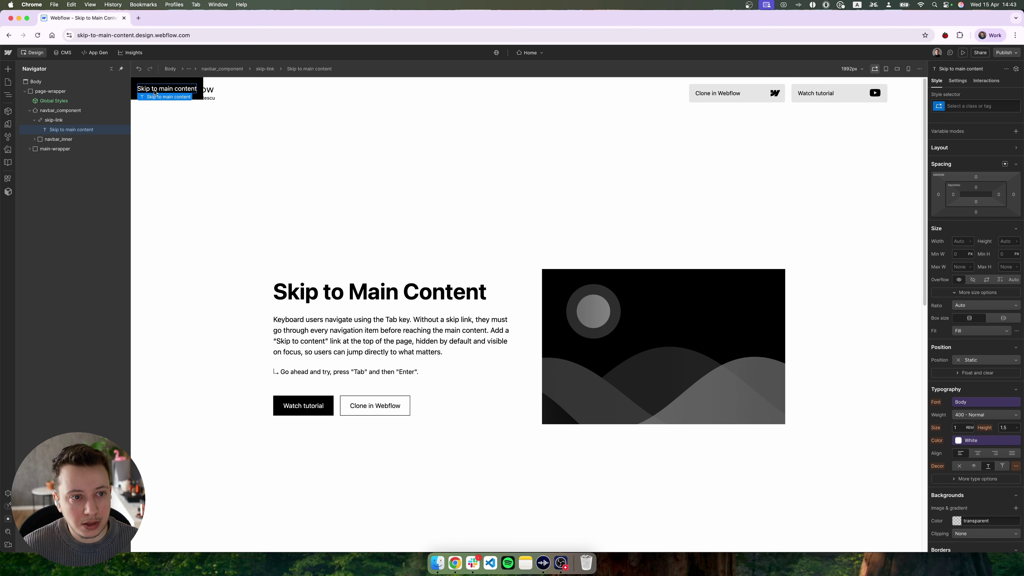
left_click(77, 120)
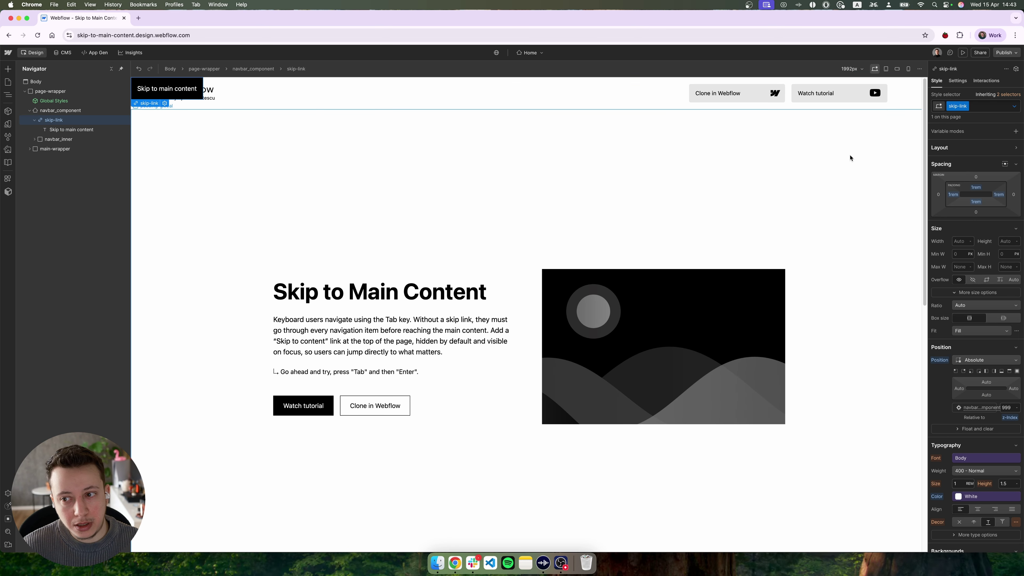
scroll(937, 263, "down", 5)
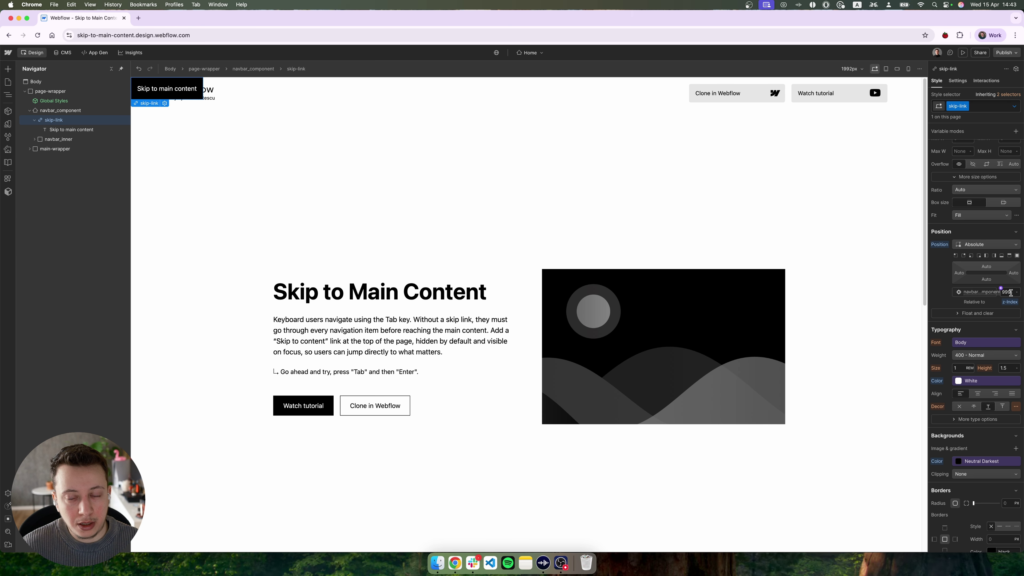
scroll(949, 282, "down", 6)
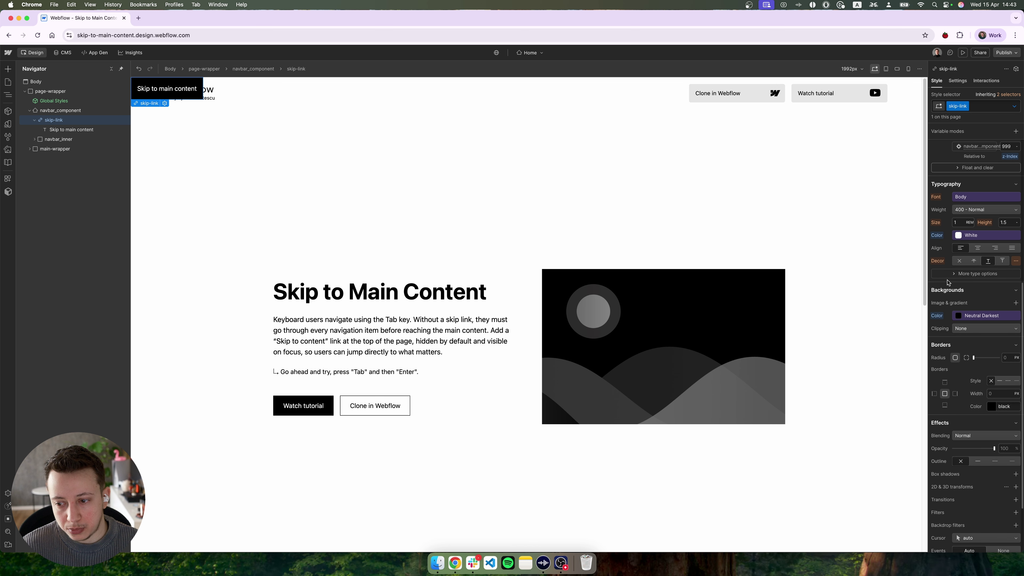
scroll(947, 282, "up", 10)
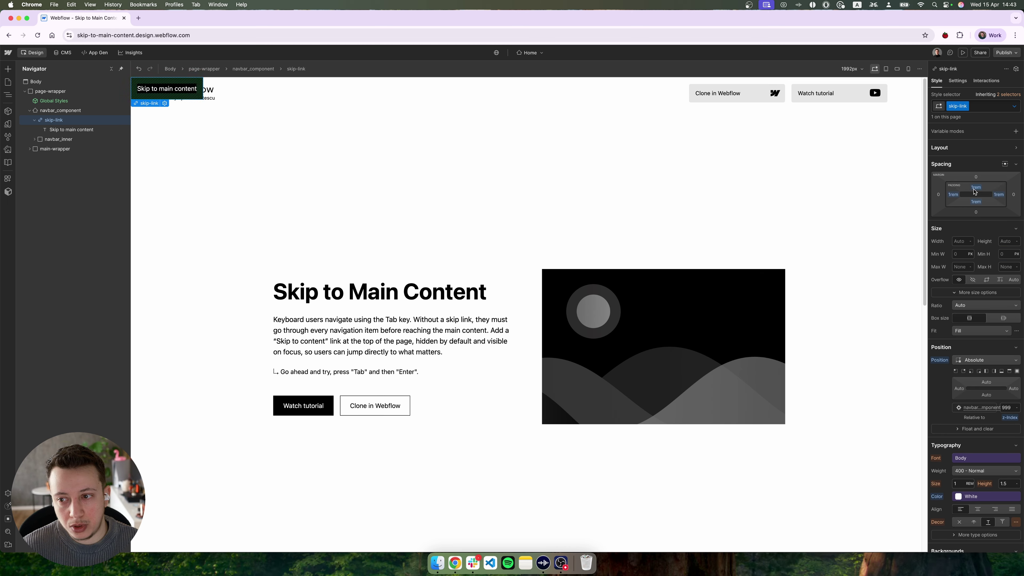
- Set the skip-link block's top margin to -100% so it sits hidden above the page
left_click(975, 177)
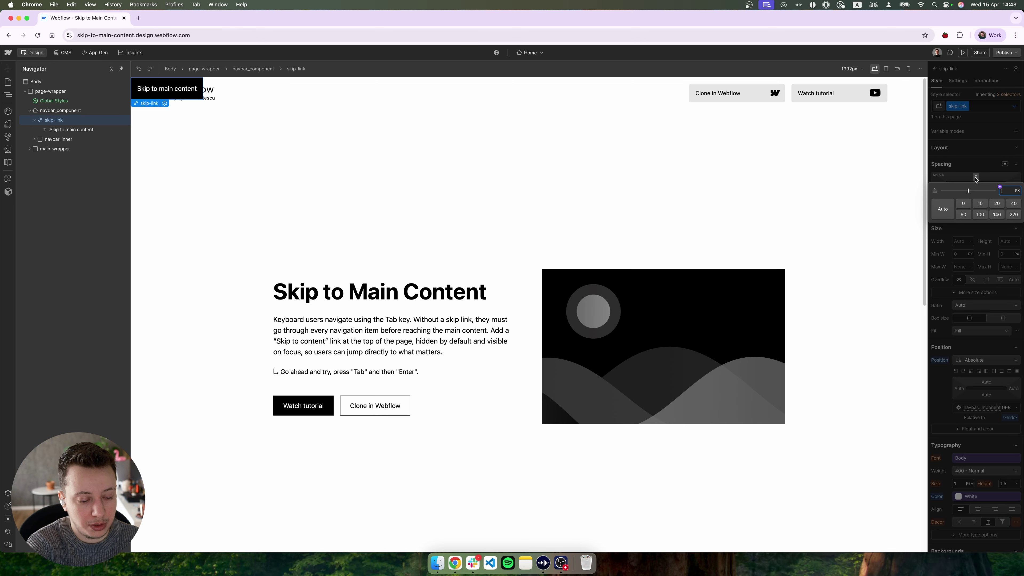
type("-100%")
key("Return")
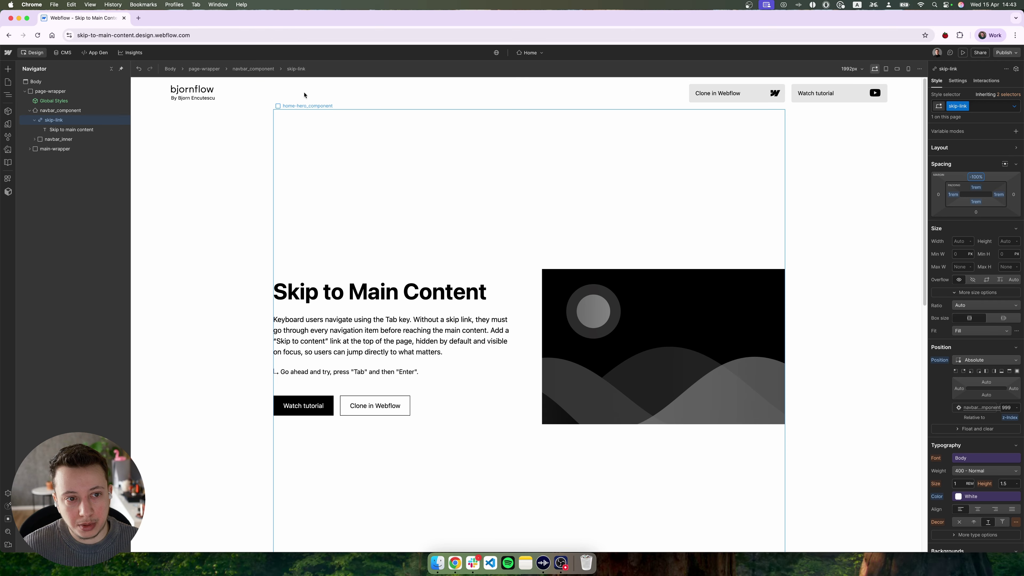
- Set the skip-link's top margin to 0% in its Focused state and return to the base style
left_click(1015, 106)
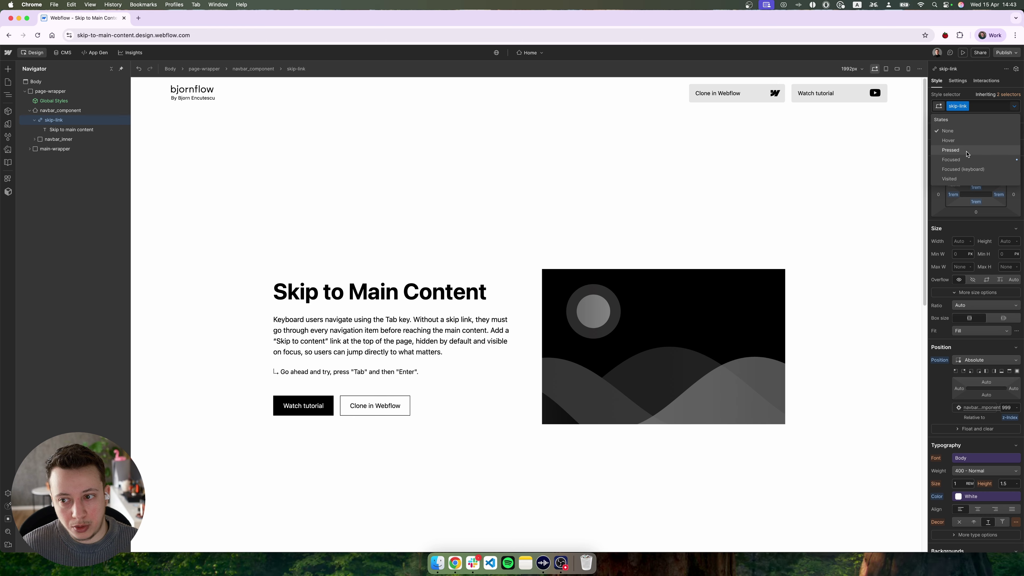
left_click(959, 161)
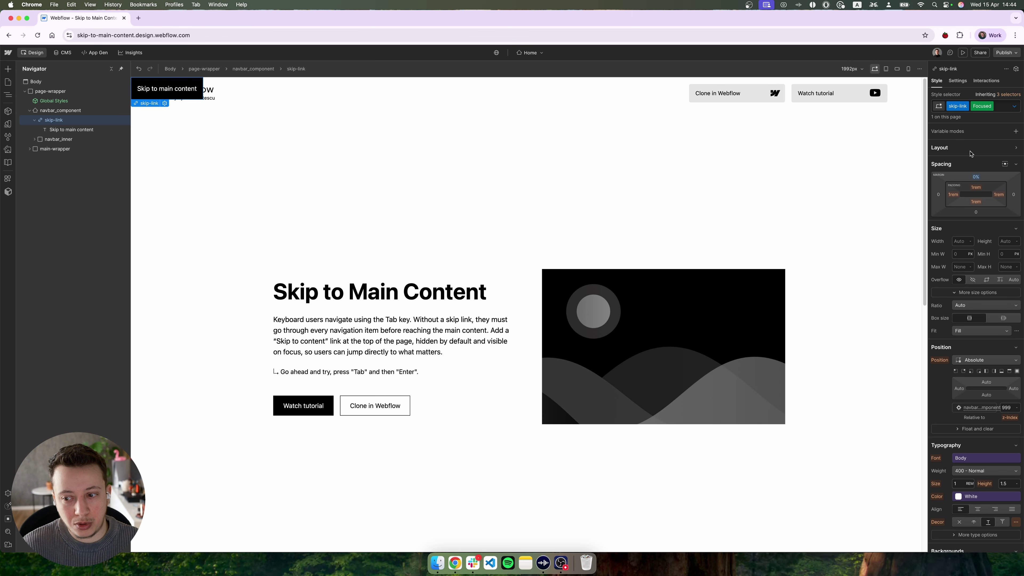
left_click(990, 107)
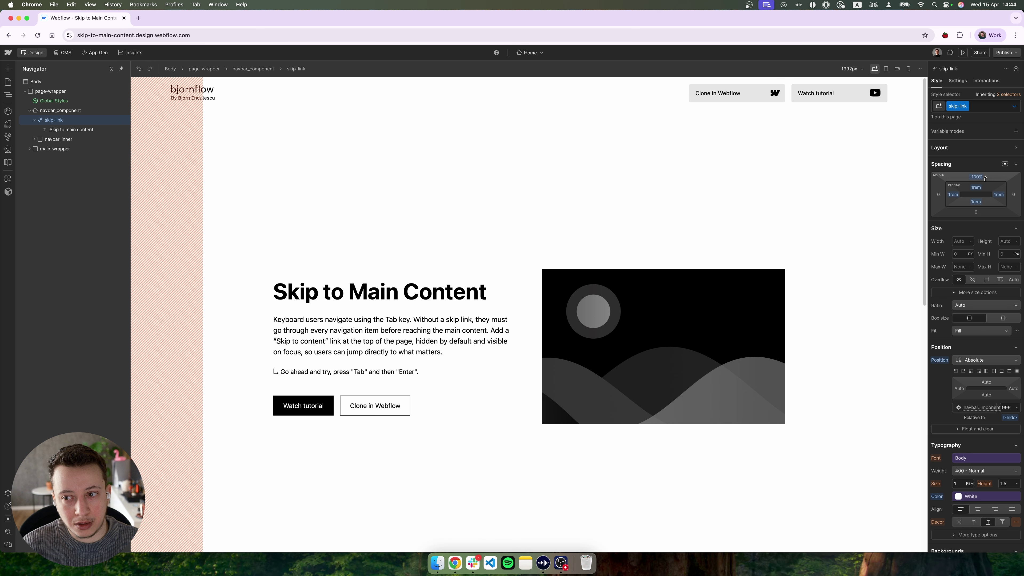
- Make the skip-link a page section link to "main", checking the ID on main-wrapper
left_click(958, 82)
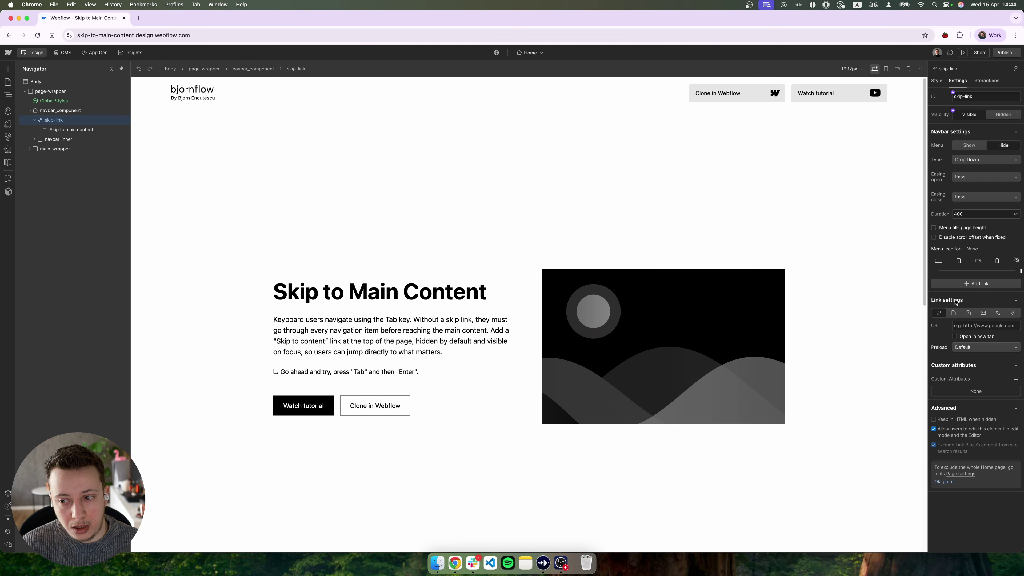
left_click(968, 313)
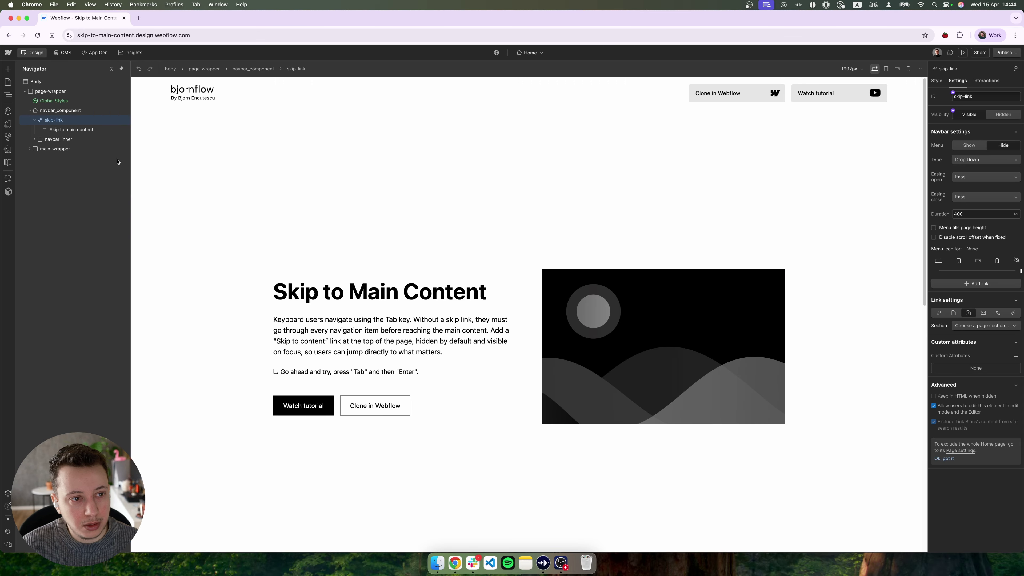
left_click(56, 148)
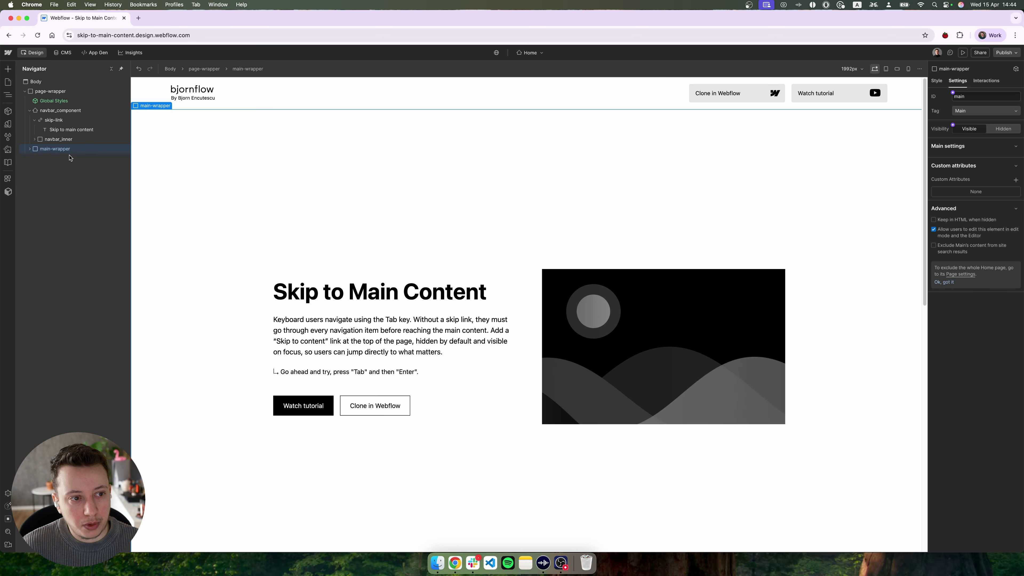
left_click(70, 120)
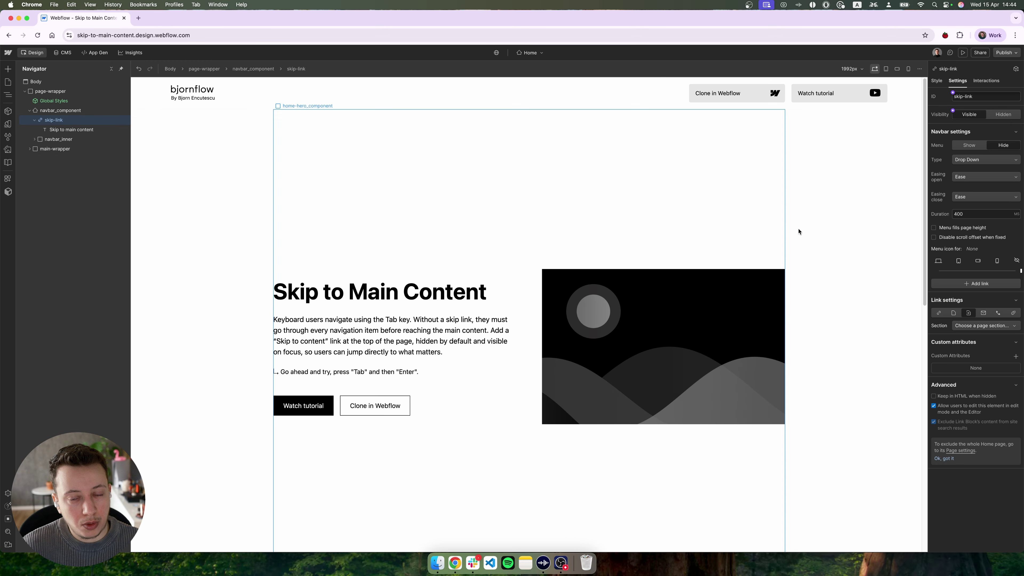
left_click(969, 327)
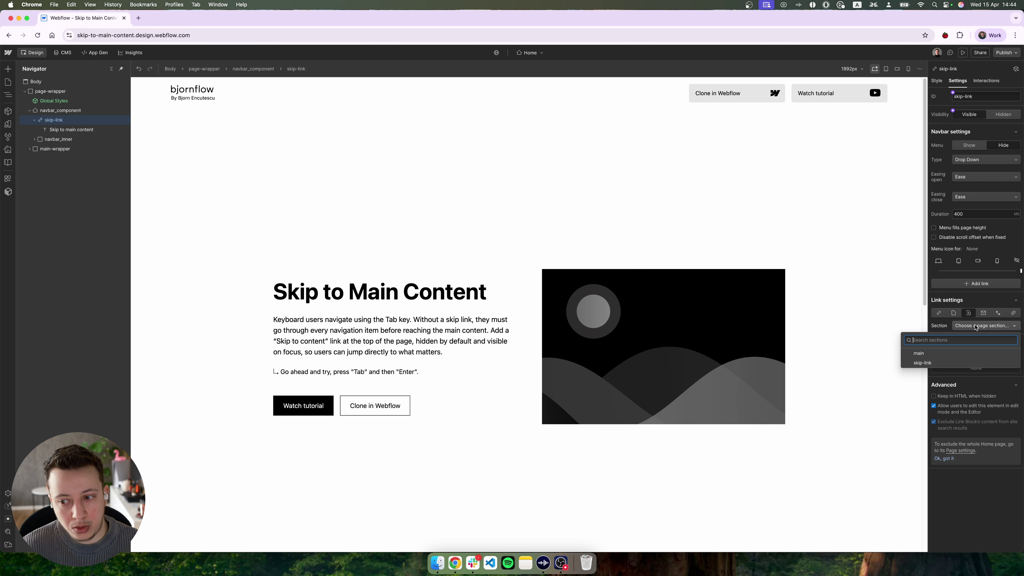
left_click(919, 354)
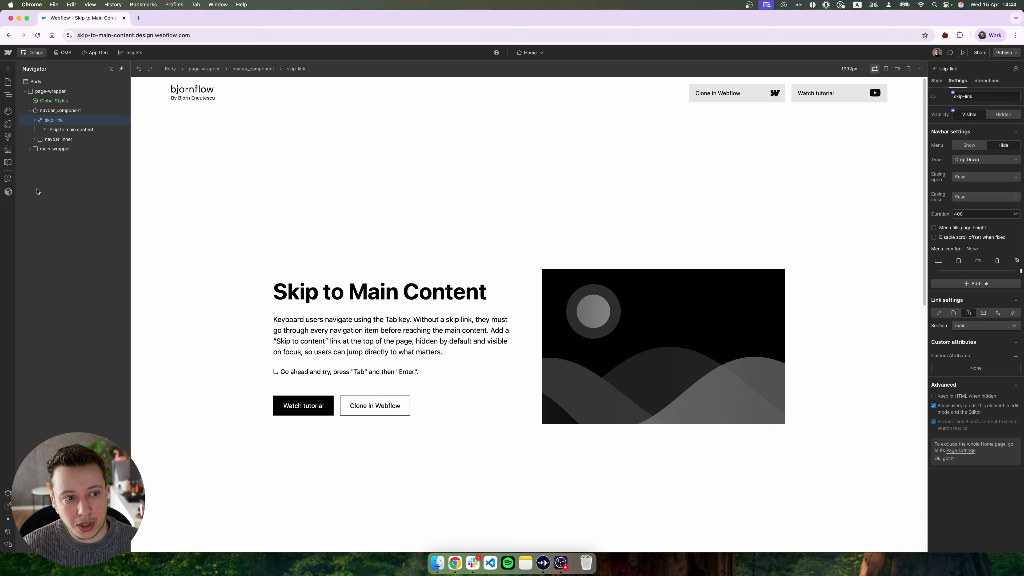
- Examine the skip-to-main script in the Home page's custom code before the closing body tag, and close the page settings
left_click(540, 54)
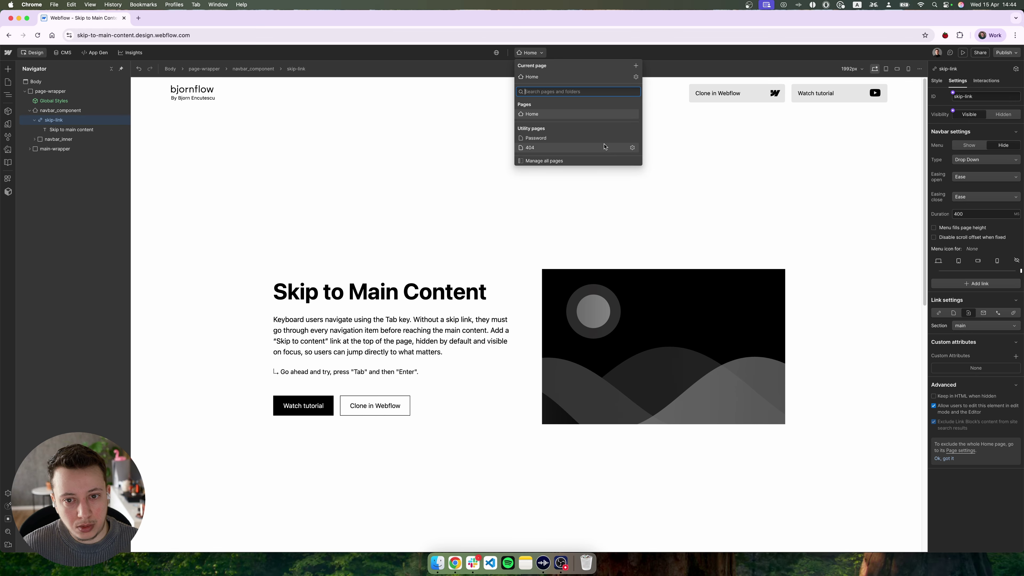
left_click(630, 114)
scroll(186, 333, "down", 10)
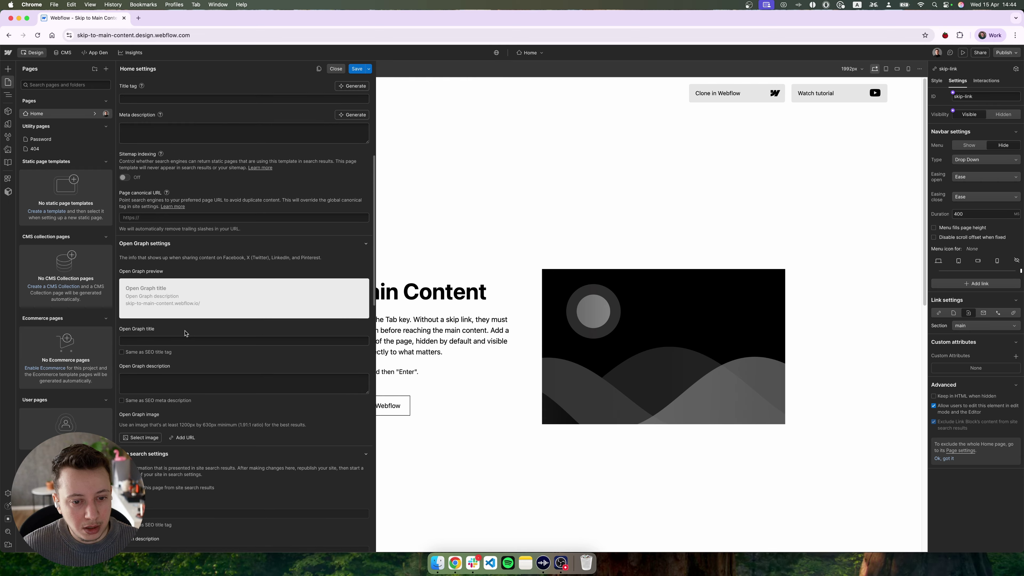
scroll(187, 333, "down", 5)
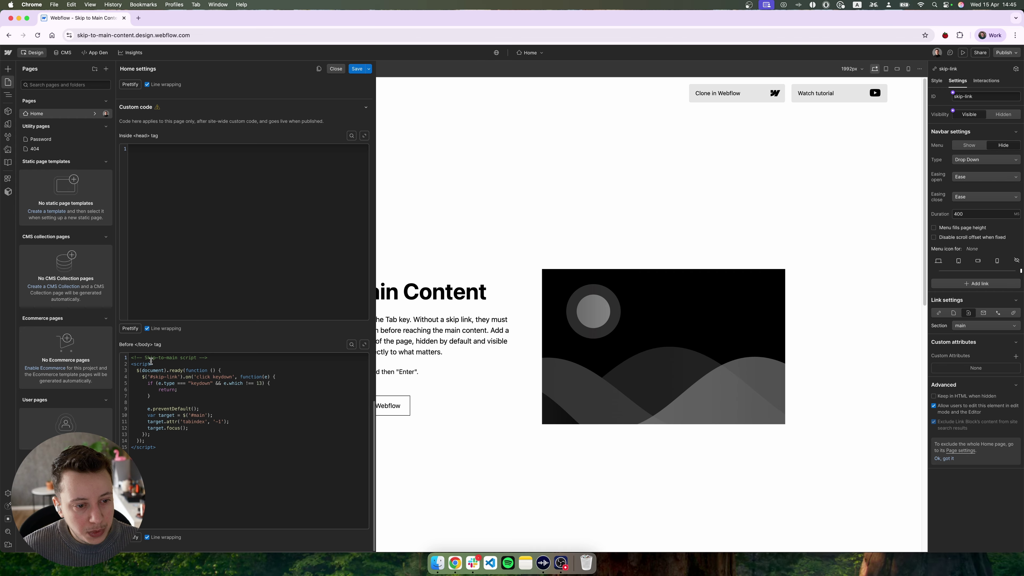
left_click_drag(167, 448, 217, 342)
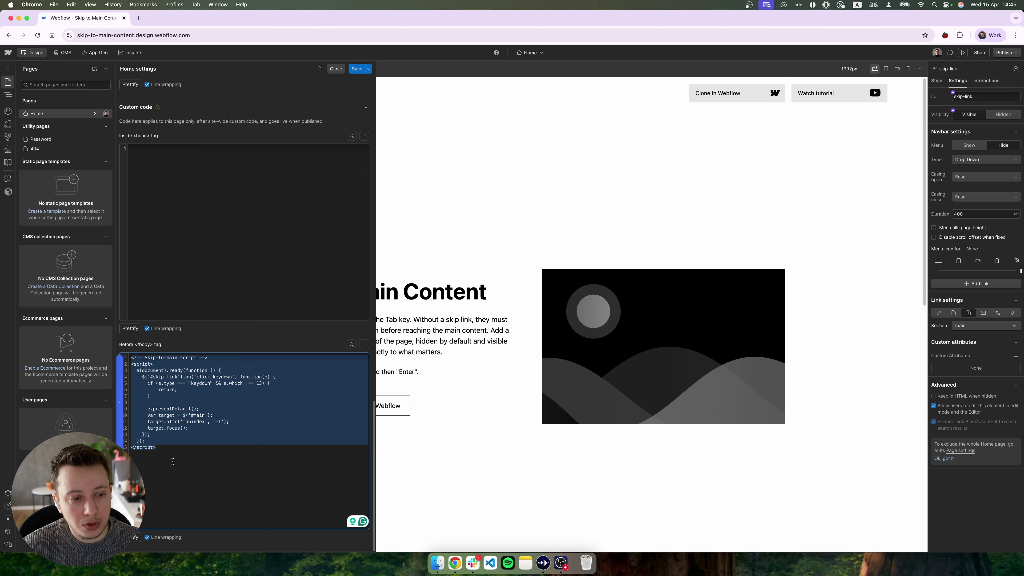
left_click(170, 449)
left_click_drag(170, 449, 152, 354)
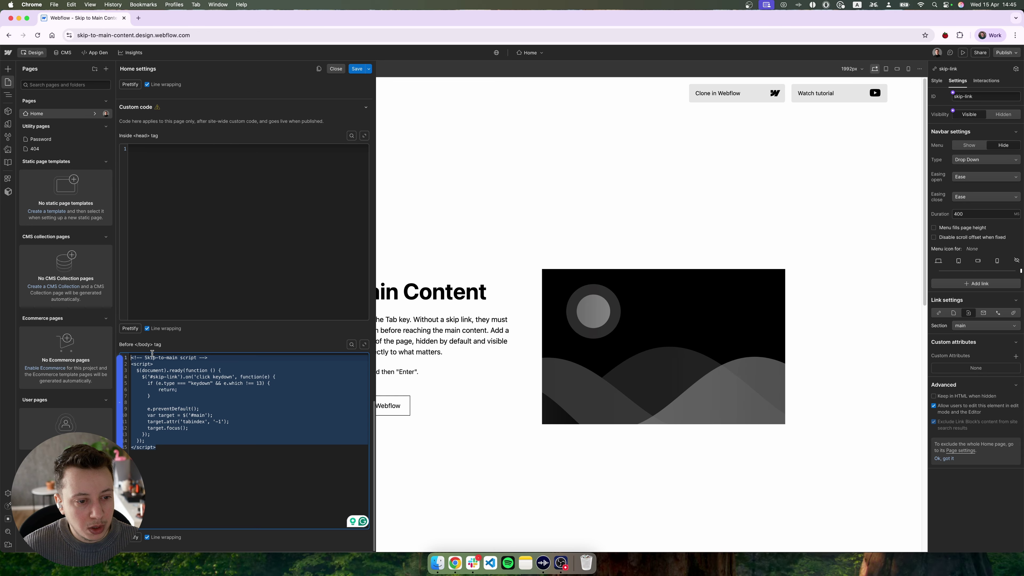
left_click(169, 449)
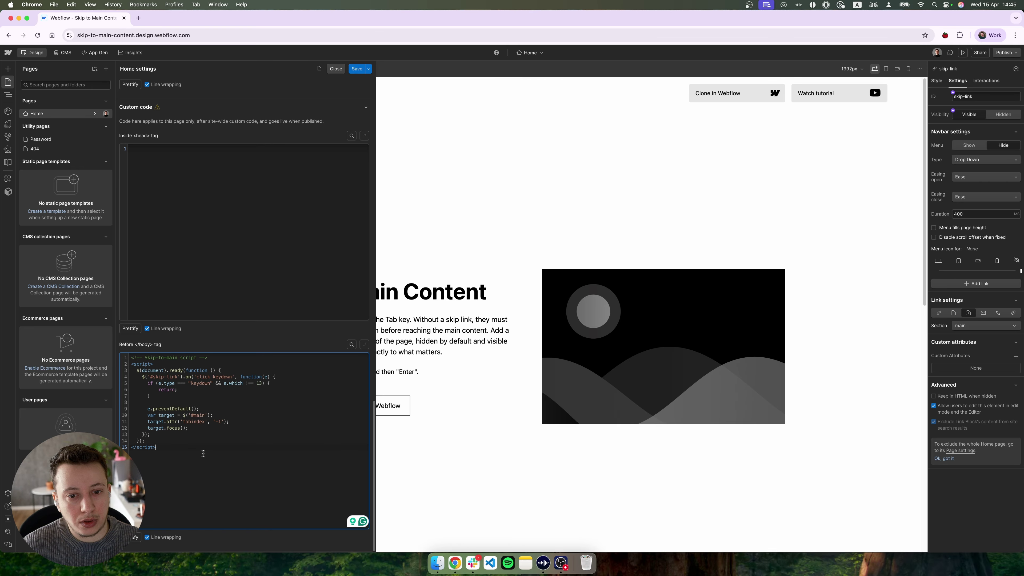
left_click(335, 69)
key("z")
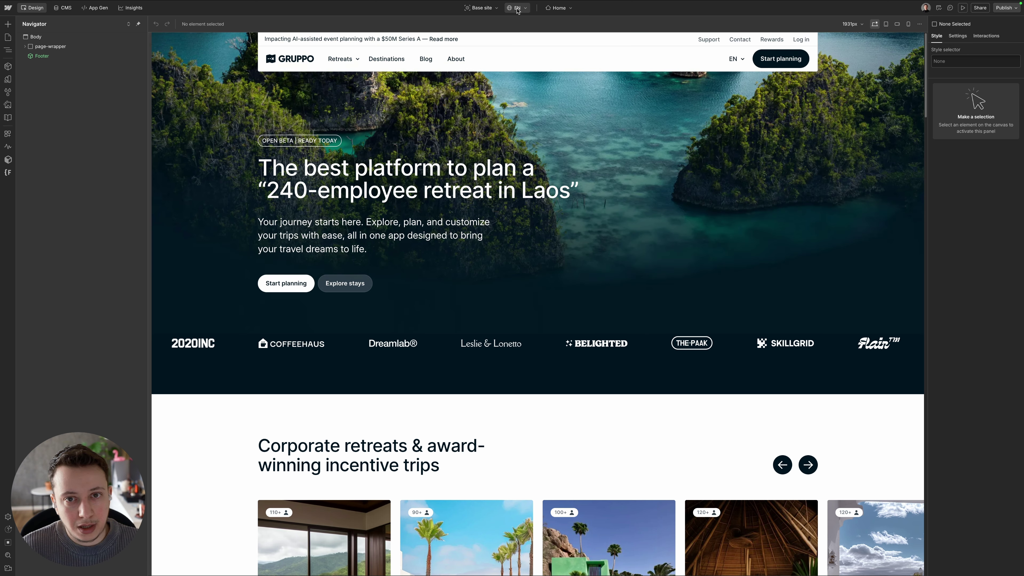
- Review the English locale's language and country settings in the Gruppo project's localization, and close them without changes
left_click(517, 9)
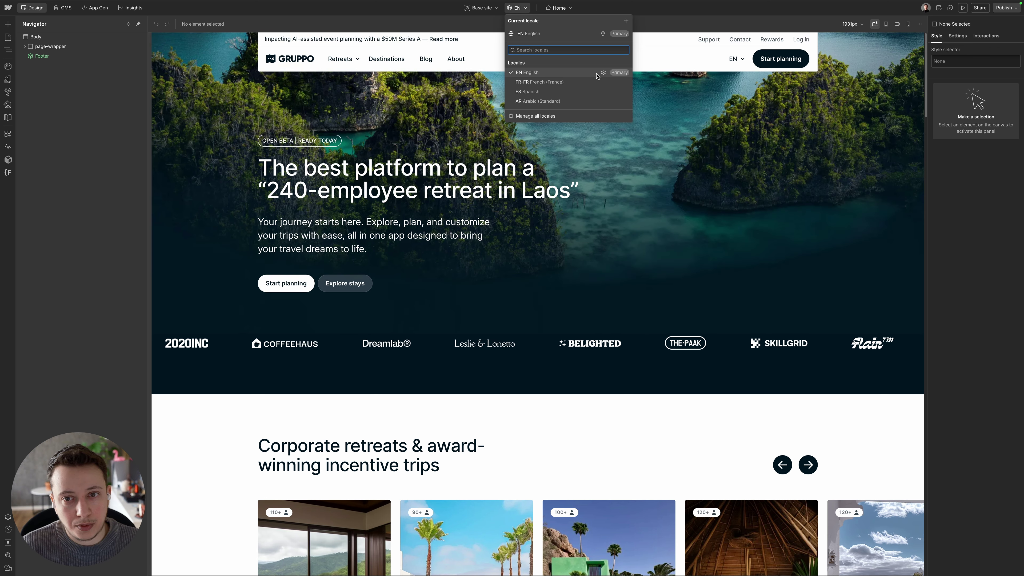
left_click(532, 90)
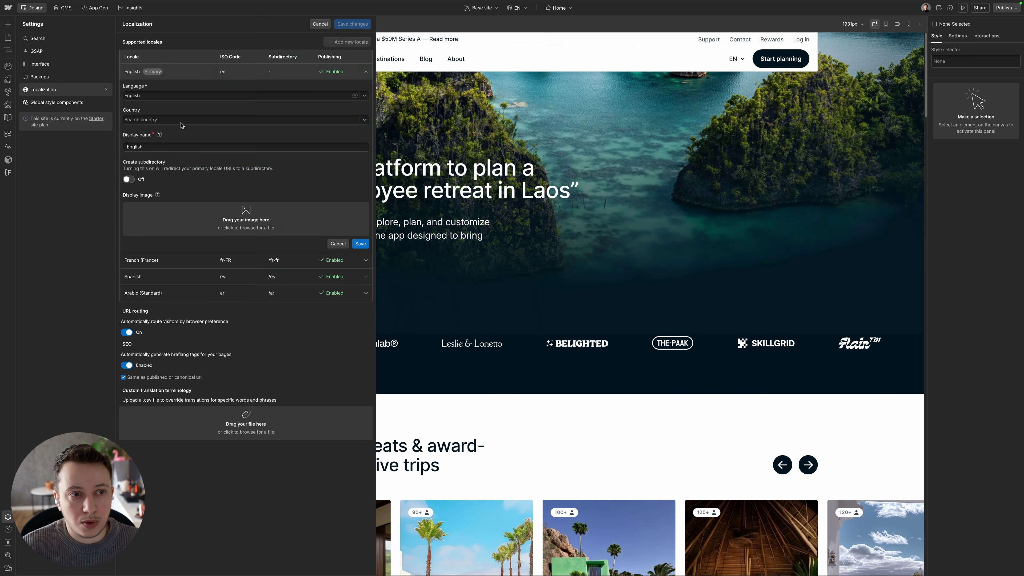
left_click(173, 96)
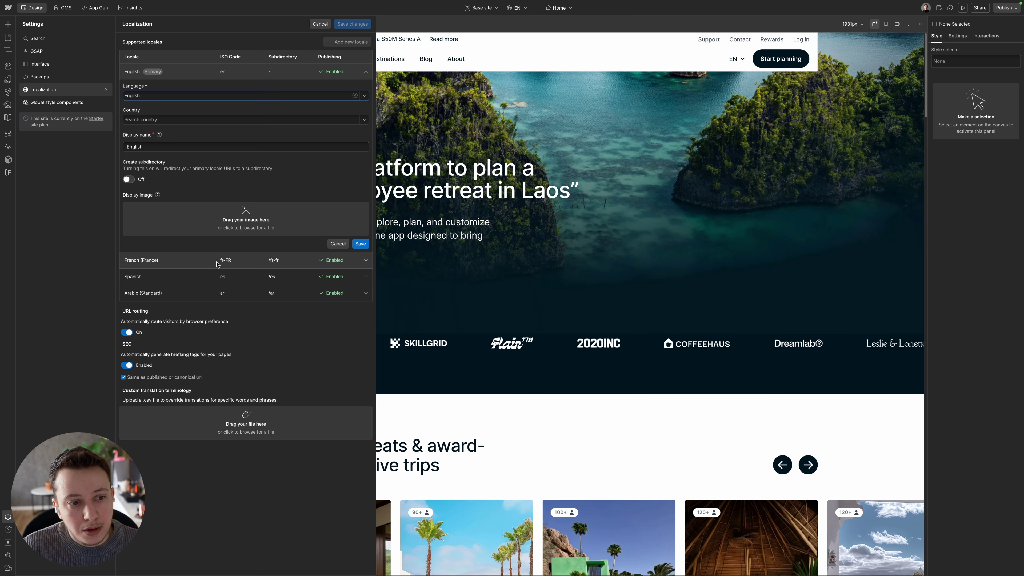
left_click(320, 24)
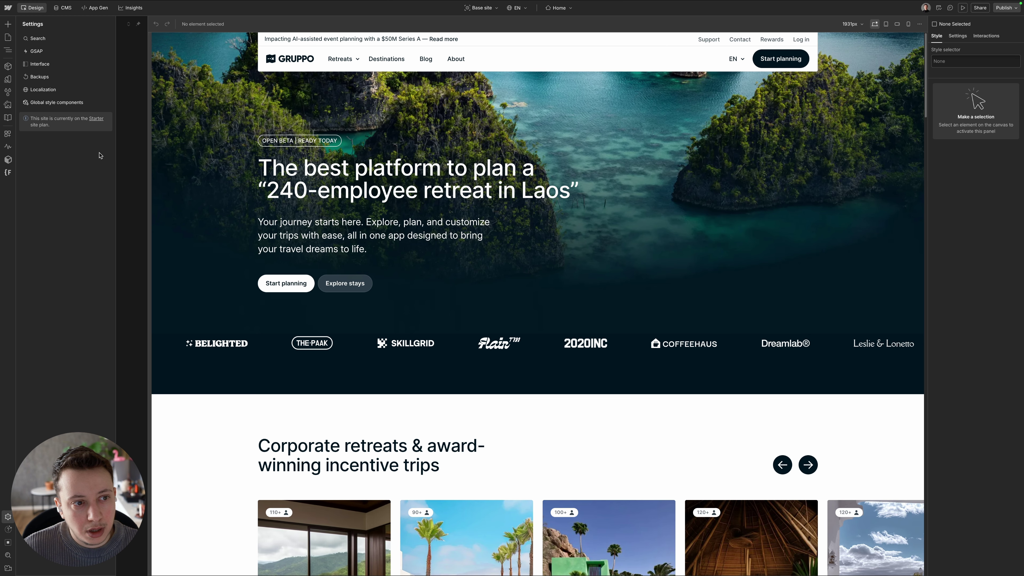
key("z")
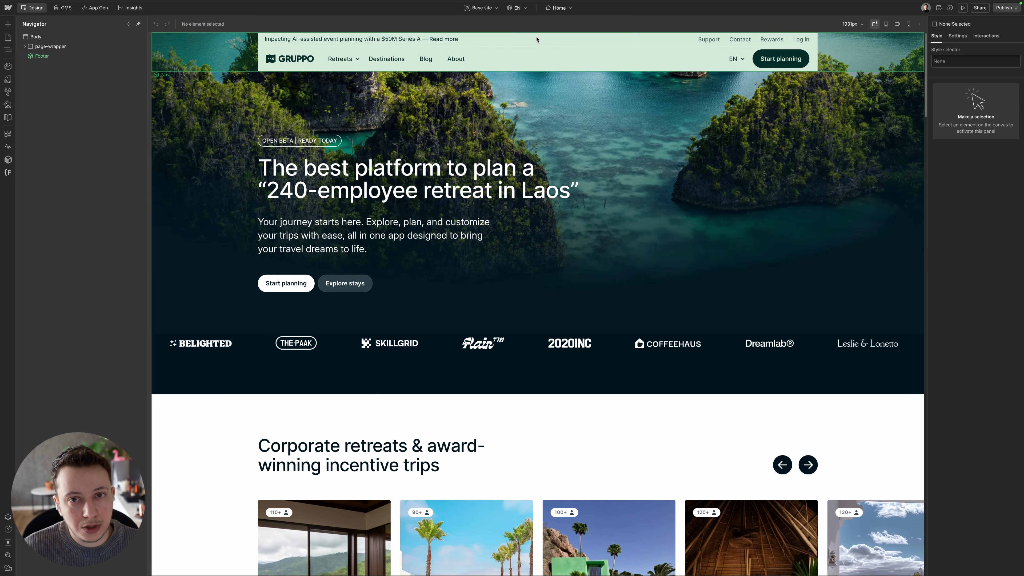
- Switch to the French (France) locale and view the alt text settings of the filter-search-icon and "BG Gradient - Blue" assets
left_click(517, 8)
left_click(532, 83)
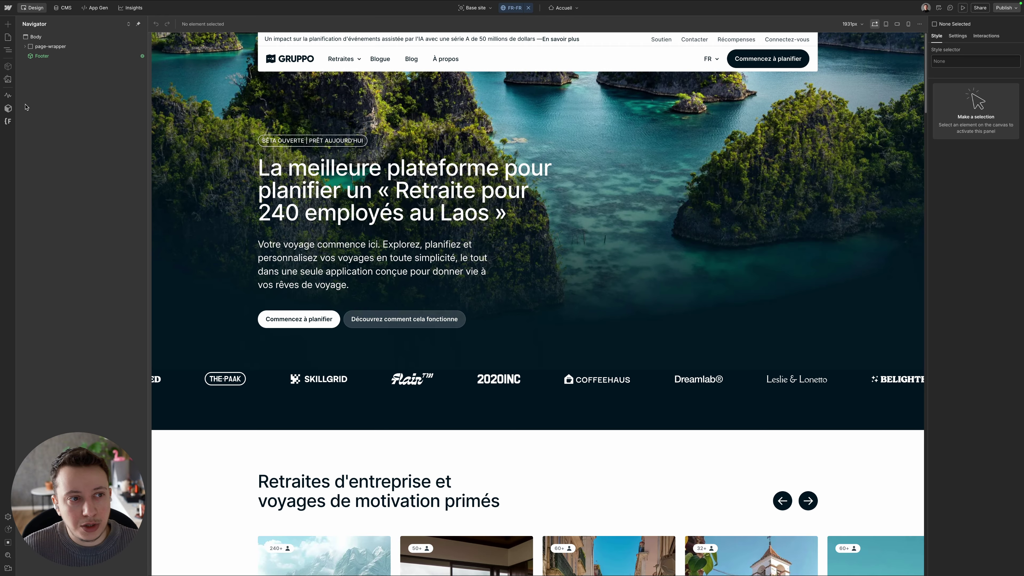
left_click(8, 80)
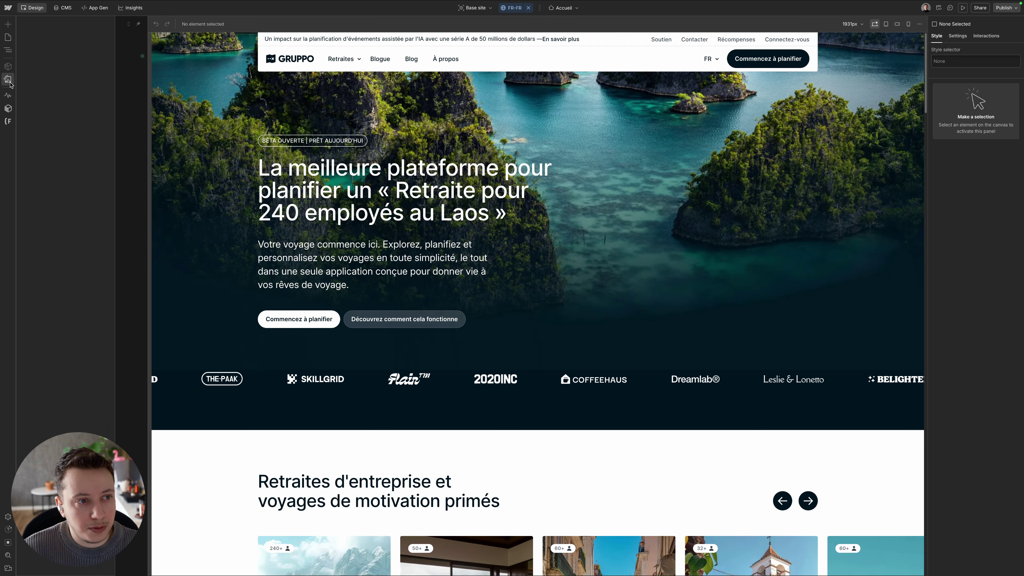
left_click(69, 67)
left_click(83, 81)
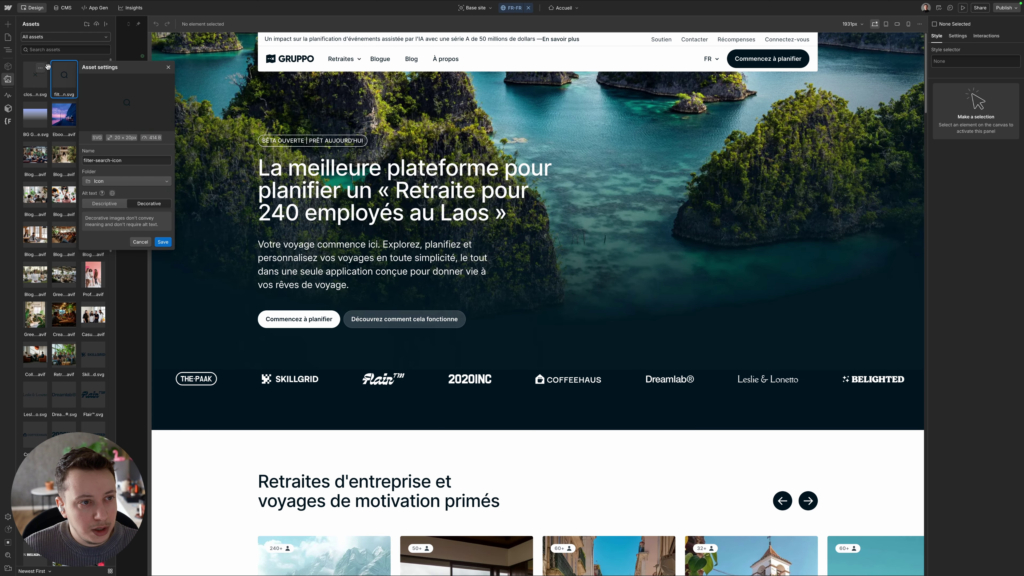
left_click(40, 108)
left_click(41, 108)
left_click(56, 122)
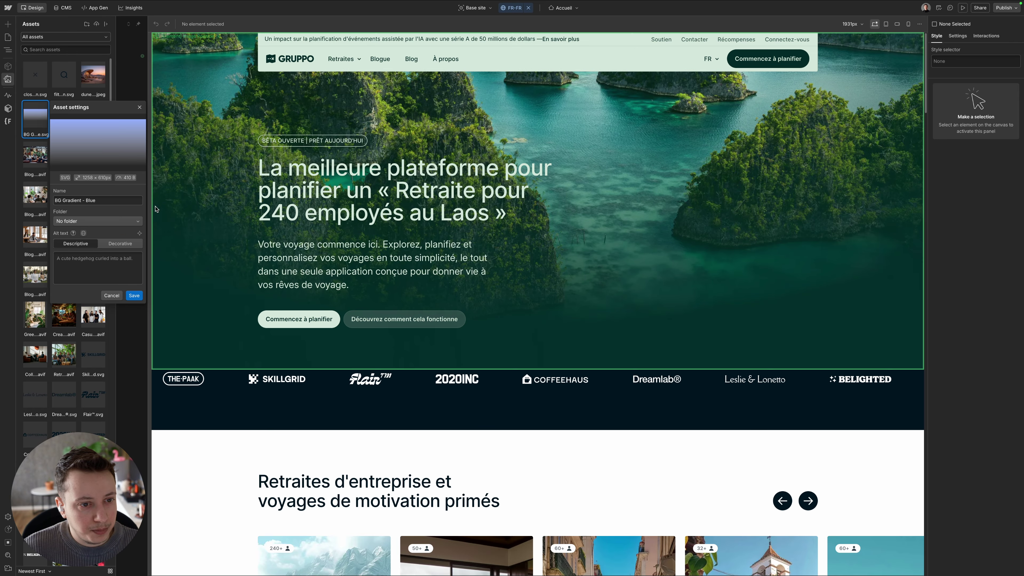
key("z")
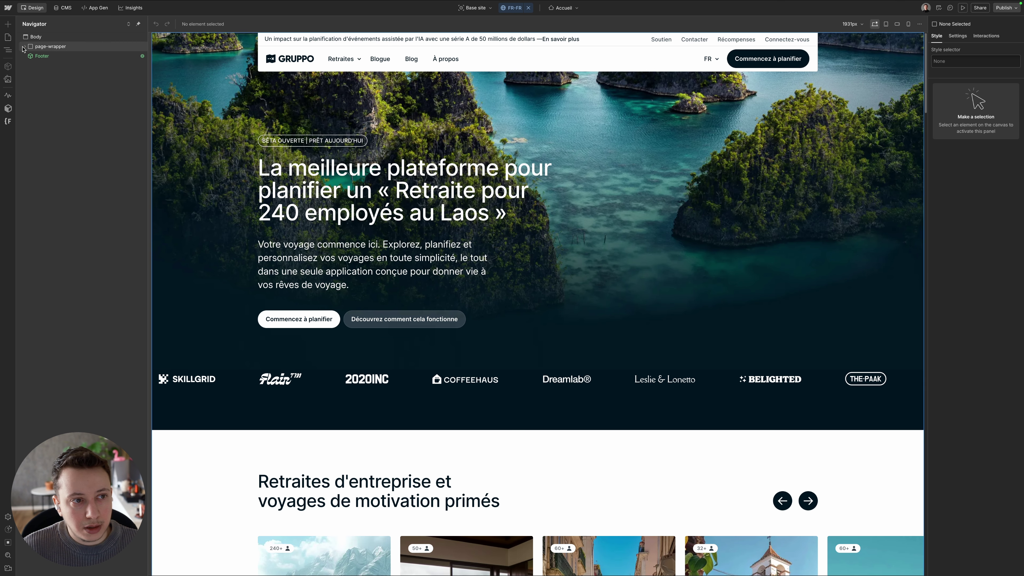
- Review the French page settings of Accueil and Blogue, including title tag and meta description, and close them without changes
left_click(7, 37)
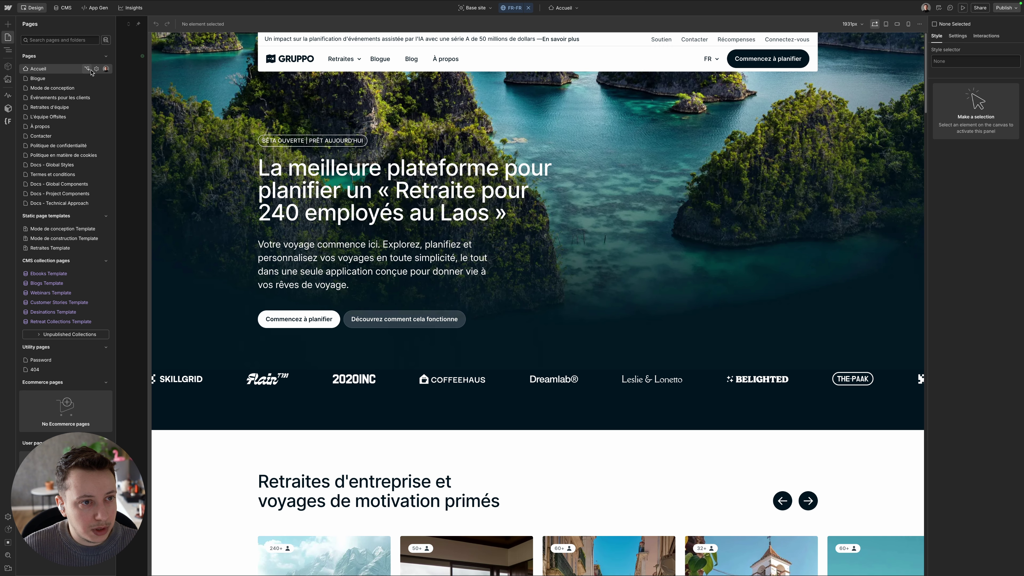
left_click(96, 68)
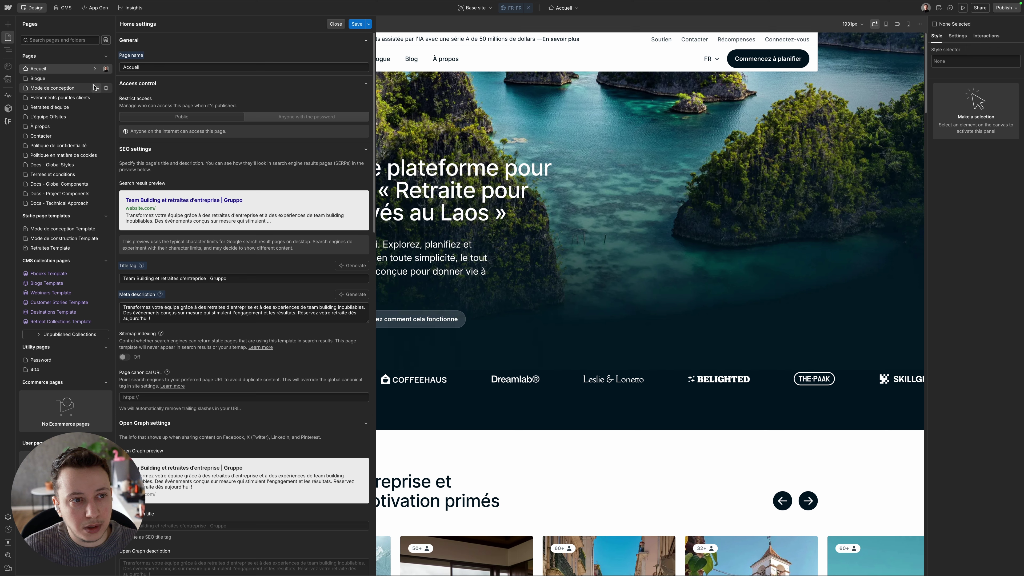
left_click(104, 78)
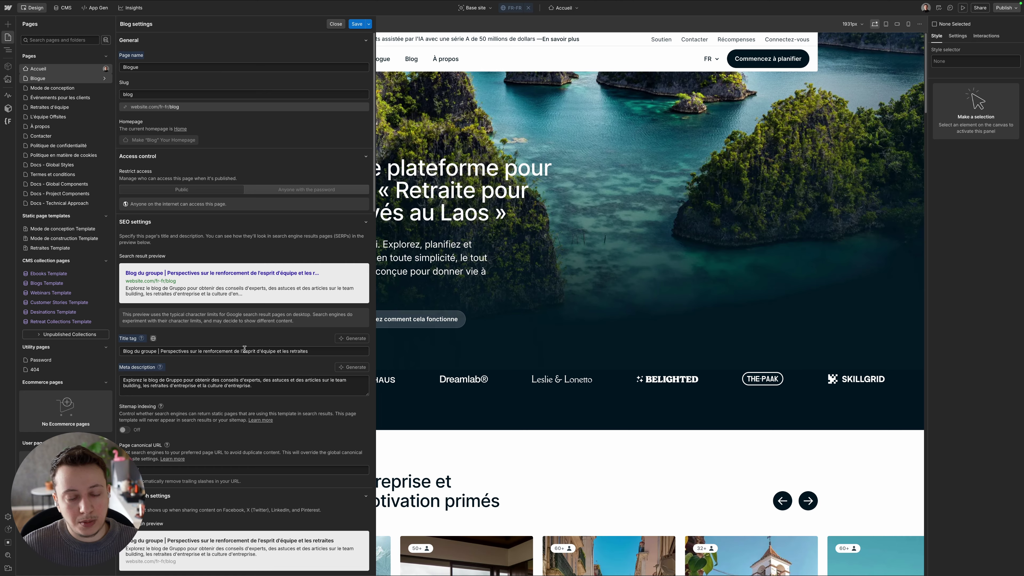
left_click(333, 24)
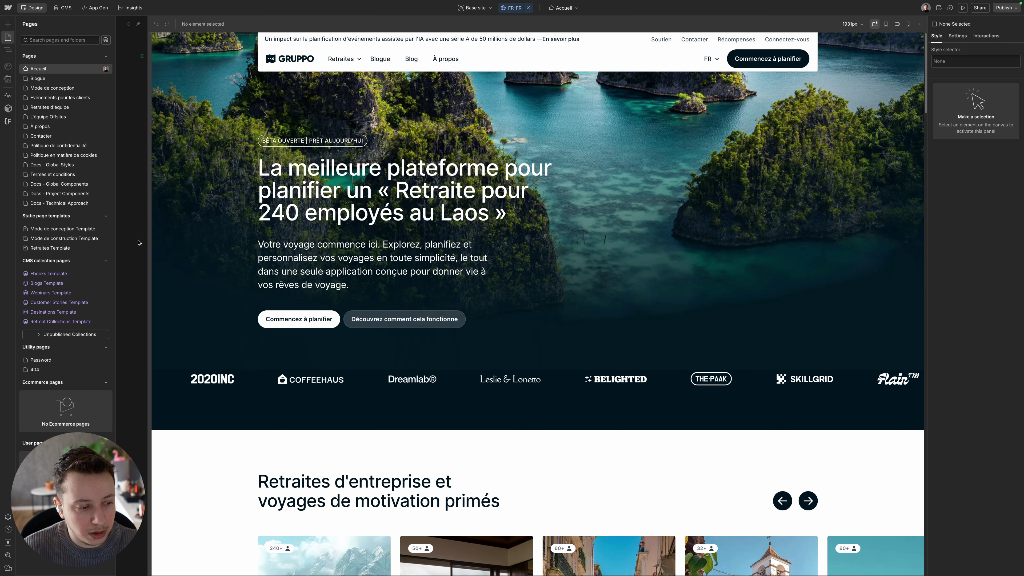
- Return to the English locale and open the Rich Text component of the "Why would you choose us over the competition?" heading for editing
key("z")
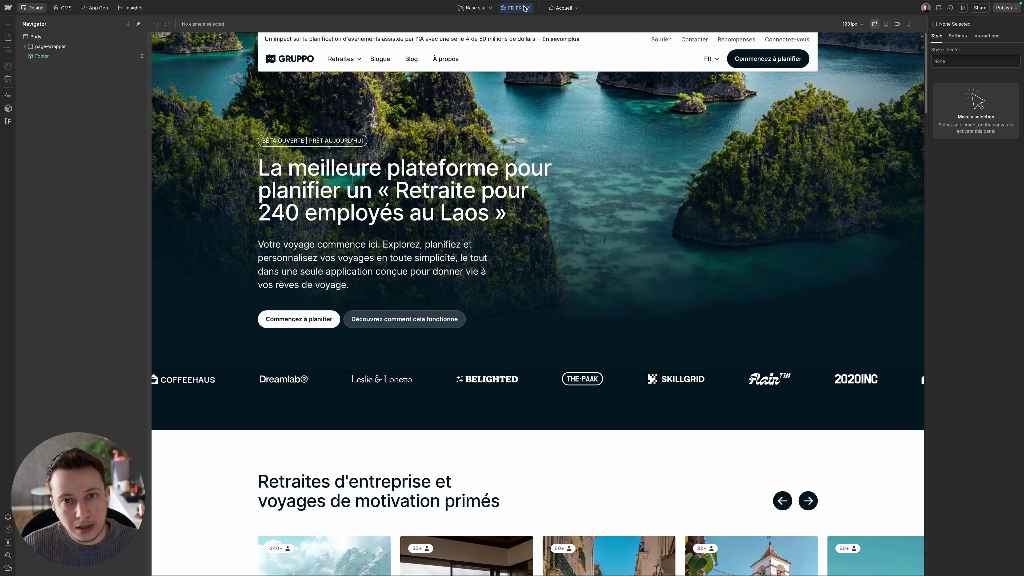
left_click(530, 12)
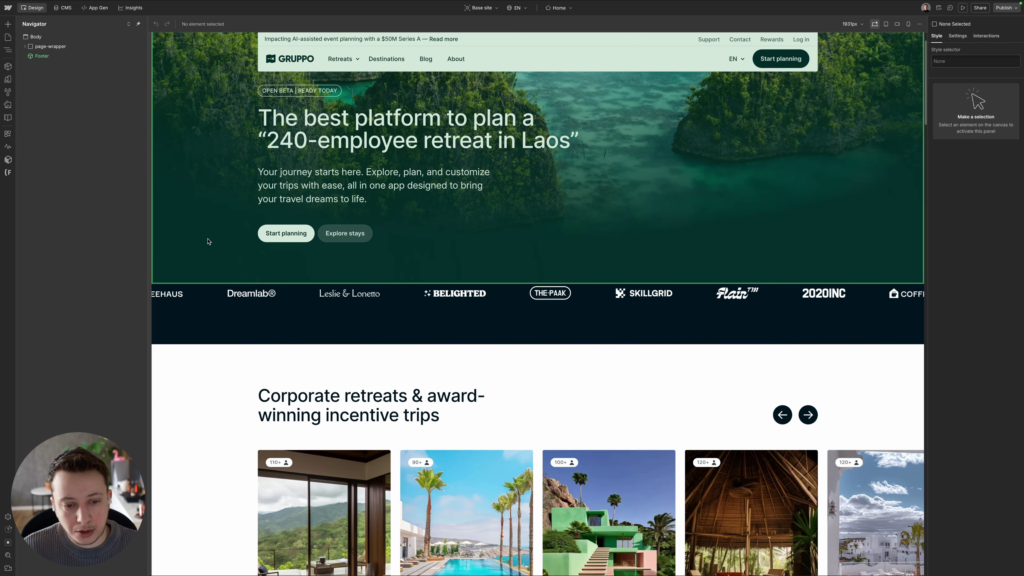
scroll(208, 237, "down", 5)
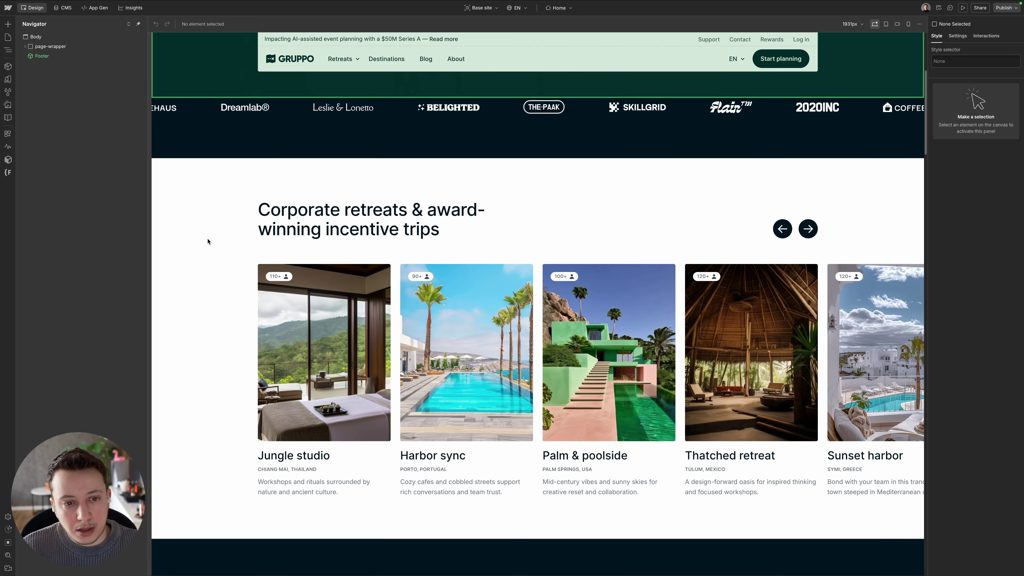
scroll(245, 233, "down", 7)
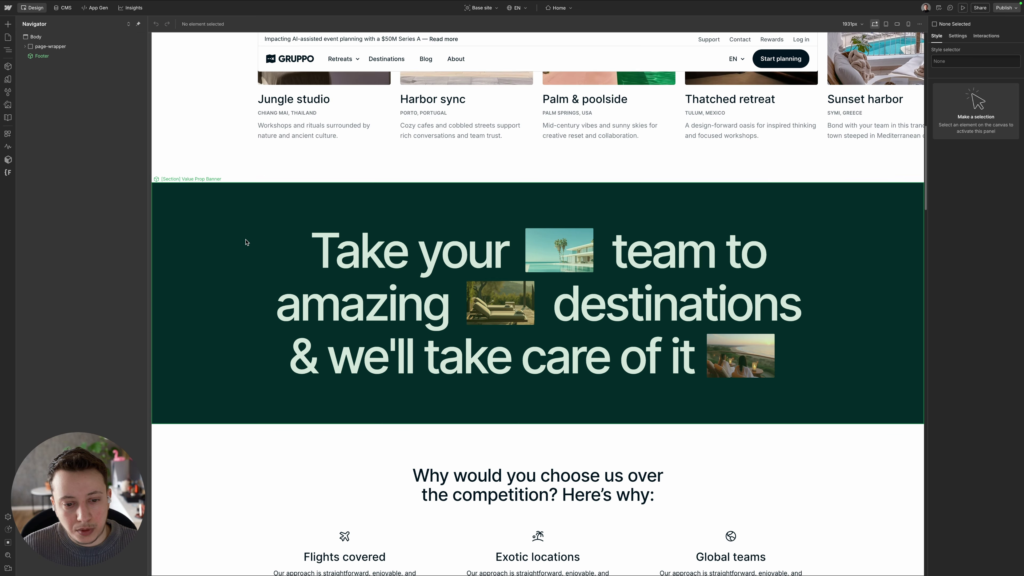
scroll(246, 240, "up", 5)
scroll(247, 245, "down", 6)
double_click(476, 284)
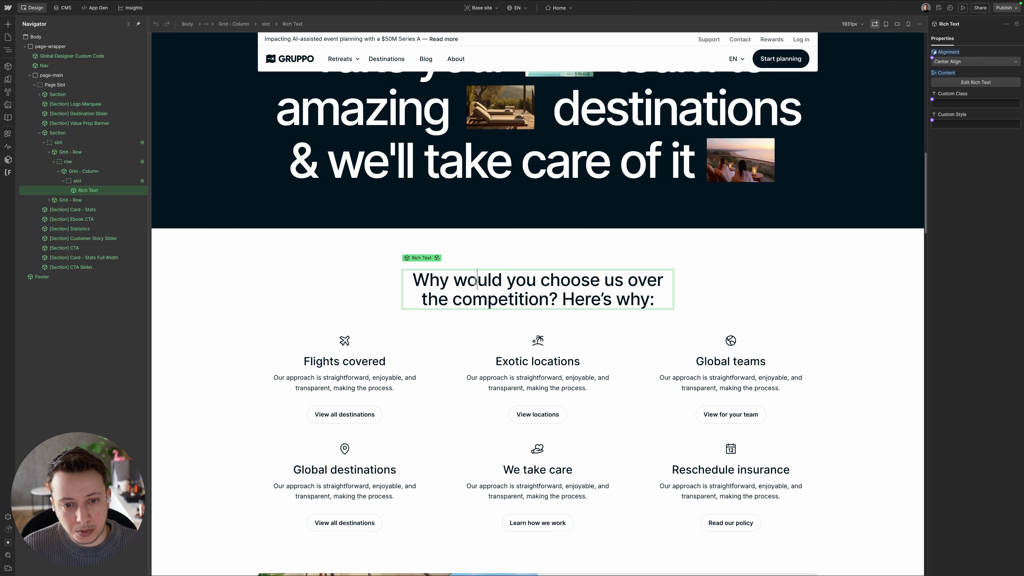
left_click(444, 267)
left_click(443, 268)
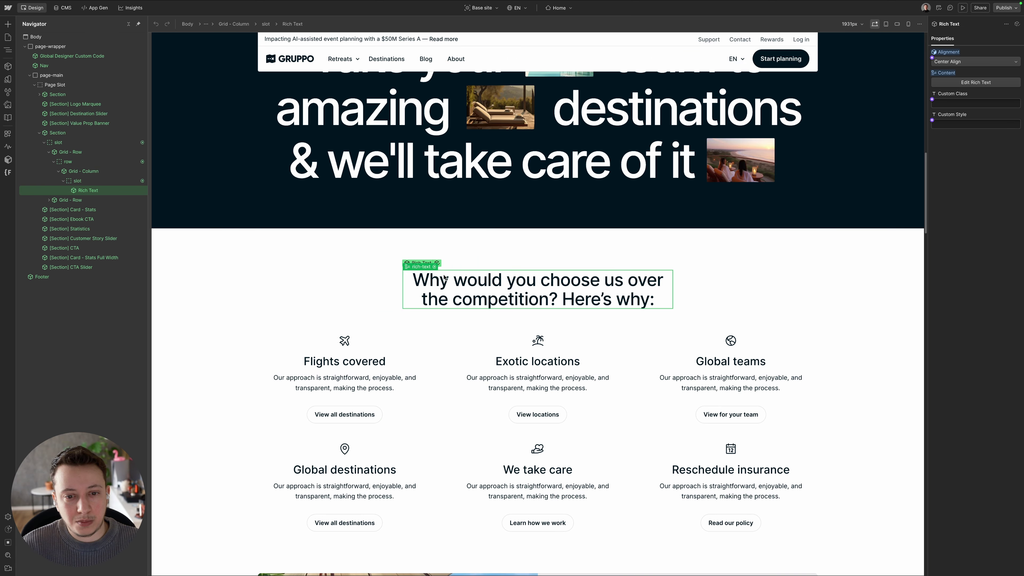
double_click(439, 265)
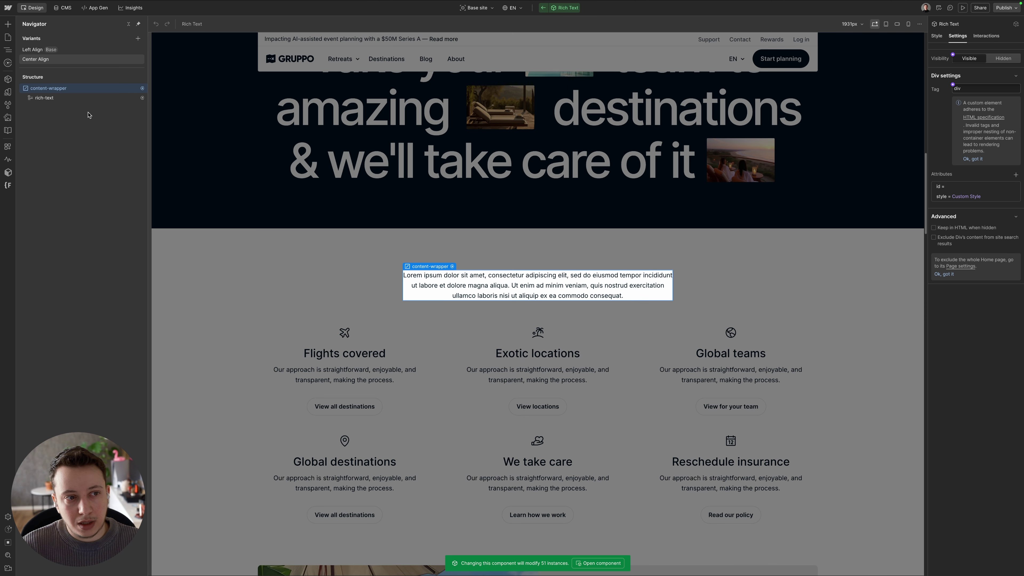
- Add a custom attribute named "lang" with the value "es" to the component's rich-text element
left_click(84, 100)
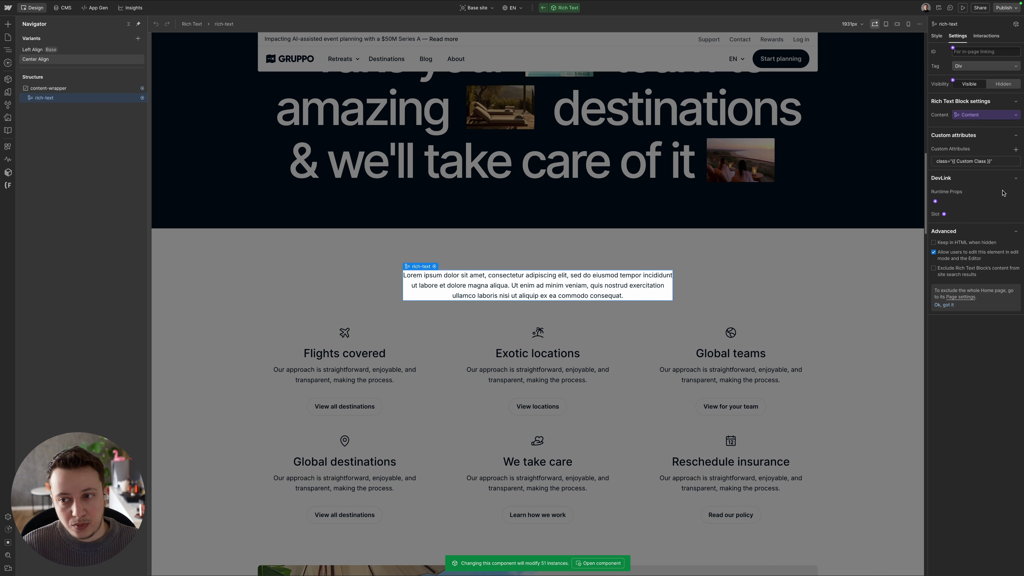
left_click(1016, 150)
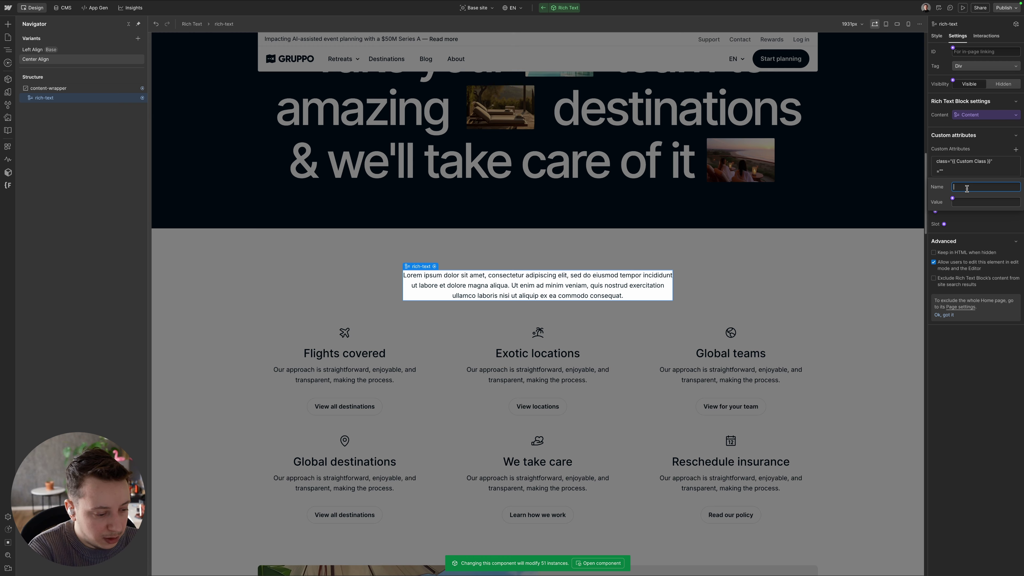
type("lang")
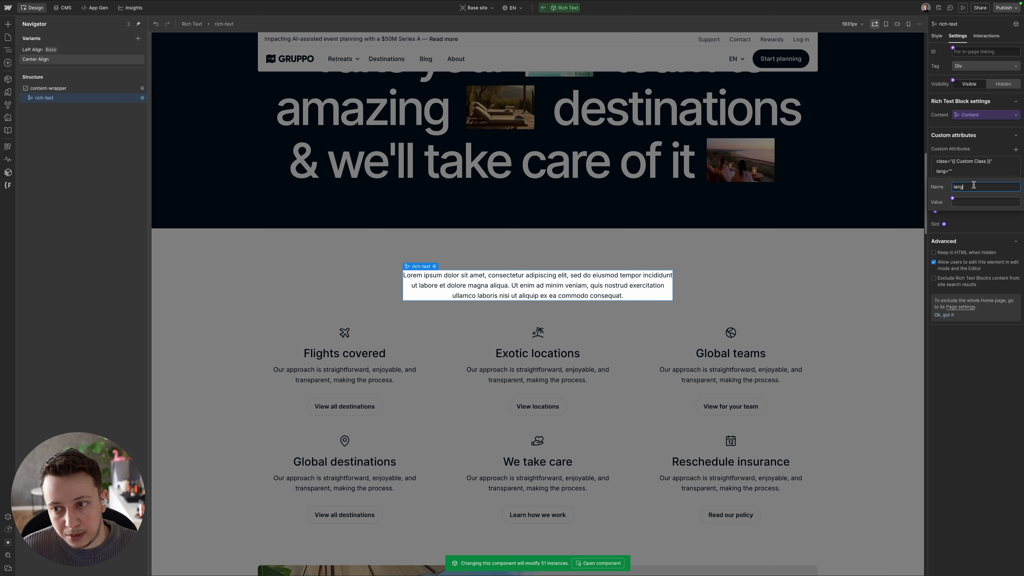
left_click(967, 201)
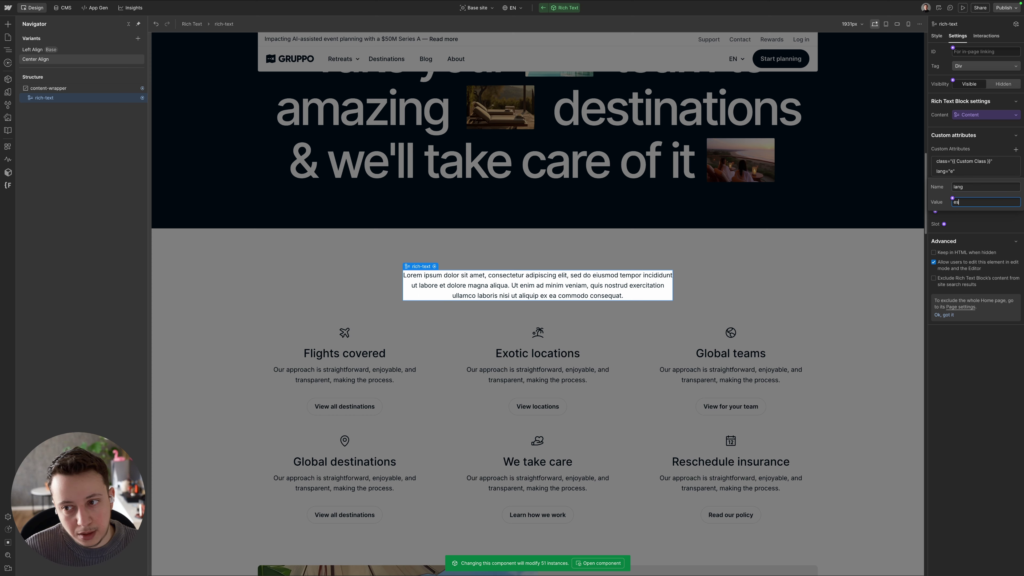
type("es")
key("Return")
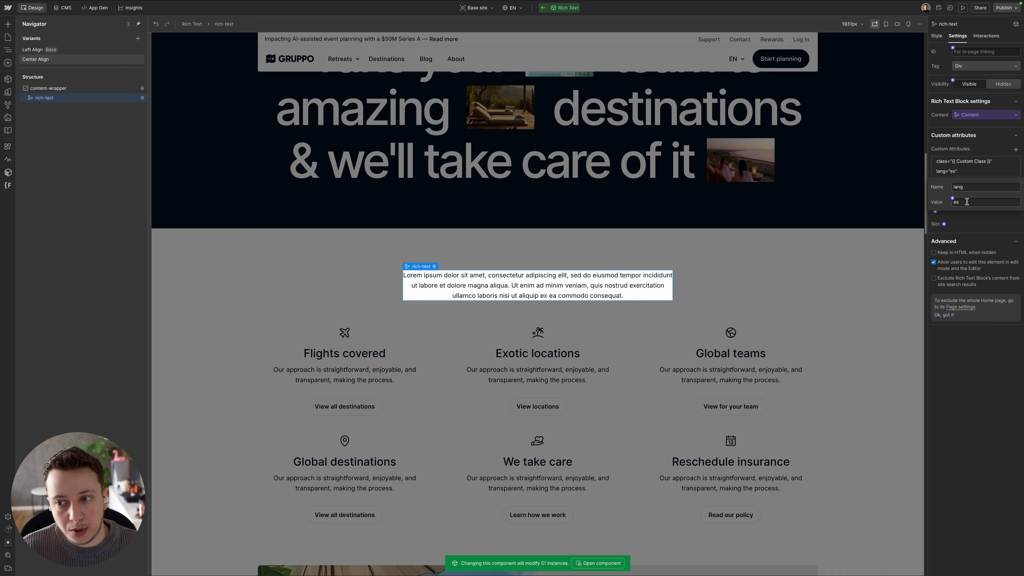
left_click(978, 178)
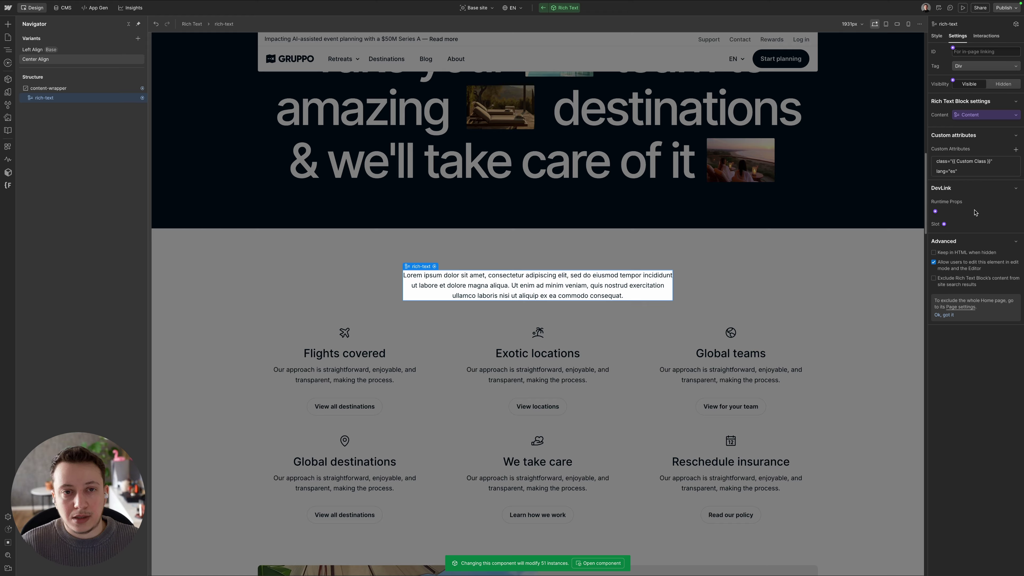